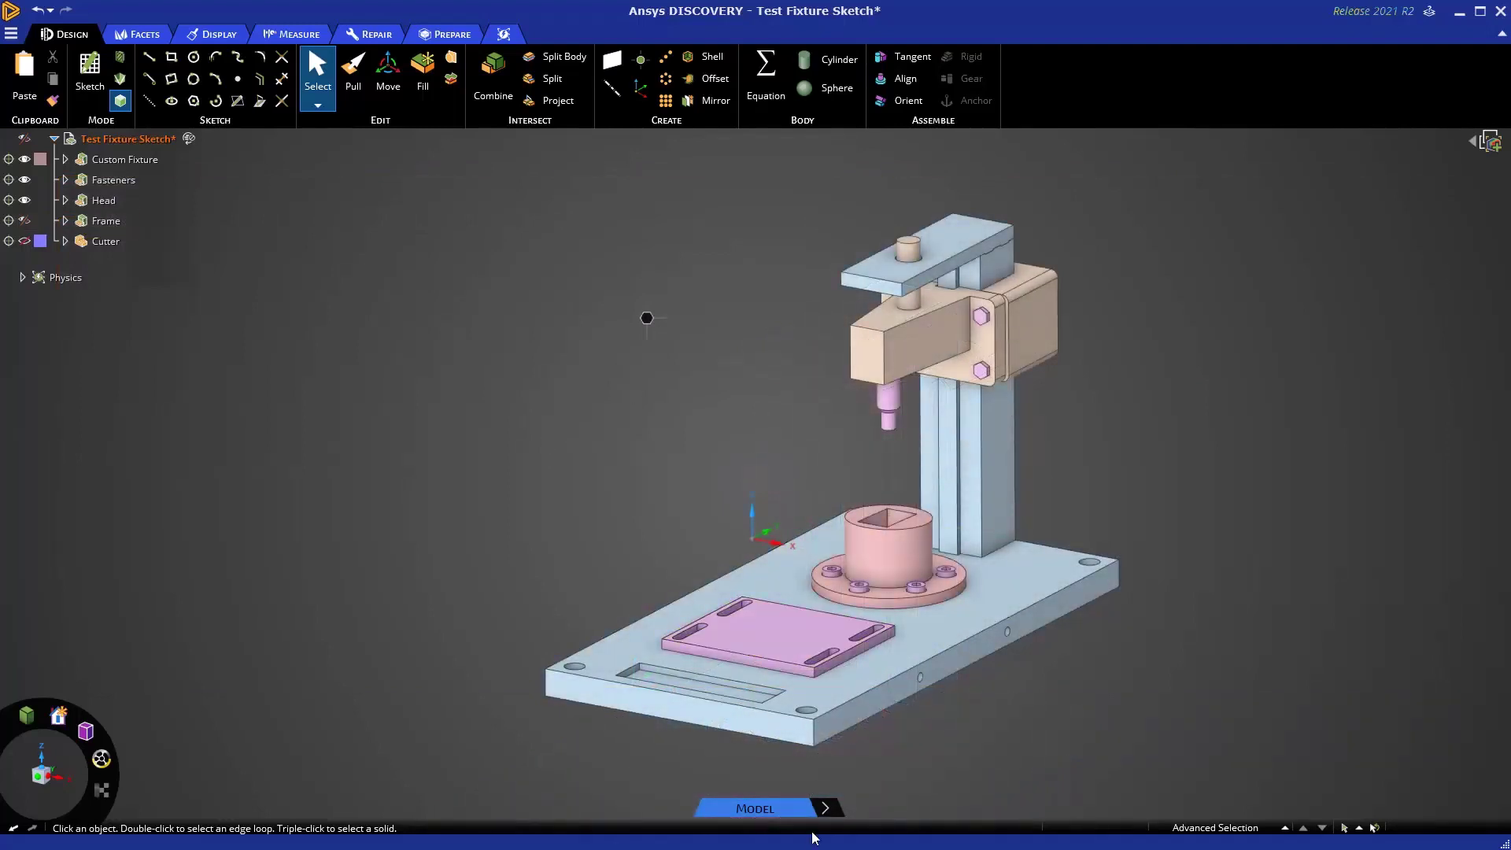
Check the application menu, then turn on three-dimensional sketching.
{"action": "mouse_move", "coordinate": [846, 818]}
{"action": "left_click", "coordinate": [13, 35]}
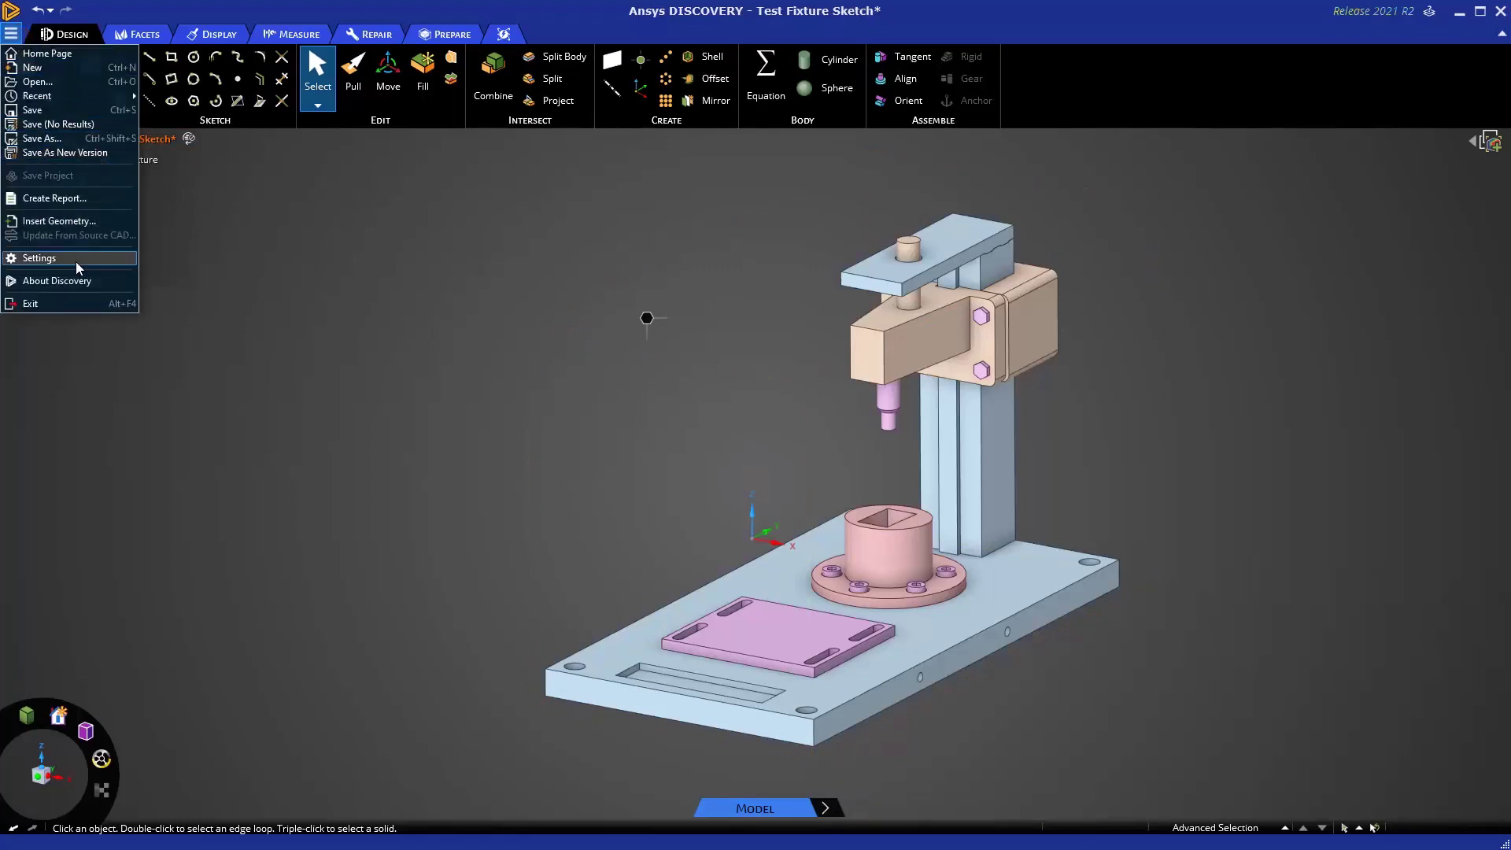
{"action": "left_click", "coordinate": [550, 508]}
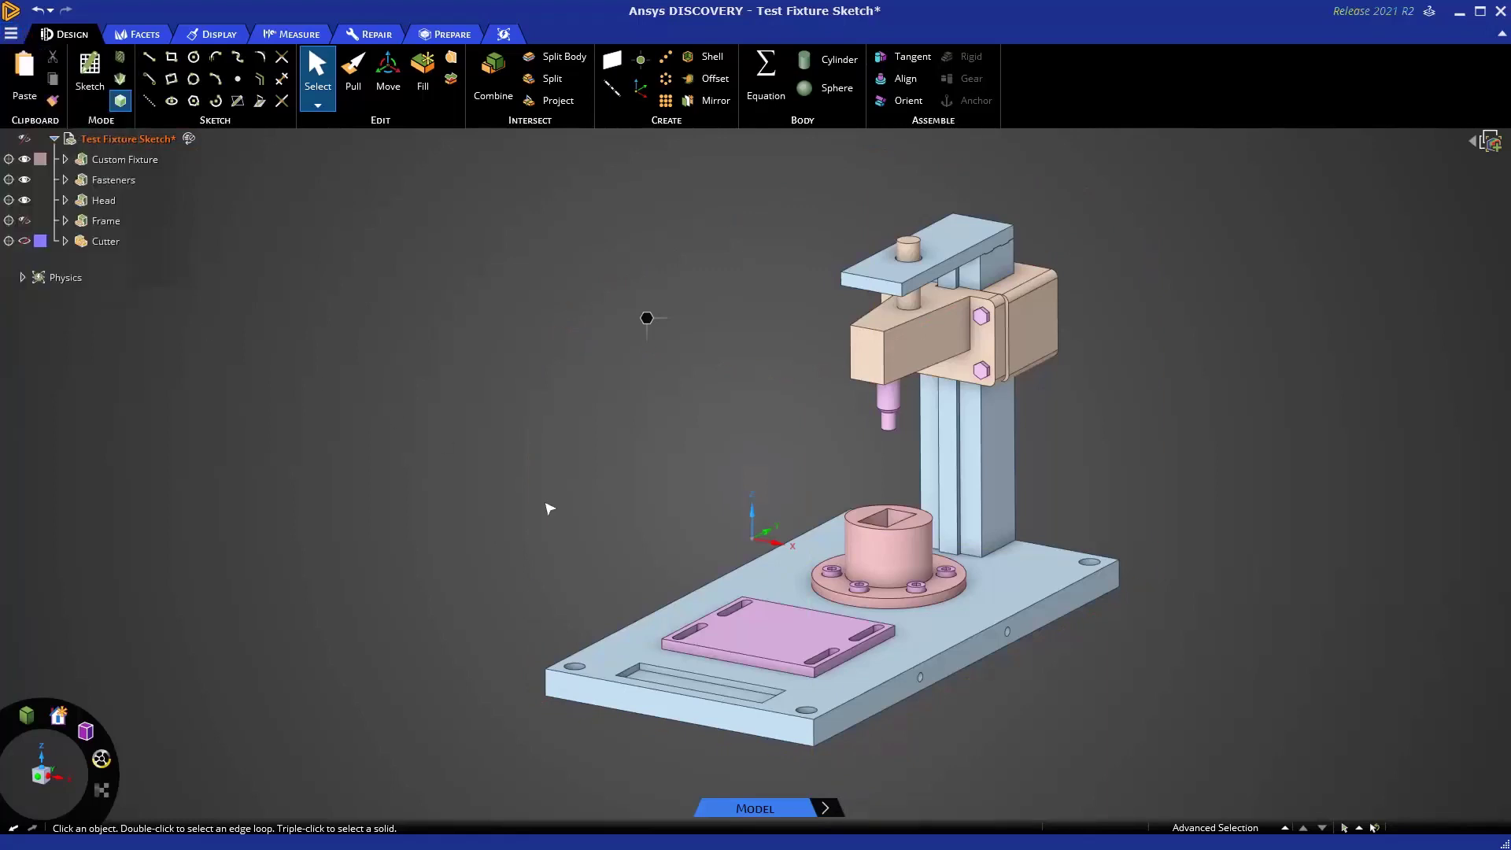
{"action": "left_click", "coordinate": [122, 83]}
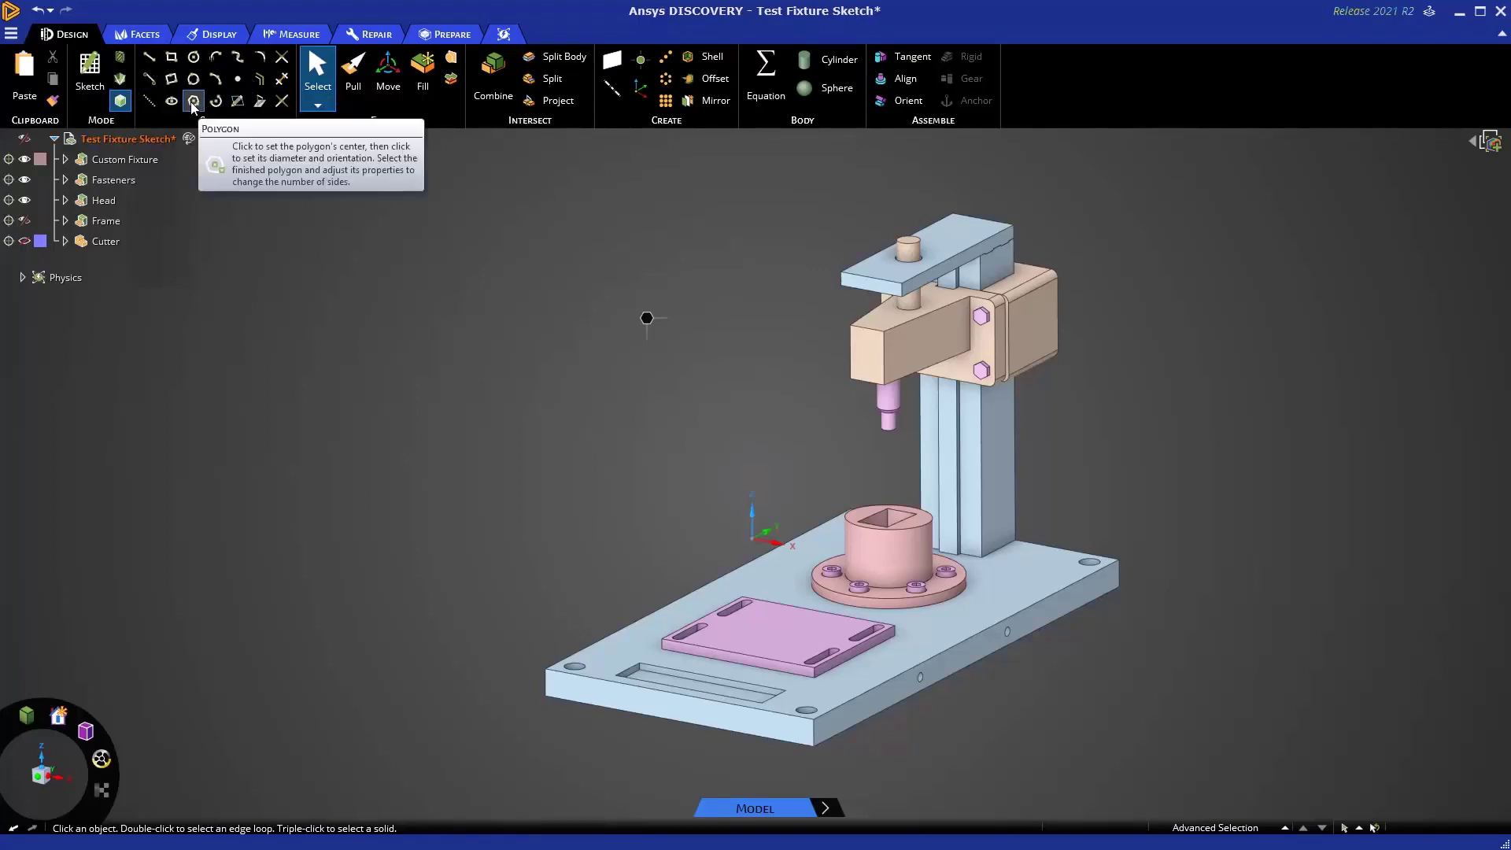
Place a 2D sketch grid on the head block's end face.
{"action": "right_click", "coordinate": [647, 319]}
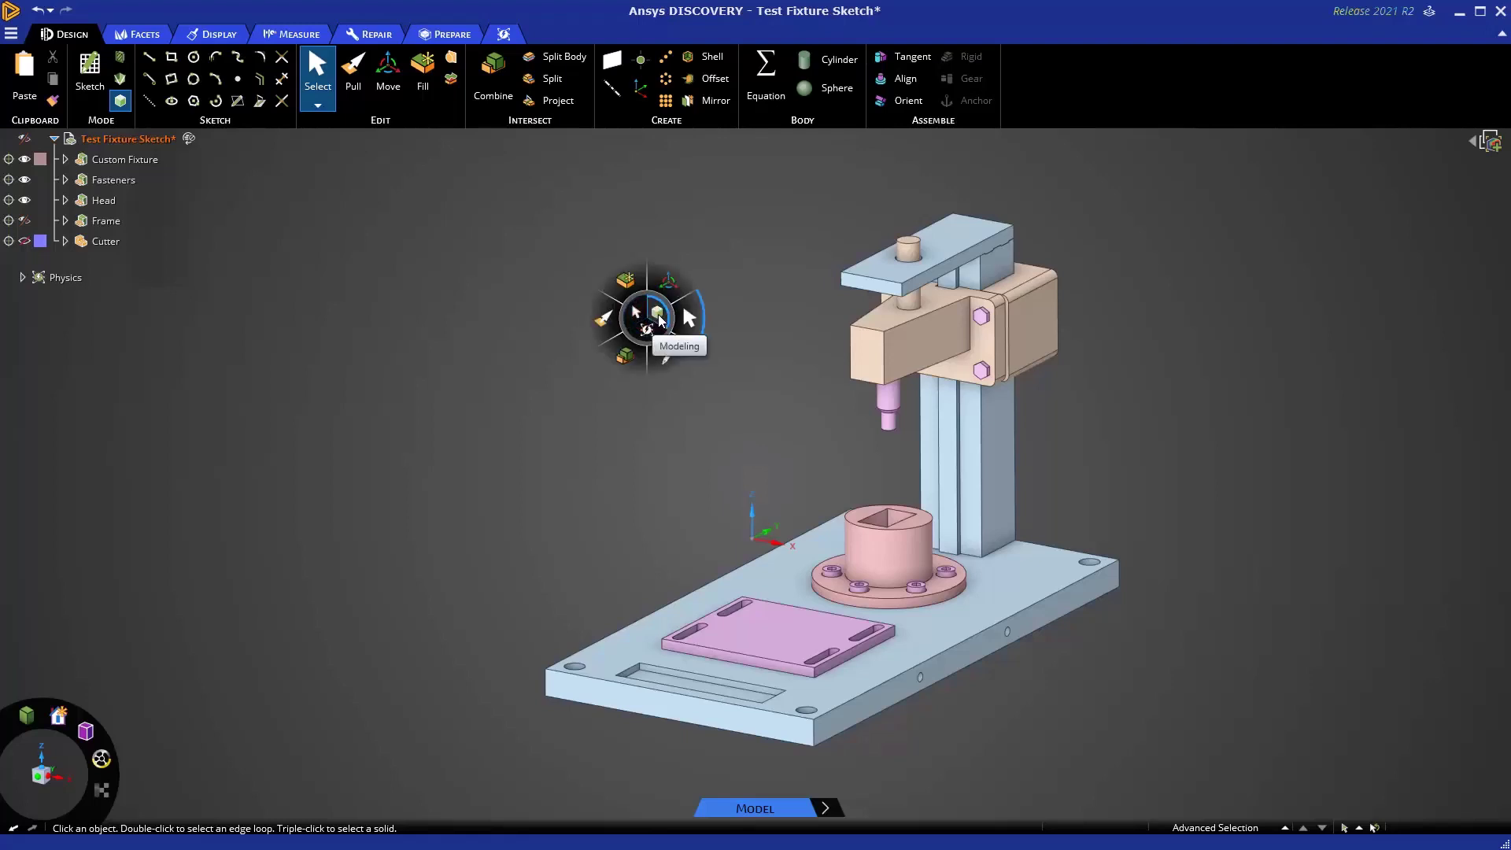
{"action": "mouse_move", "coordinate": [674, 359]}
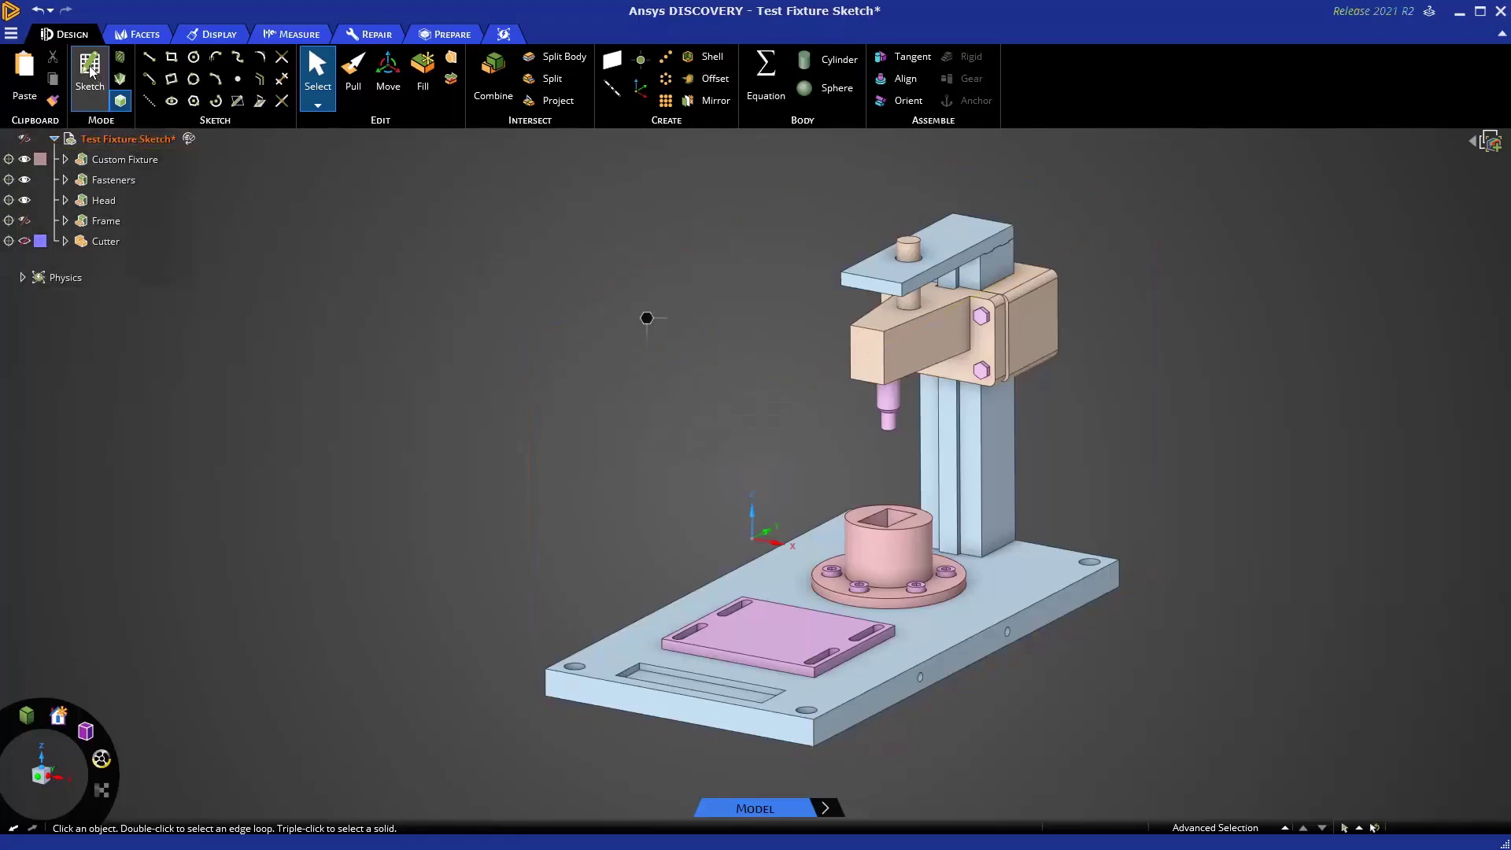
{"action": "left_click", "coordinate": [88, 67]}
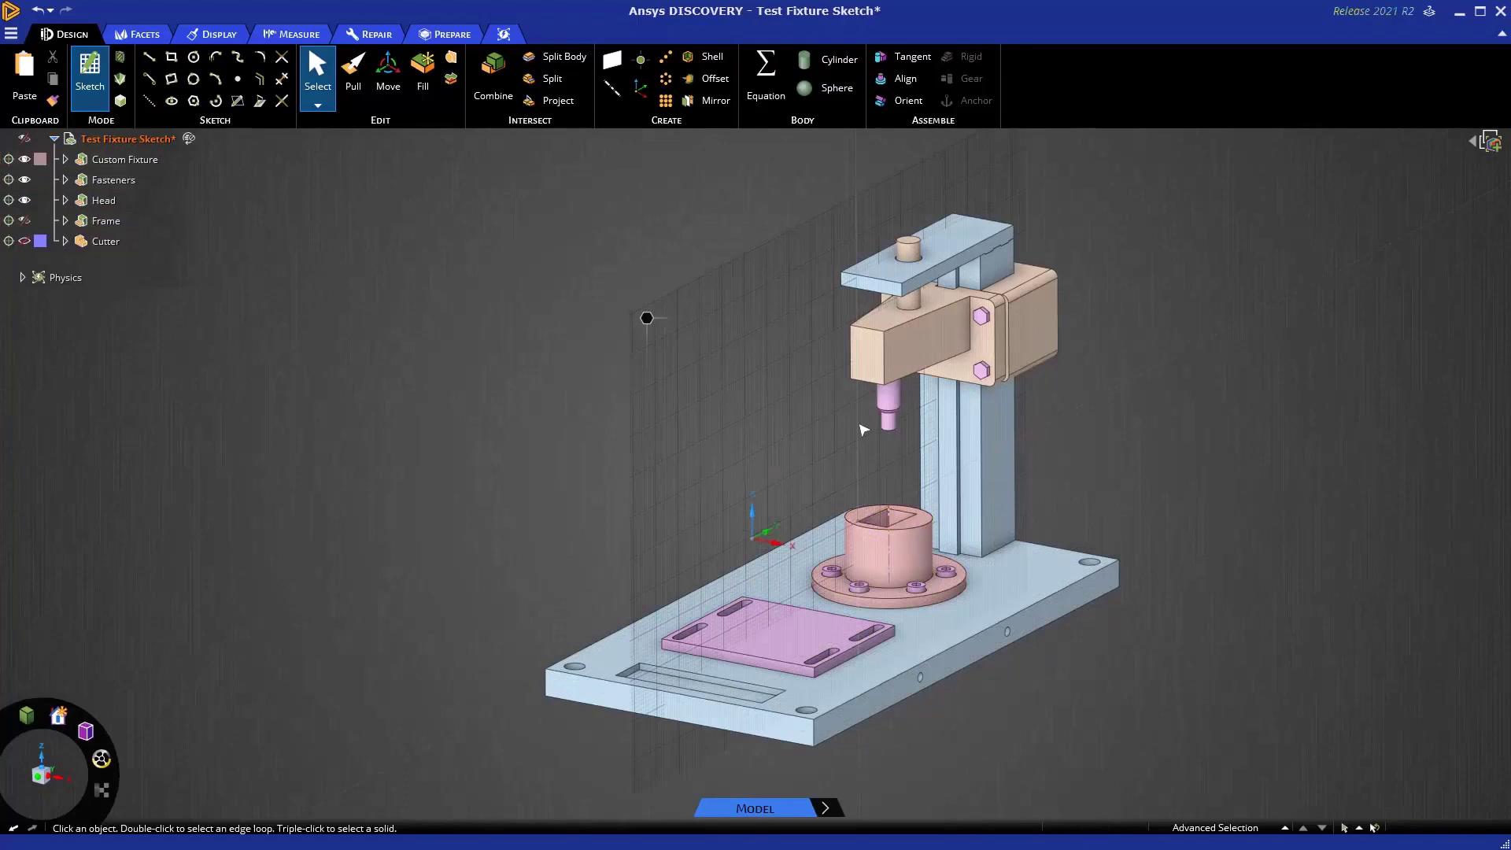
{"action": "left_click", "coordinate": [881, 289]}
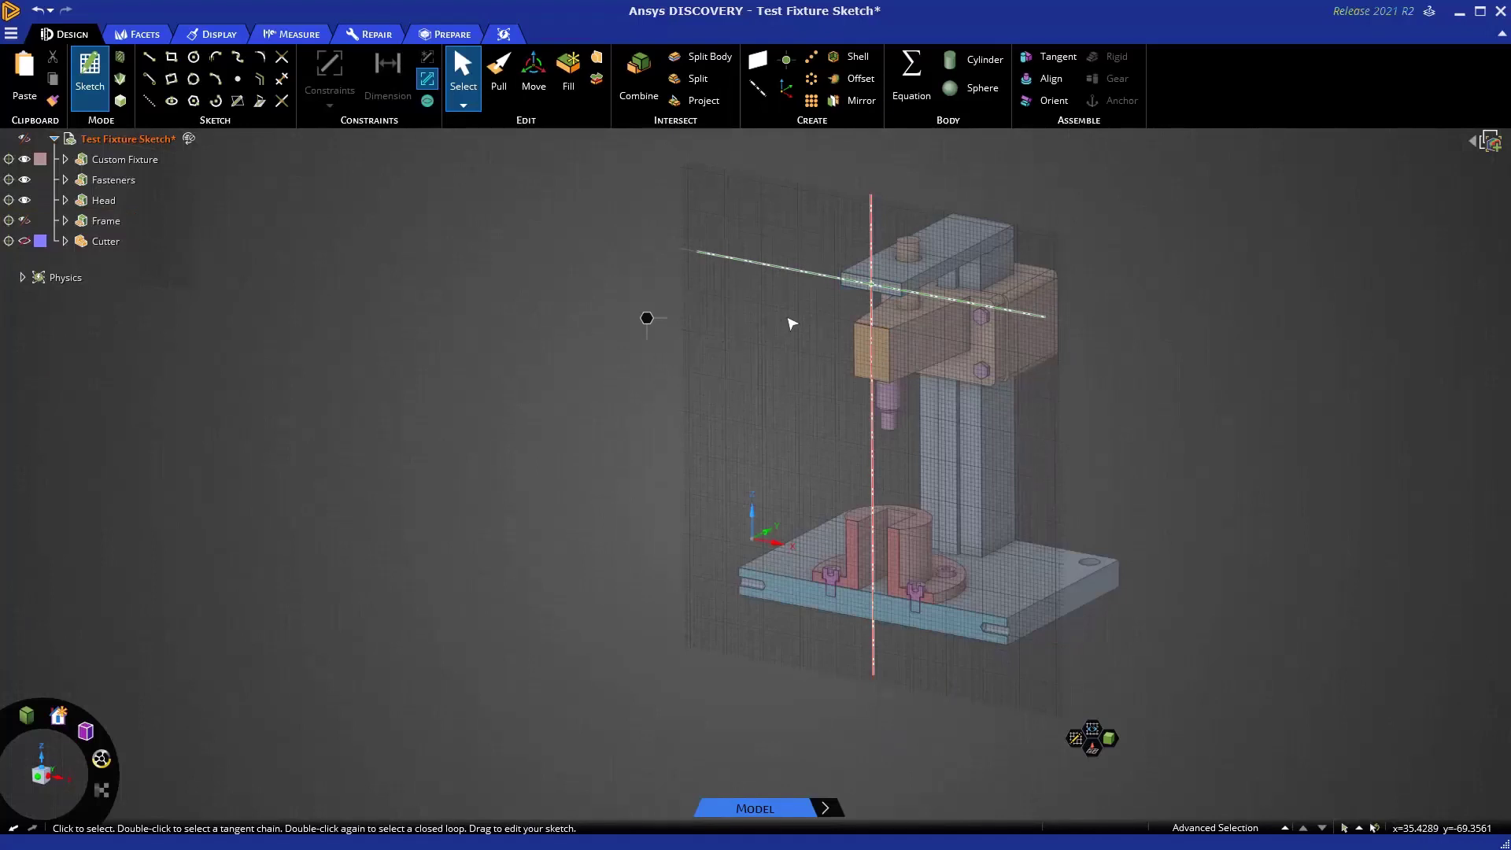
{"action": "key", "text": "F1"}
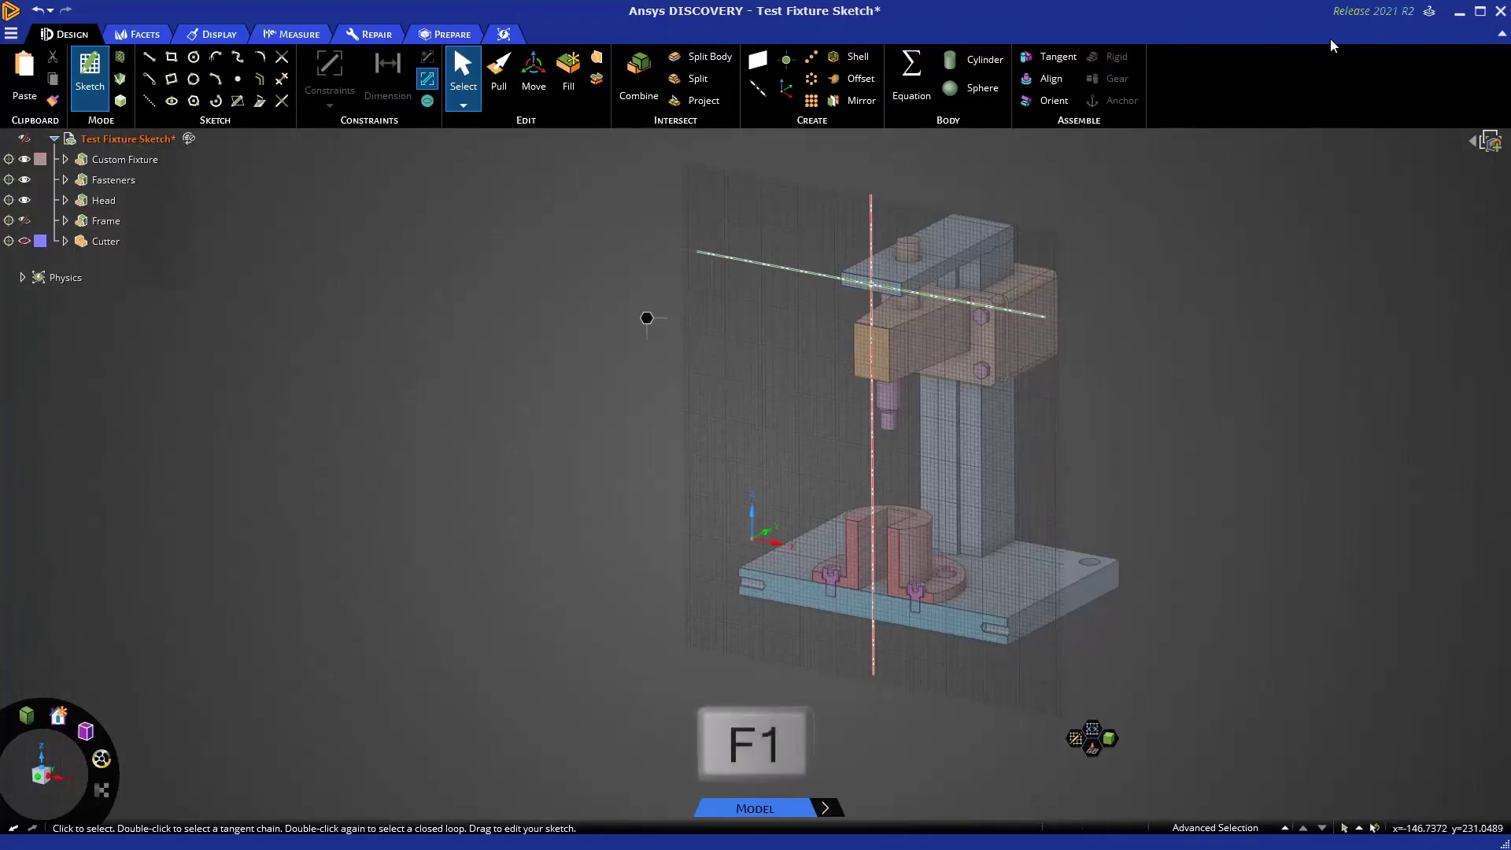
{"action": "left_click", "coordinate": [1428, 14]}
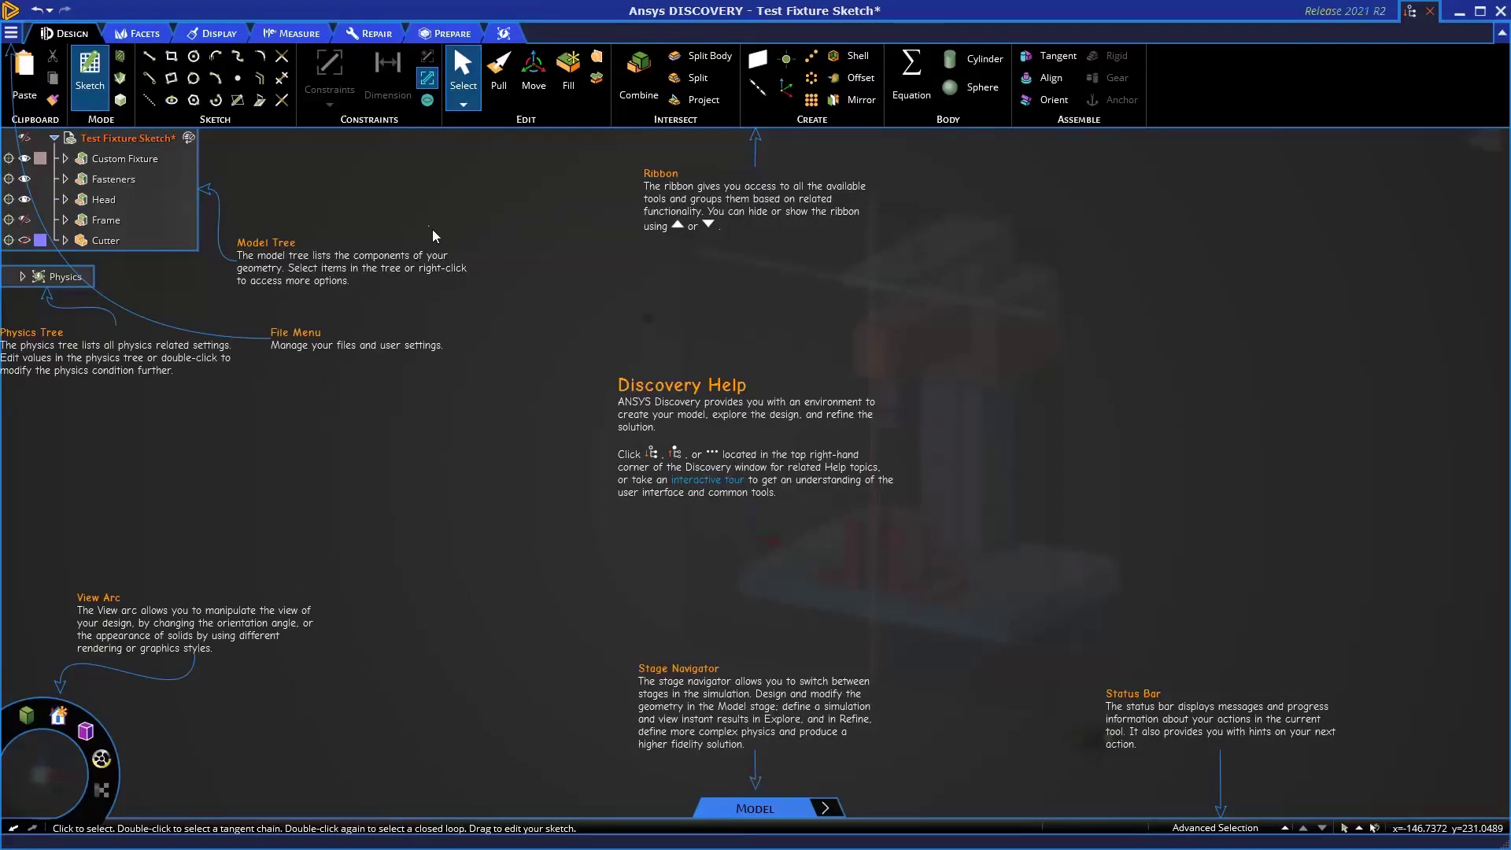
{"action": "mouse_move", "coordinate": [192, 70]}
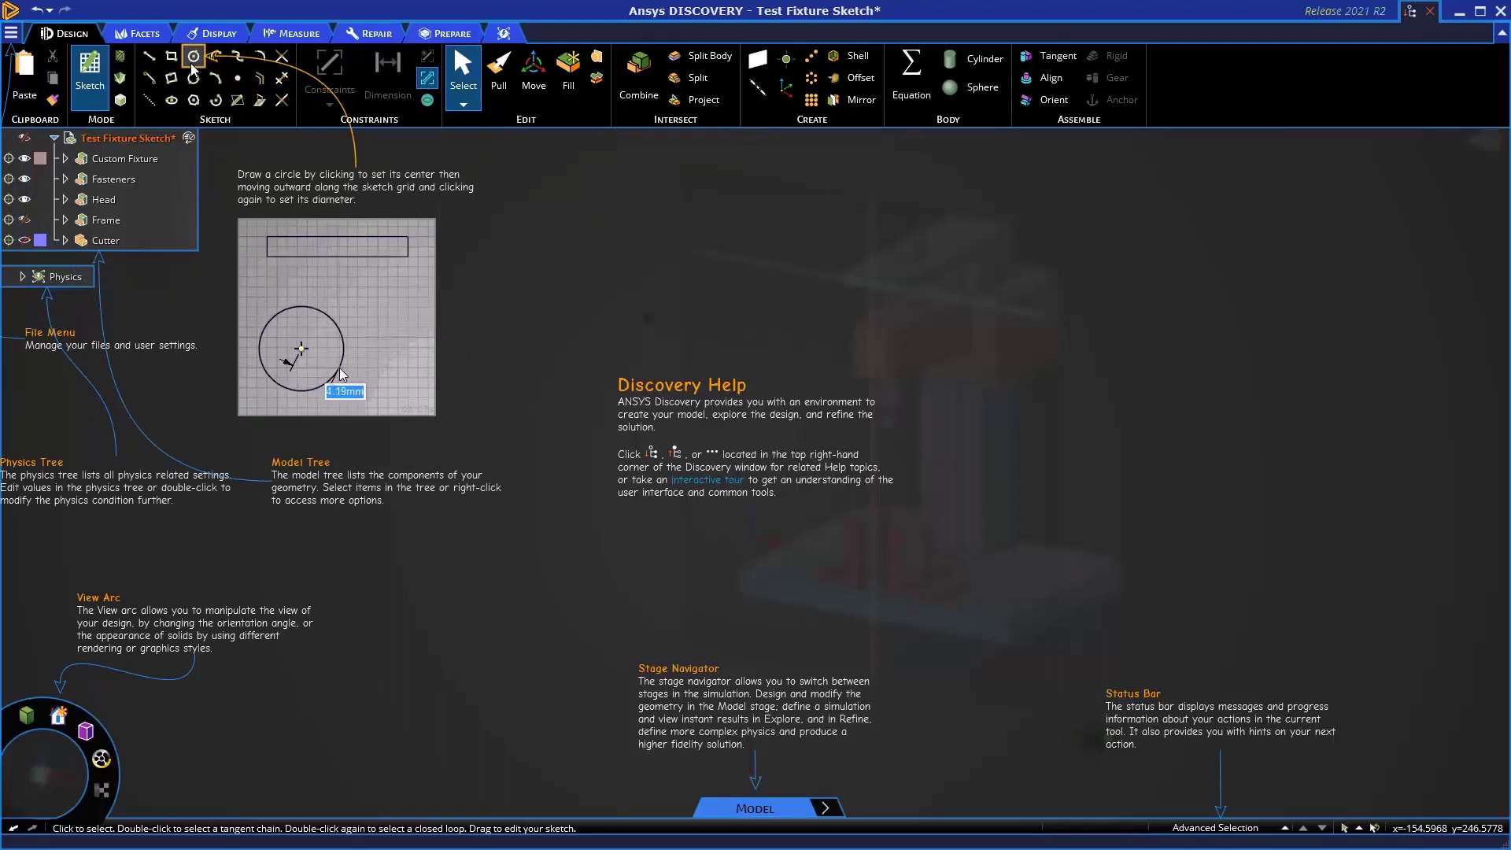
{"action": "left_click", "coordinate": [172, 60]}
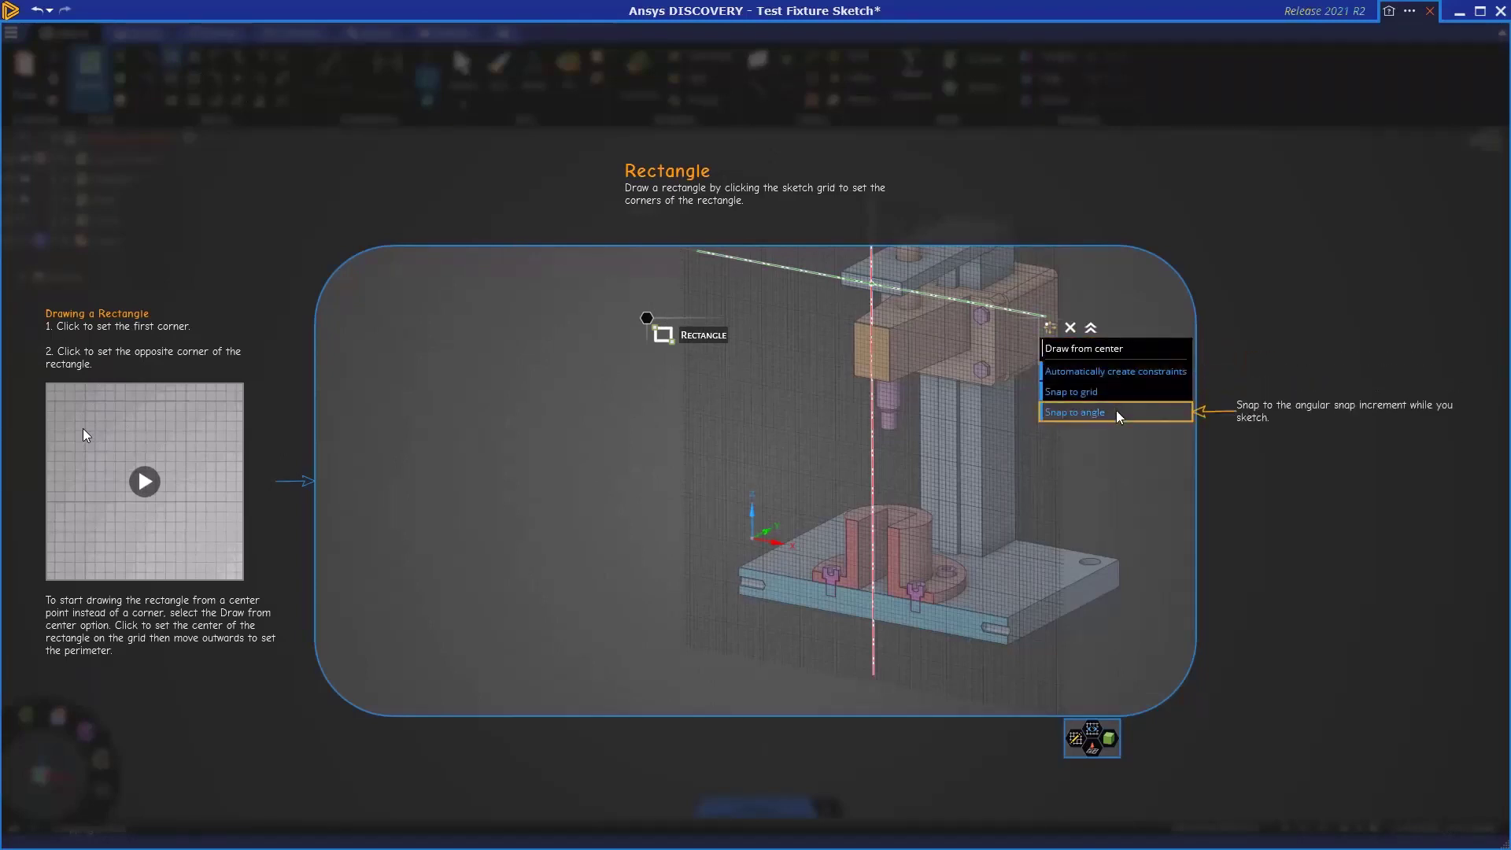
{"action": "key", "text": "Escape"}
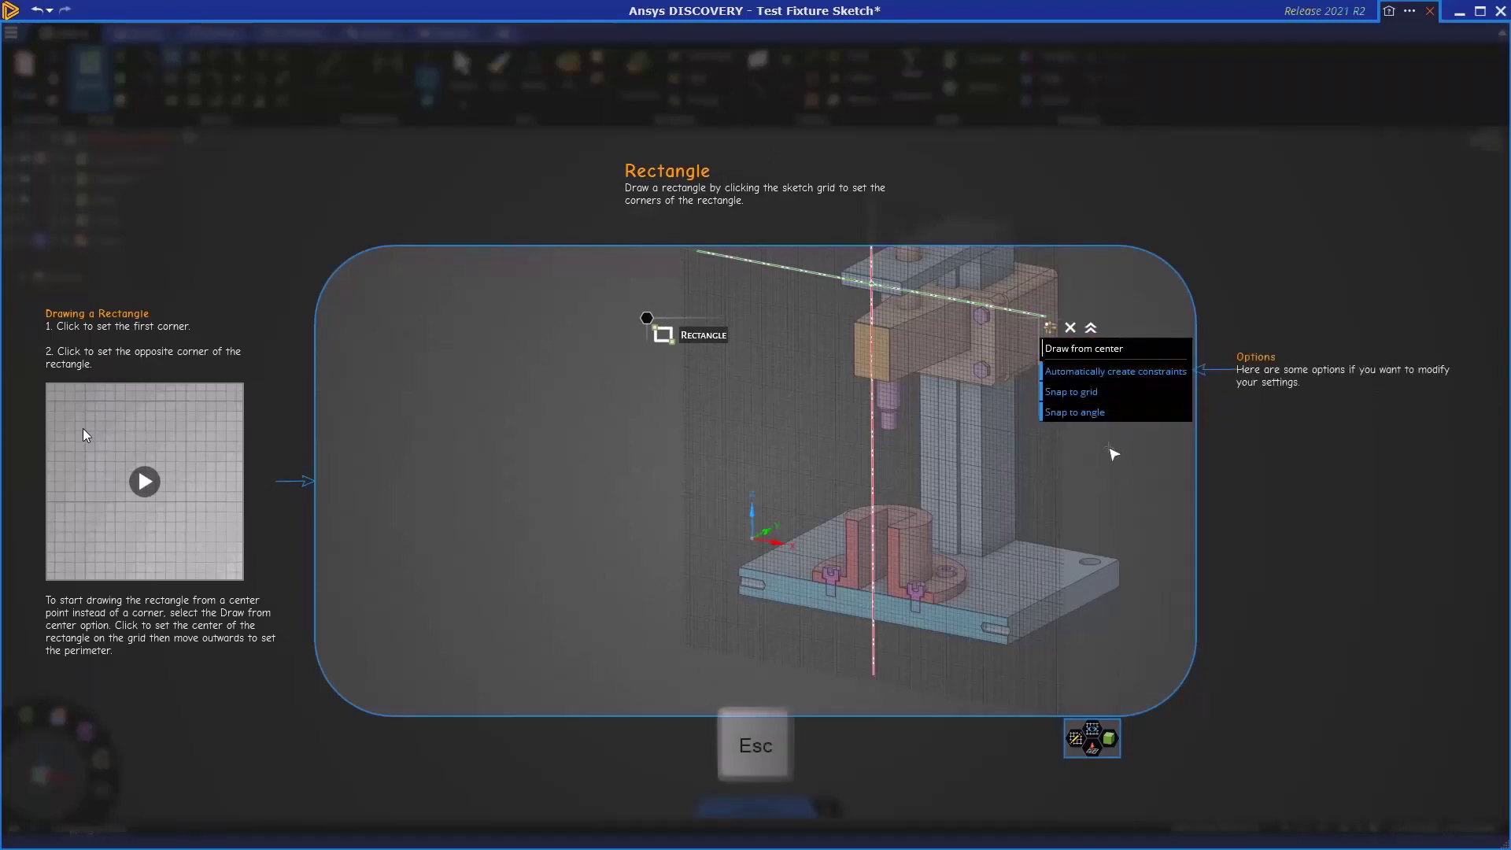
{"action": "left_click", "coordinate": [1111, 450]}
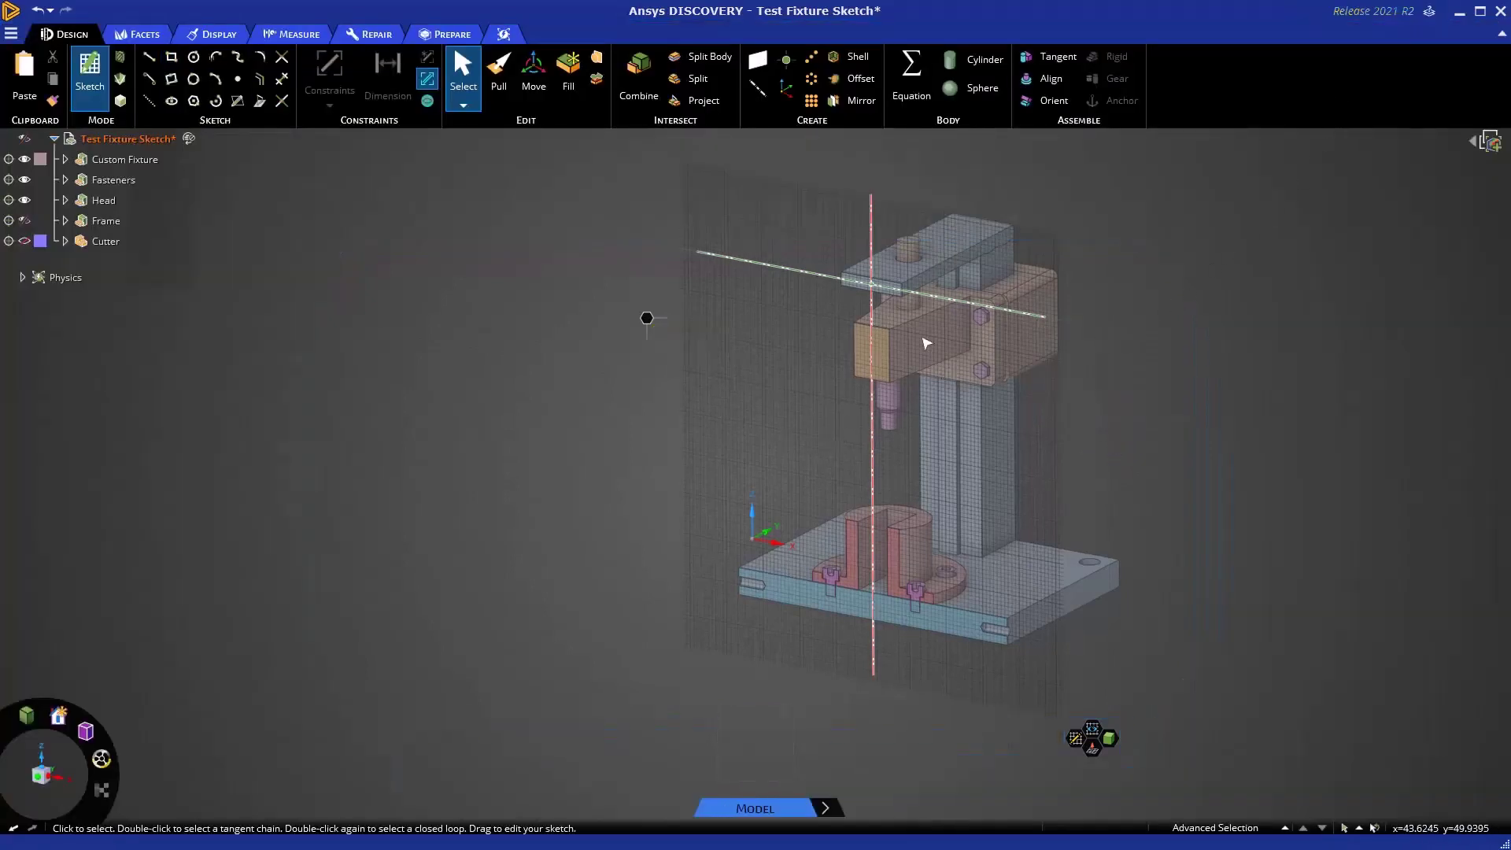
Draw a 50 × 10 mm rectangle from the top slab's end corner.
{"action": "scroll", "coordinate": [884, 297], "scroll_direction": "up", "scroll_amount": 5}
{"action": "scroll", "coordinate": [893, 450], "scroll_direction": "up", "scroll_amount": 2}
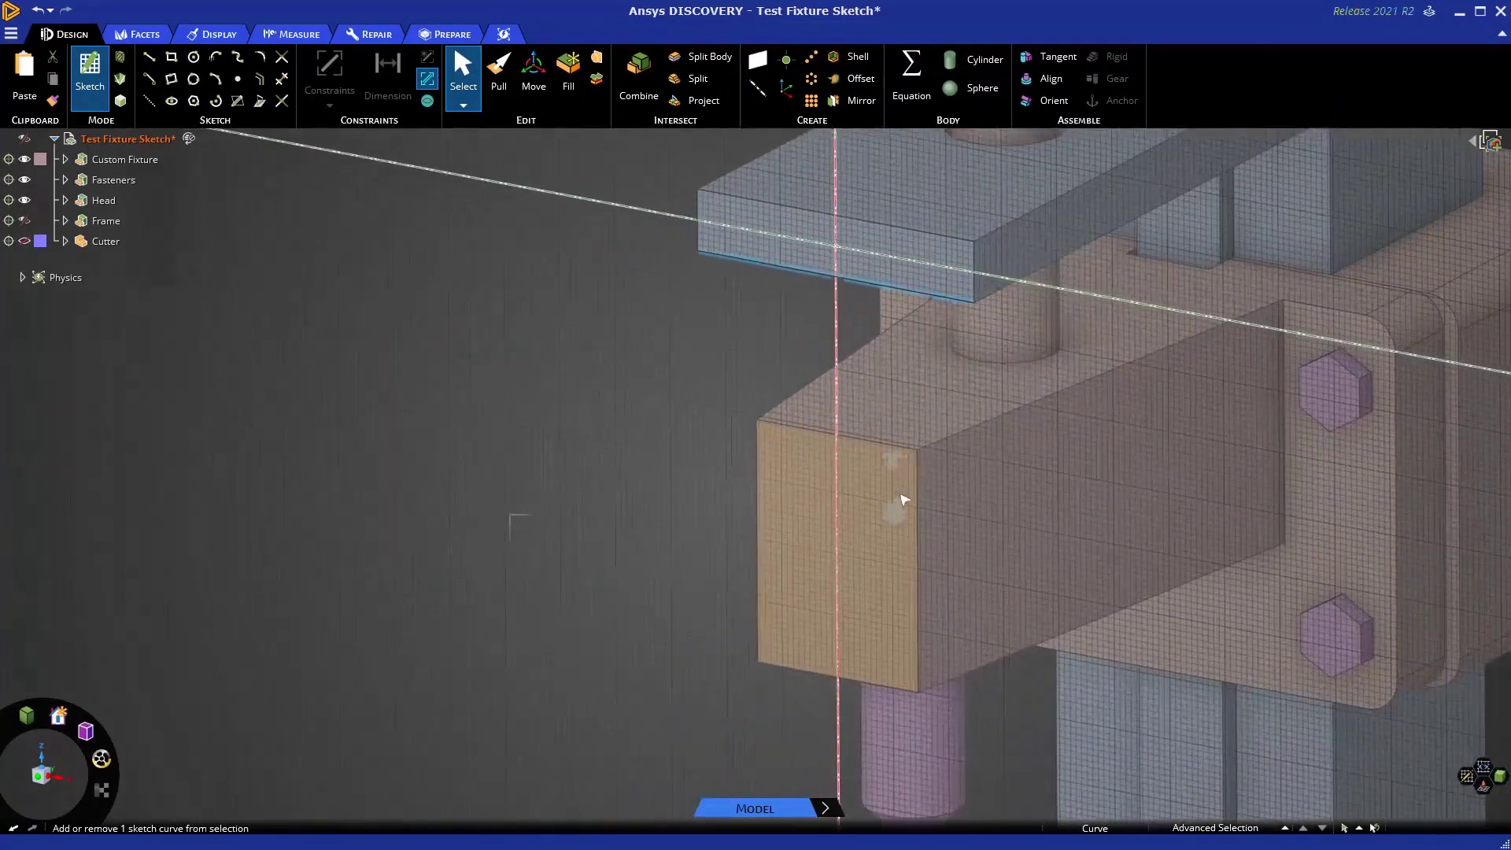
{"action": "middle_click_drag", "start_coordinate": [901, 499], "coordinate": [915, 526]}
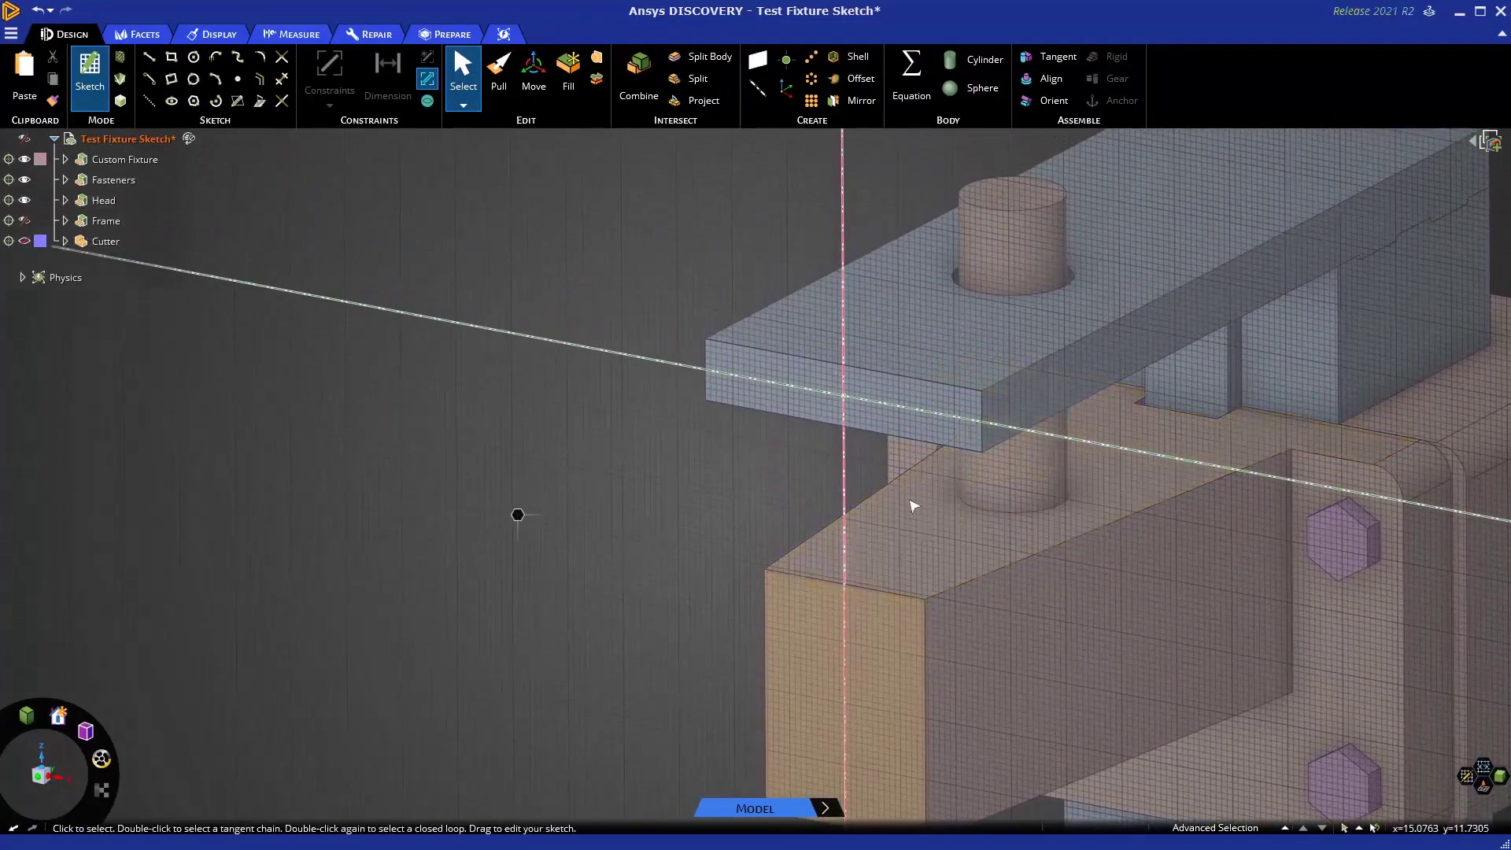
{"action": "left_click", "coordinate": [171, 63]}
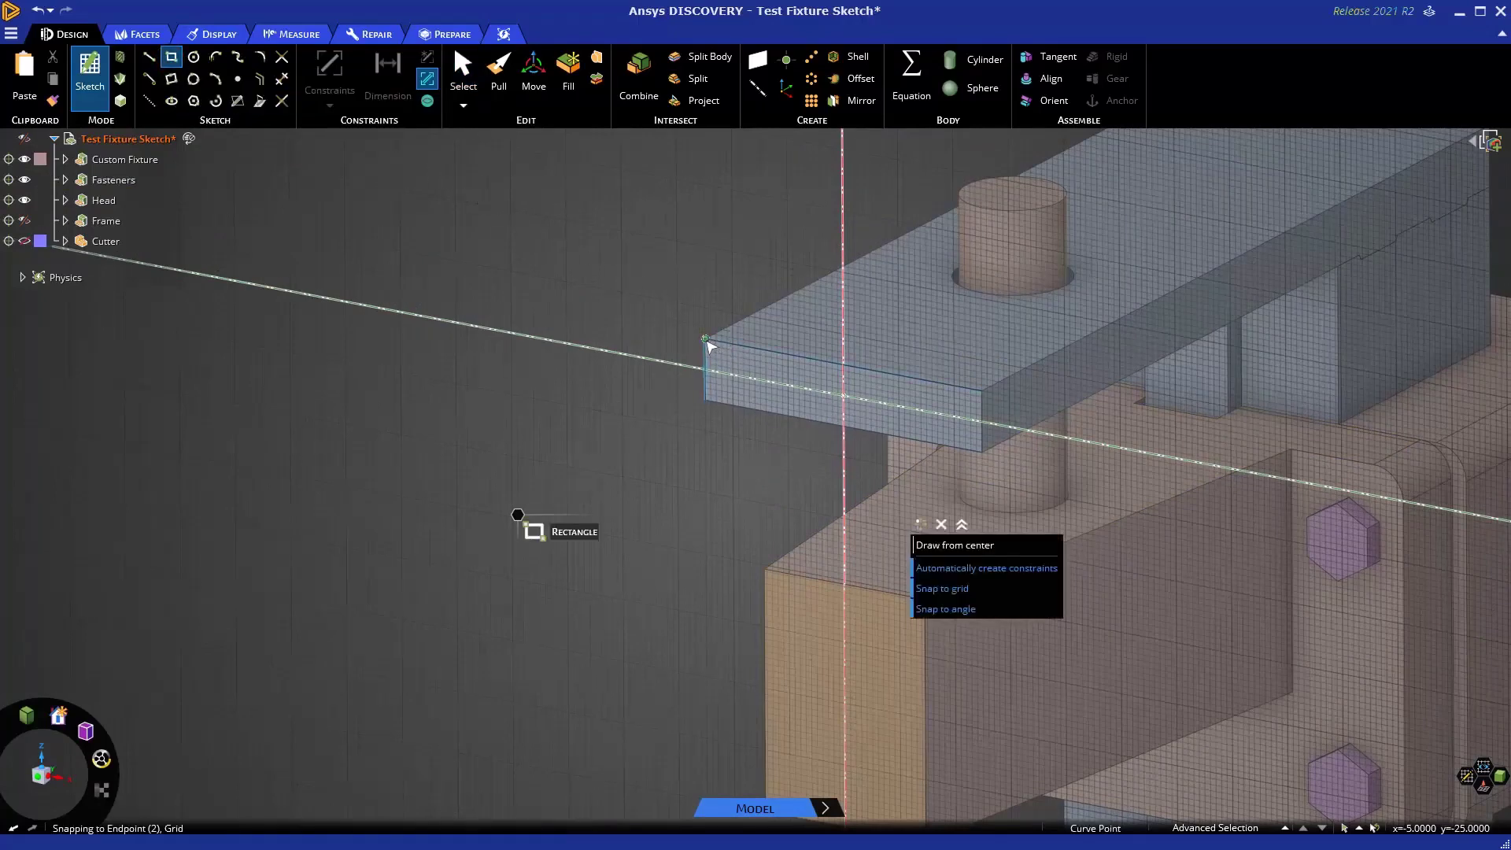
{"action": "left_click", "coordinate": [705, 340]}
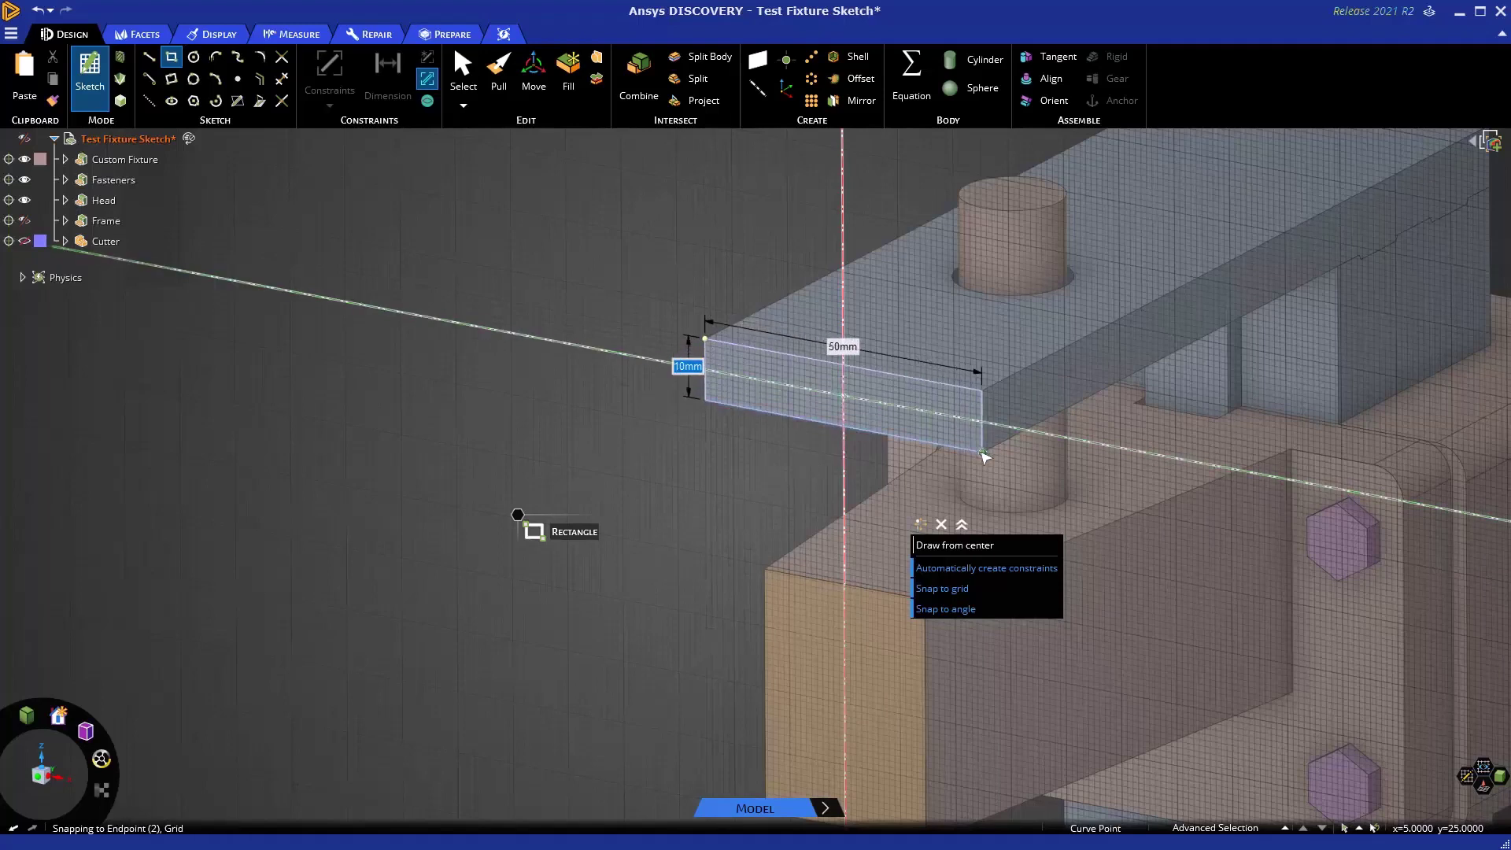
{"action": "left_click", "coordinate": [983, 455]}
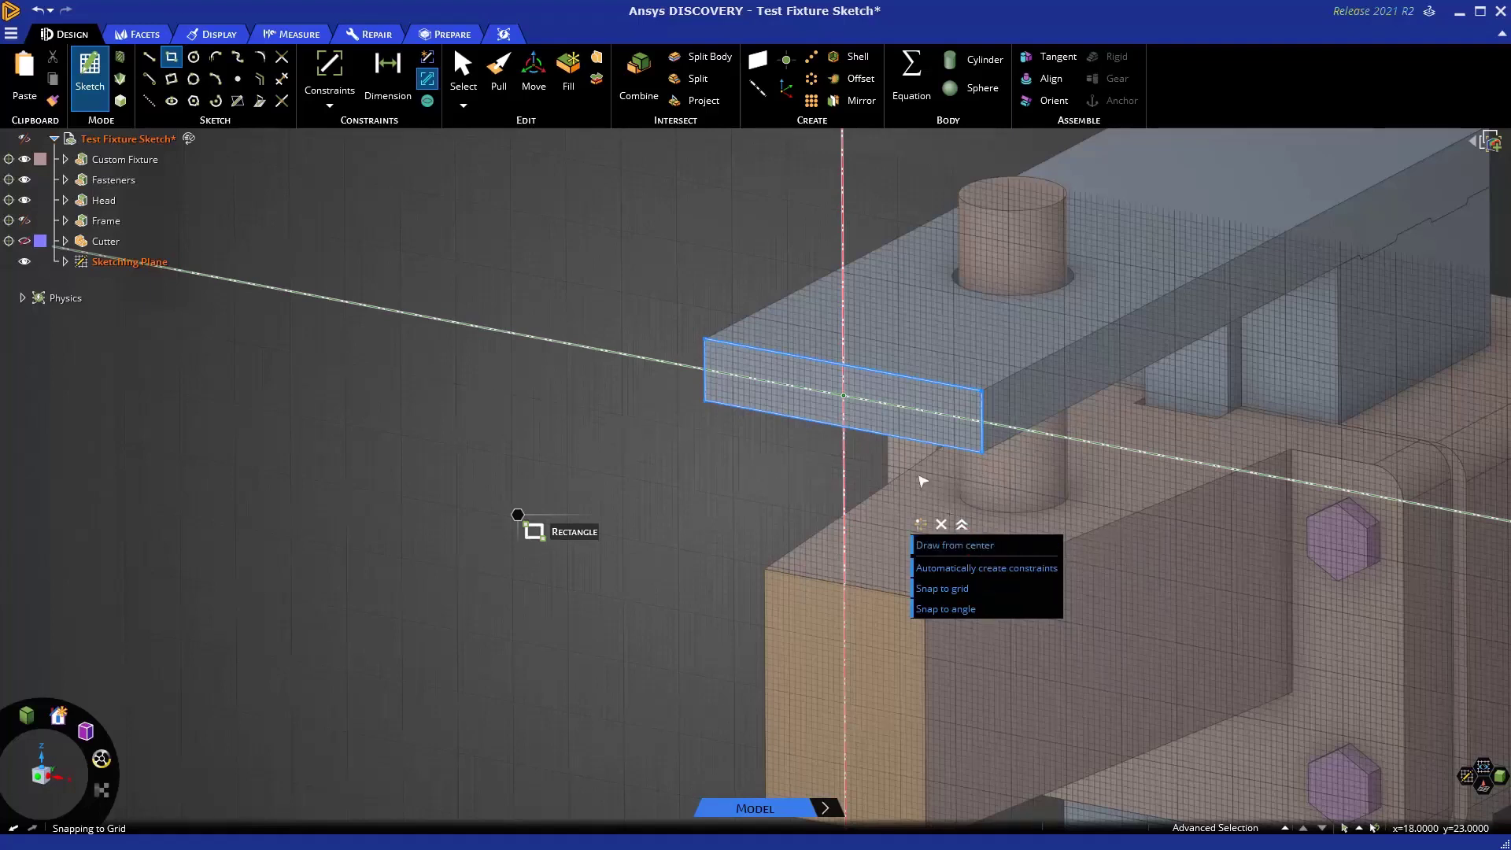
With grid snapping off, draw a second rectangle 6 mm by 46.26 mm on the slab's end face.
{"action": "left_click", "coordinate": [838, 397]}
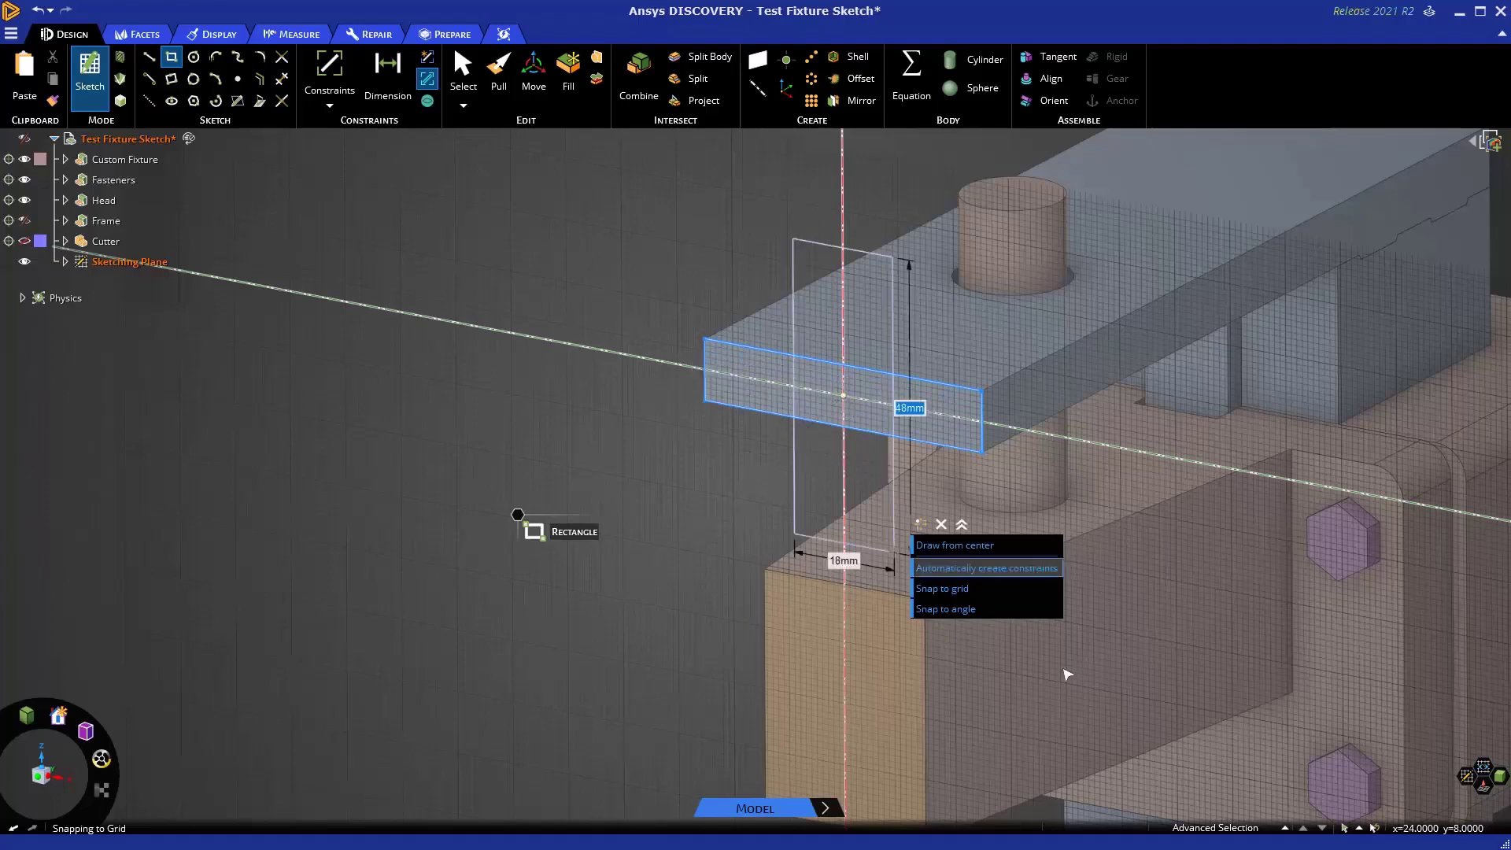
{"action": "left_click", "coordinate": [940, 590]}
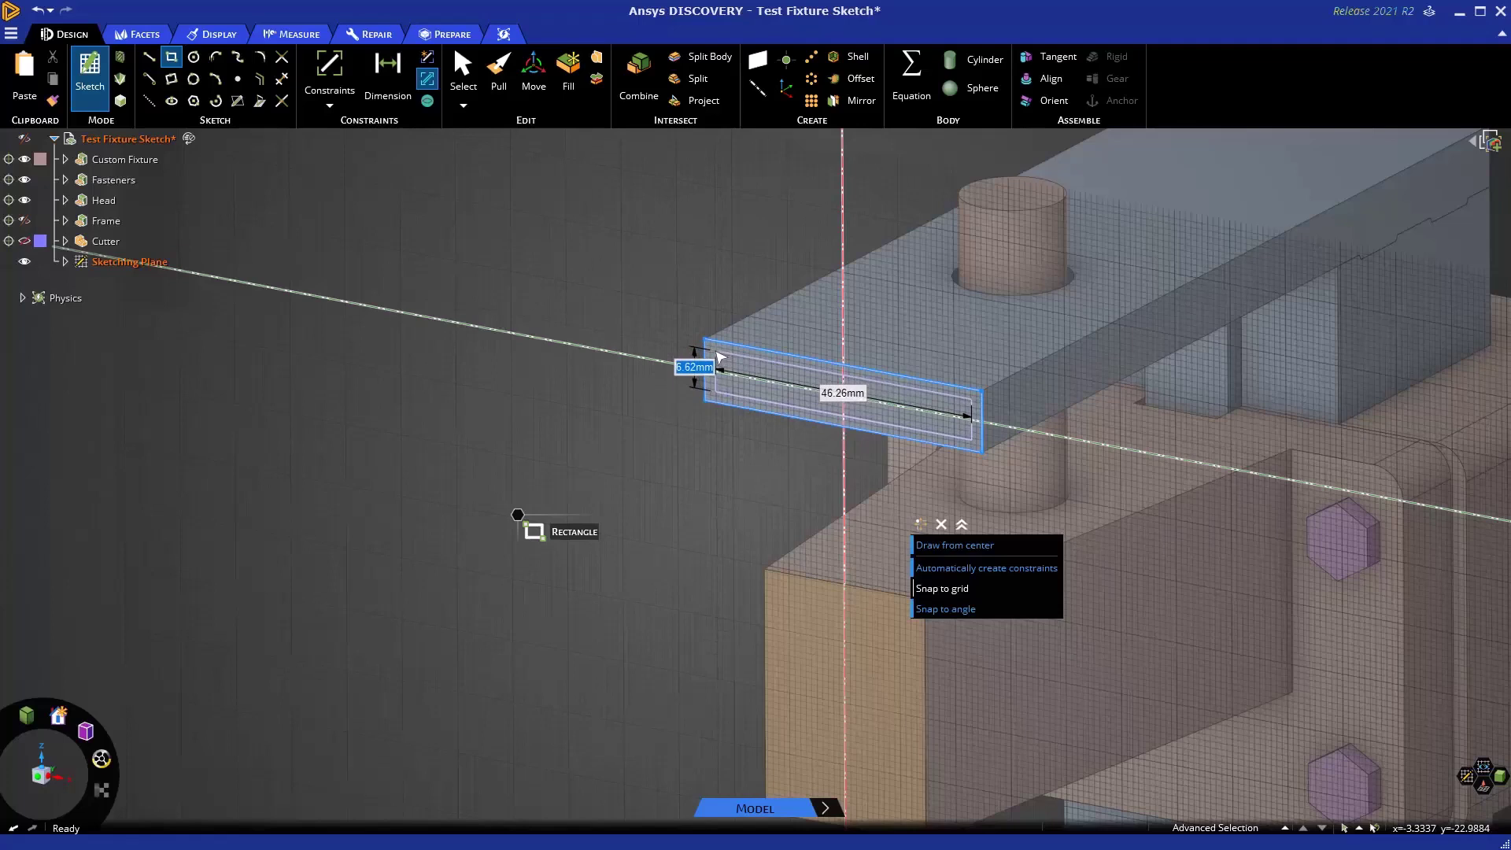
{"action": "key", "text": "Tab"}
{"action": "key", "text": "Tab"}
{"action": "type", "text": "6"}
{"action": "key", "text": "Tab"}
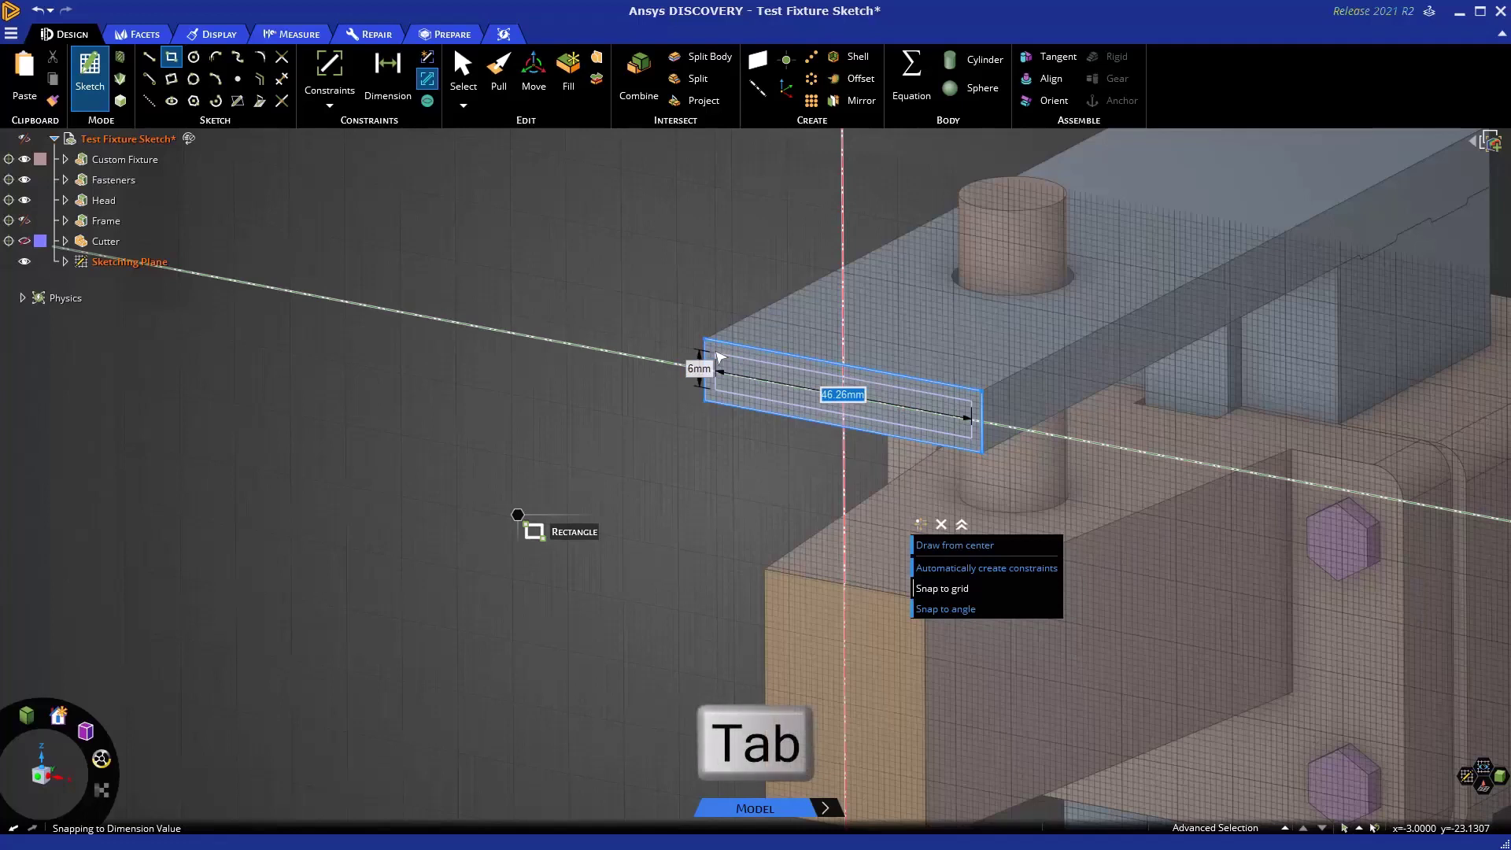
{"action": "key", "text": "Tab"}
{"action": "key", "text": "Tab"}
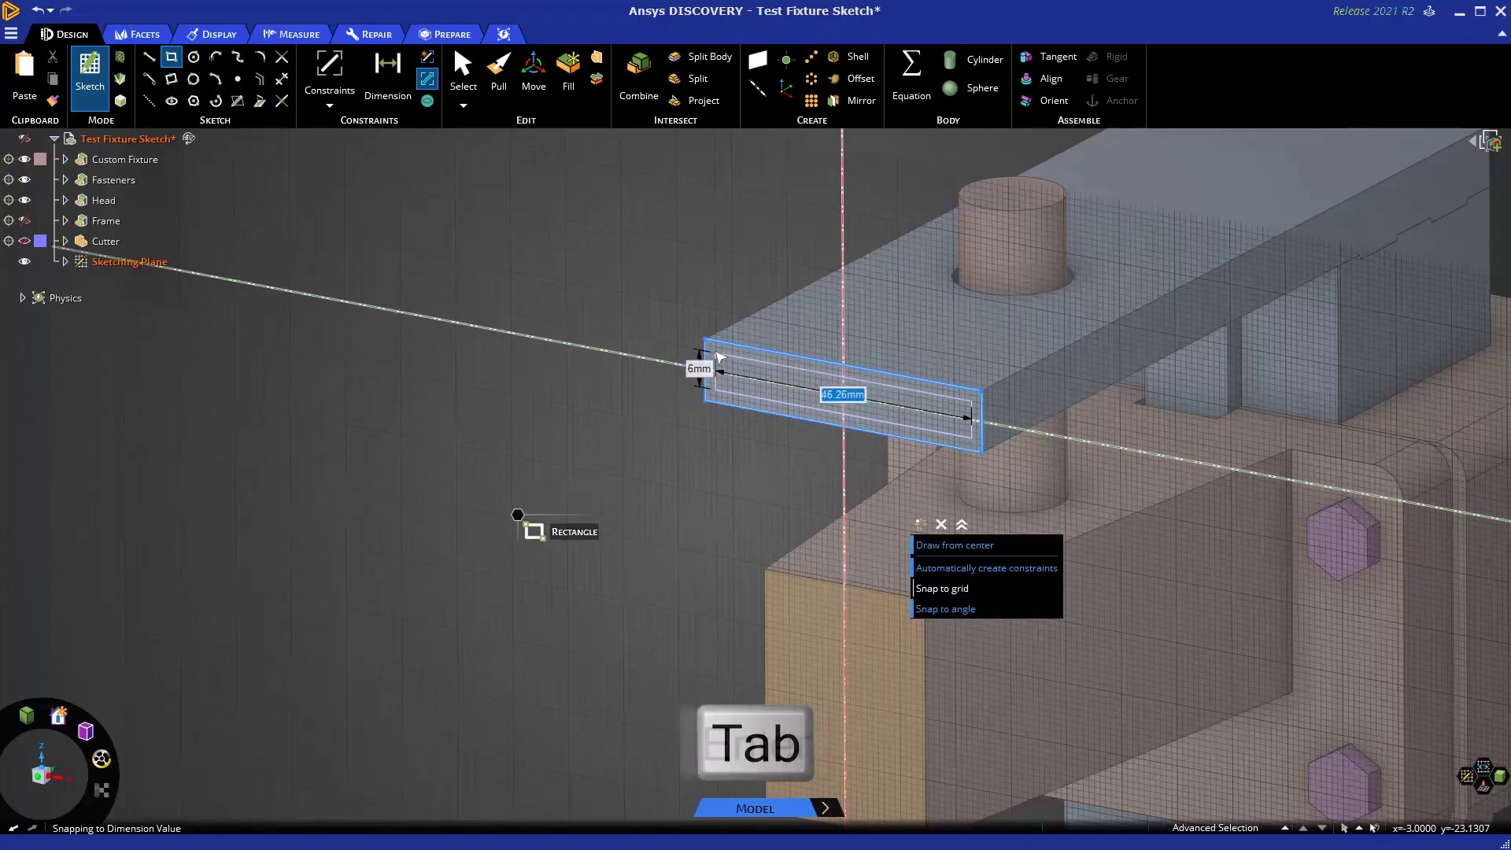
{"action": "key", "text": "Return"}
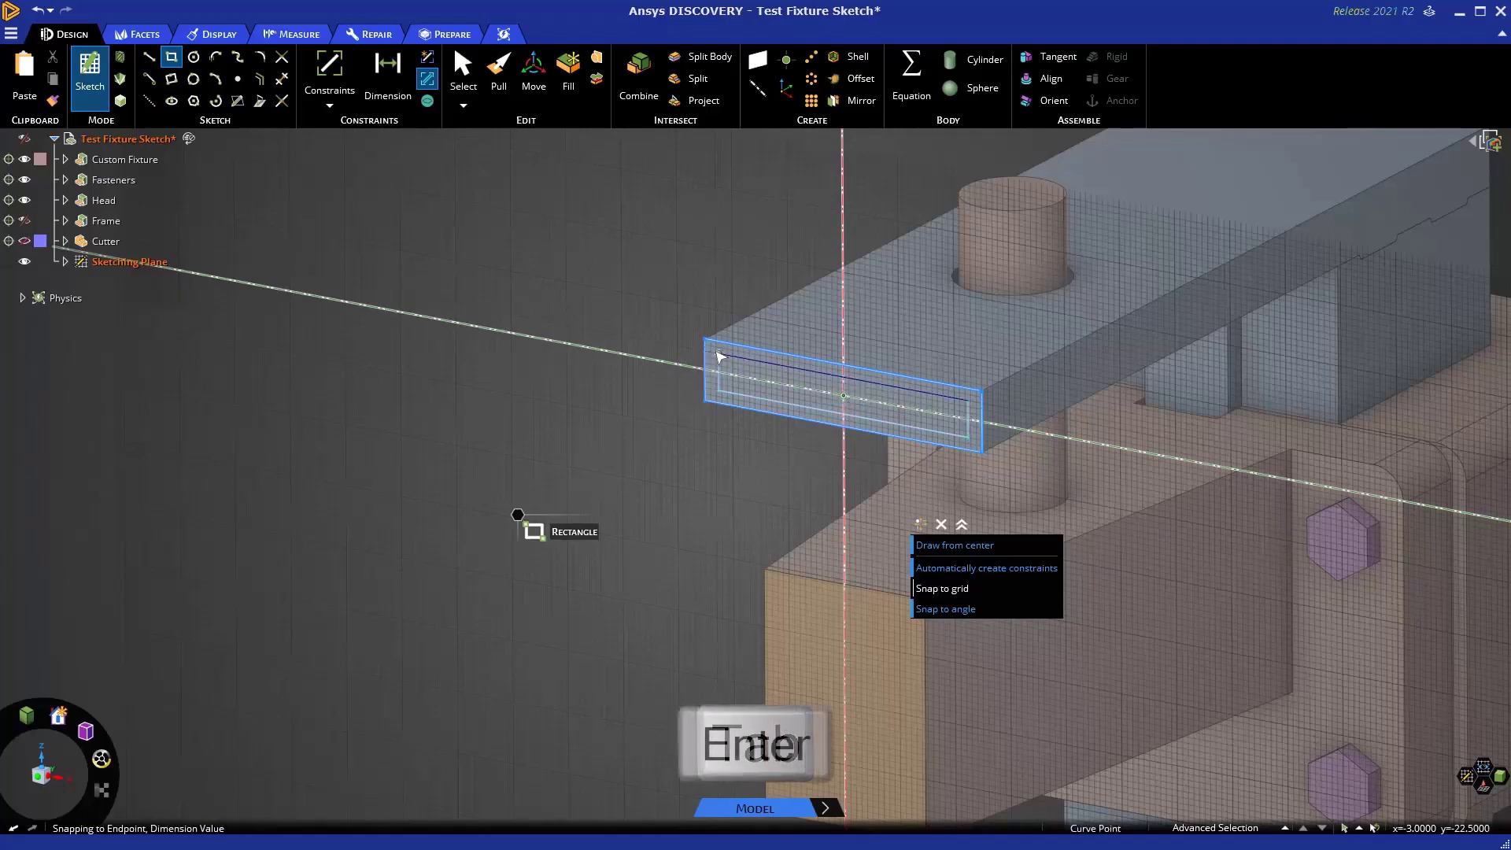
Draw a 15 mm diameter circle centred on the axis point below the rectangles.
{"action": "right_click", "coordinate": [521, 513]}
{"action": "mouse_move", "coordinate": [538, 557]}
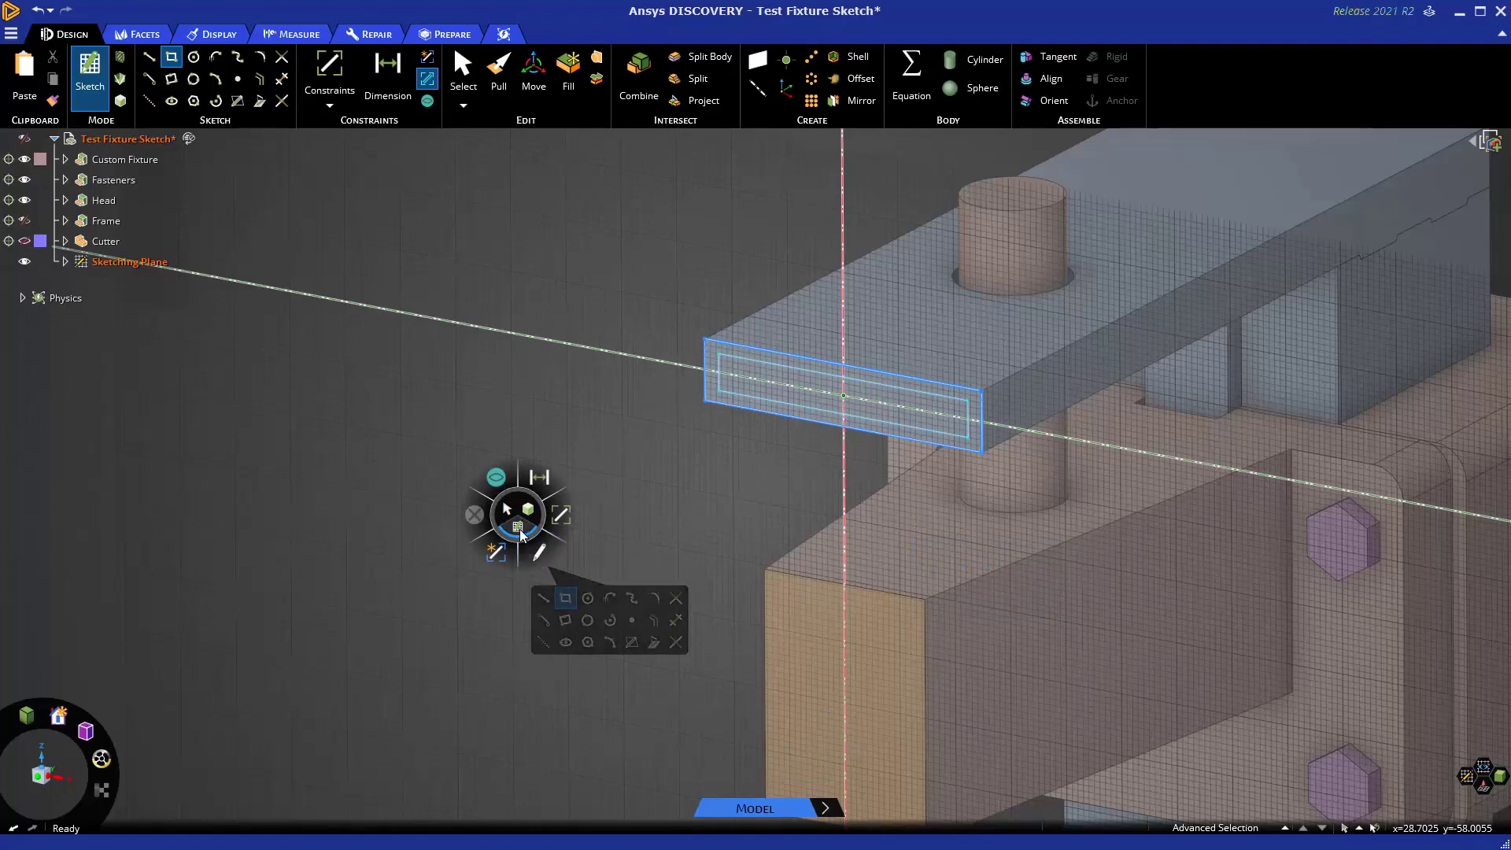
{"action": "mouse_move", "coordinate": [573, 516]}
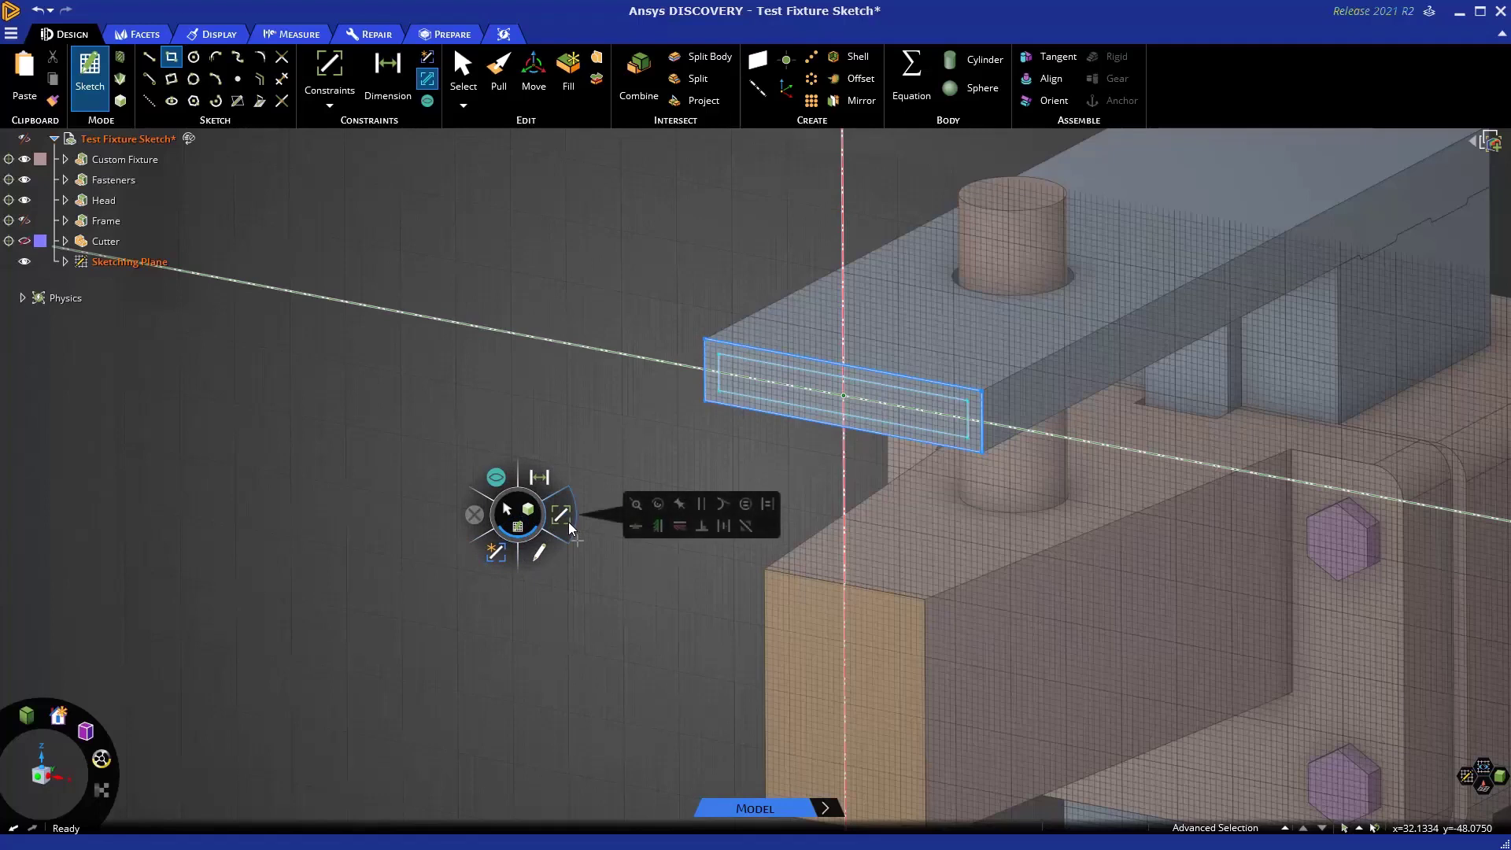
{"action": "left_click", "coordinate": [587, 599]}
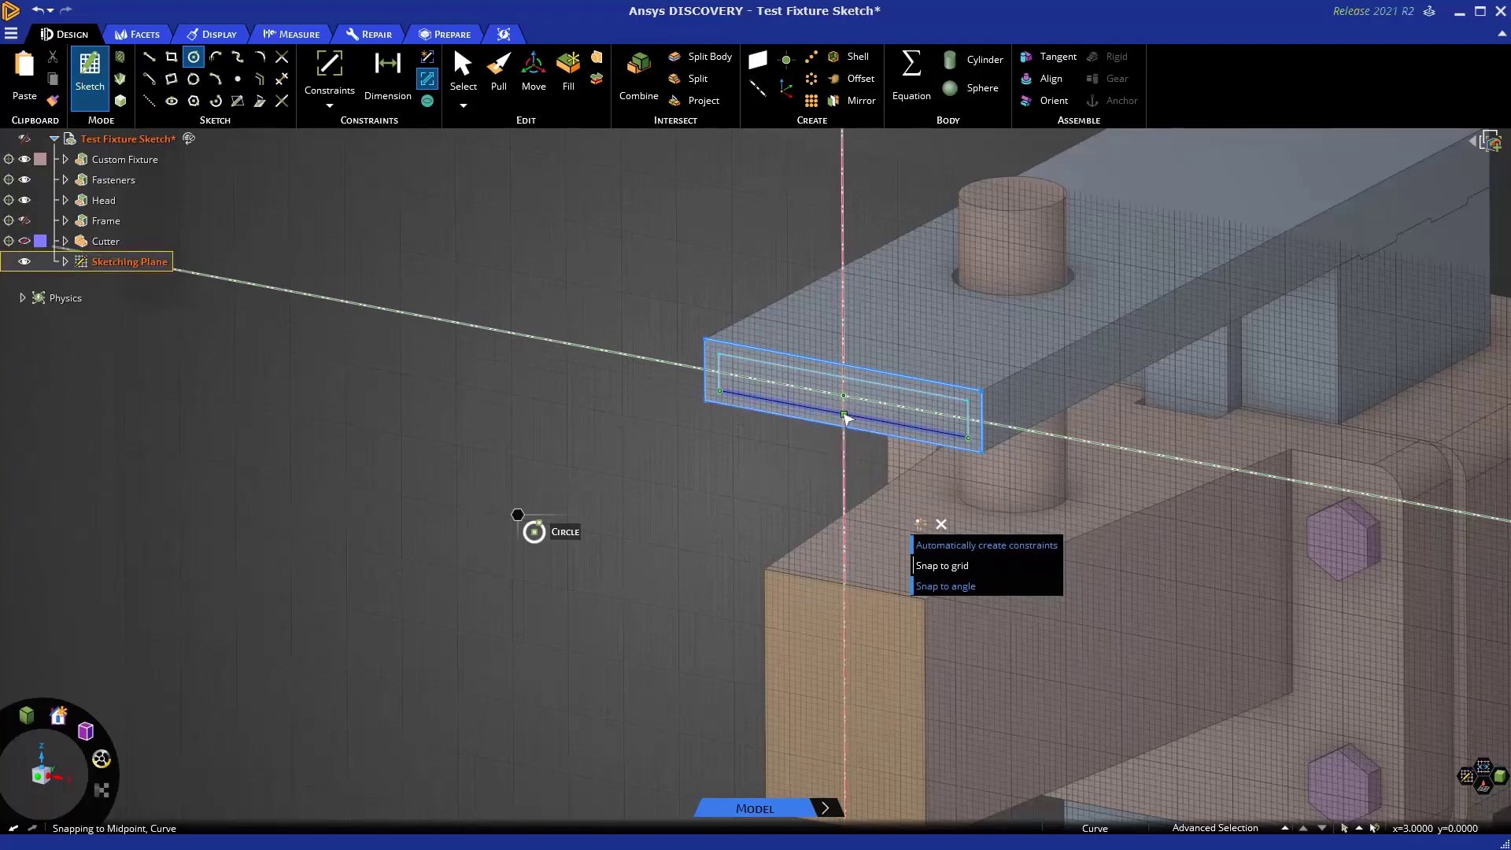
{"action": "key", "text": "shift"}
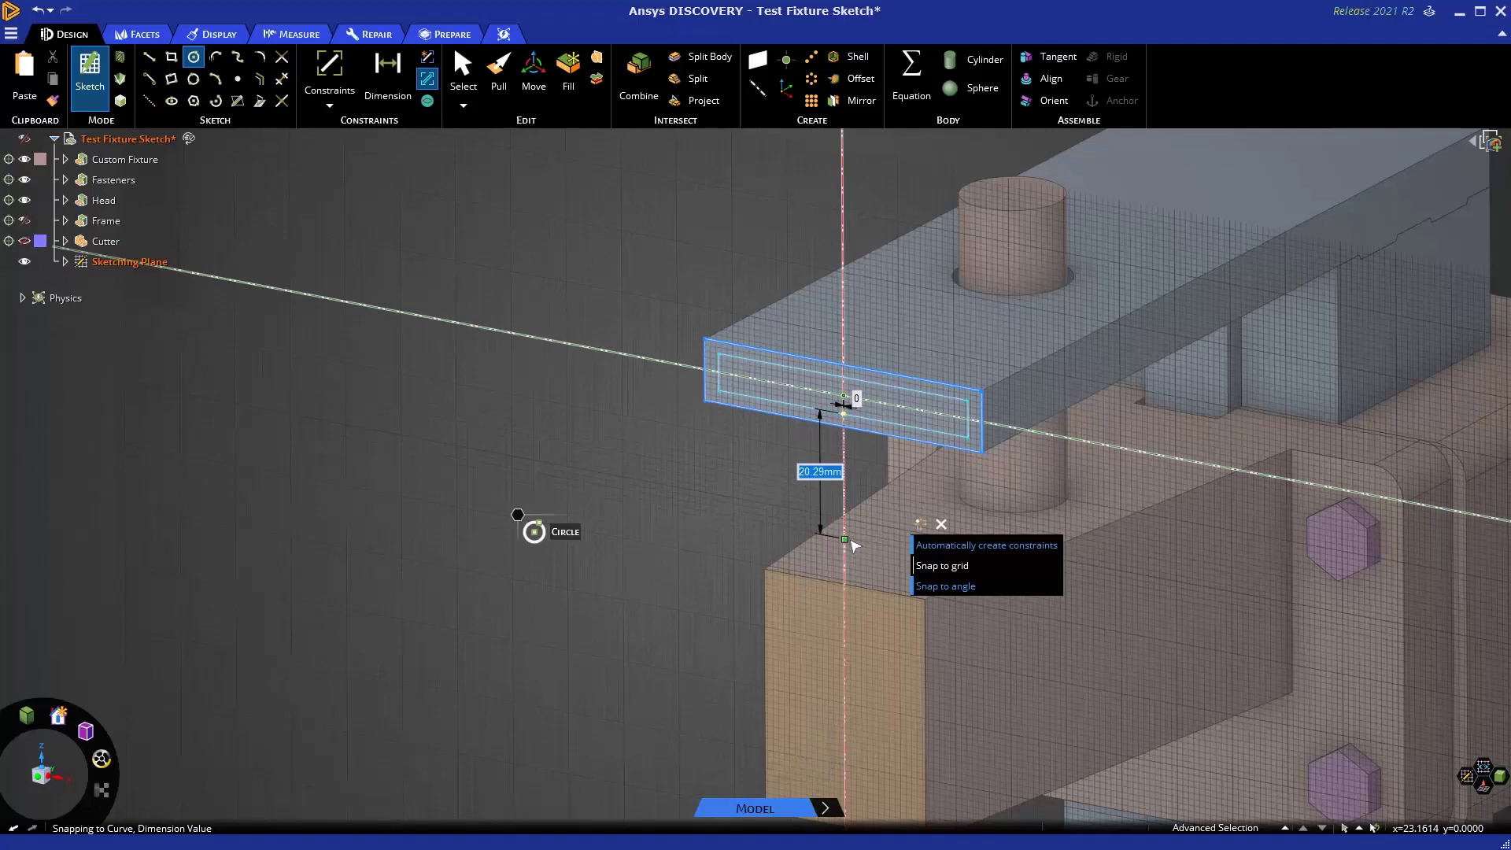
{"action": "key", "text": "Tab"}
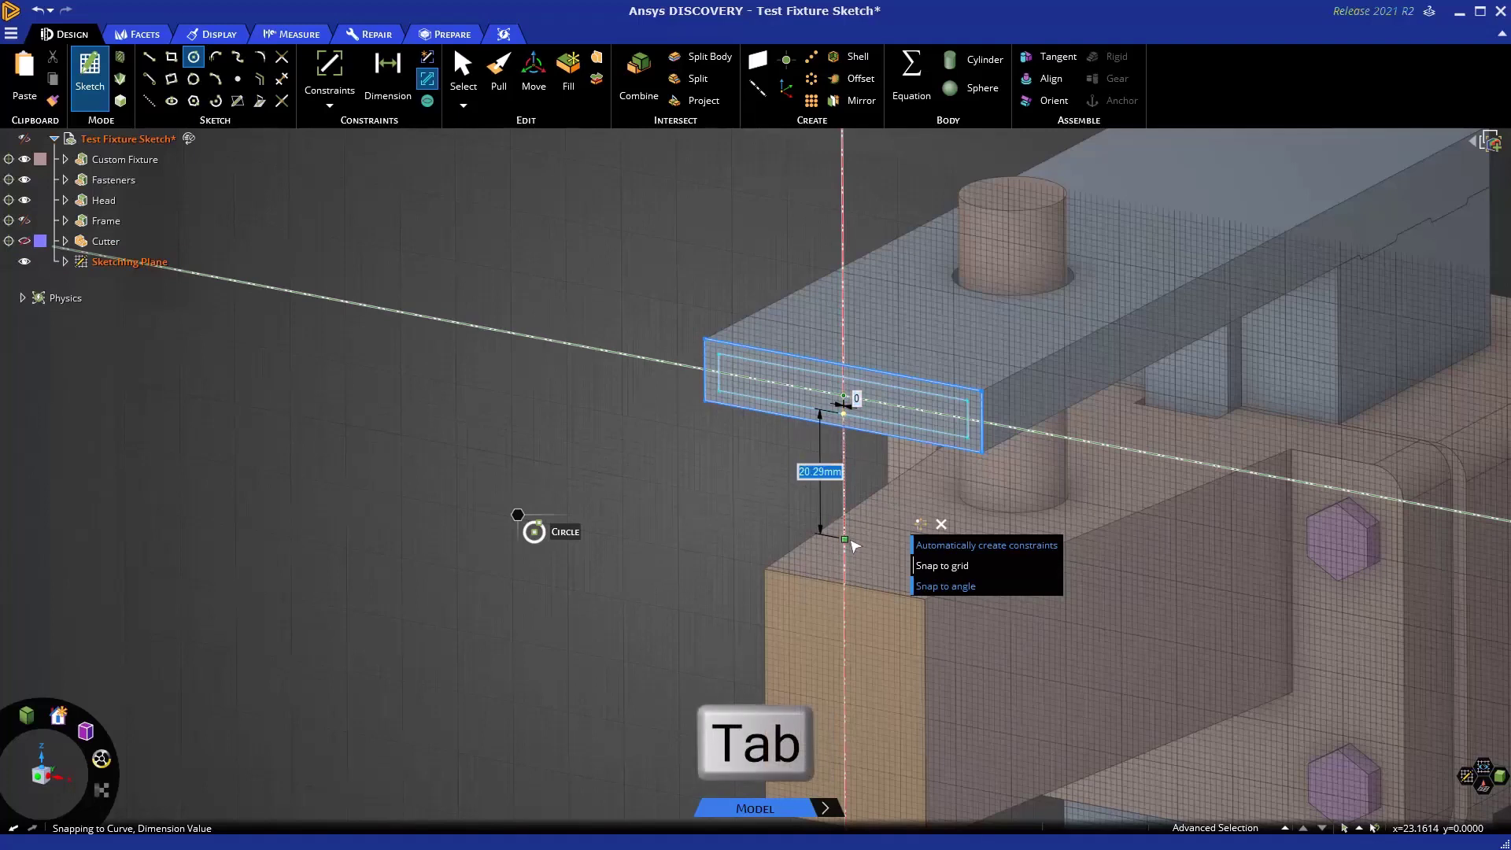
{"action": "key", "text": "Return"}
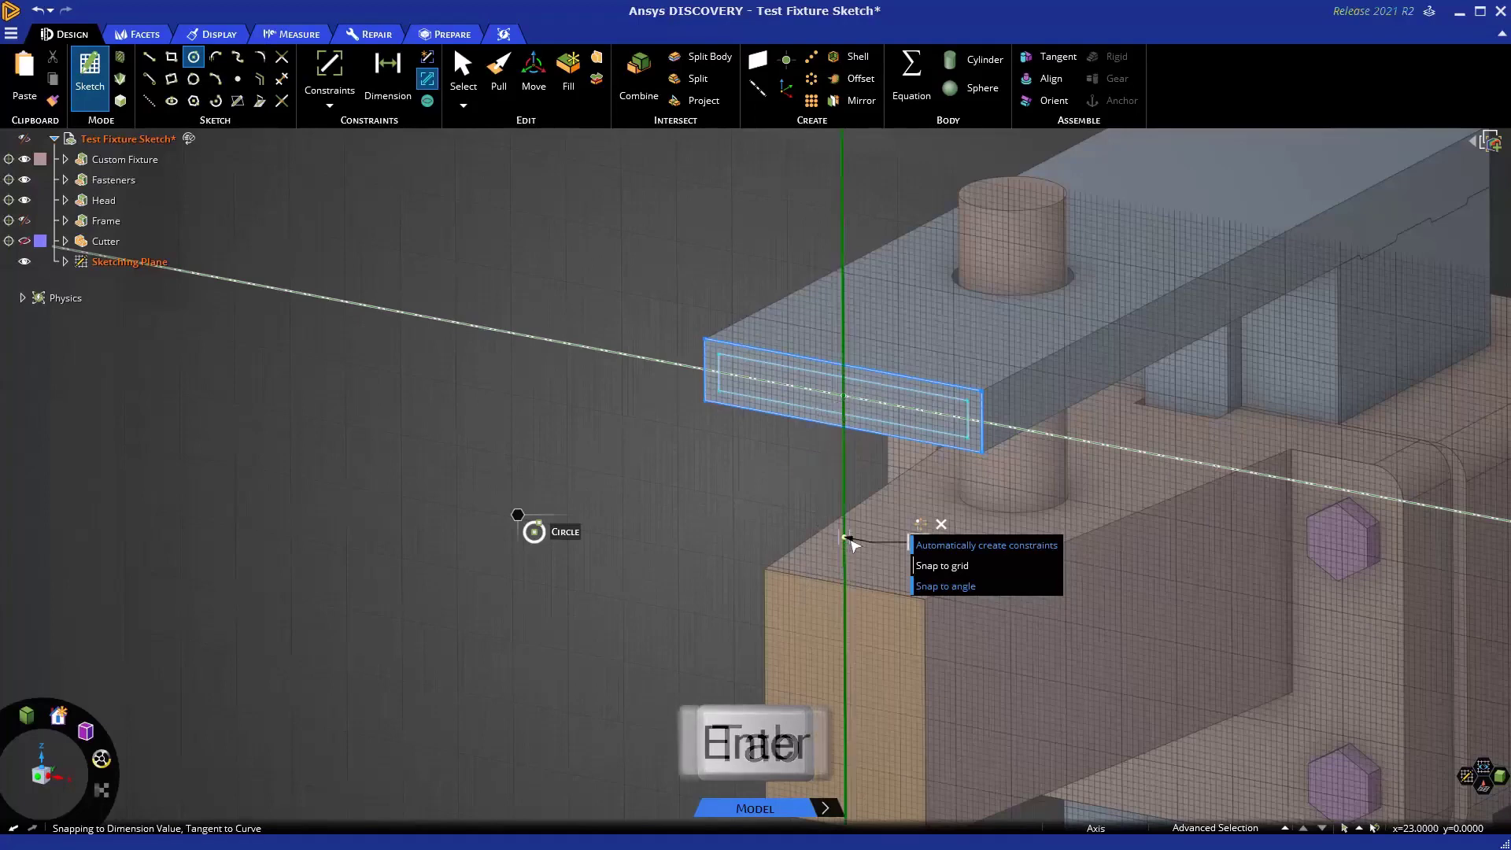
{"action": "left_click", "coordinate": [845, 538]}
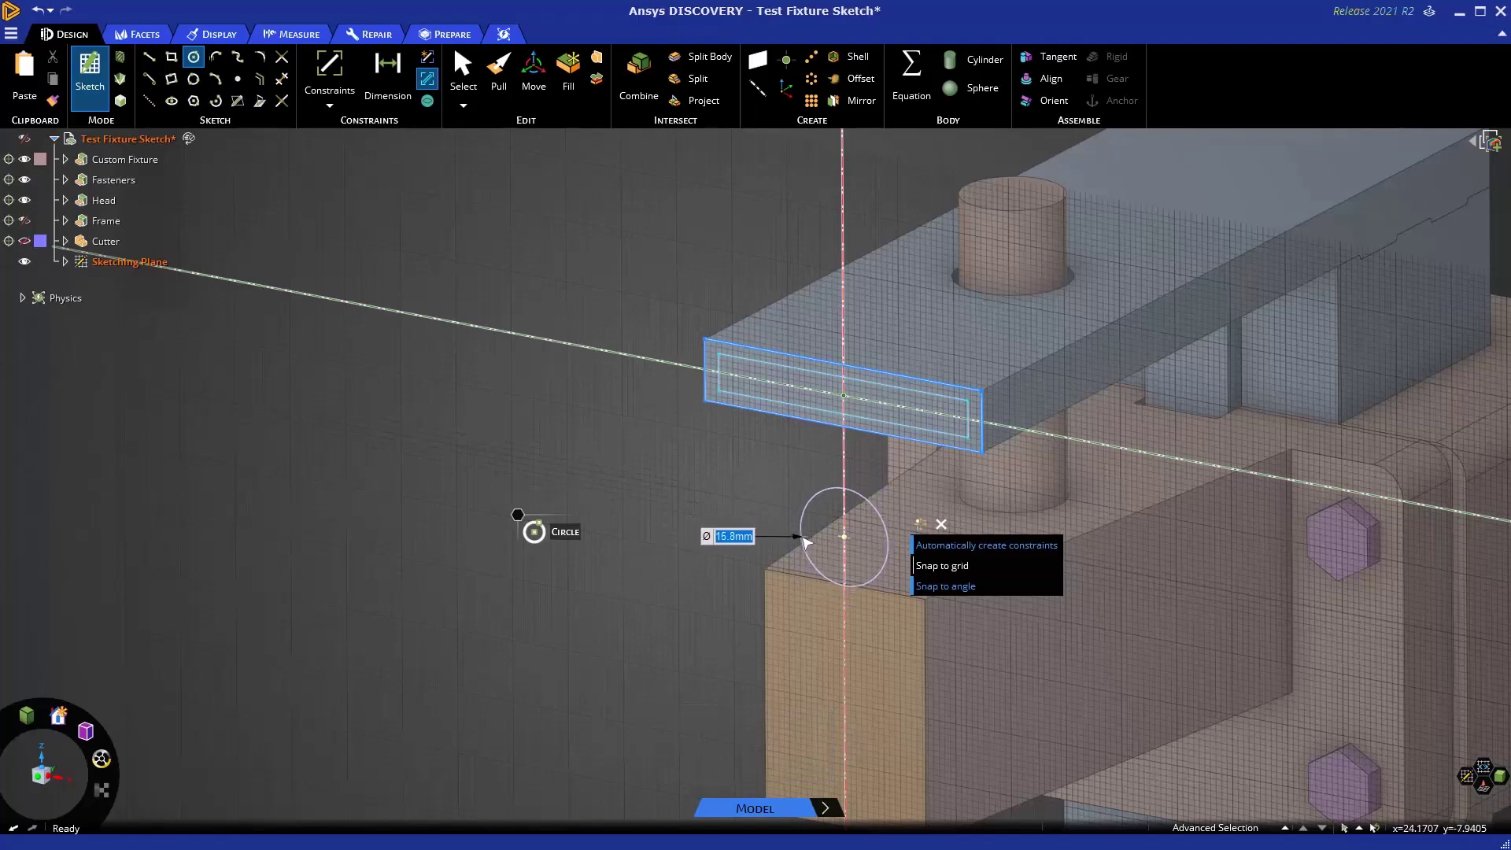
{"action": "type", "text": "1"}
{"action": "type", "text": "52"}
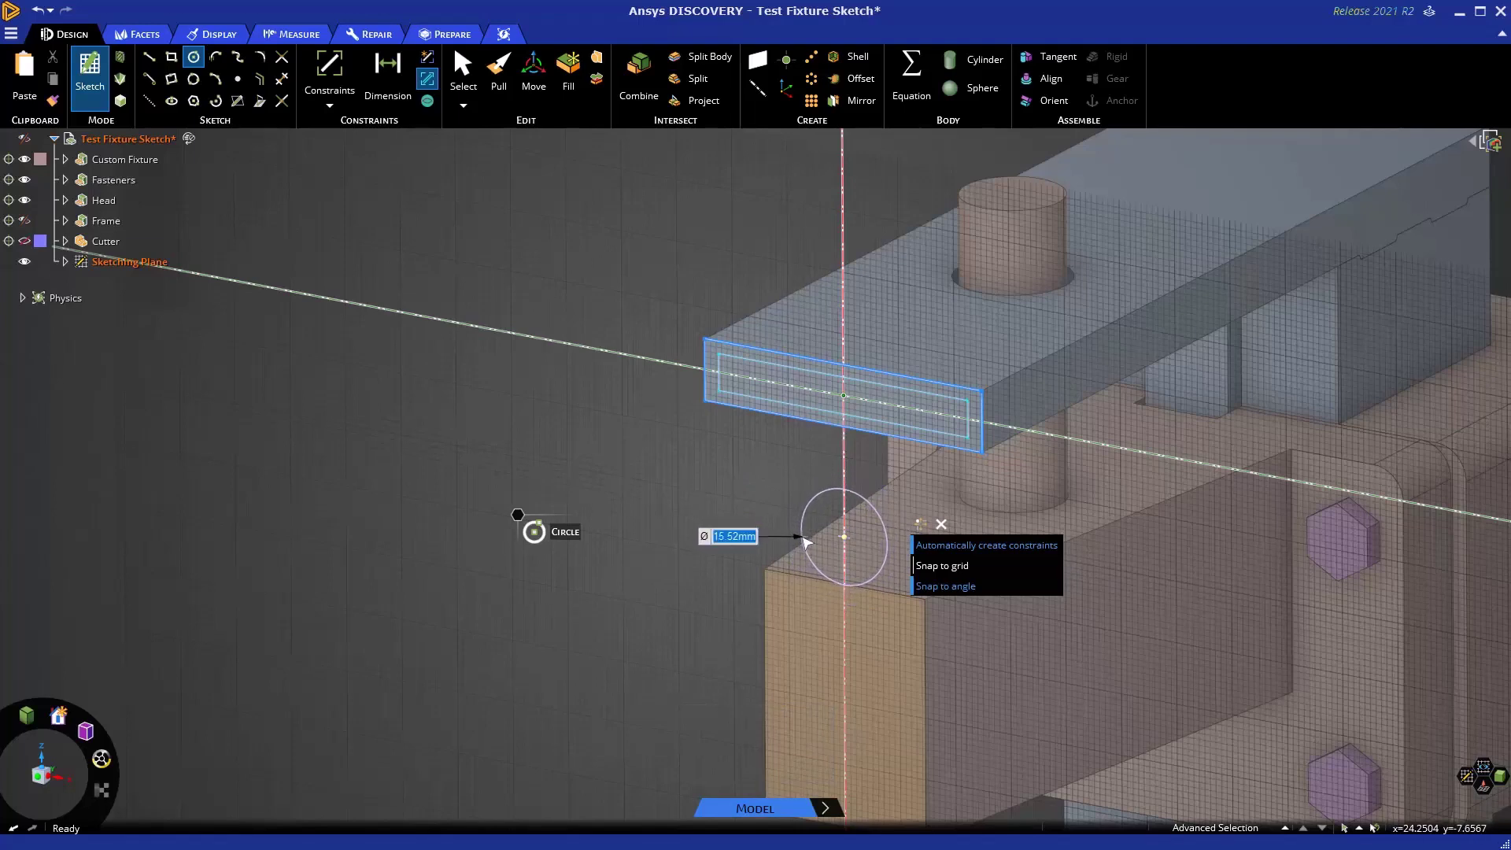
{"action": "key", "text": "Return"}
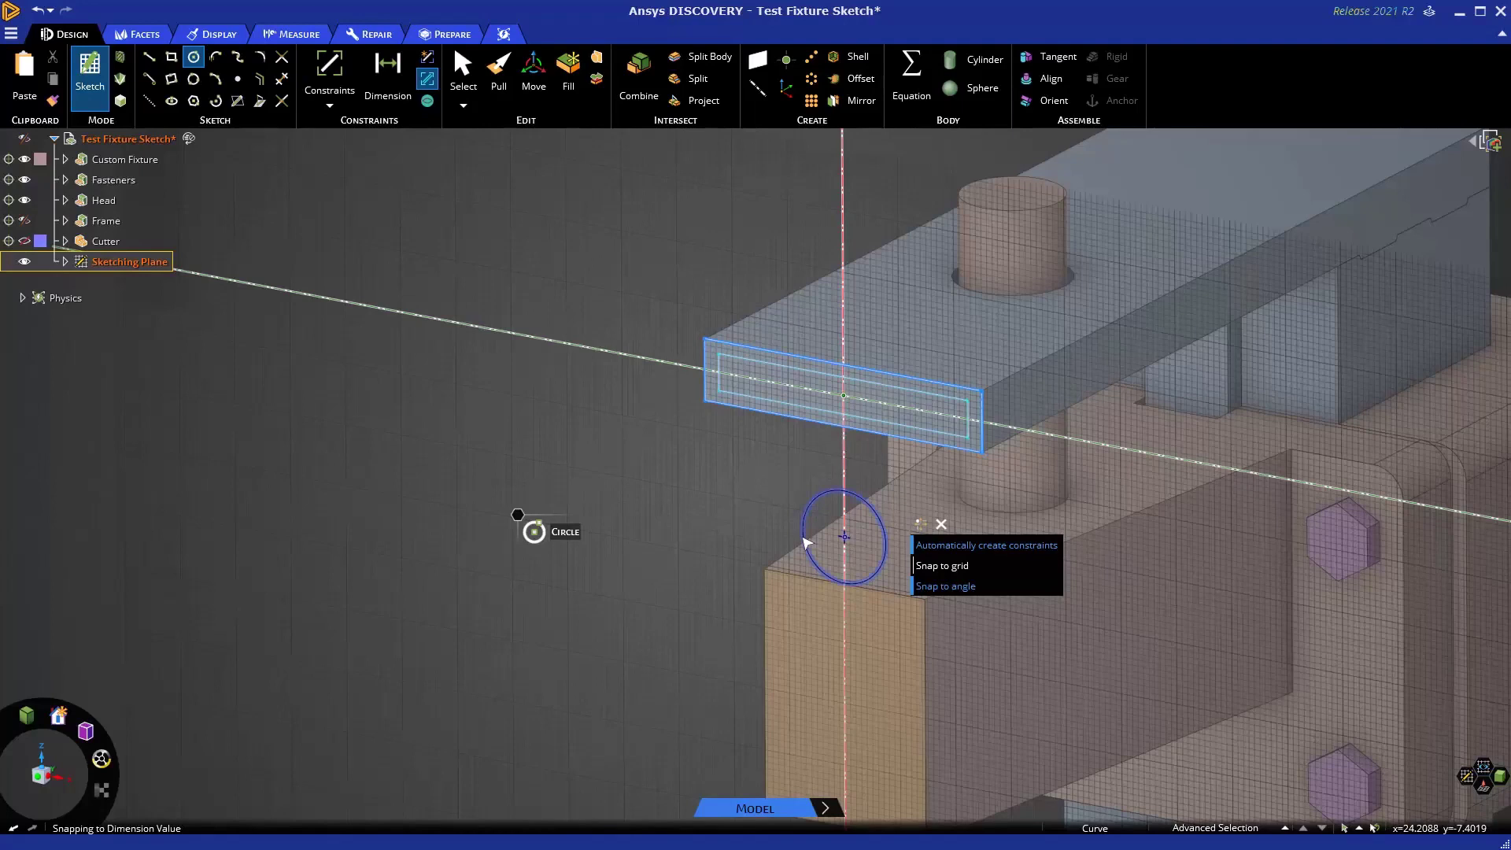
{"action": "key", "text": "Escape"}
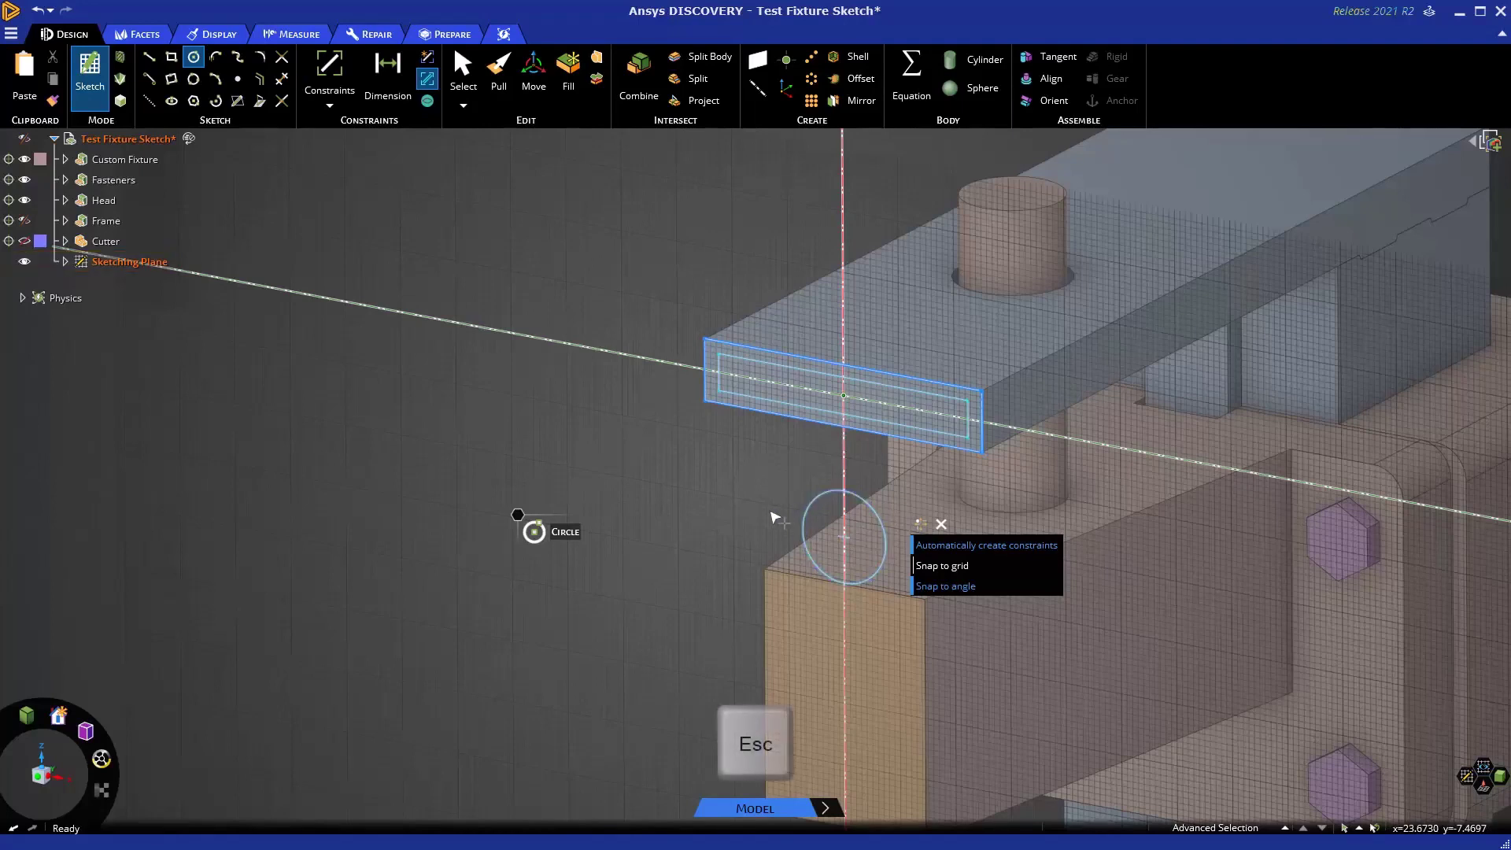
{"action": "key", "text": "s"}
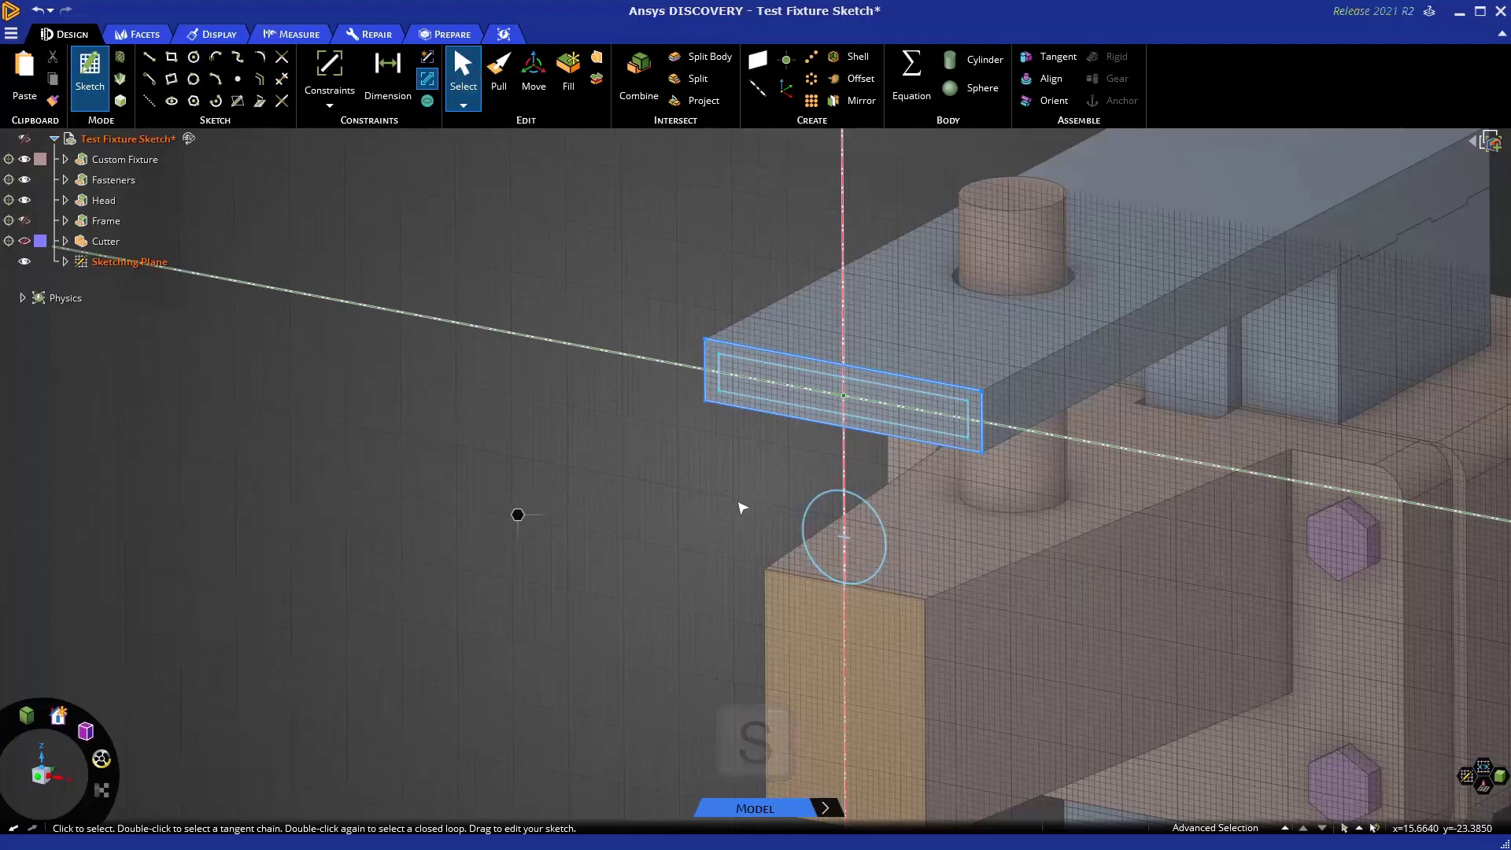
{"action": "left_click", "coordinate": [806, 535]}
{"action": "mouse_move", "coordinate": [806, 535]}
{"action": "left_mouse_down"}
{"action": "mouse_move", "coordinate": [732, 522]}
{"action": "mouse_move", "coordinate": [840, 532]}
{"action": "mouse_move", "coordinate": [755, 522]}
{"action": "mouse_move", "coordinate": [833, 574]}
{"action": "mouse_move", "coordinate": [777, 491]}
{"action": "mouse_move", "coordinate": [826, 557]}
{"action": "mouse_move", "coordinate": [779, 449]}
{"action": "mouse_move", "coordinate": [769, 499]}
{"action": "mouse_move", "coordinate": [787, 510]}
{"action": "left_mouse_up"}
{"action": "key", "text": "Escape"}
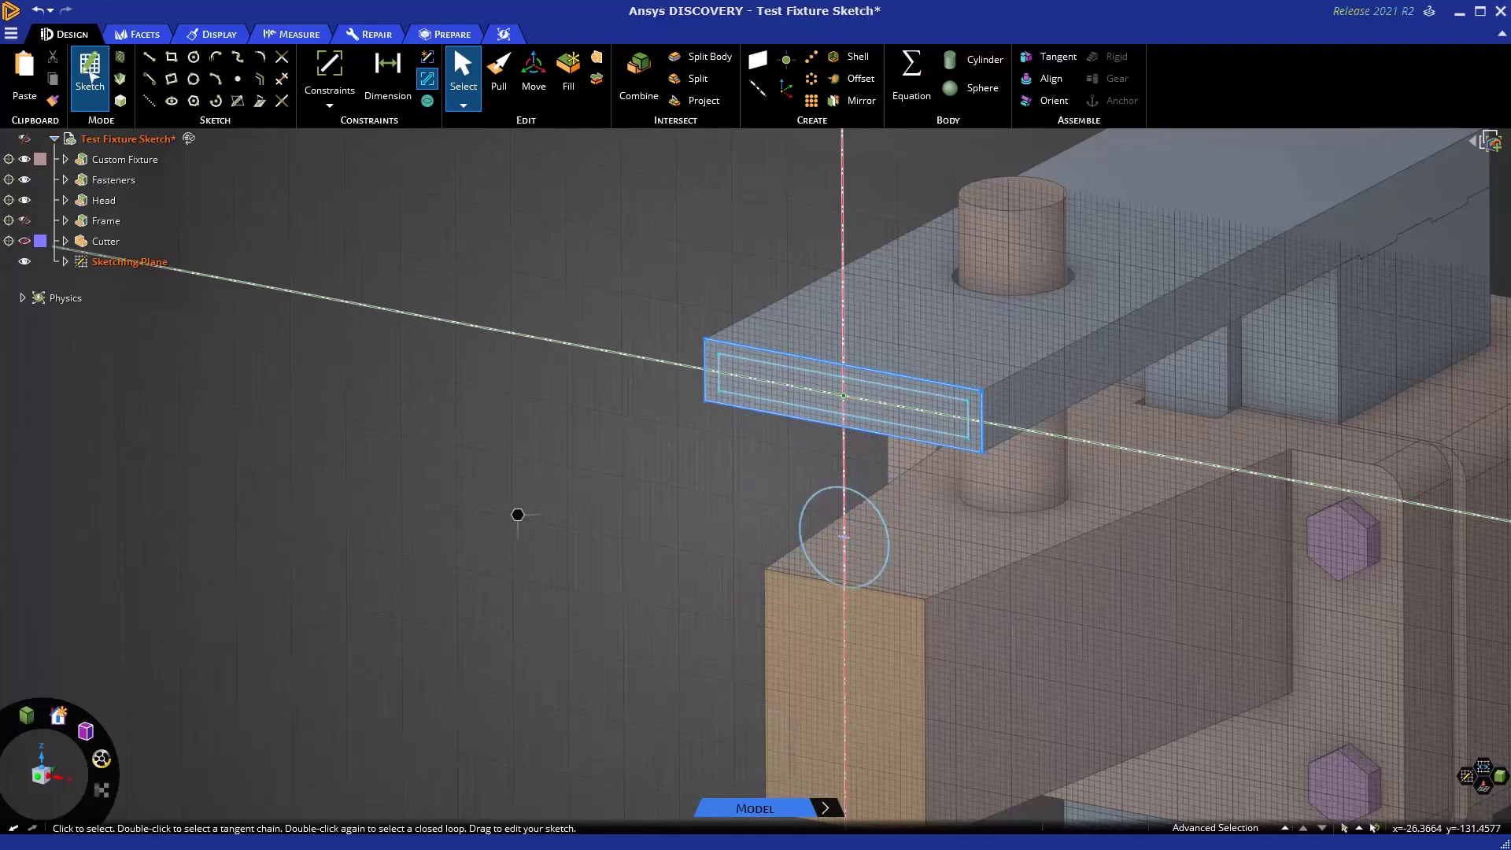
{"action": "left_click", "coordinate": [55, 15]}
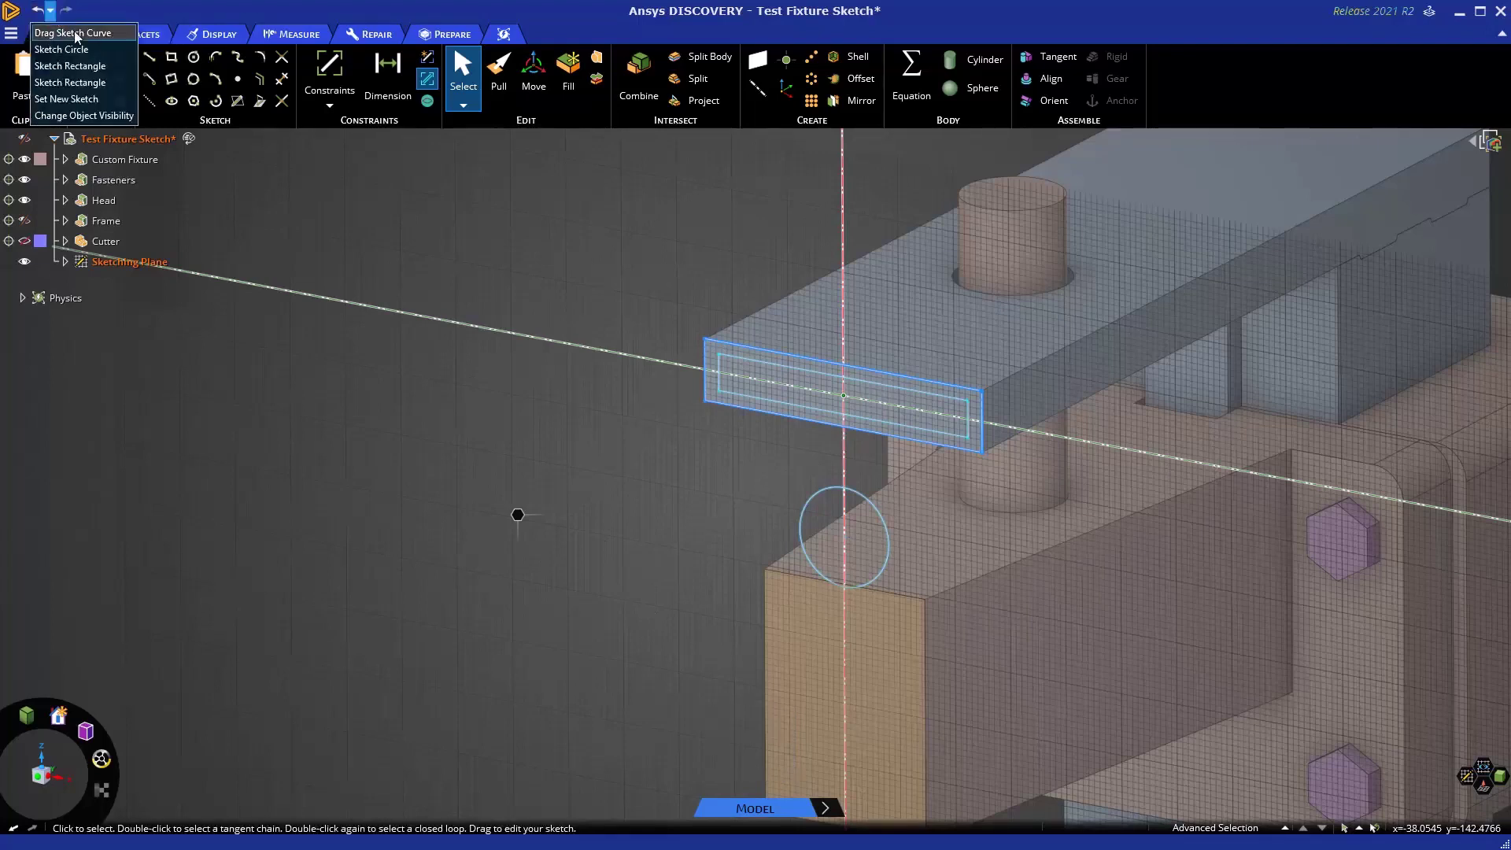
{"action": "left_click", "coordinate": [65, 29]}
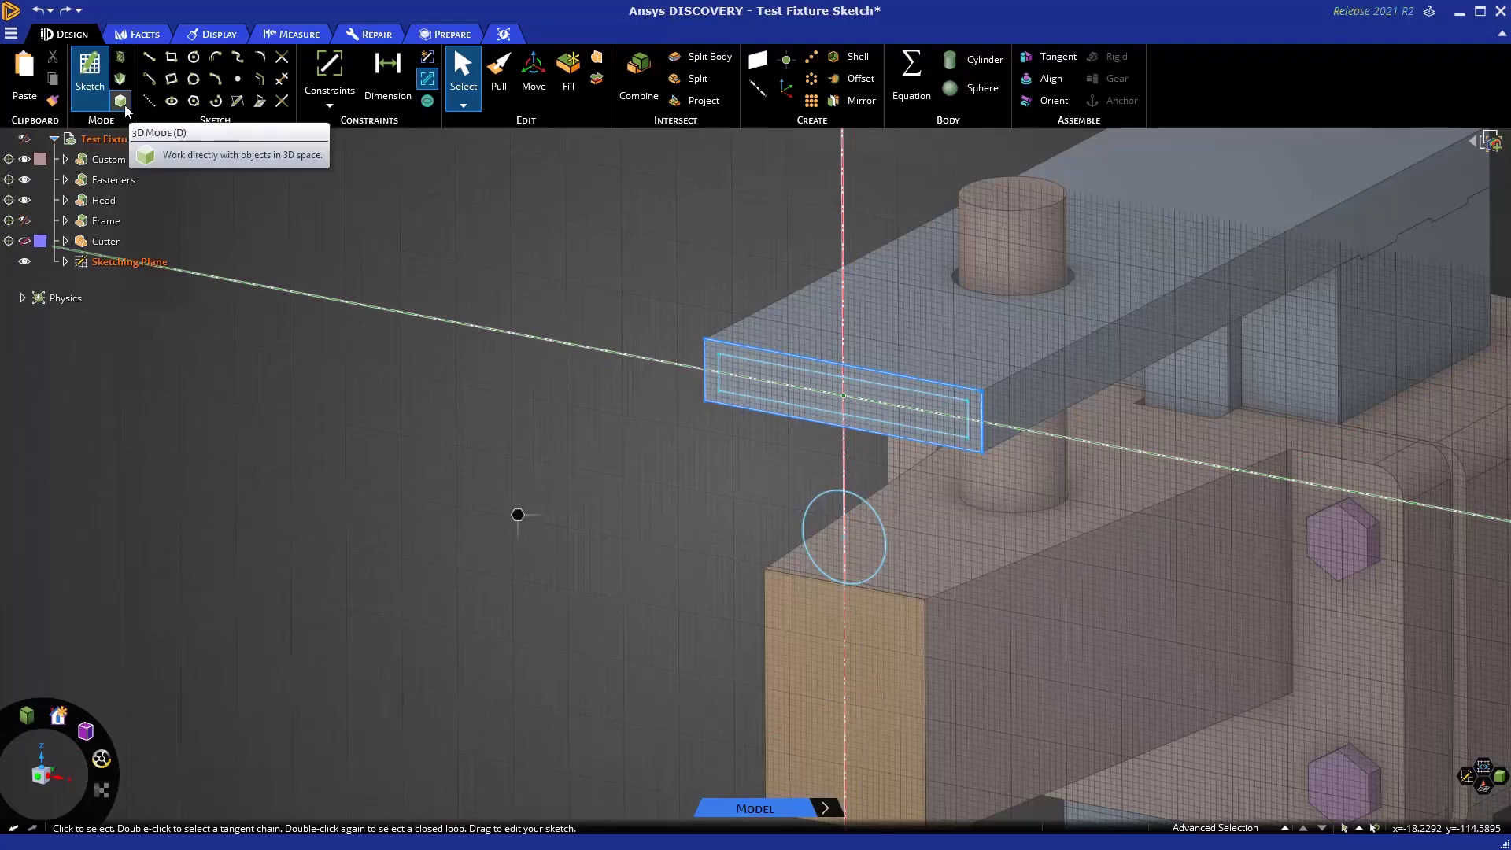
Leave sketch mode for 3D so the sketch becomes a Surface body, then hide it.
{"action": "key", "text": "d"}
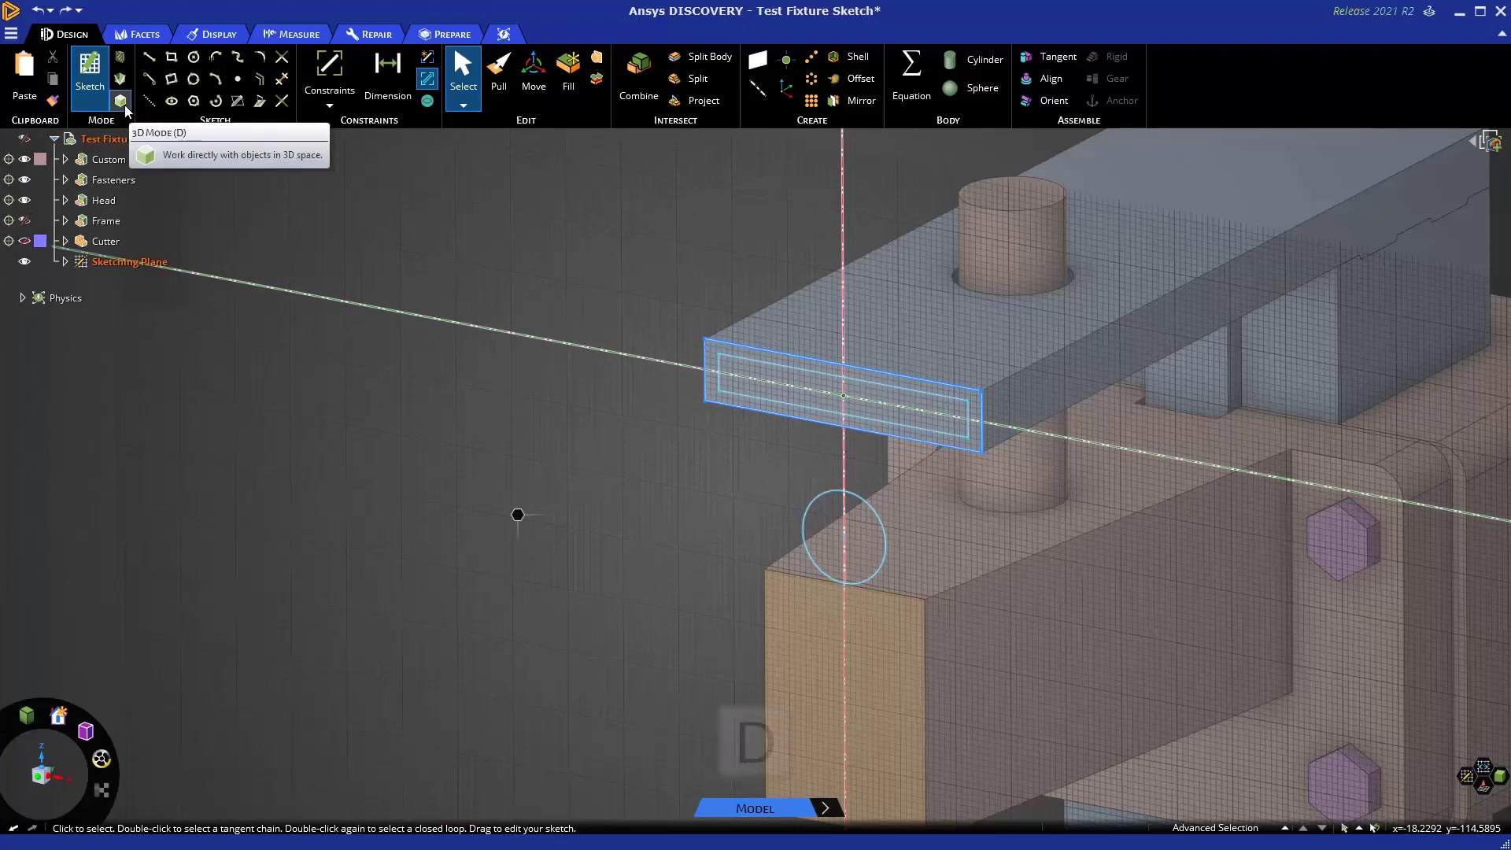
{"action": "left_click", "coordinate": [124, 107]}
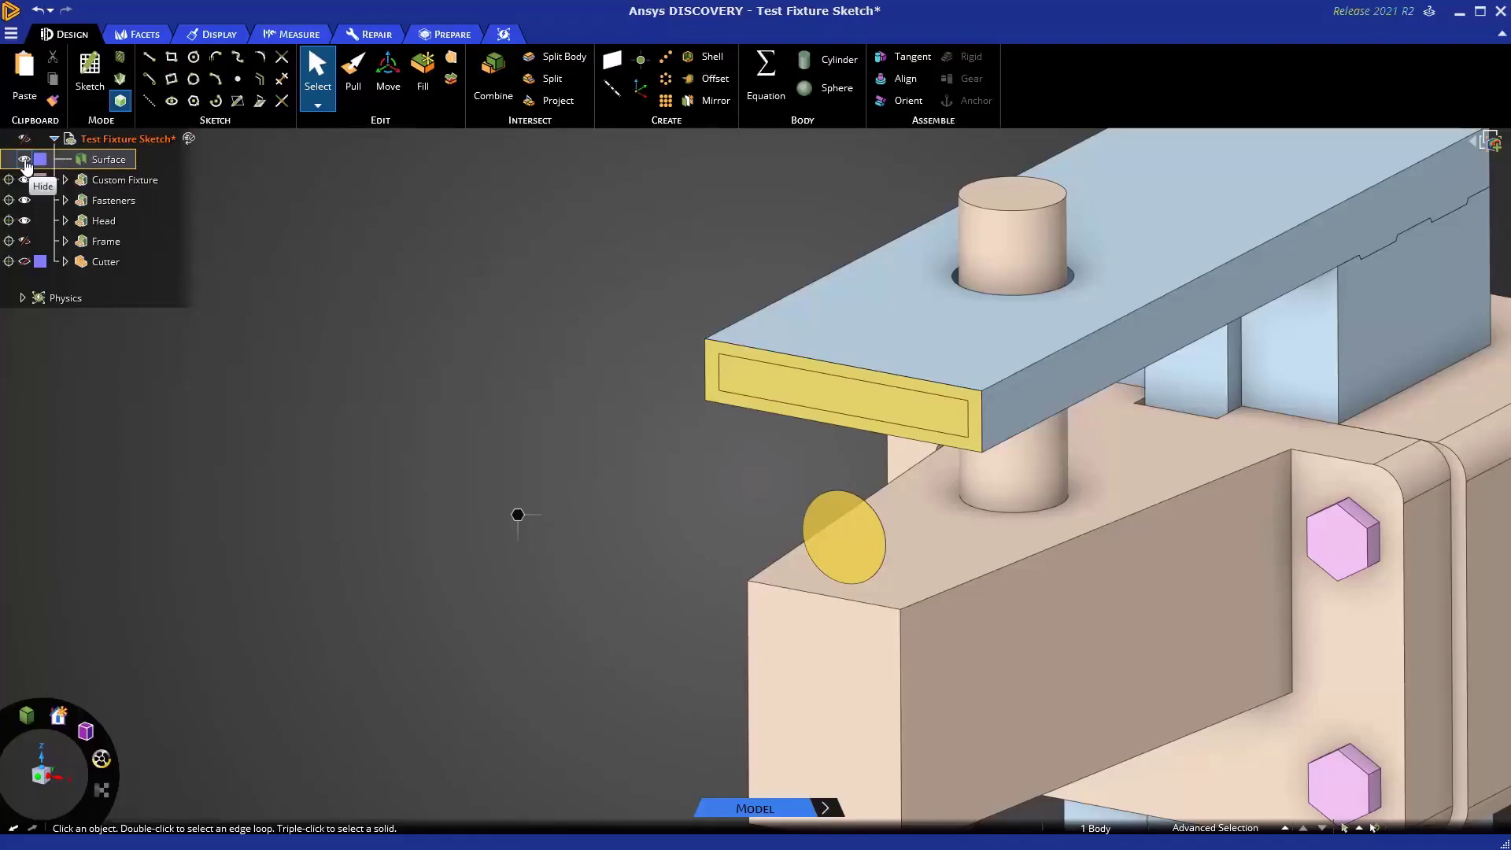
{"action": "left_click", "coordinate": [24, 162]}
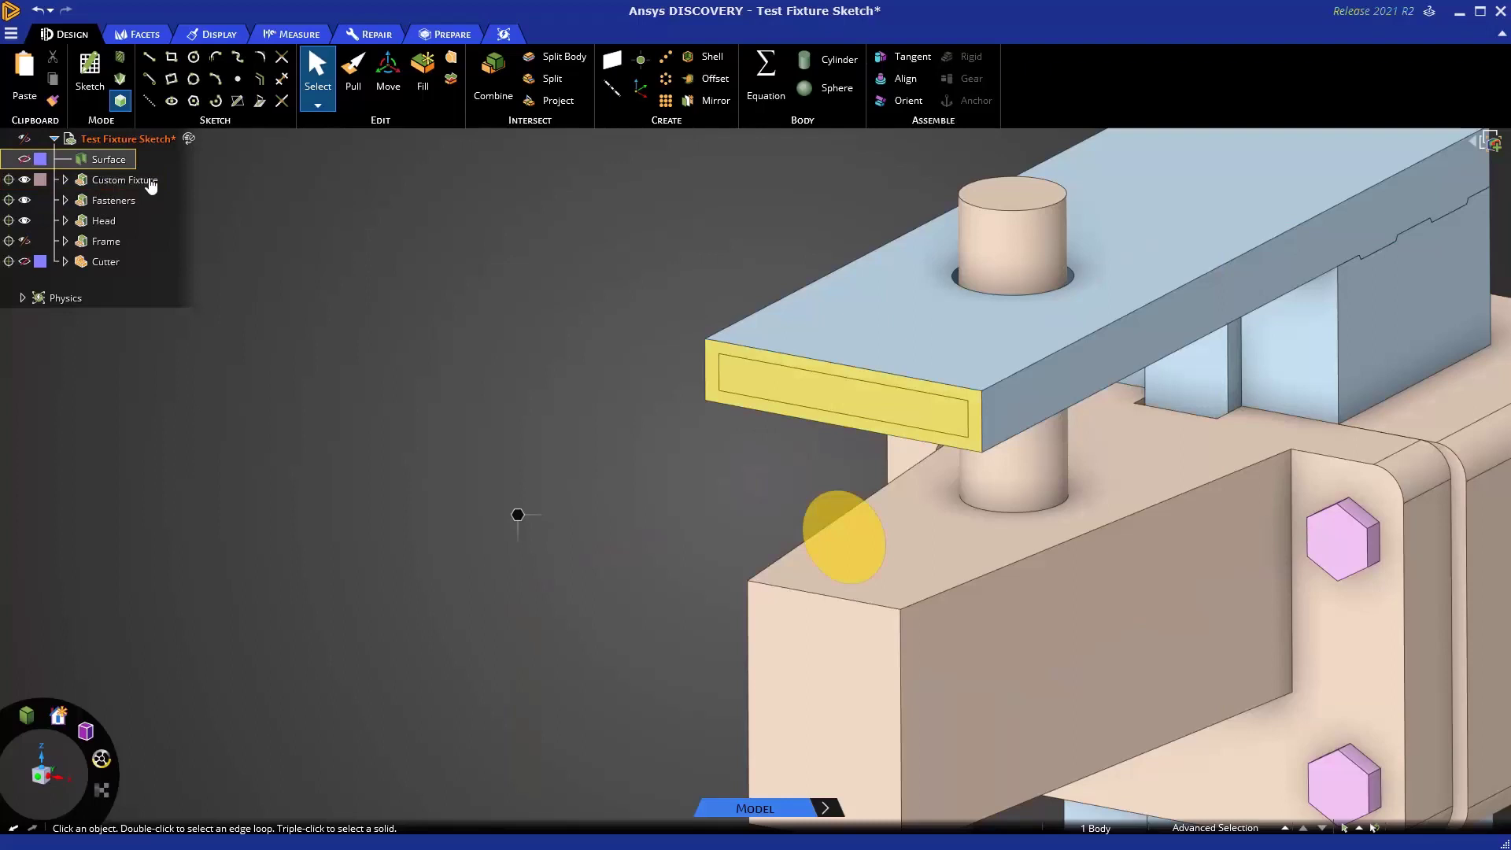
Hide the blue bar body and show the Surface body again.
{"action": "right_click", "coordinate": [798, 306]}
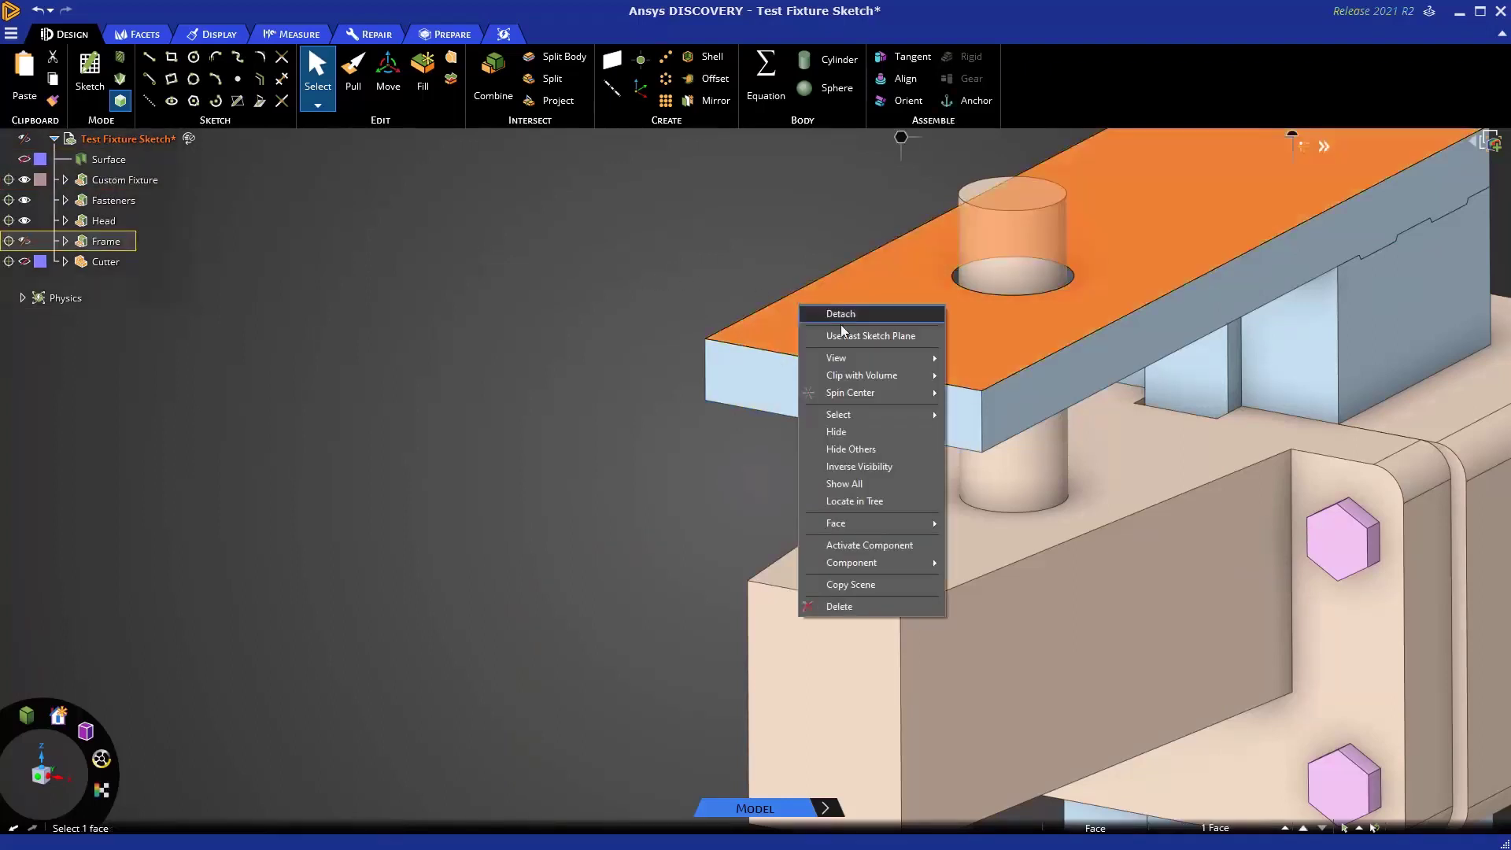
{"action": "left_click", "coordinate": [866, 431]}
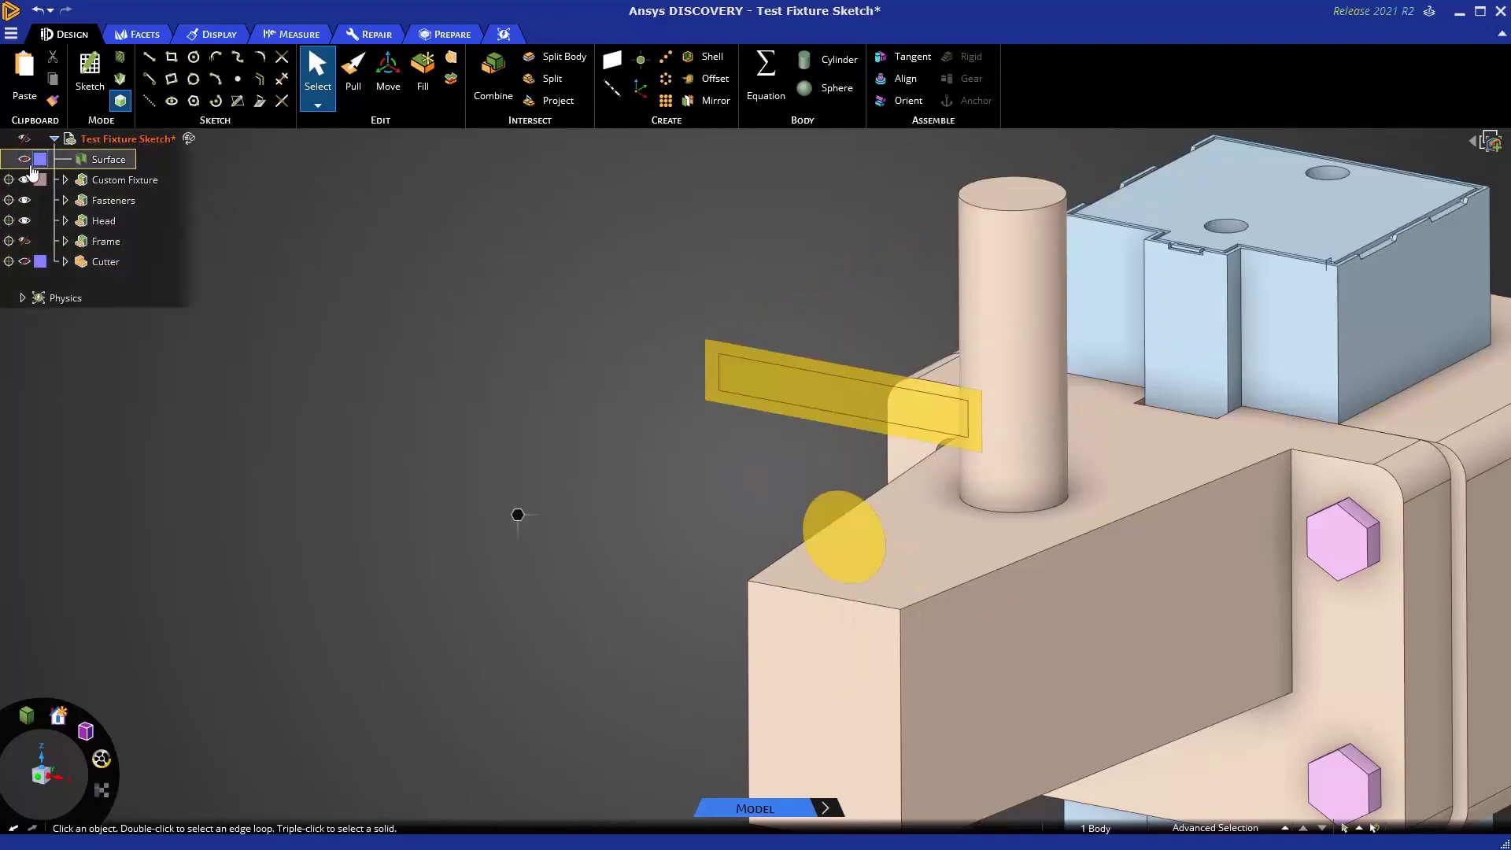
{"action": "left_click", "coordinate": [24, 160]}
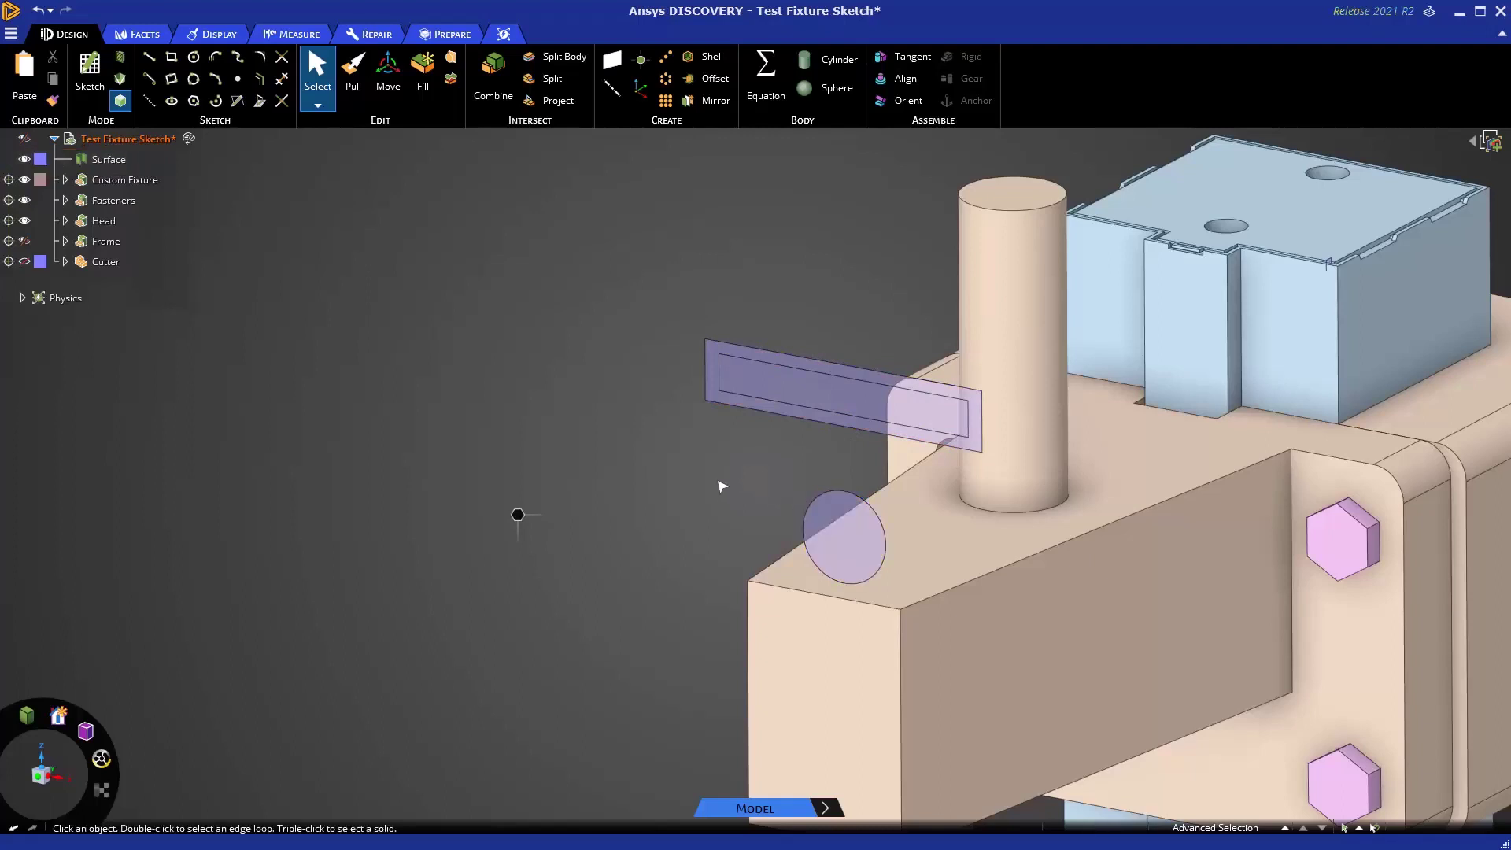
{"action": "left_click", "coordinate": [718, 482]}
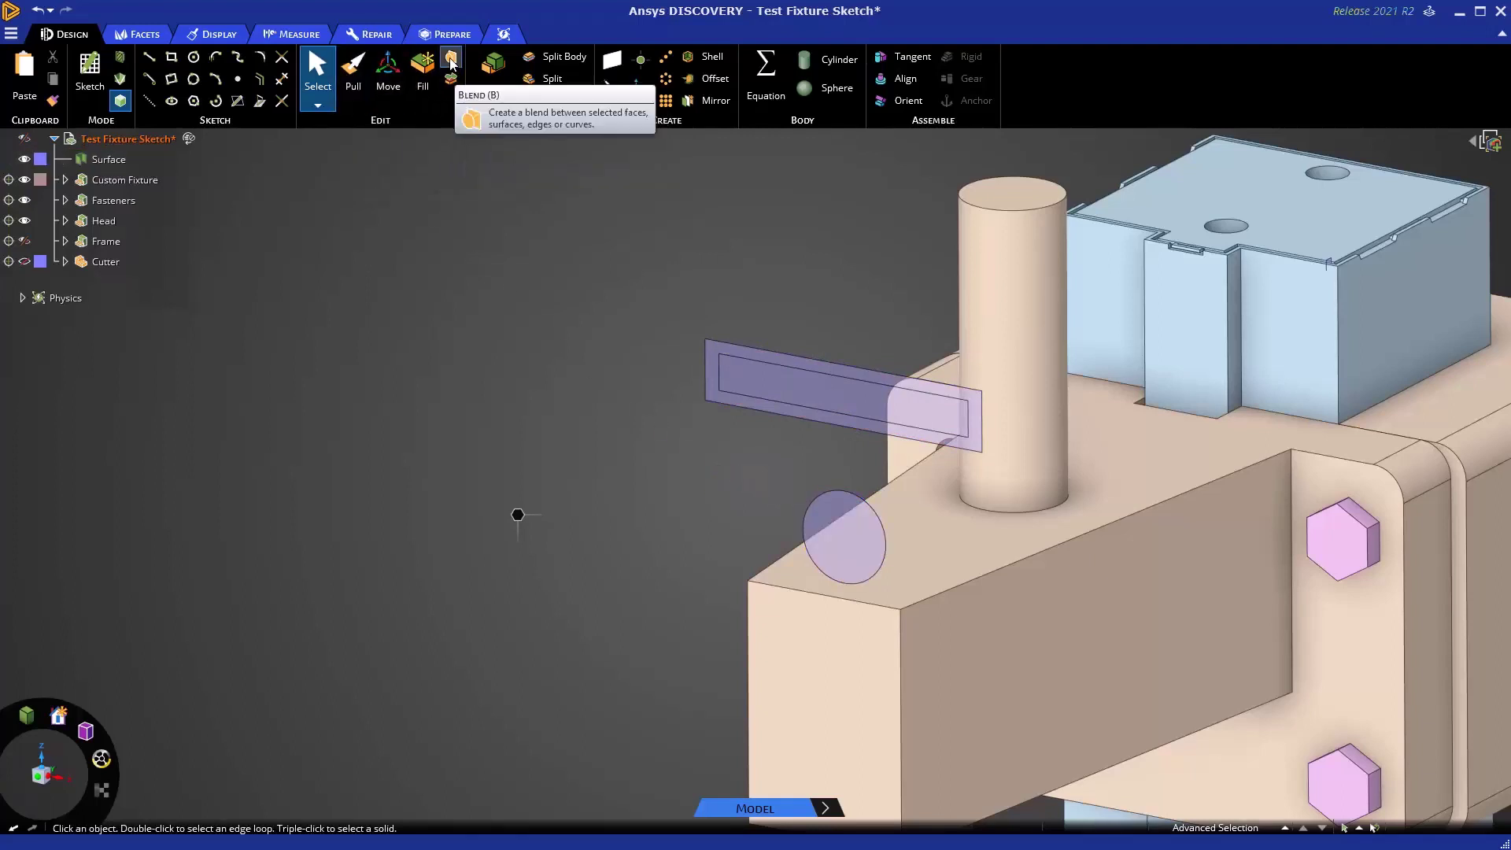
{"action": "left_click", "coordinate": [628, 398]}
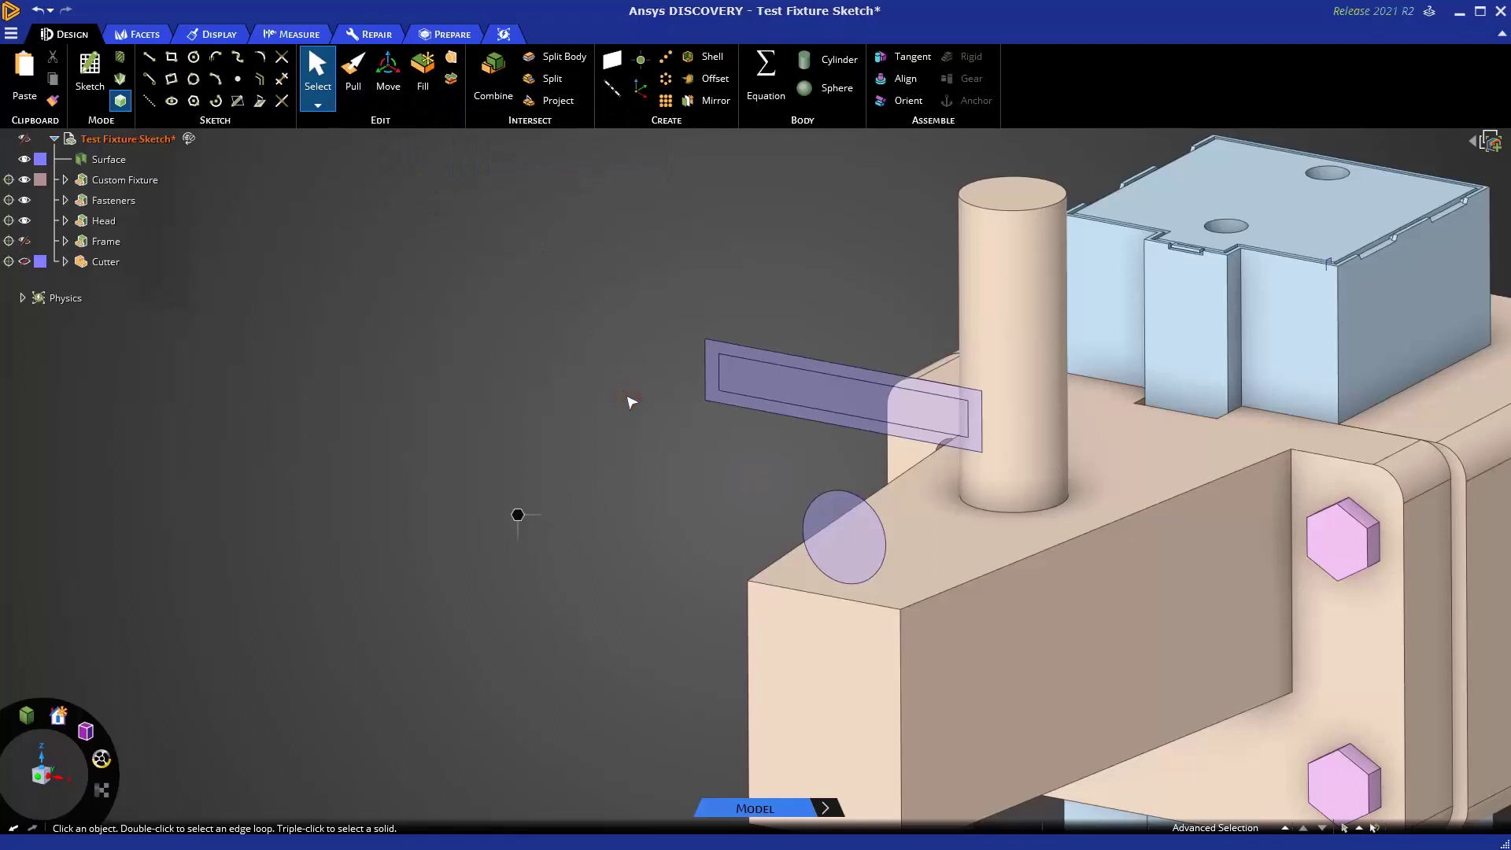
Show the Frame again and start a rectangle sketch on the plane through the pin's axis.
{"action": "left_click", "coordinate": [59, 240]}
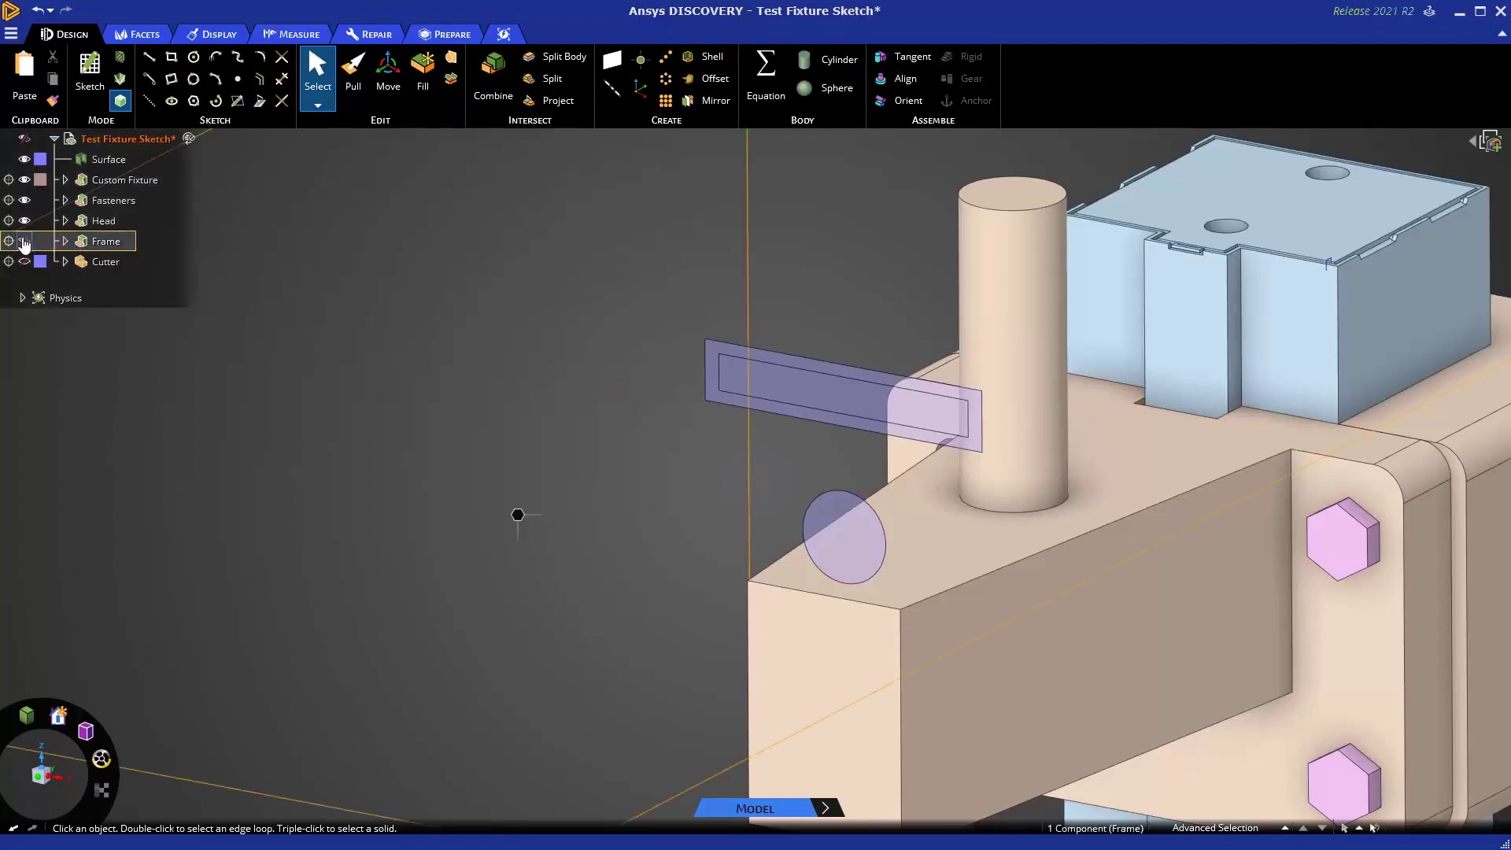
{"action": "middle_click_drag", "start_coordinate": [831, 210], "coordinate": [945, 297]}
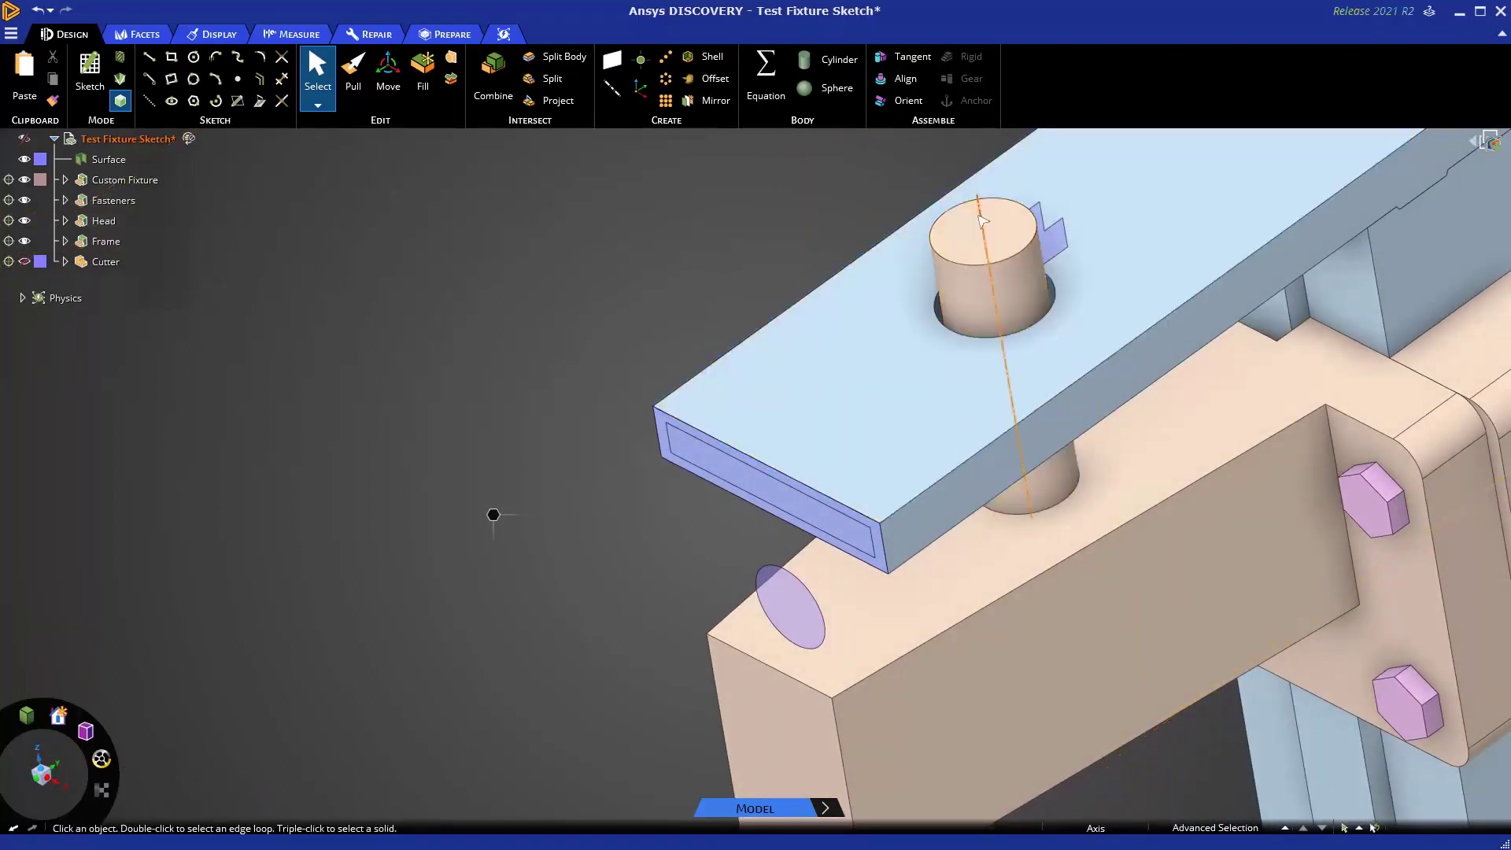
{"action": "left_click", "coordinate": [979, 214]}
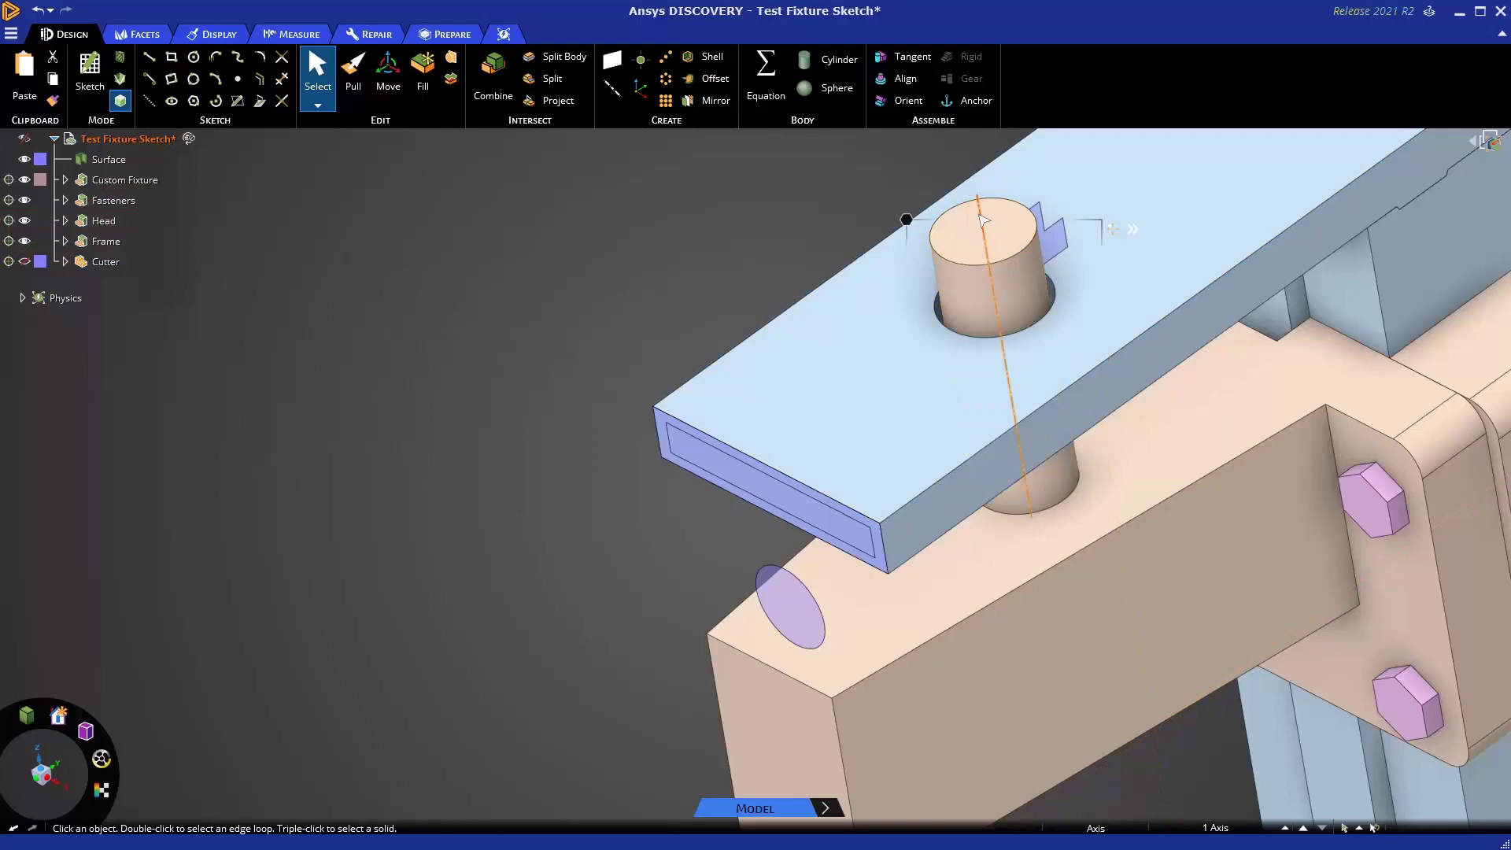
{"action": "right_click", "coordinate": [909, 224]}
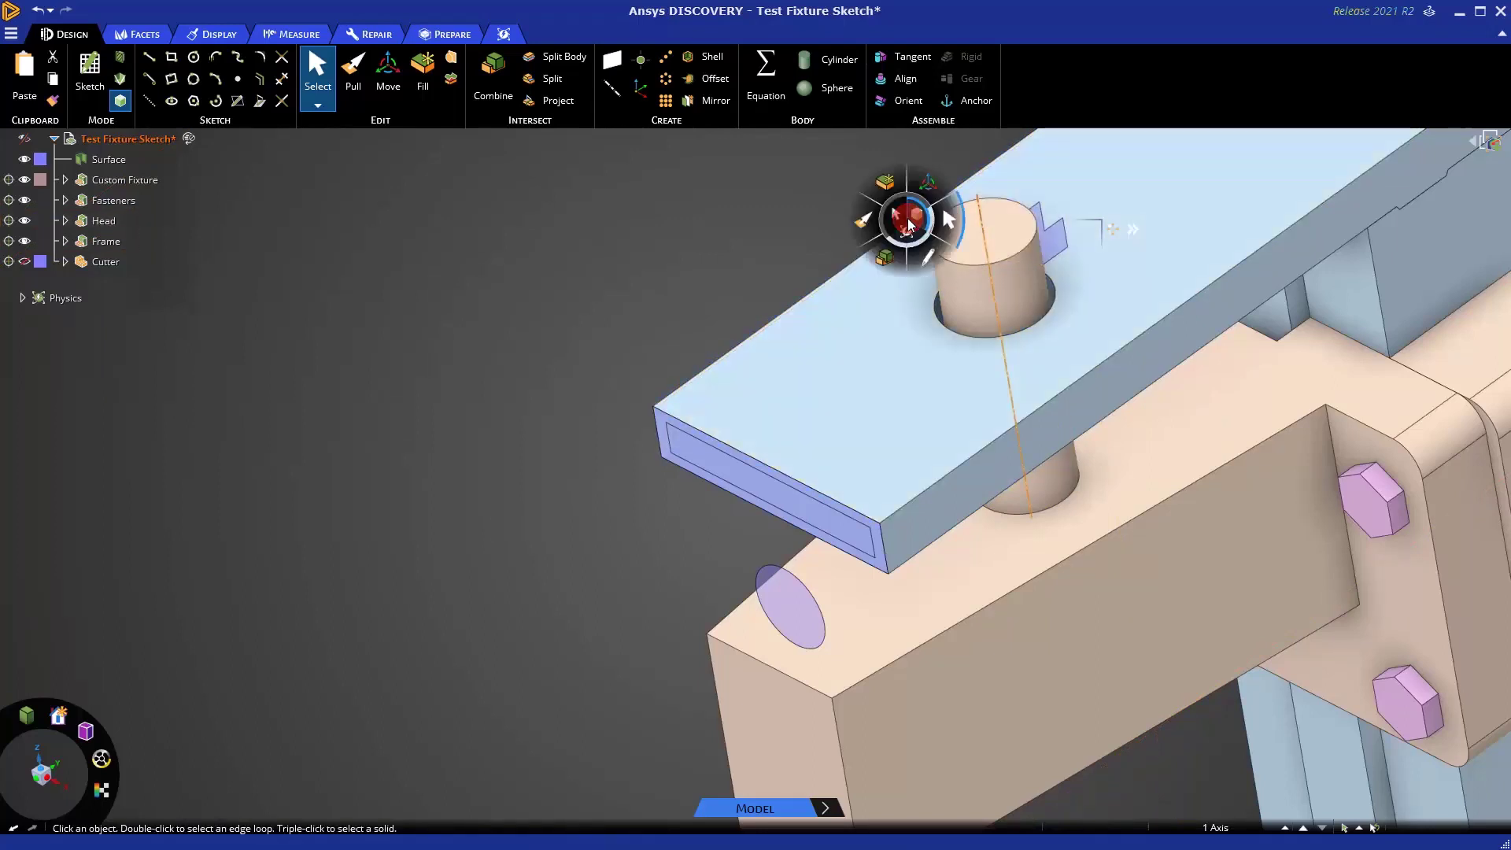
{"action": "mouse_move", "coordinate": [927, 259]}
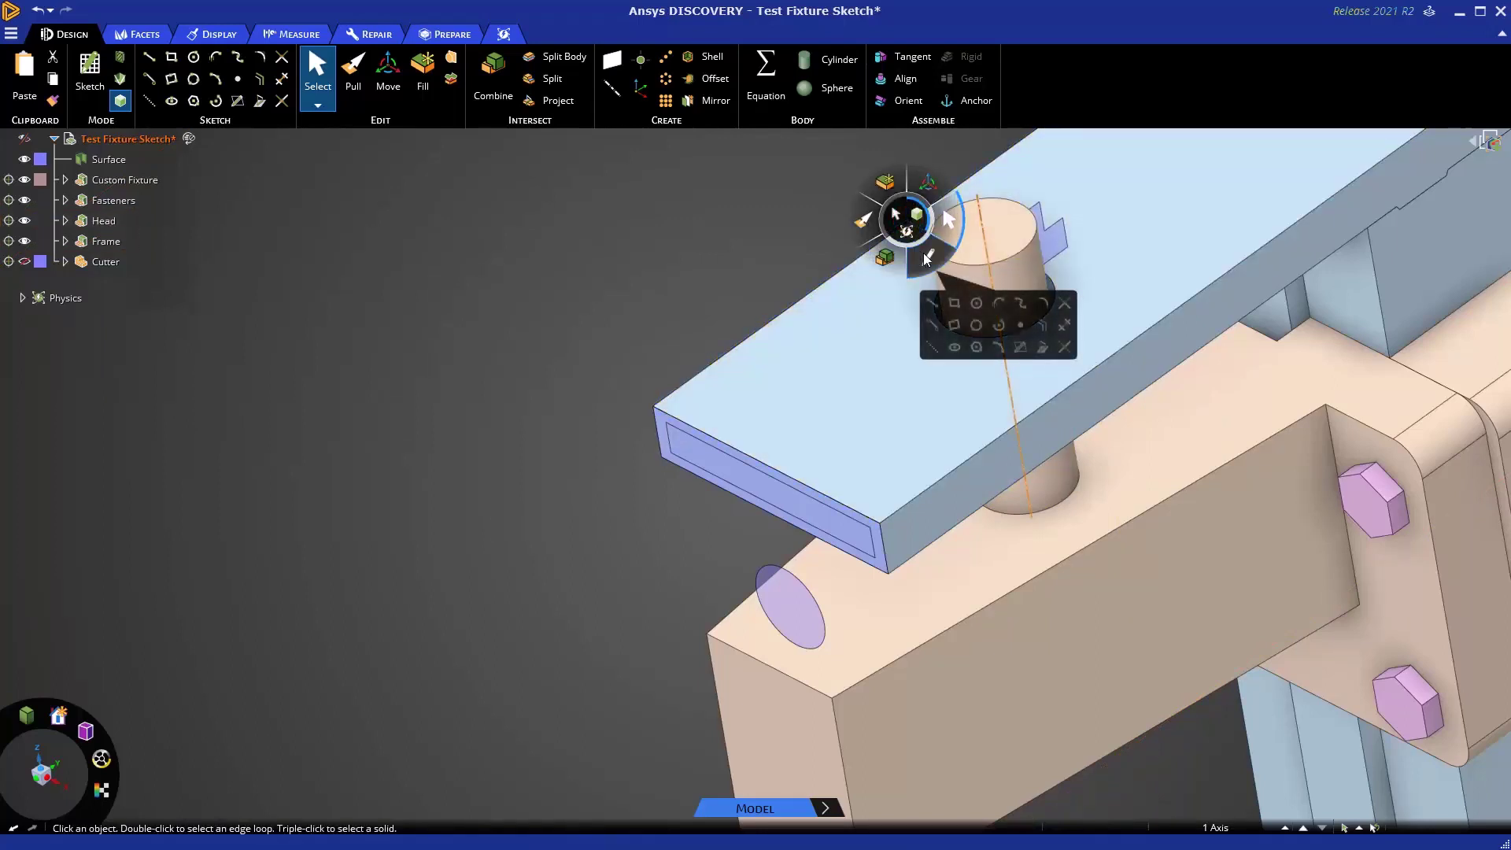
{"action": "left_click", "coordinate": [955, 305]}
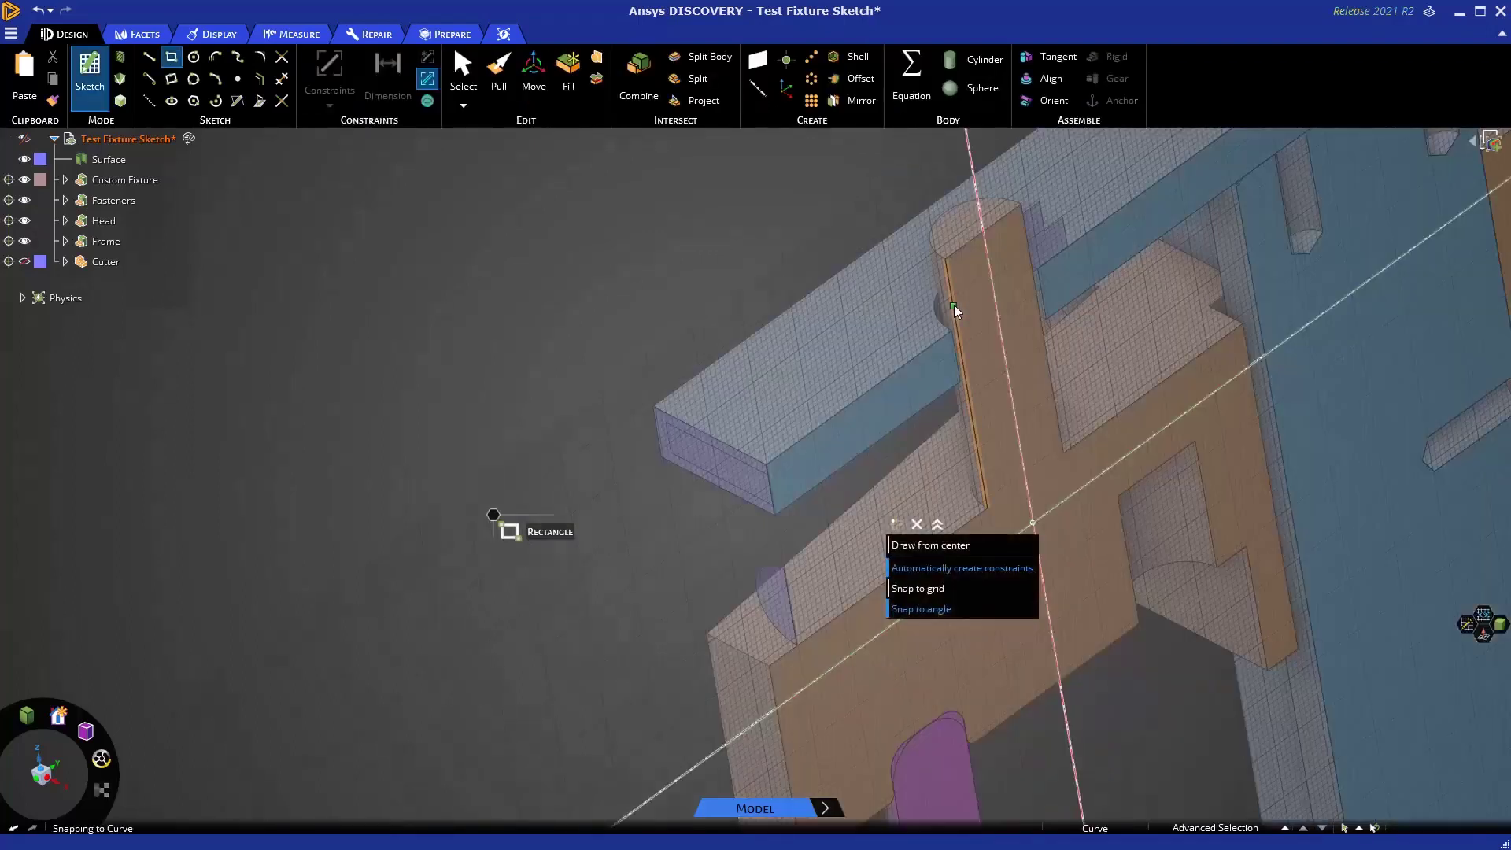
Shift the sketch plane 12.99 mm and rotate it about the handle to a new orientation.
{"action": "left_click", "coordinate": [1485, 639]}
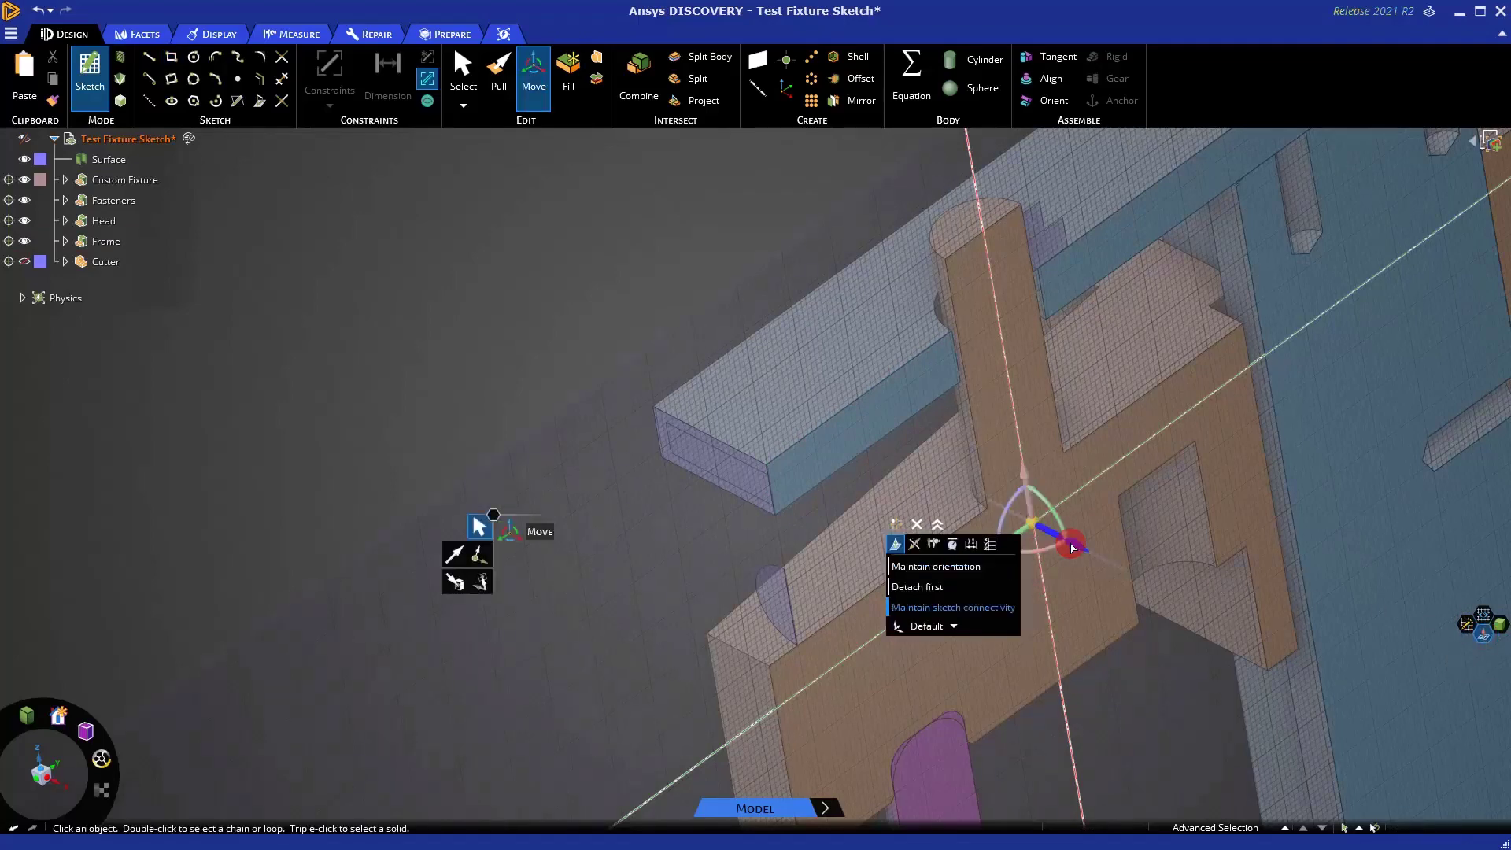
{"action": "mouse_move", "coordinate": [1151, 545]}
{"action": "left_mouse_down"}
{"action": "mouse_move", "coordinate": [1282, 601]}
{"action": "mouse_move", "coordinate": [1092, 541]}
{"action": "mouse_move", "coordinate": [1259, 630]}
{"action": "mouse_move", "coordinate": [1180, 602]}
{"action": "mouse_move", "coordinate": [1151, 559]}
{"action": "mouse_move", "coordinate": [1227, 606]}
{"action": "mouse_move", "coordinate": [1189, 597]}
{"action": "left_mouse_up"}
{"action": "left_click_drag", "start_coordinate": [1047, 541], "coordinate": [1172, 679]}
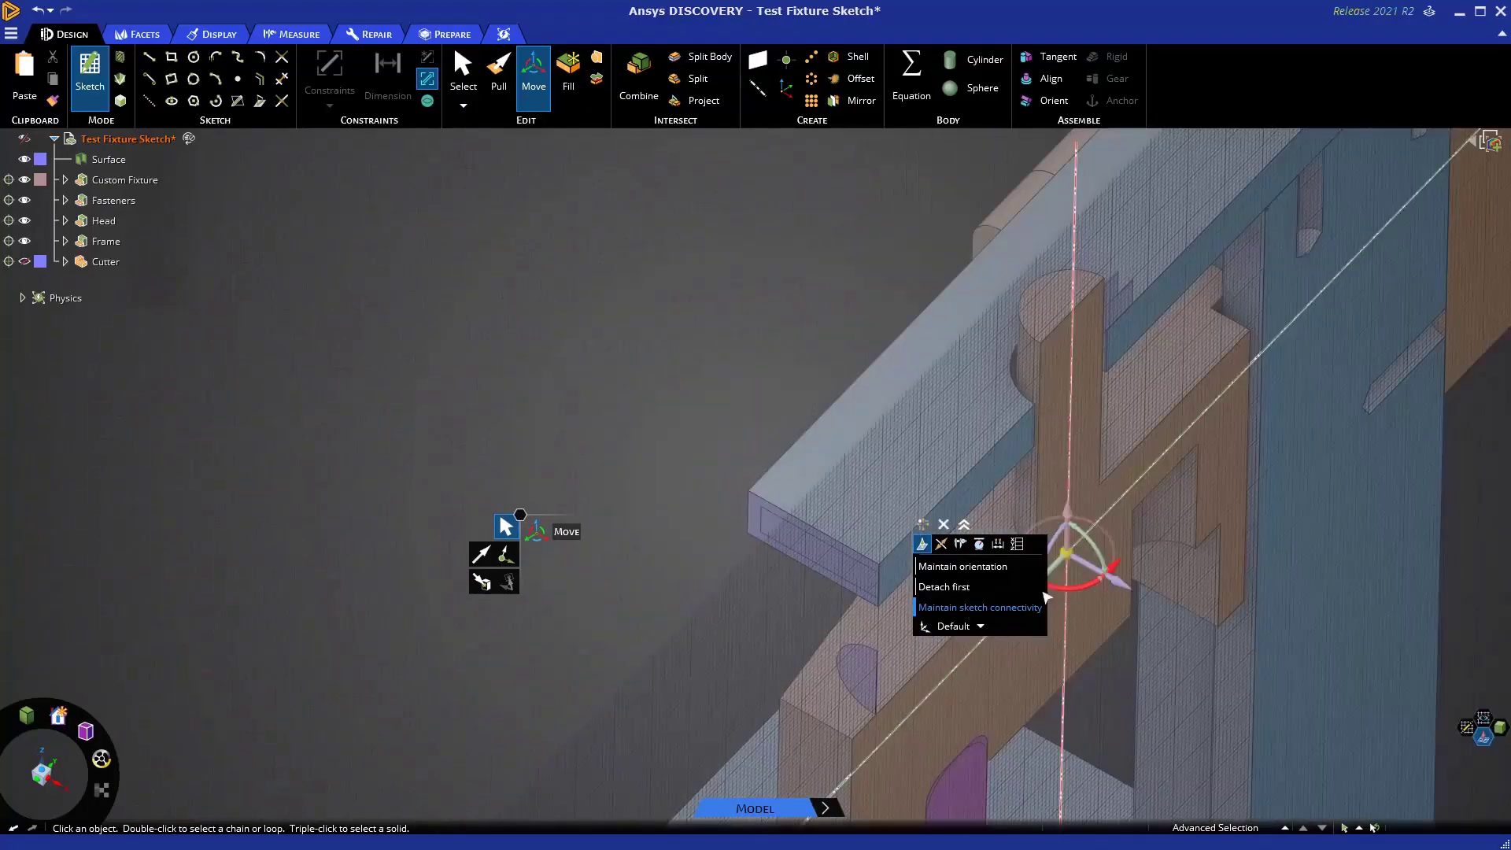
{"action": "middle_click_drag", "start_coordinate": [1174, 683], "coordinate": [1105, 602]}
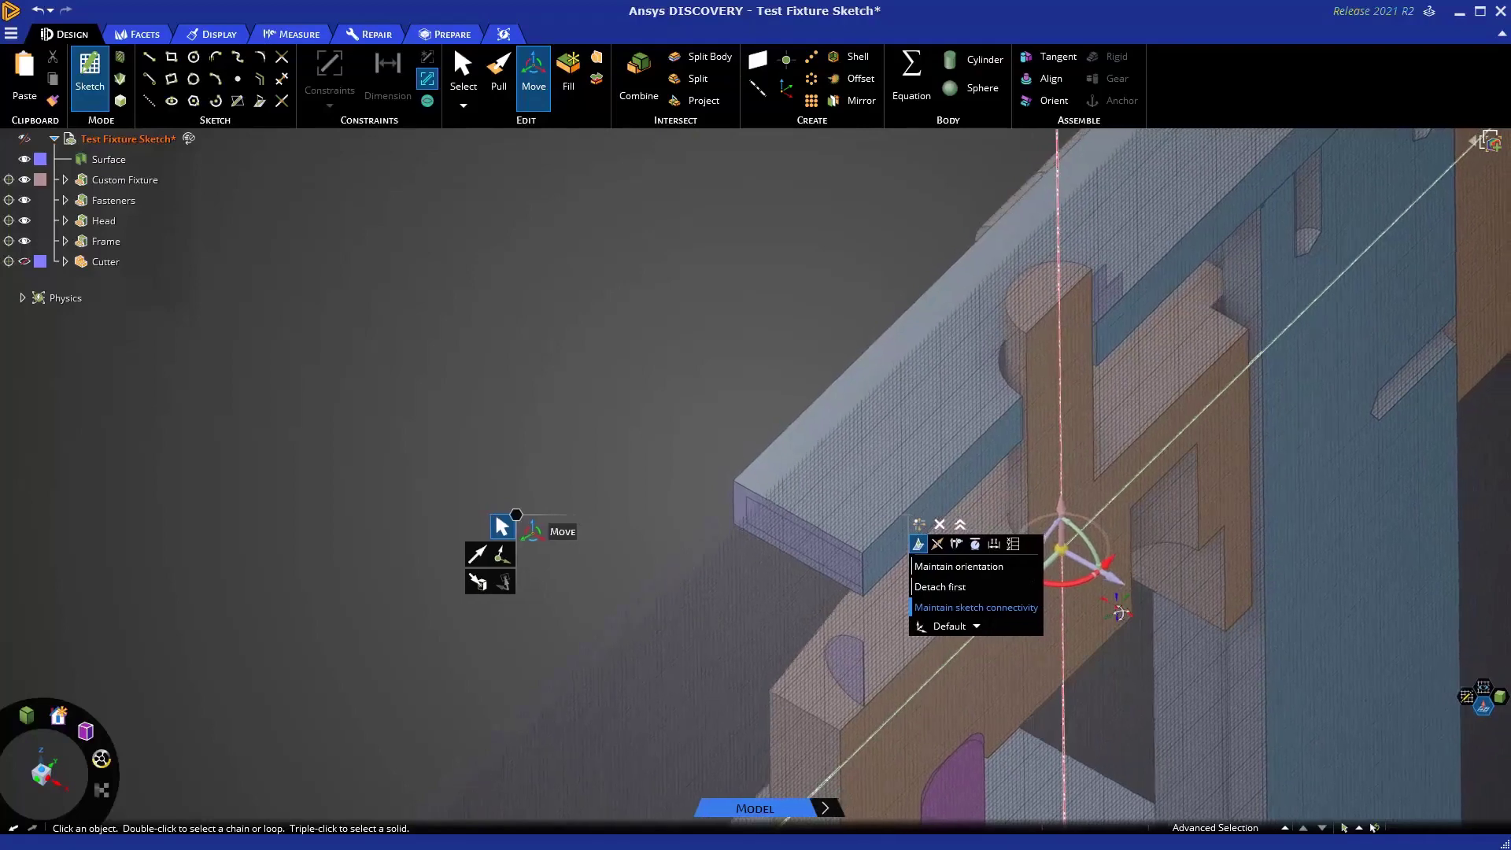
{"action": "left_click_drag", "start_coordinate": [1091, 579], "coordinate": [1132, 641]}
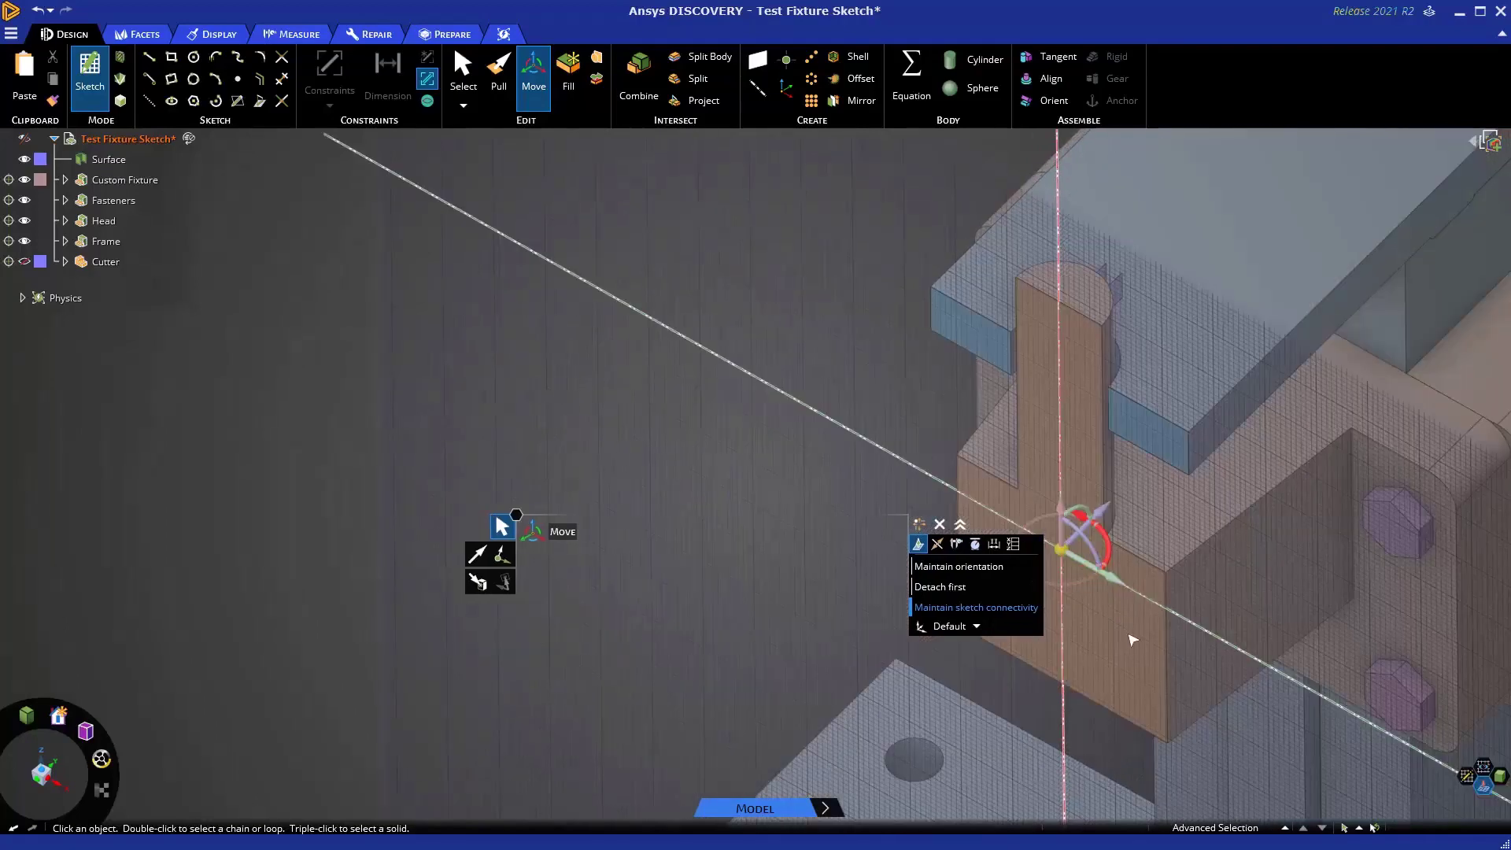
{"action": "left_click_drag", "start_coordinate": [1110, 549], "coordinate": [1145, 672]}
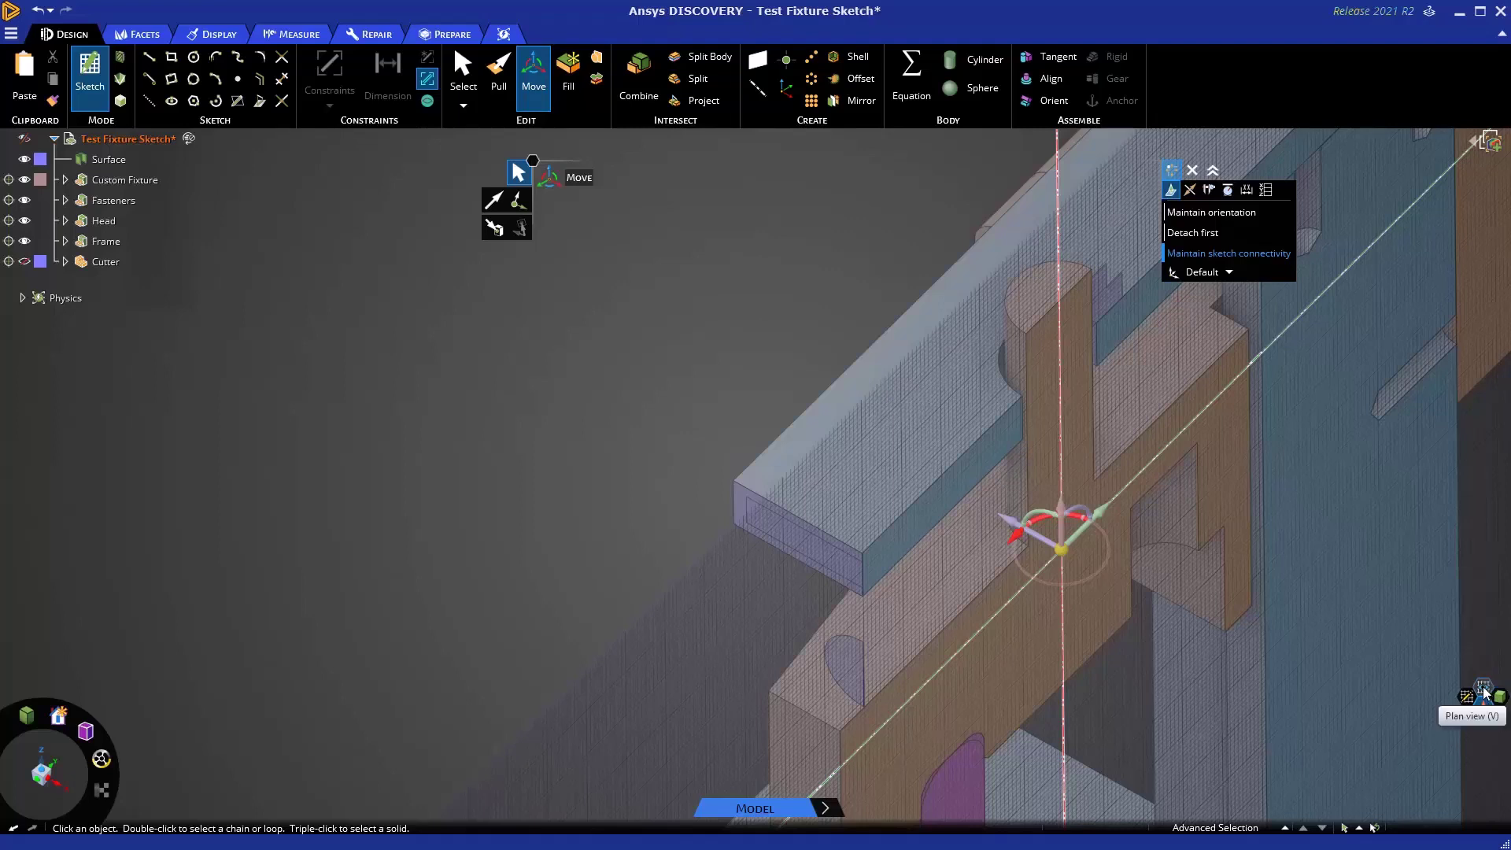
View the sketch plane head-on, turn it 90°, and zoom in on the column-bar junction.
{"action": "left_click", "coordinate": [1482, 688]}
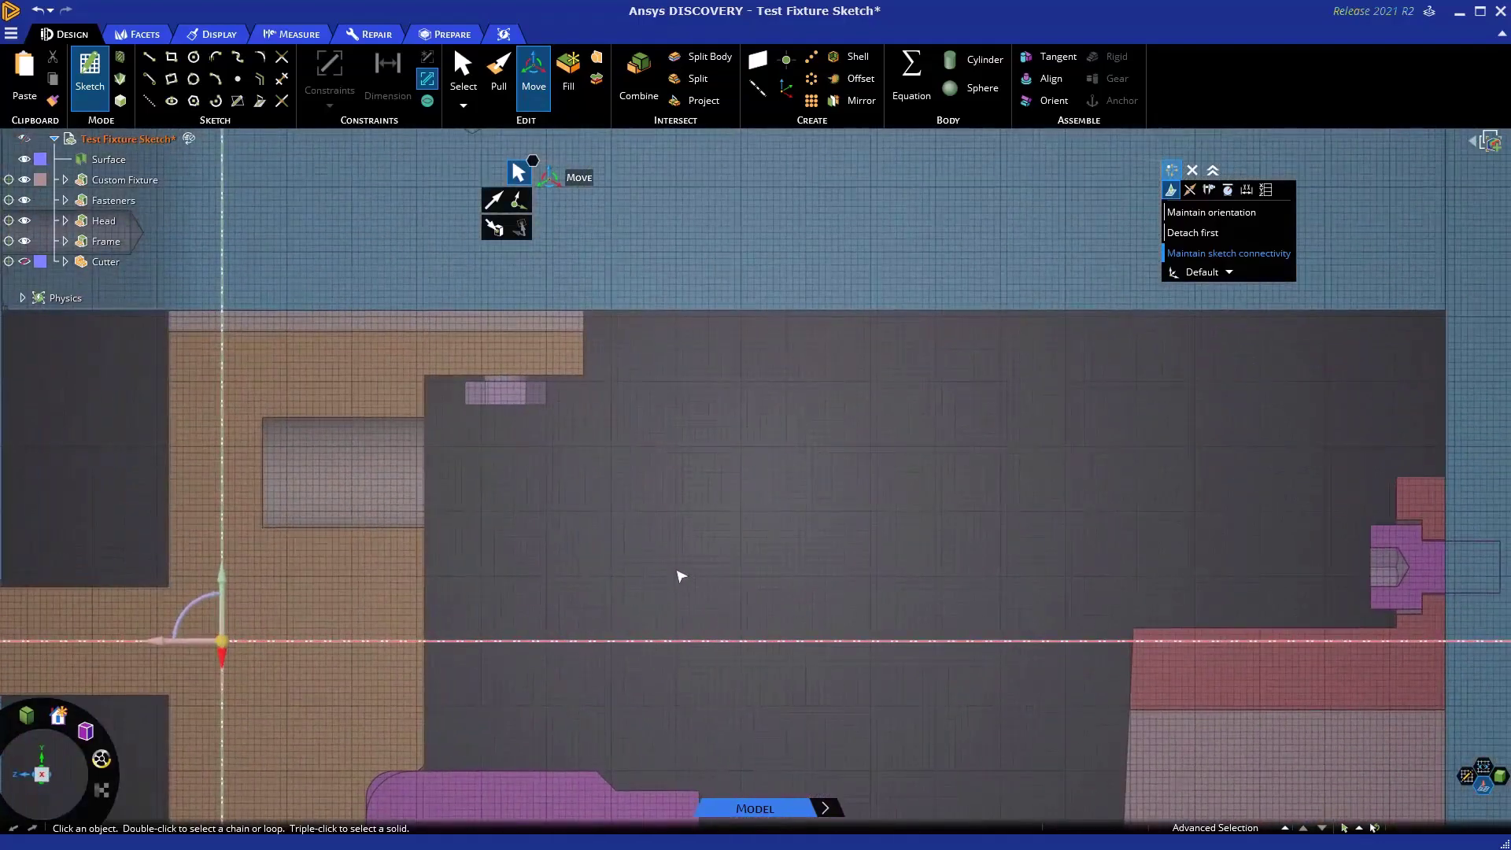
{"action": "scroll", "coordinate": [850, 580], "scroll_direction": "down", "scroll_amount": 6}
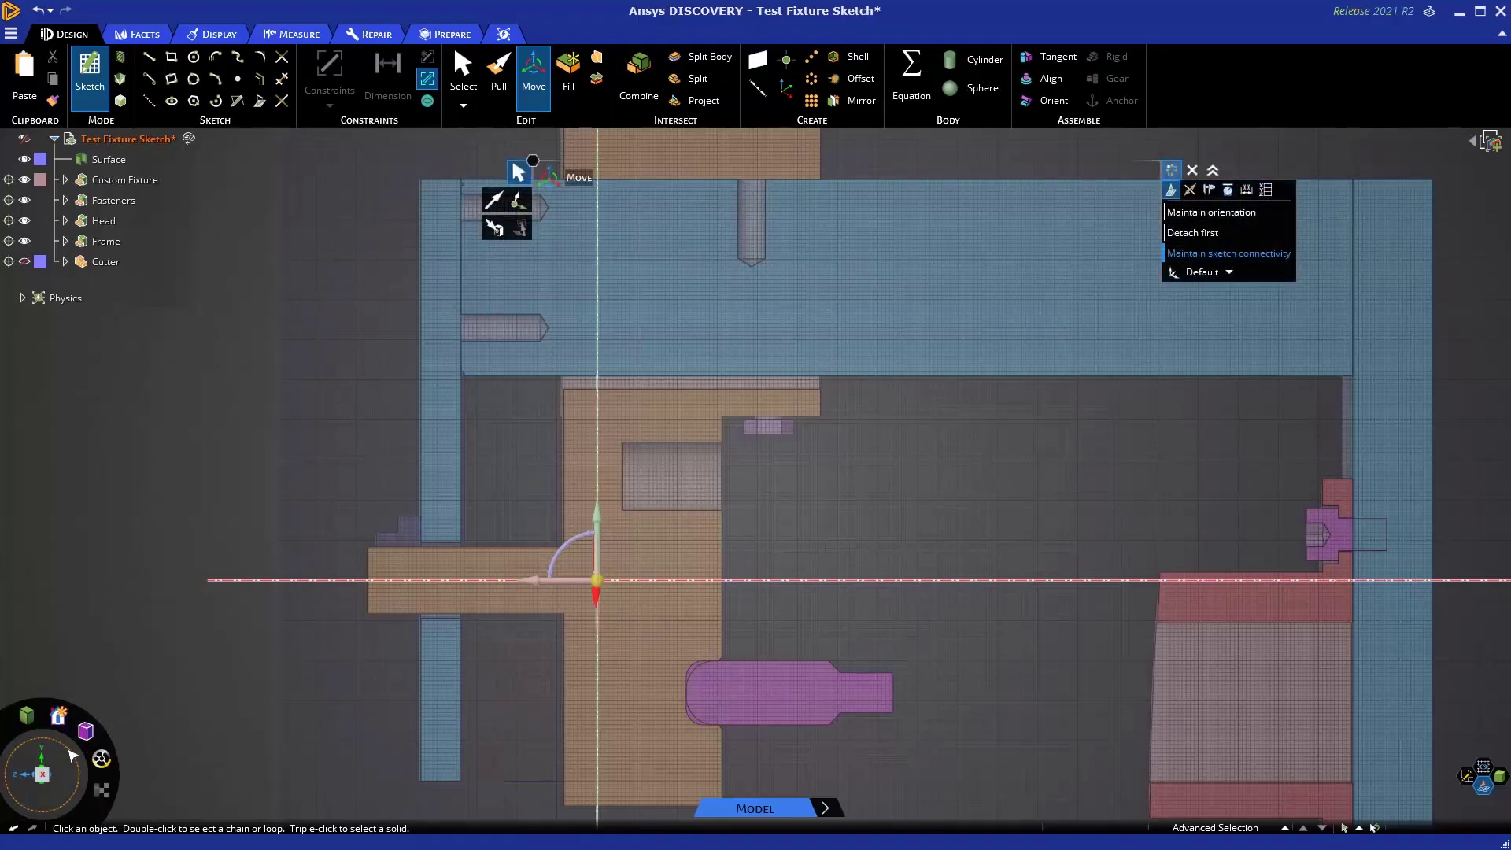
{"action": "left_click", "coordinate": [73, 756]}
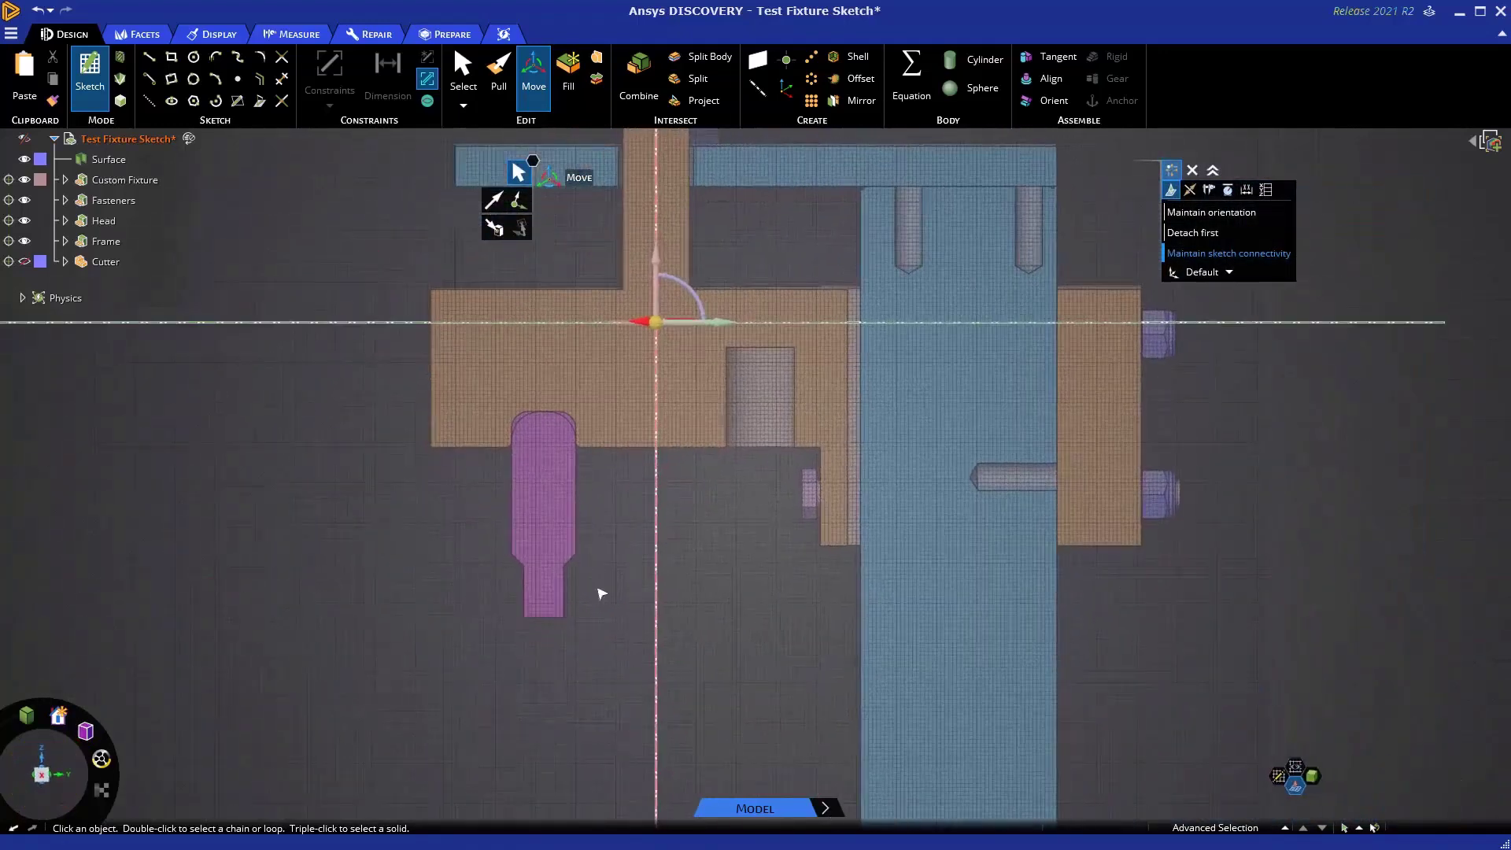
{"action": "middle_click_drag", "start_coordinate": [717, 498], "coordinate": [714, 674], "text": "shift"}
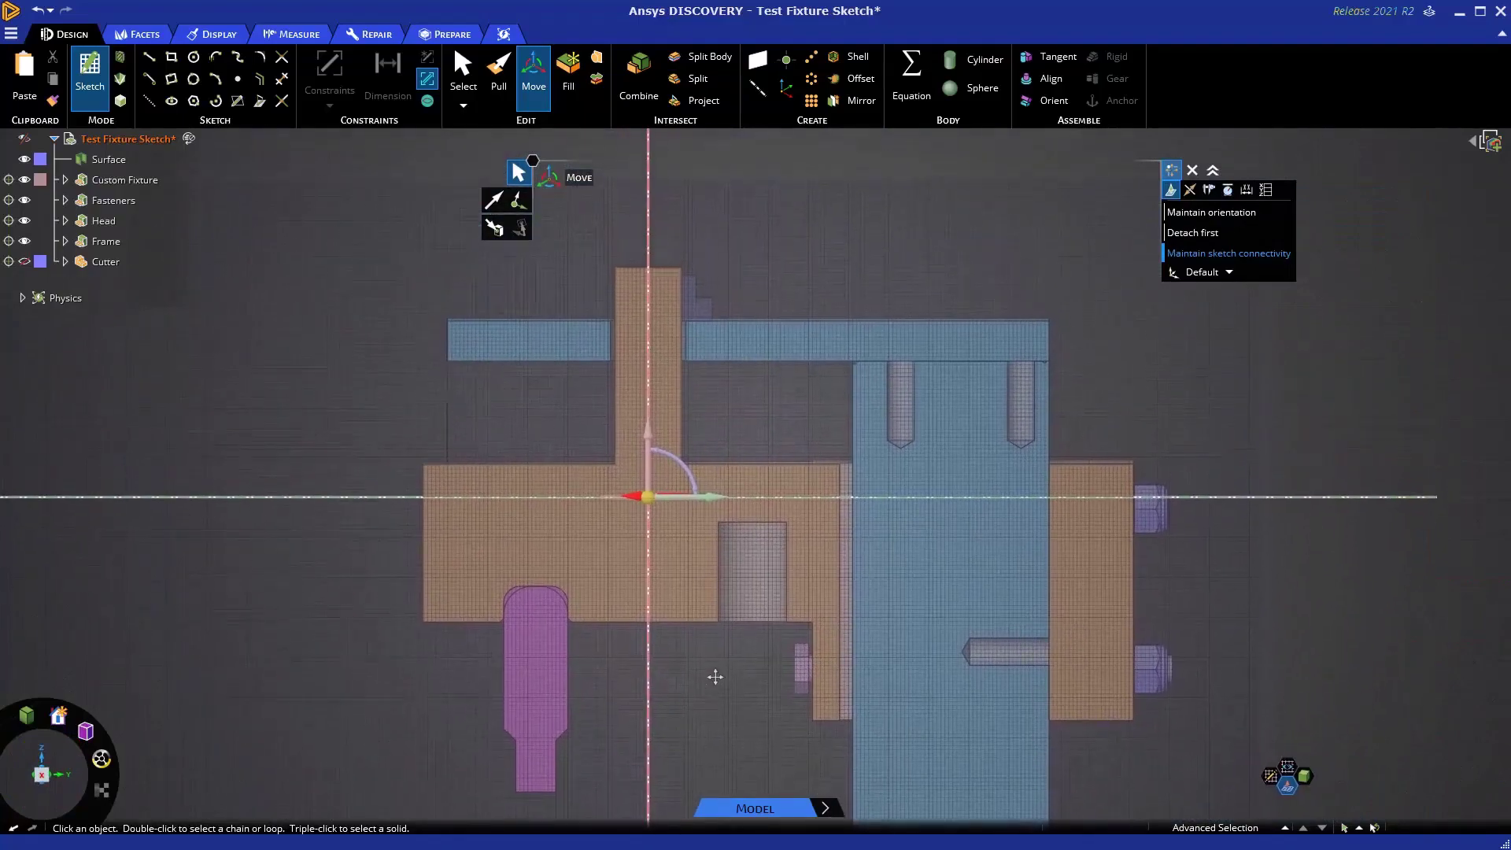
{"action": "scroll", "coordinate": [607, 371], "scroll_direction": "up", "scroll_amount": 5}
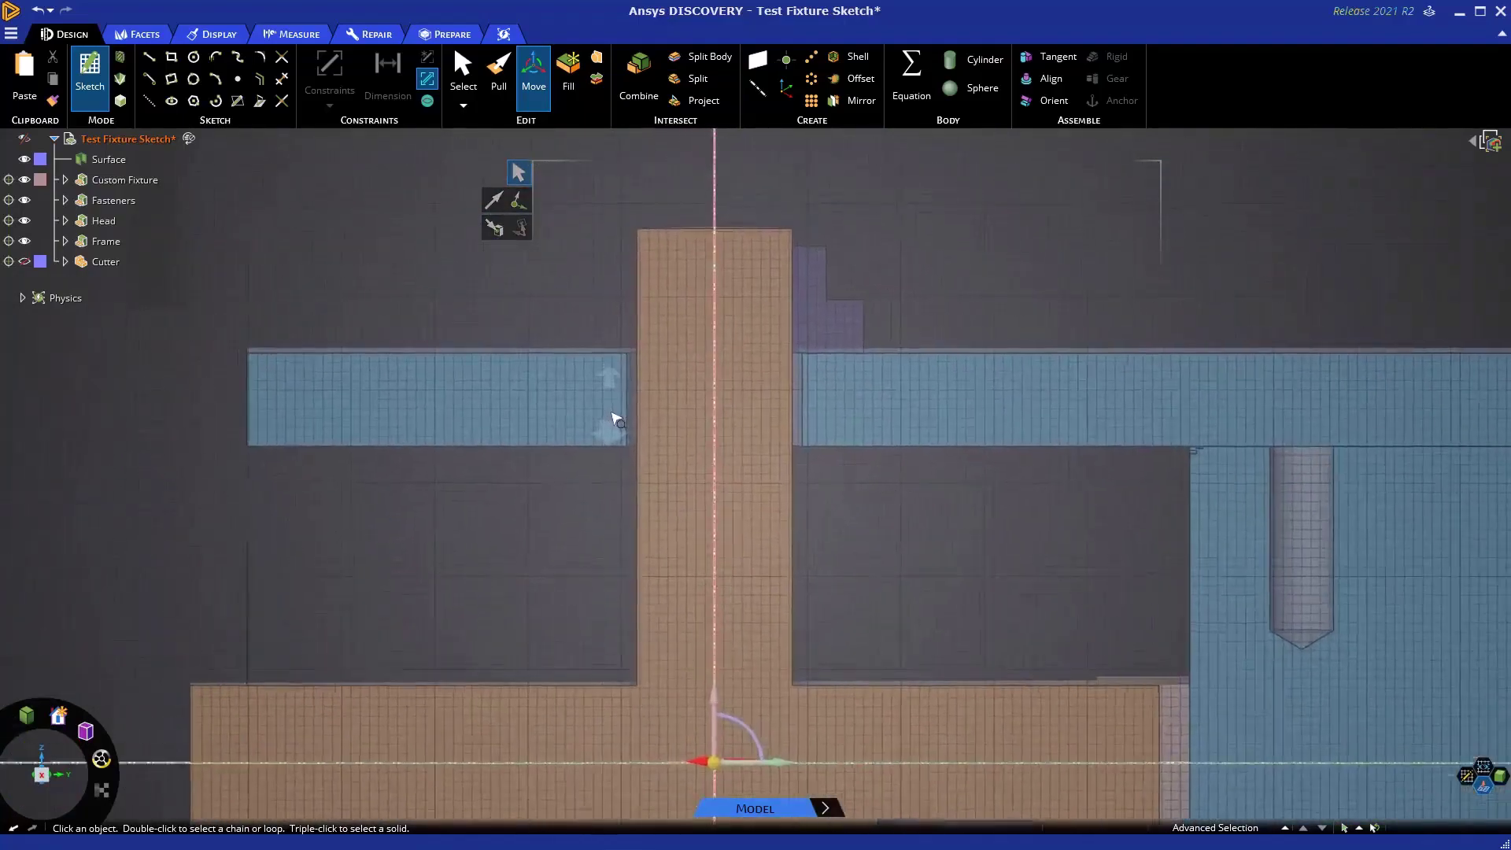
{"action": "scroll", "coordinate": [620, 455], "scroll_direction": "up", "scroll_amount": 2}
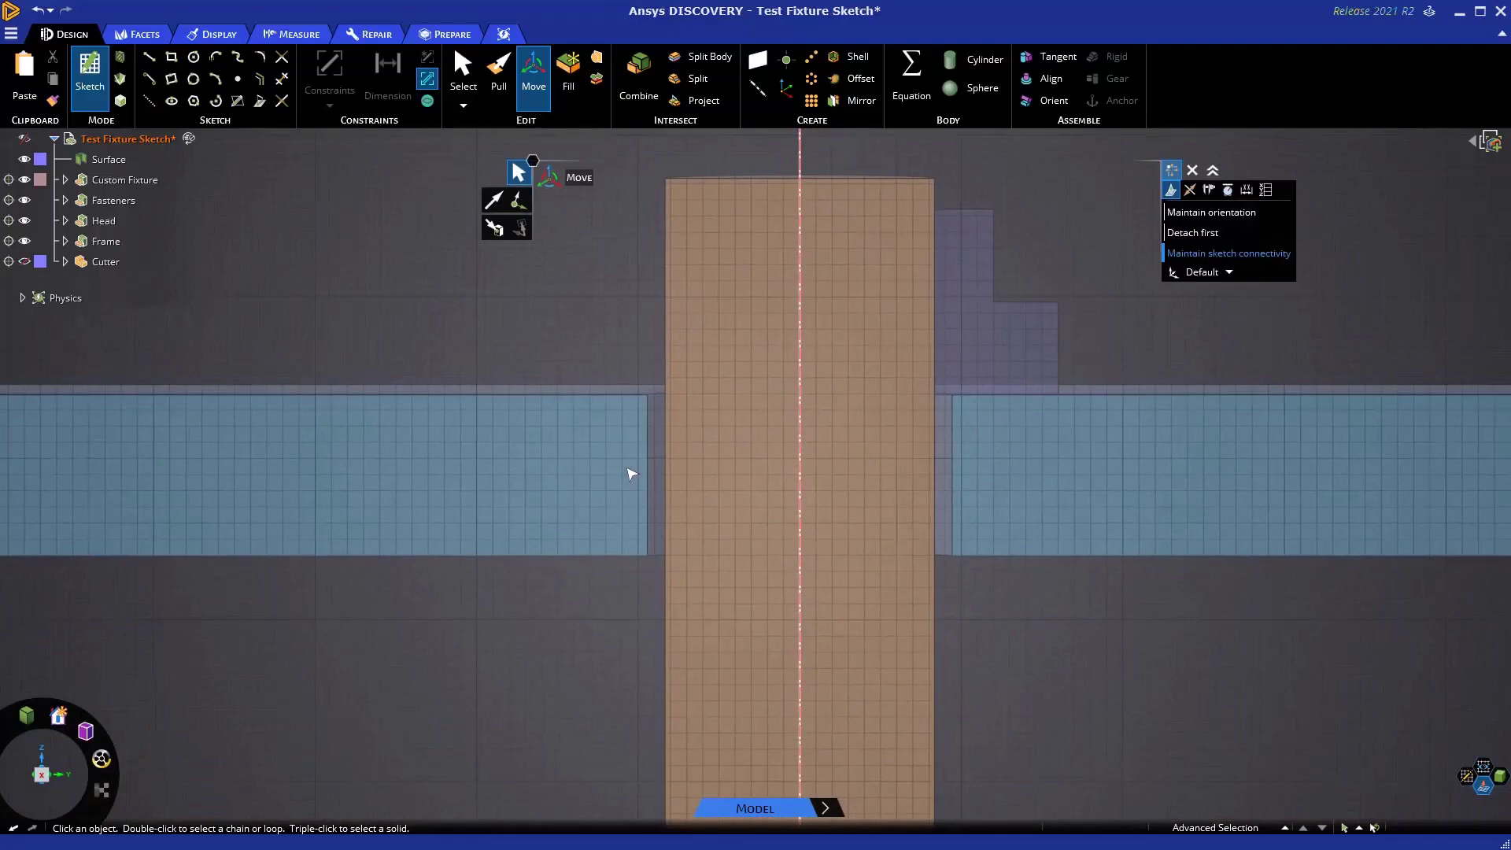
Draw a 9.11 × 10 mm rectangle from the blue bar's top edge across the orange column.
{"action": "left_click", "coordinate": [171, 57]}
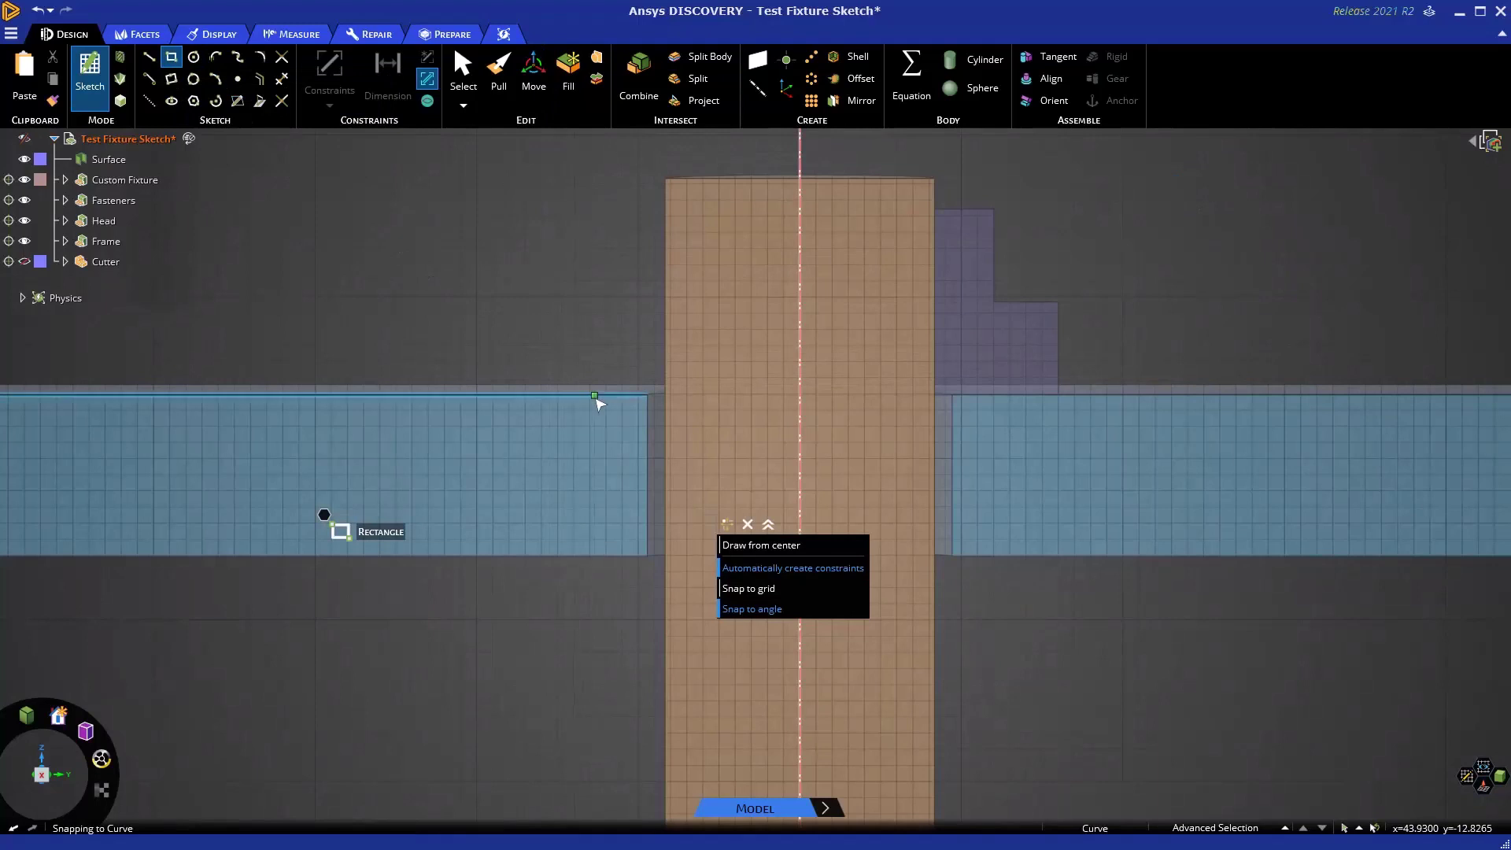
{"action": "left_click", "coordinate": [586, 396]}
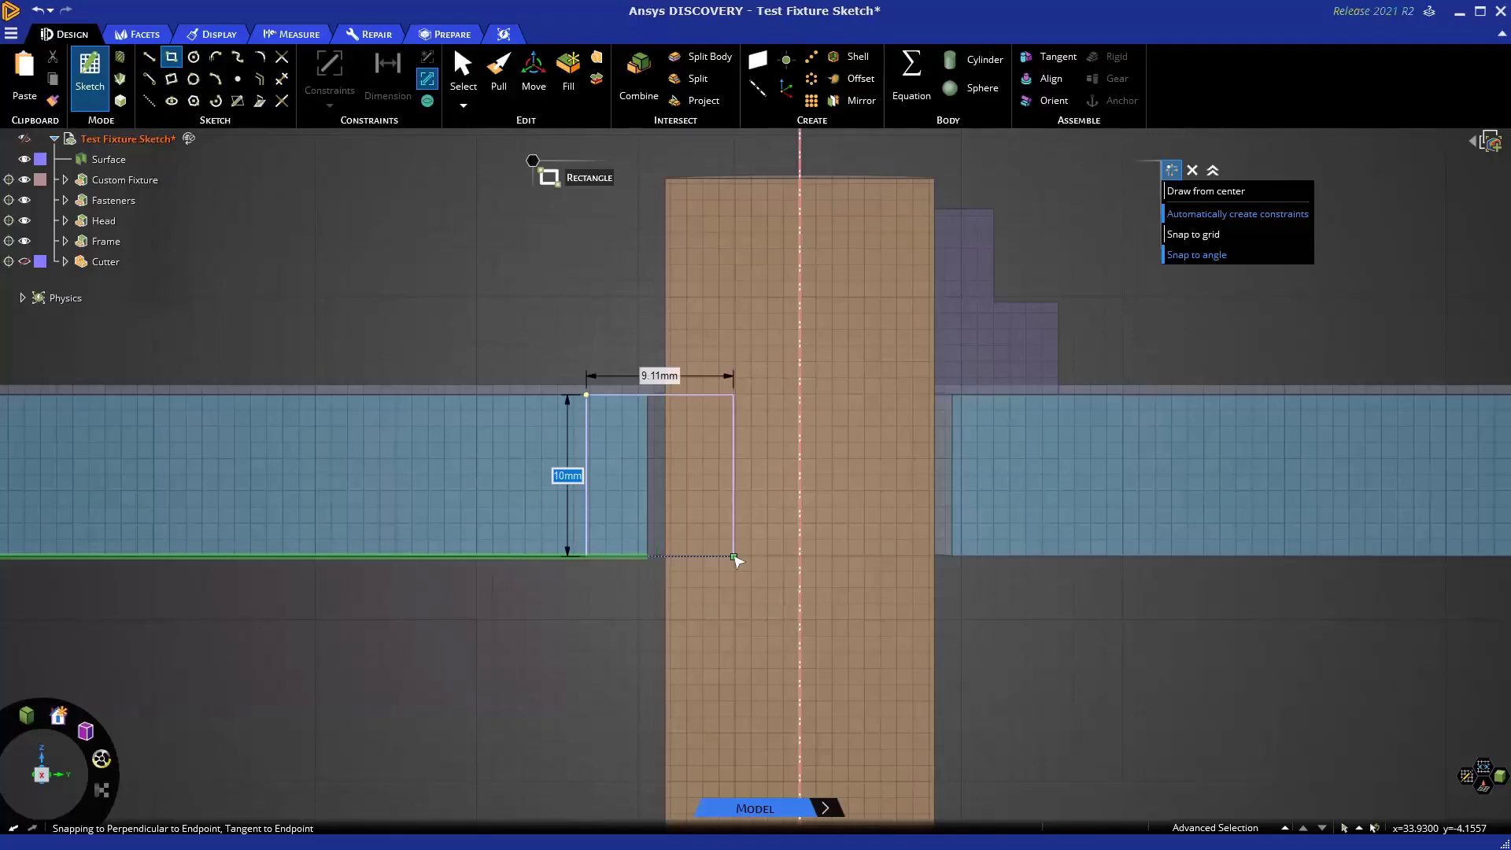
{"action": "left_click", "coordinate": [734, 557]}
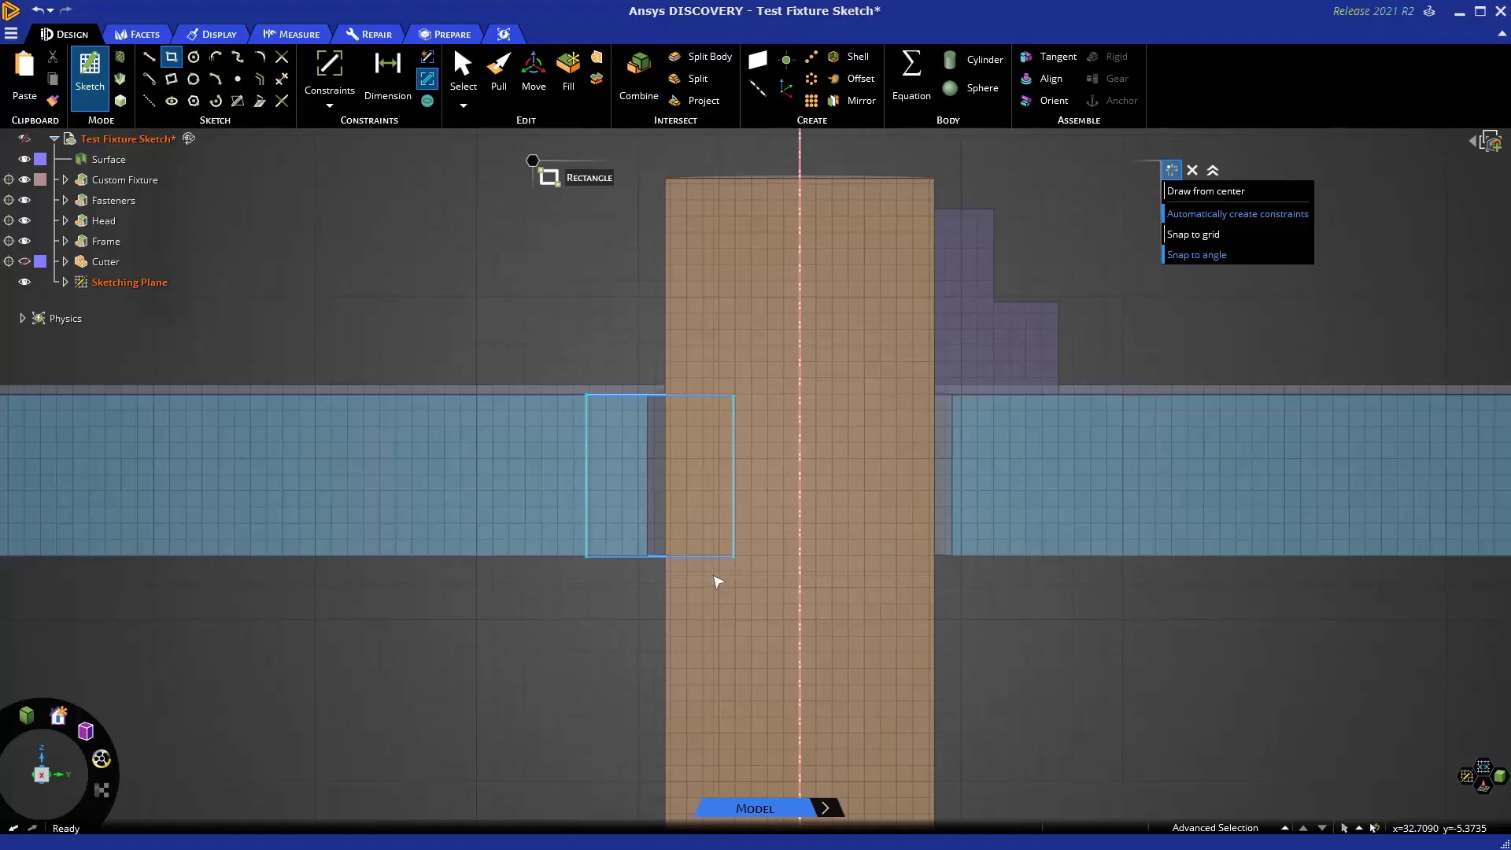
{"action": "middle_click_drag", "start_coordinate": [717, 581], "coordinate": [779, 630]}
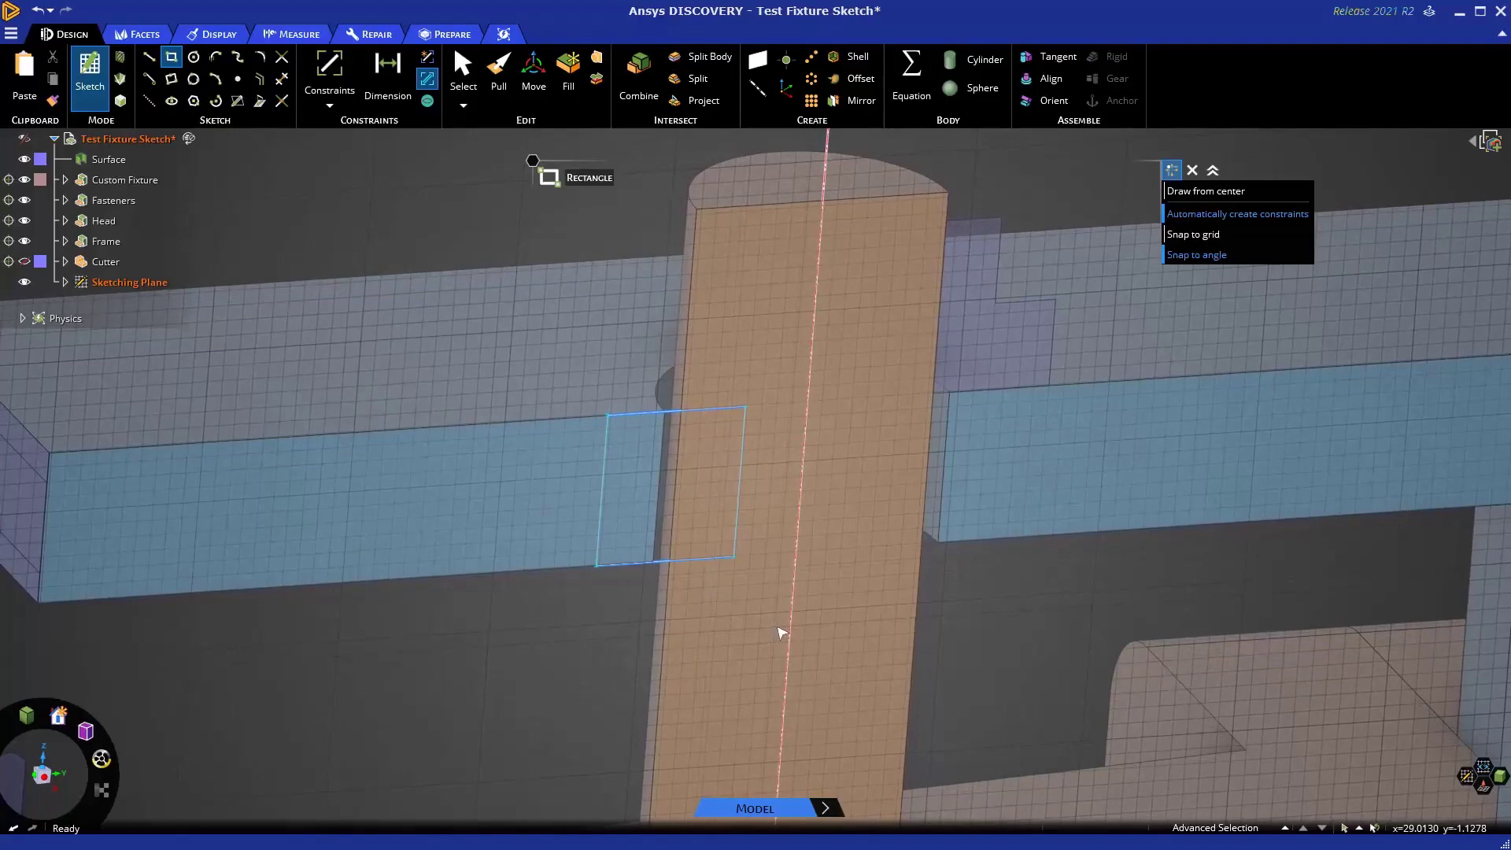
Move the rectangle's right edge using a measured width of 9 mm.
{"action": "key", "text": "Escape"}
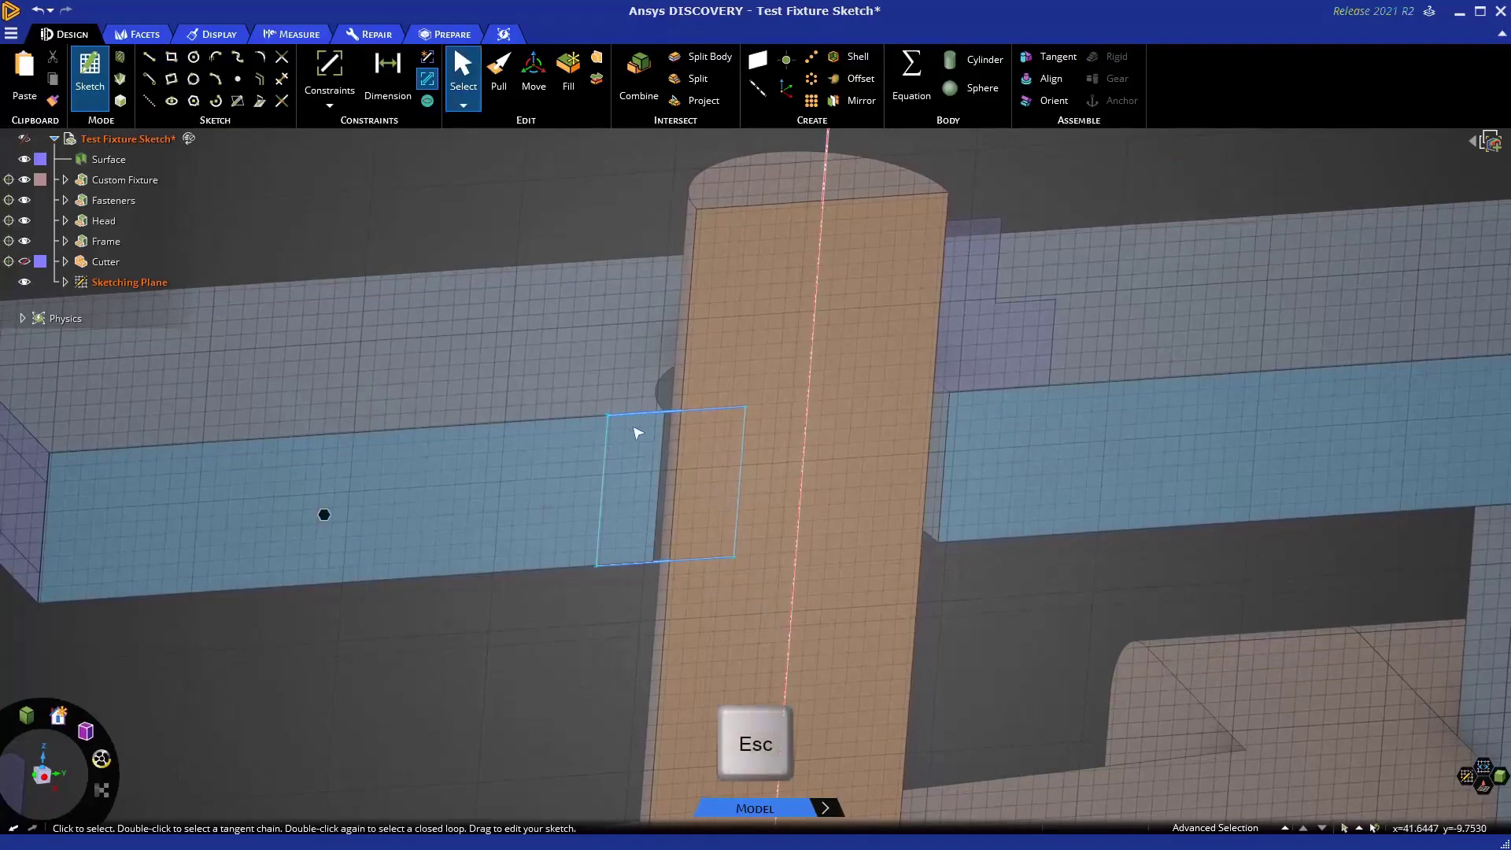
{"action": "left_click", "coordinate": [626, 413]}
{"action": "left_click", "coordinate": [740, 488]}
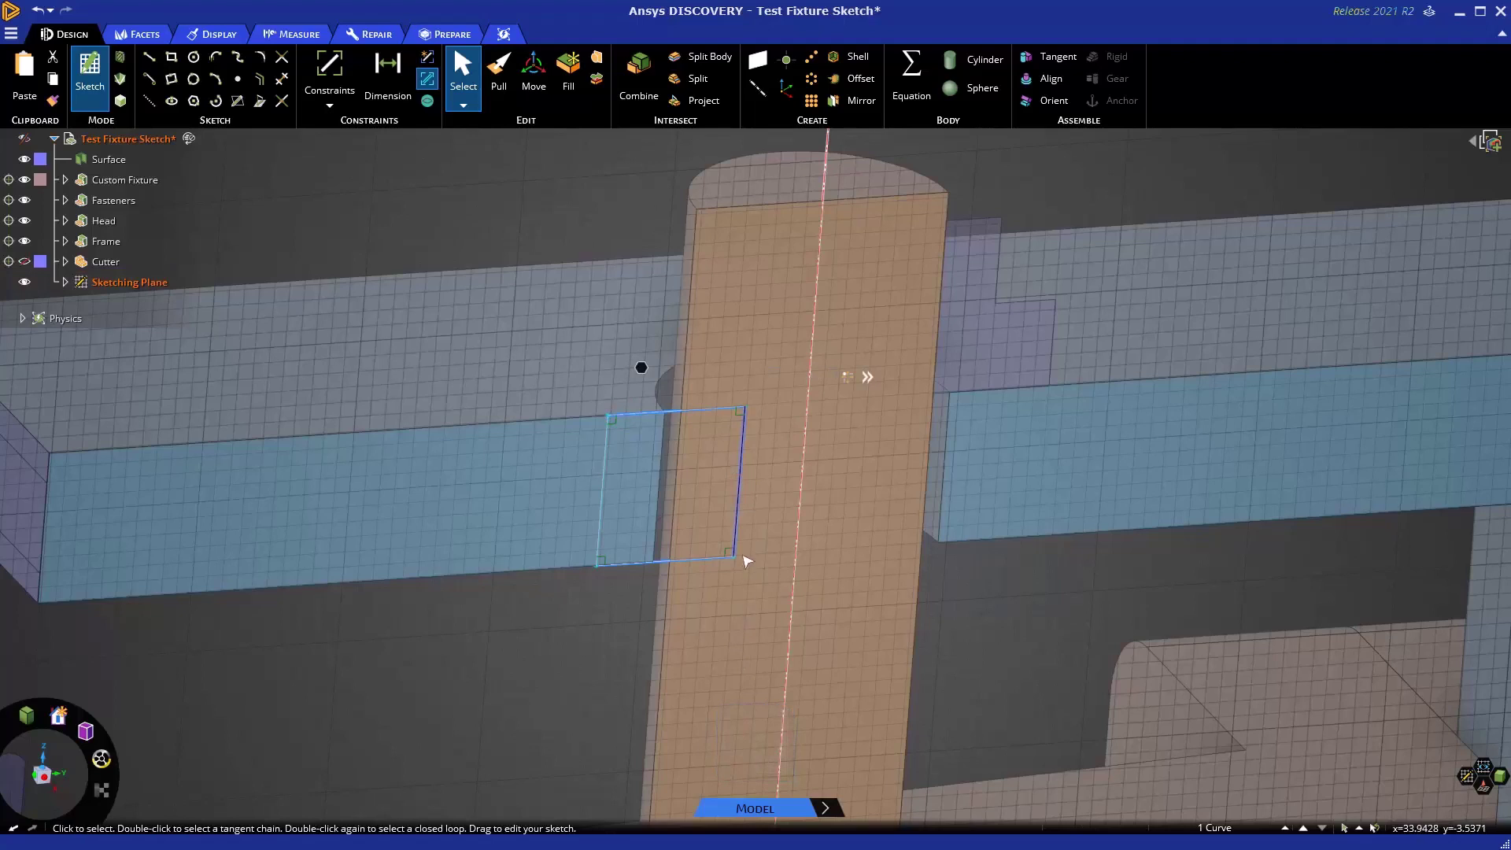
{"action": "mouse_move", "coordinate": [745, 524]}
{"action": "left_mouse_down"}
{"action": "mouse_move", "coordinate": [769, 522]}
{"action": "mouse_move", "coordinate": [717, 525]}
{"action": "mouse_move", "coordinate": [732, 526]}
{"action": "left_mouse_up"}
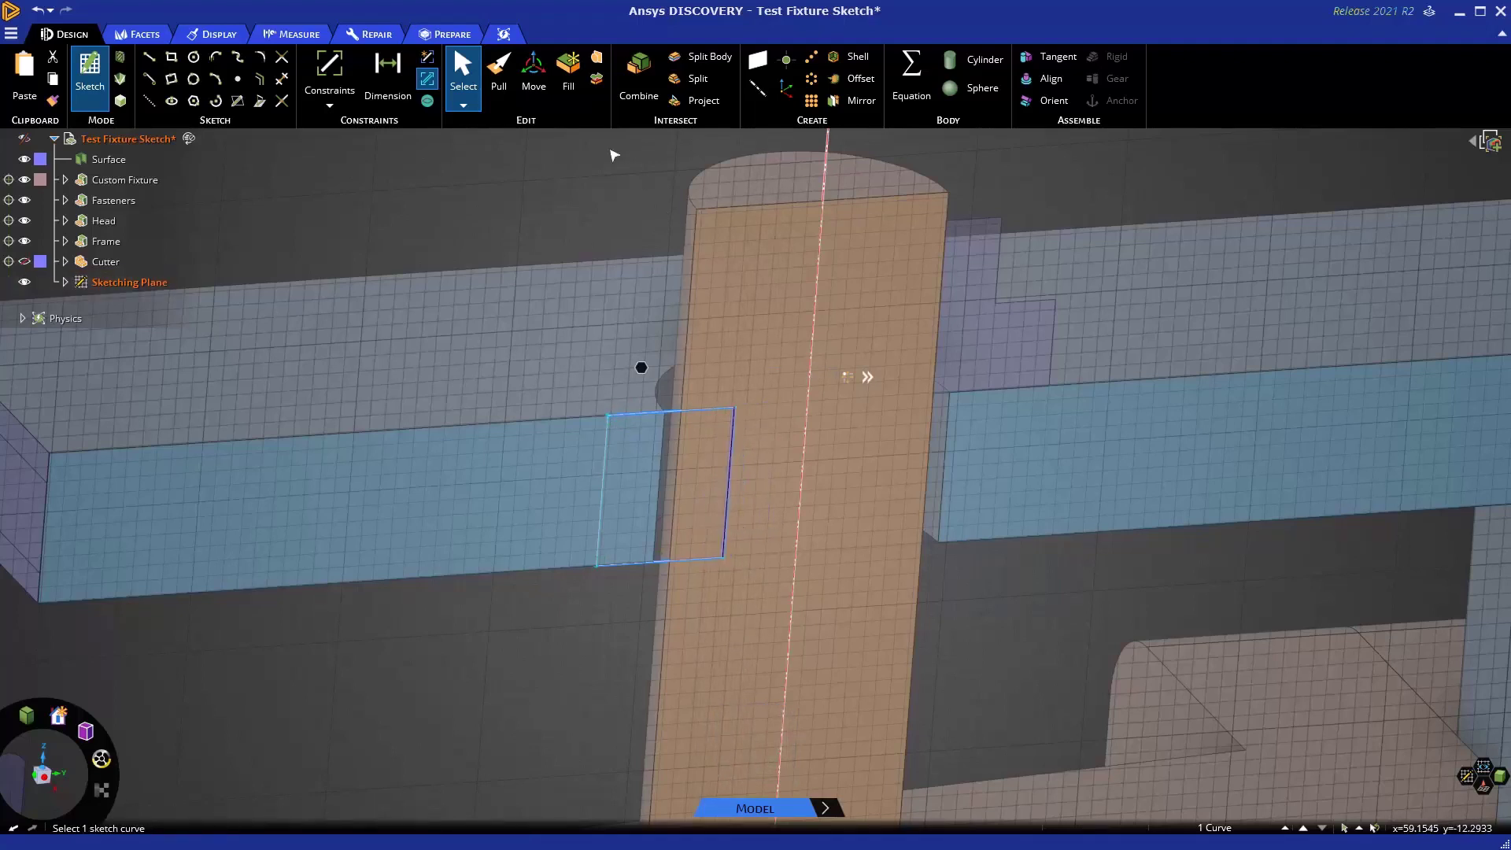
{"action": "left_click", "coordinate": [534, 75]}
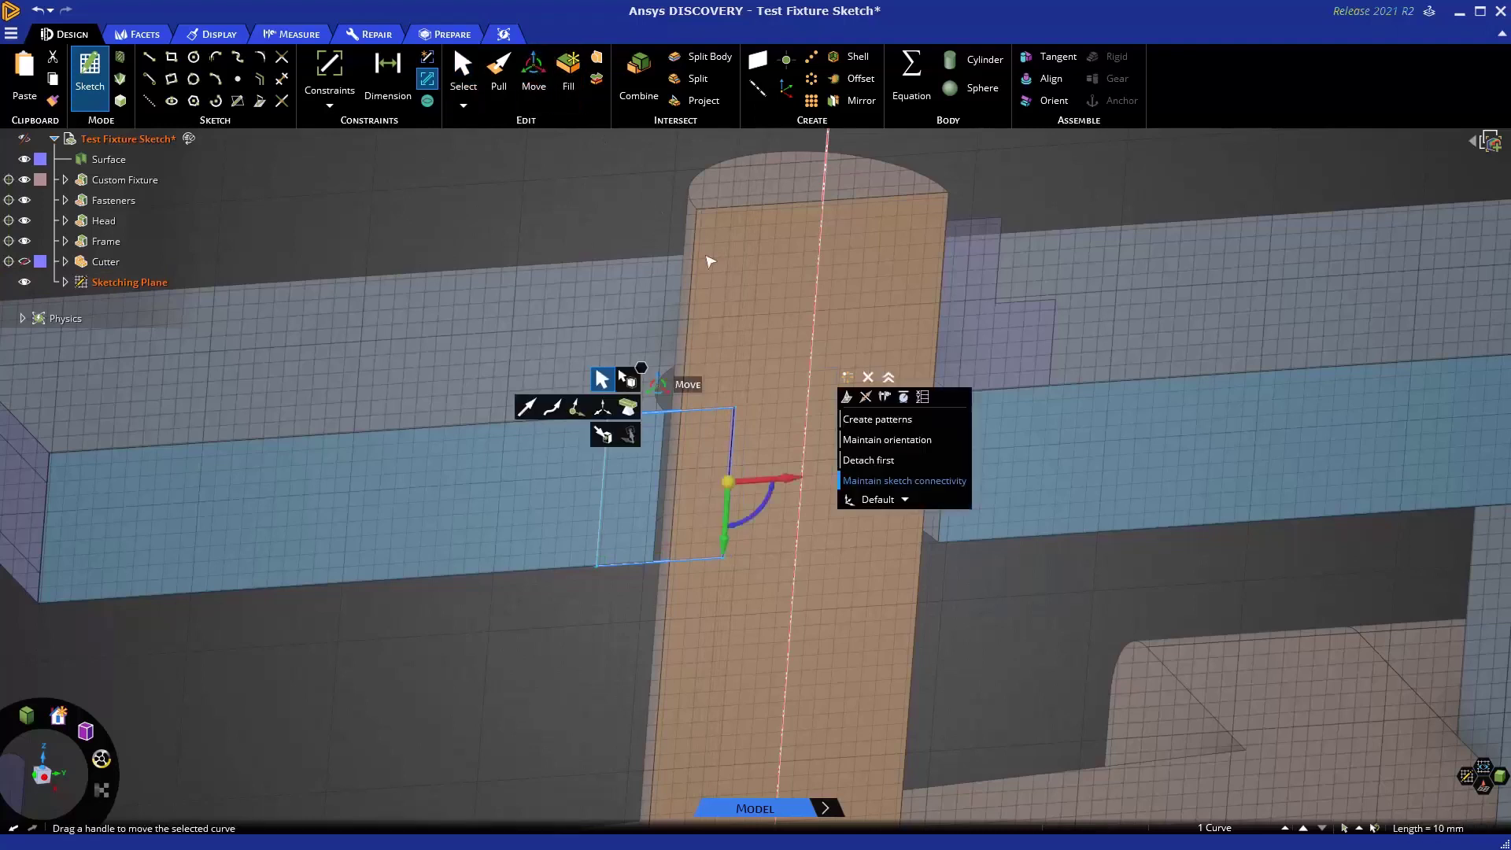
{"action": "left_click", "coordinate": [730, 442]}
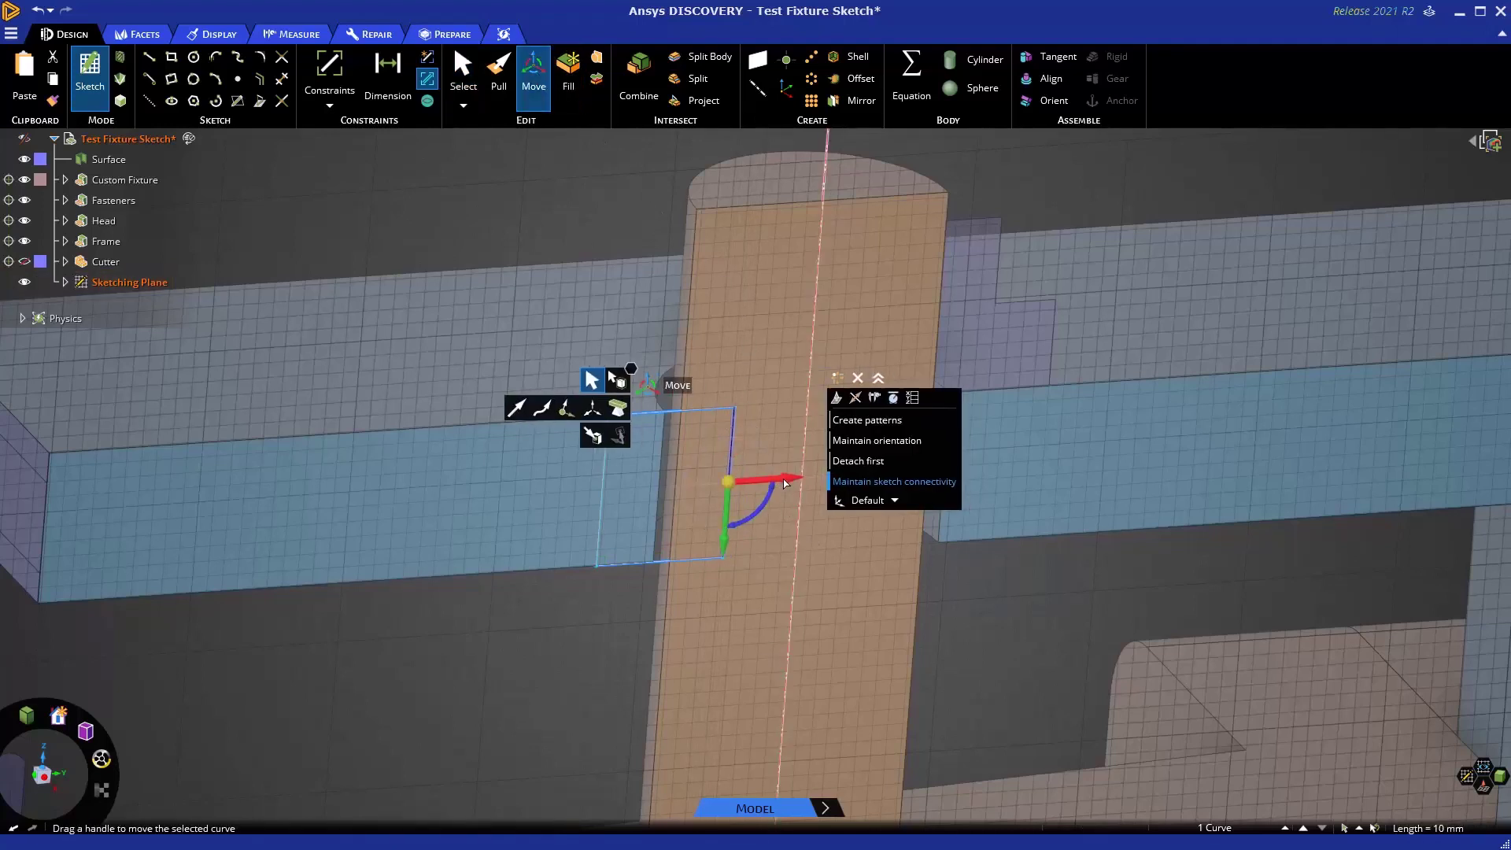
{"action": "mouse_move", "coordinate": [785, 483]}
{"action": "left_mouse_down"}
{"action": "mouse_move", "coordinate": [742, 590]}
{"action": "mouse_move", "coordinate": [759, 602]}
{"action": "left_mouse_up"}
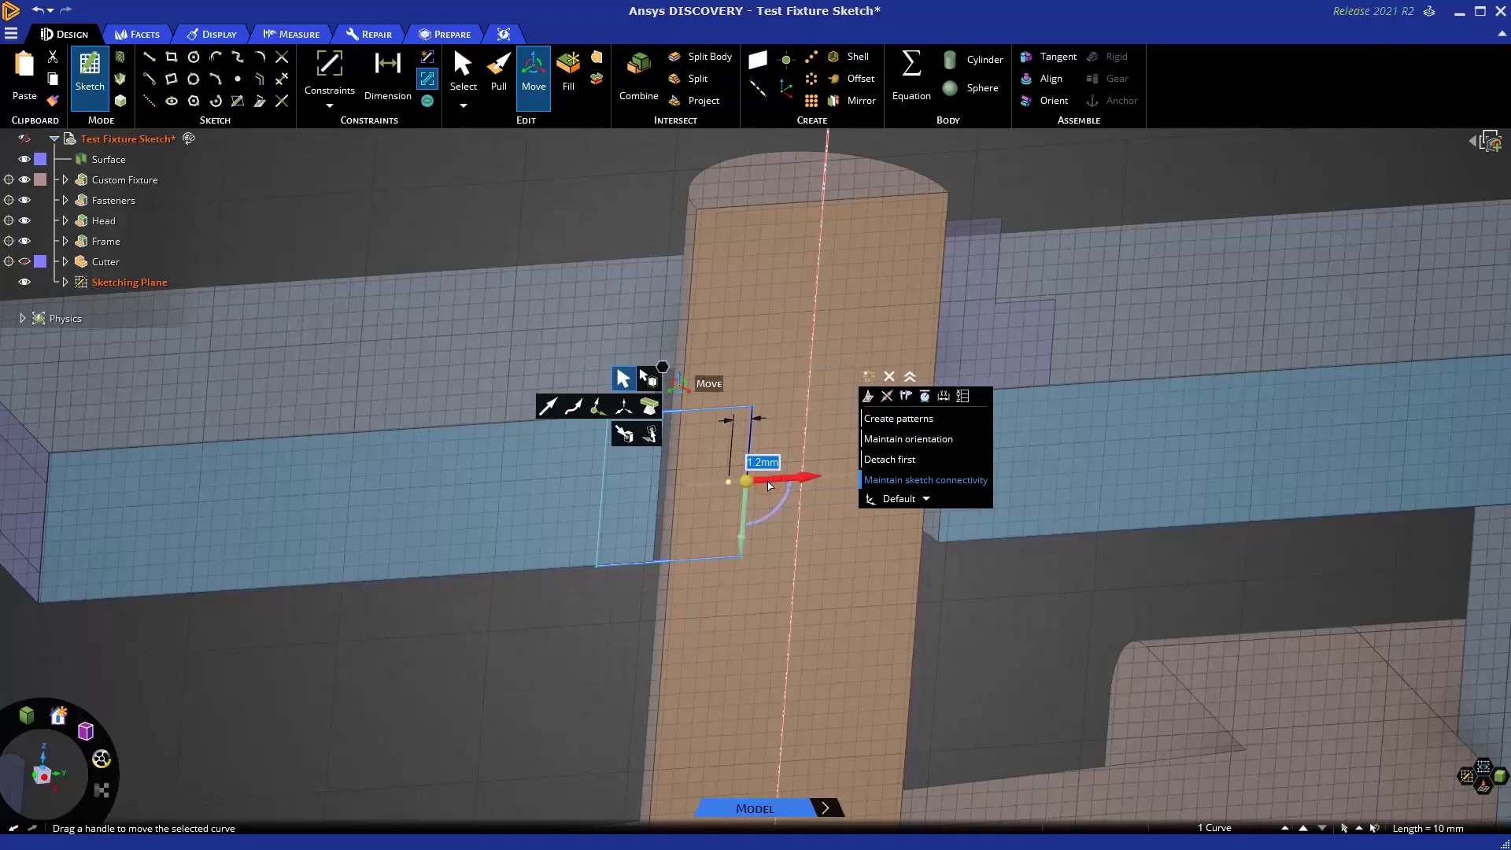
{"action": "left_click", "coordinate": [943, 398]}
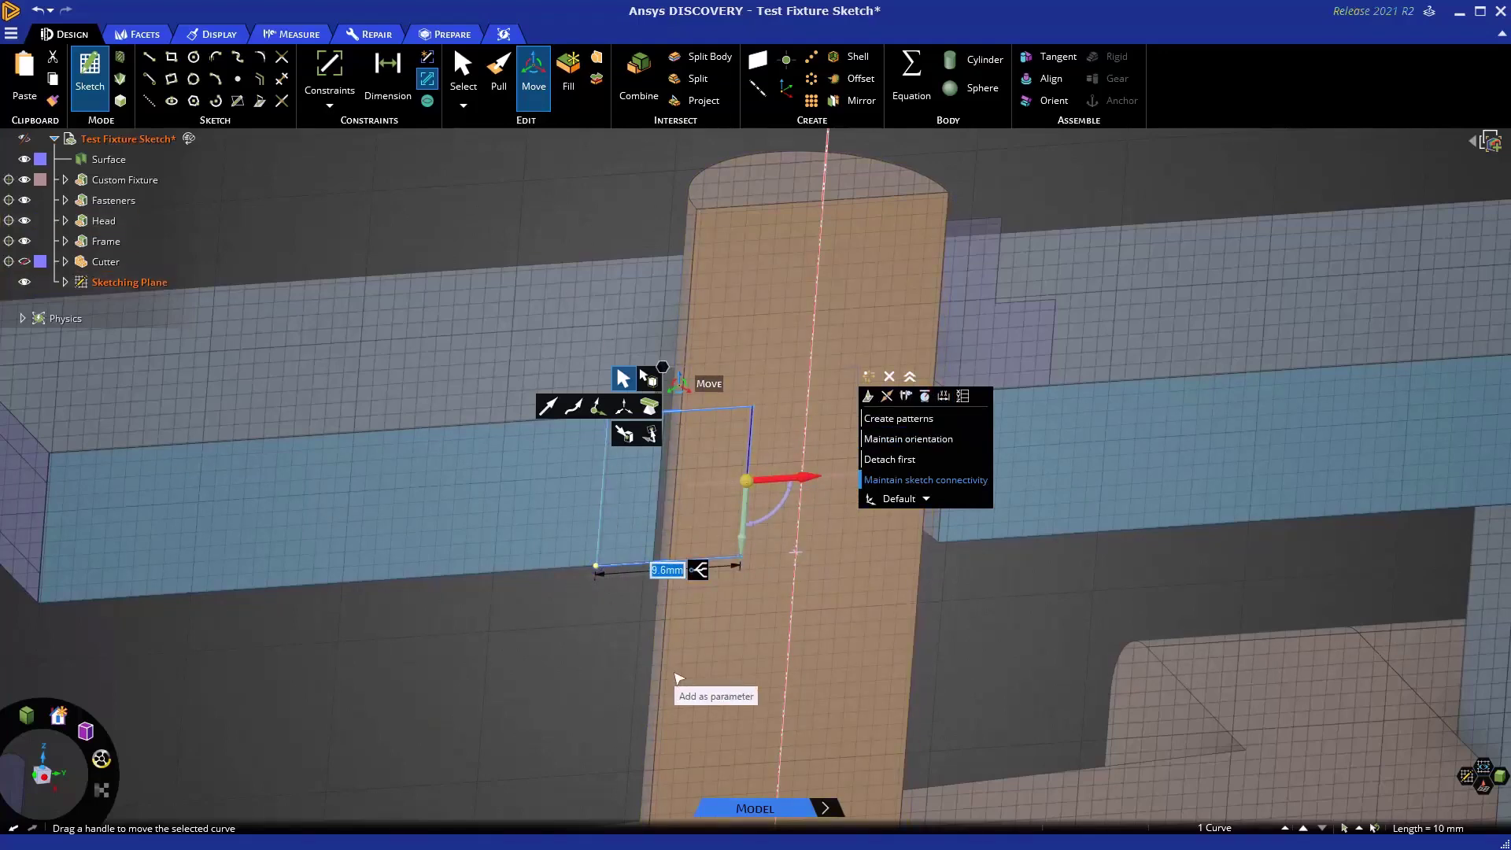
{"action": "type", "text": "9"}
{"action": "key", "text": "Return"}
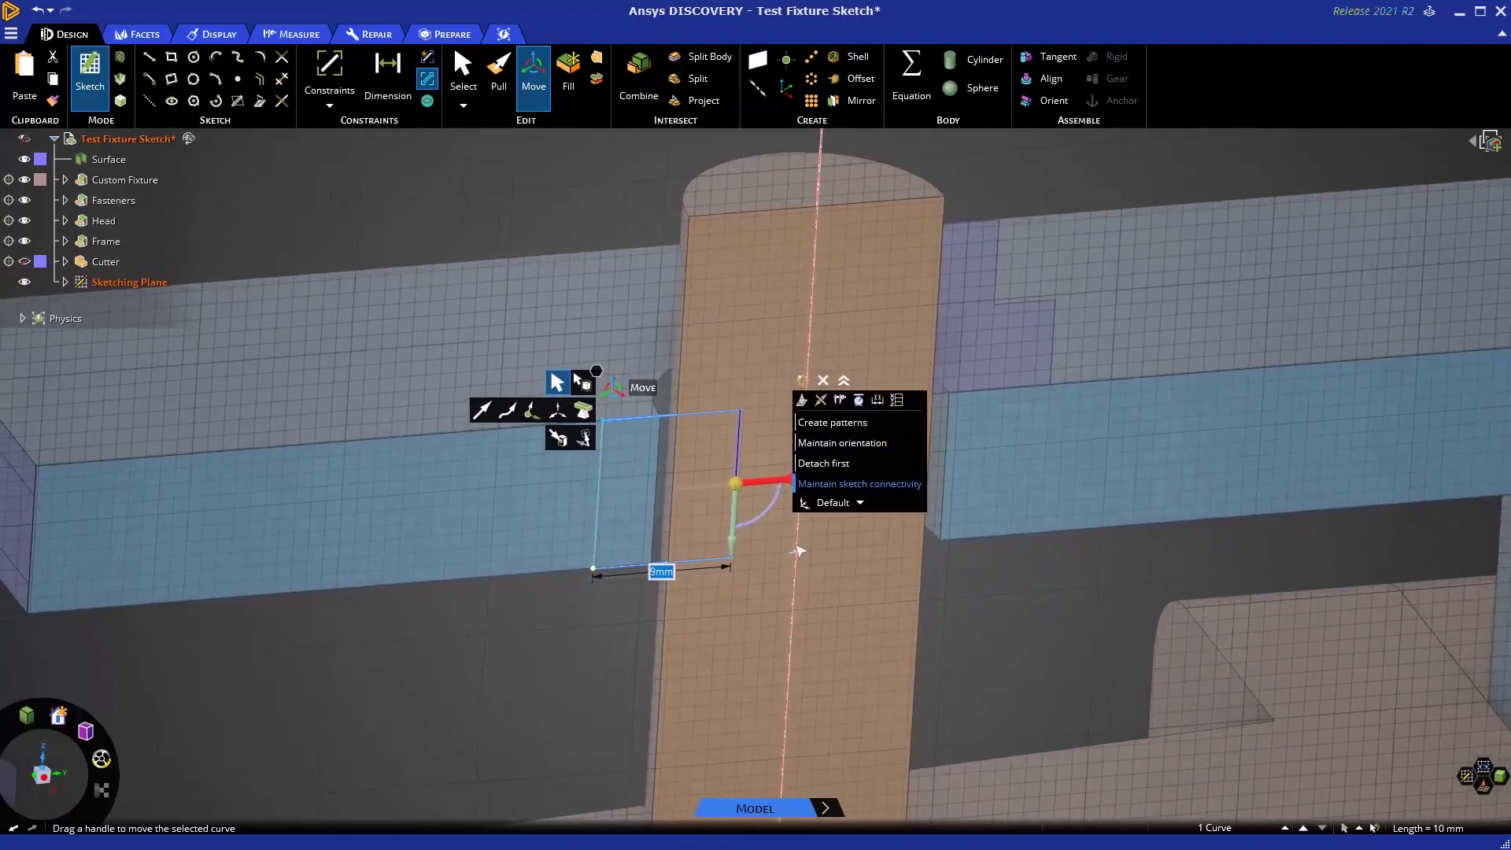
{"action": "left_click", "coordinate": [707, 632]}
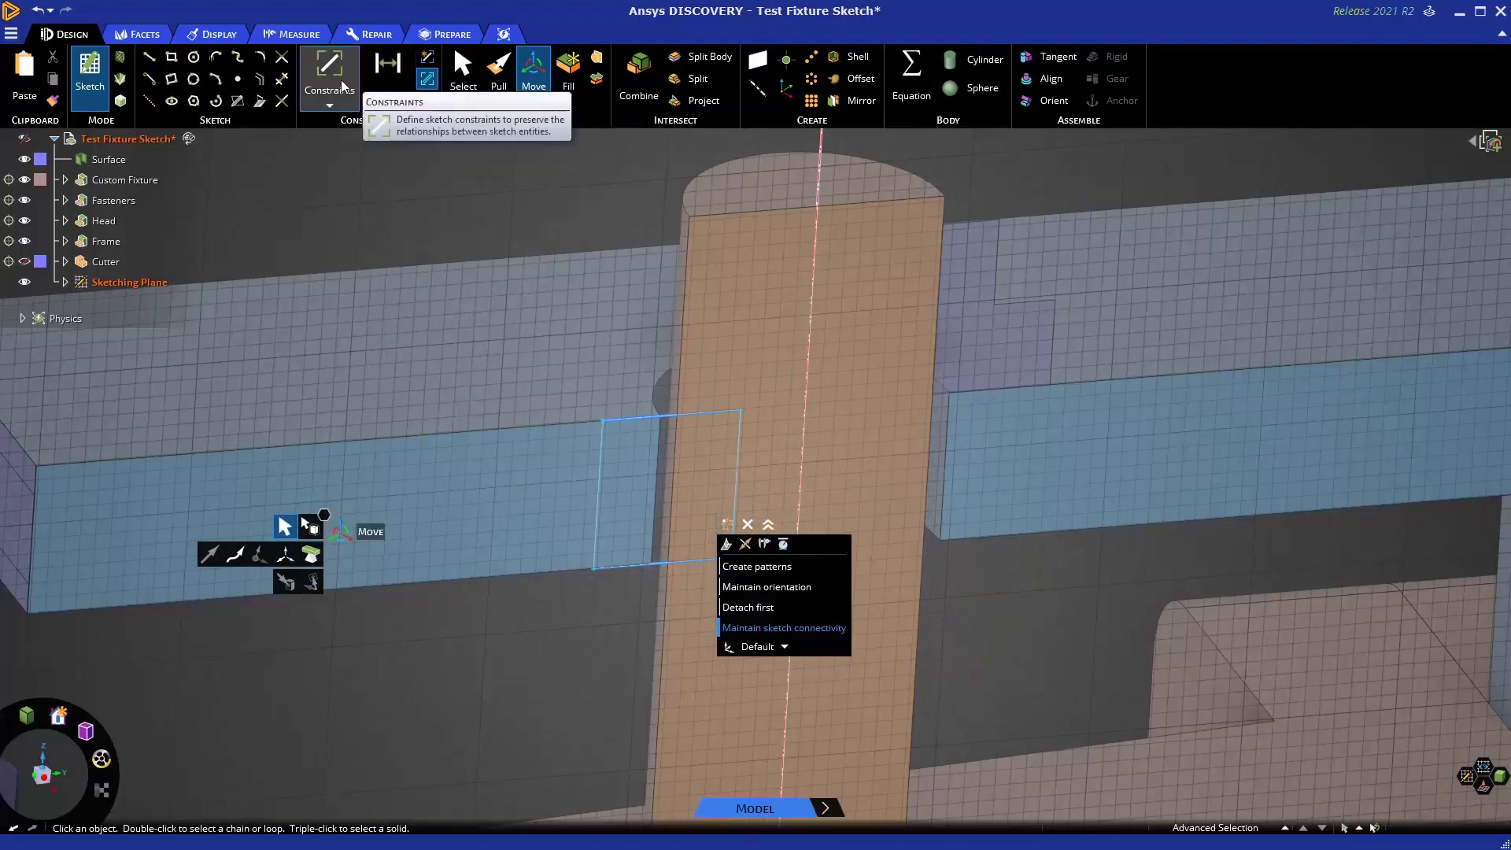
Place a 9 mm dimension above the rectangle's top edge.
{"action": "left_click", "coordinate": [386, 89]}
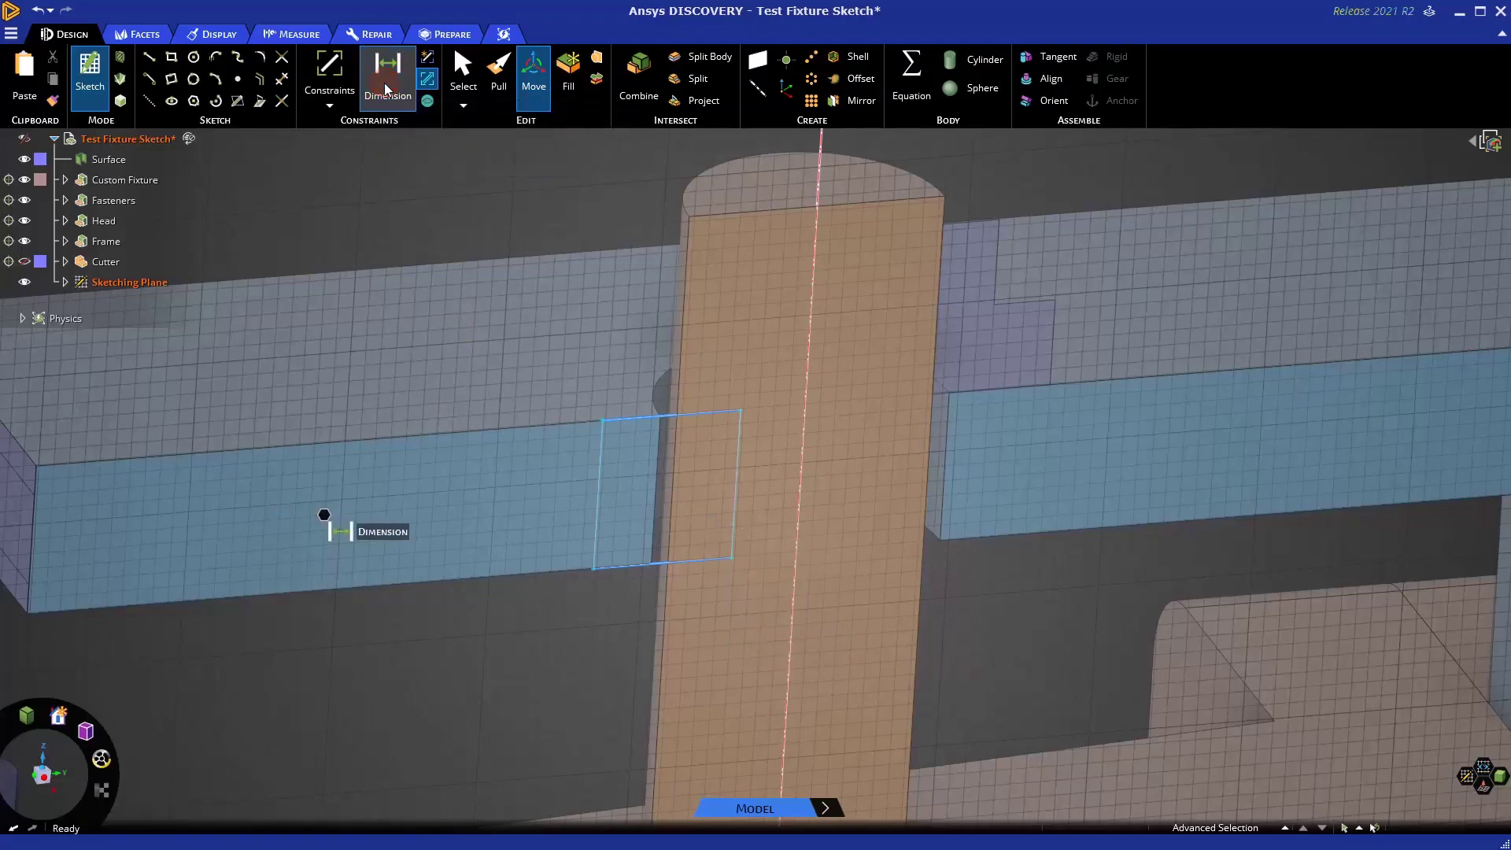
{"action": "left_click", "coordinate": [651, 417]}
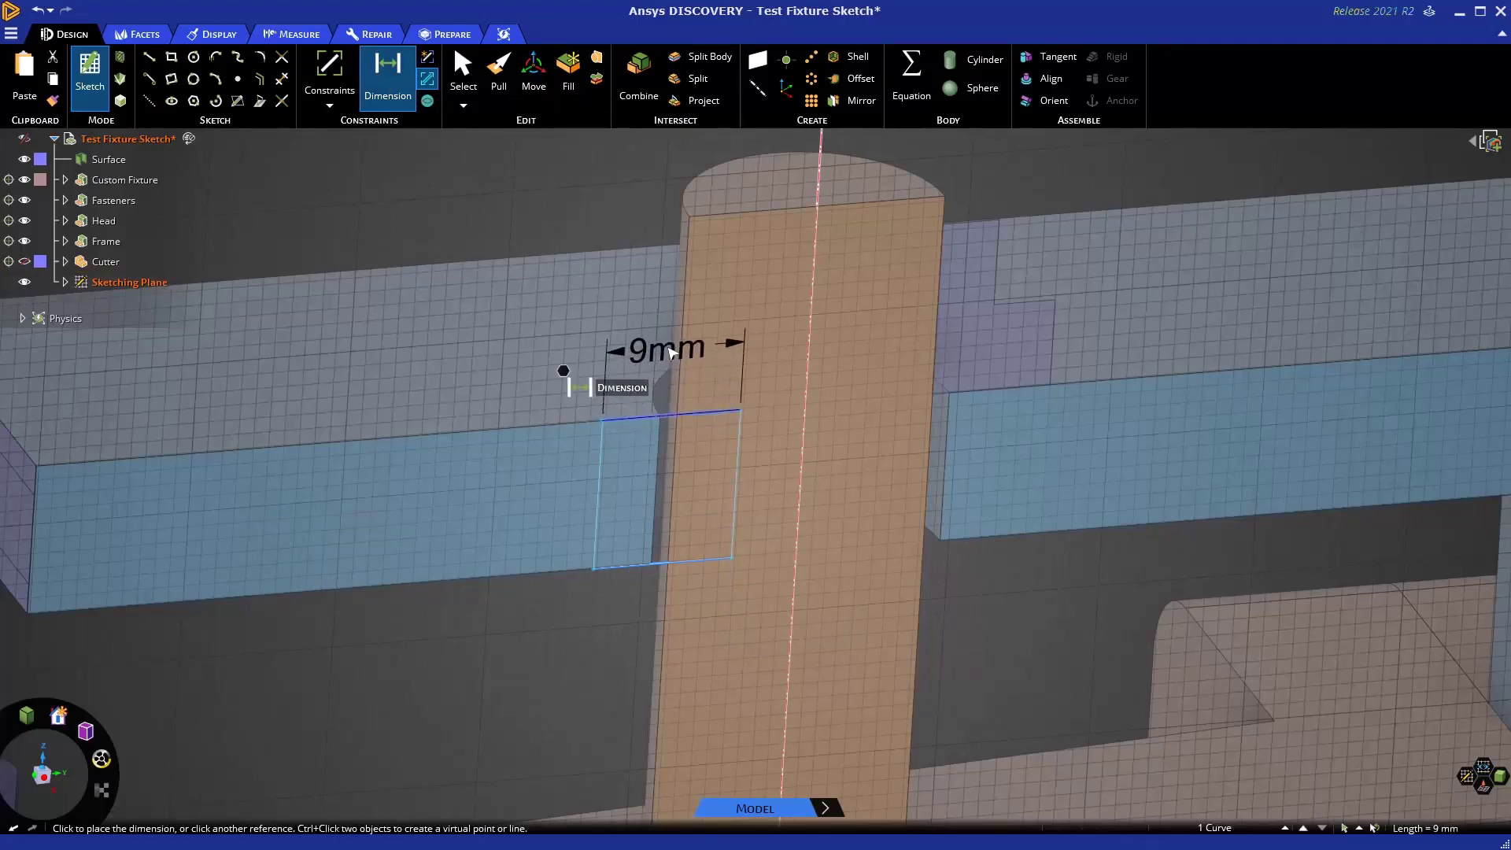
{"action": "left_click", "coordinate": [672, 353]}
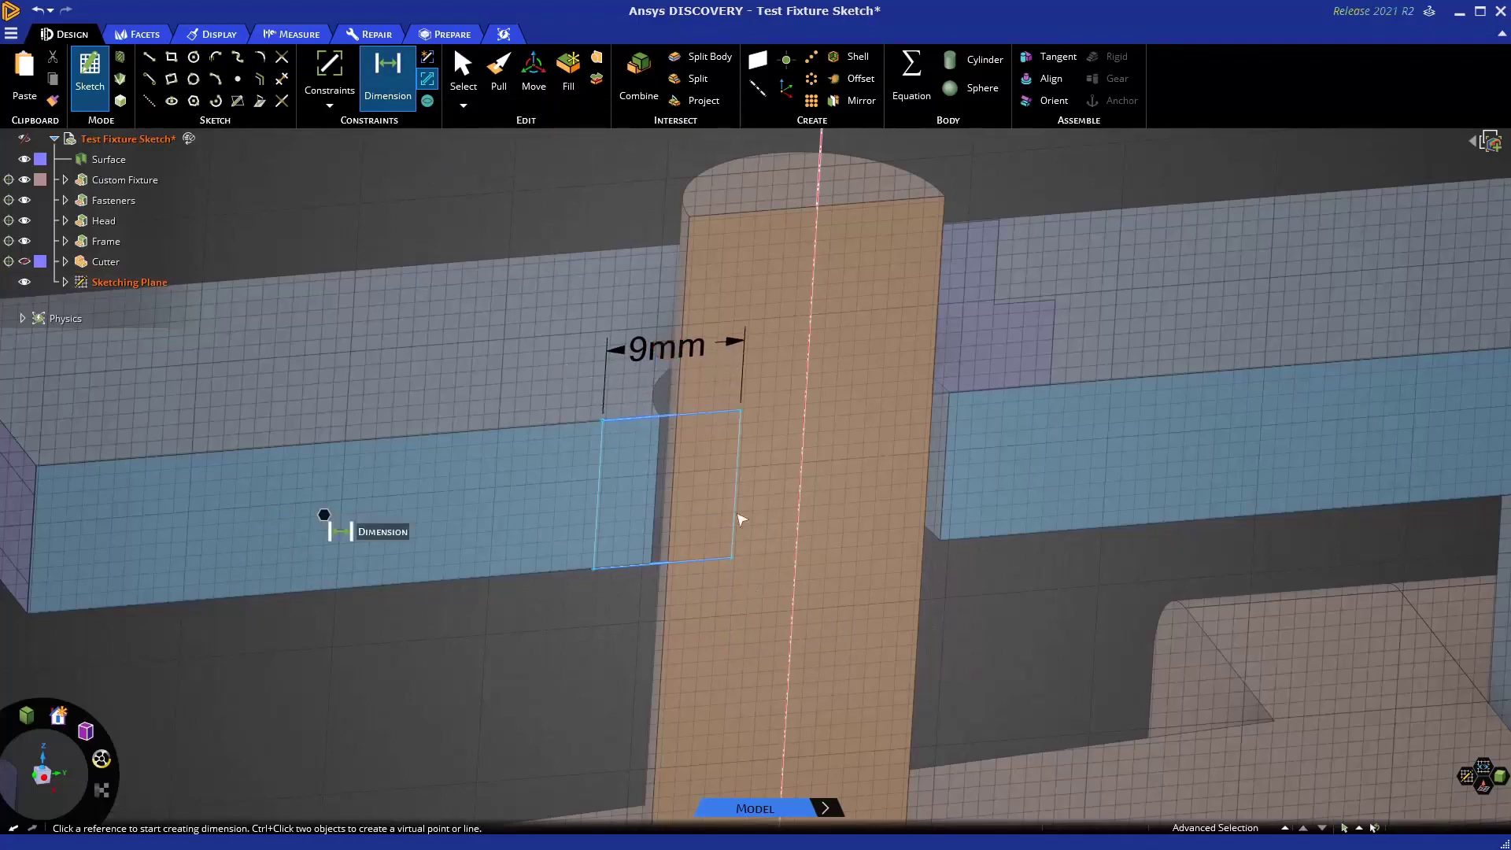
{"action": "key", "text": "Escape"}
Try a 7 mm width, undo it back to 9 mm, and close the Constraints list.
{"action": "left_click", "coordinate": [658, 355]}
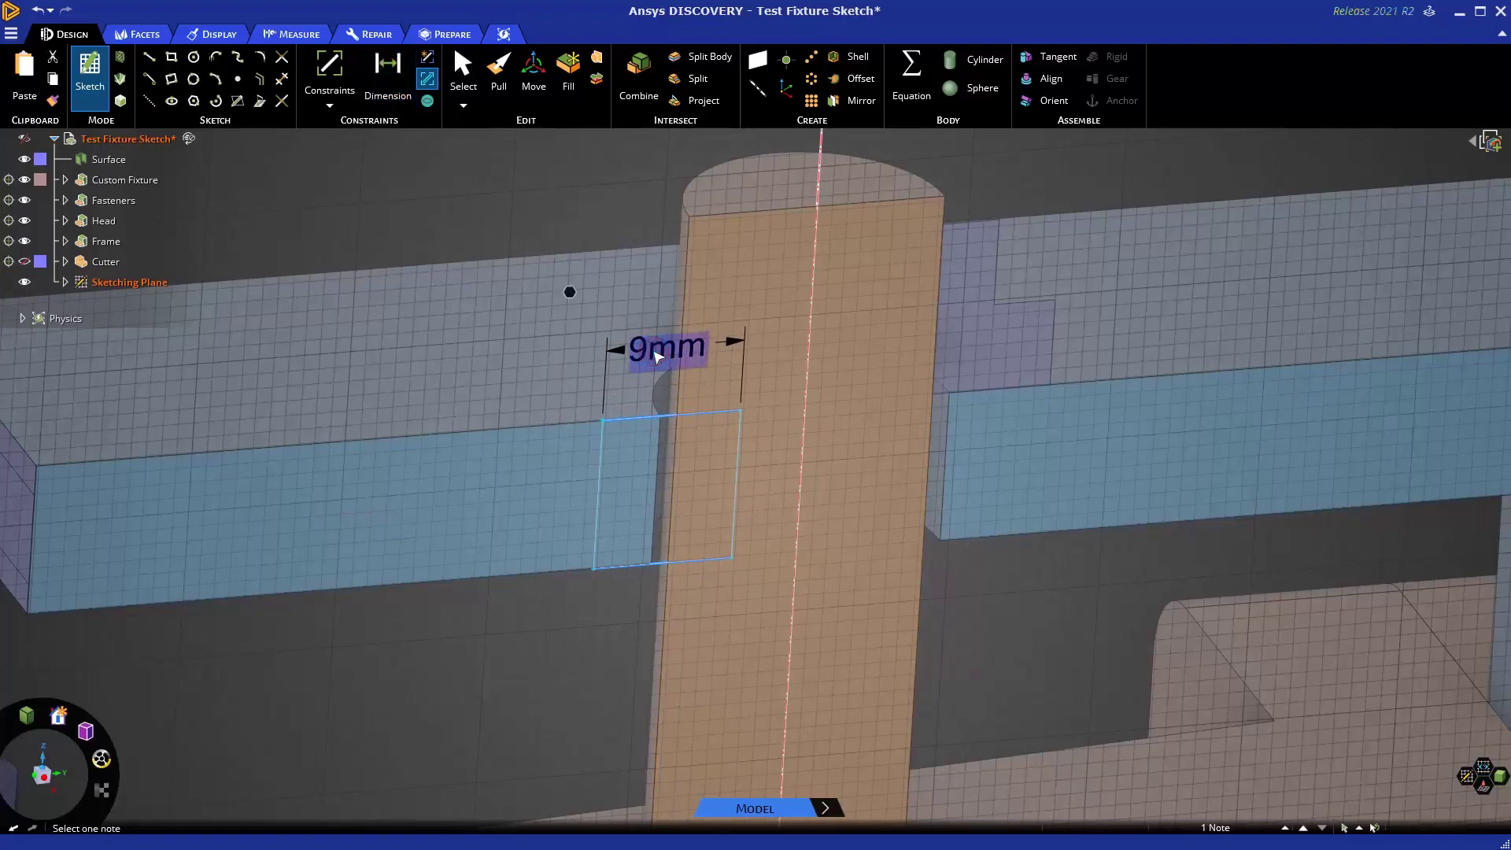
{"action": "type", "text": "7"}
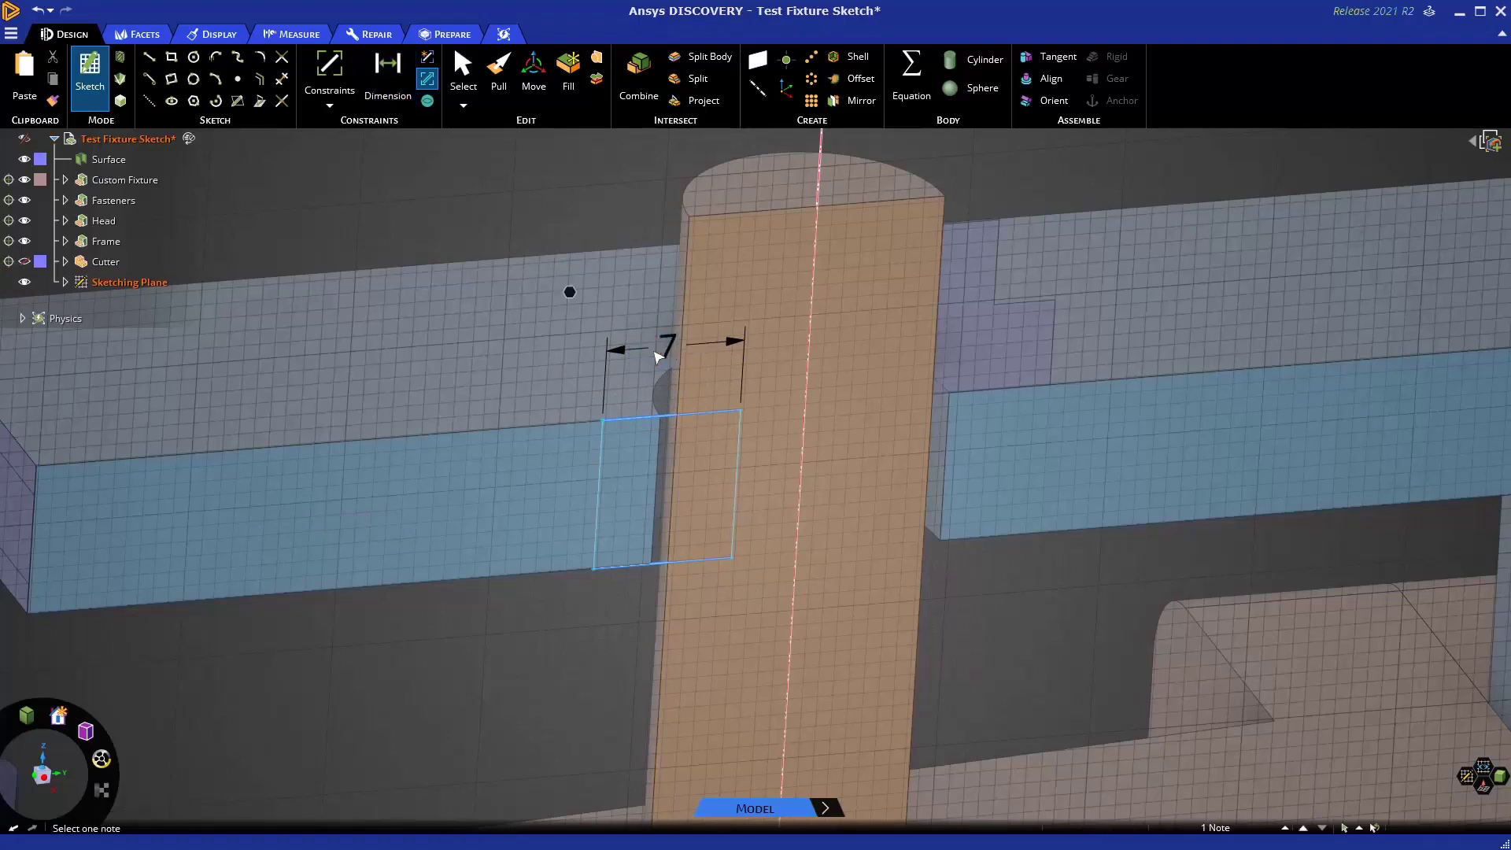
{"action": "key", "text": "Return"}
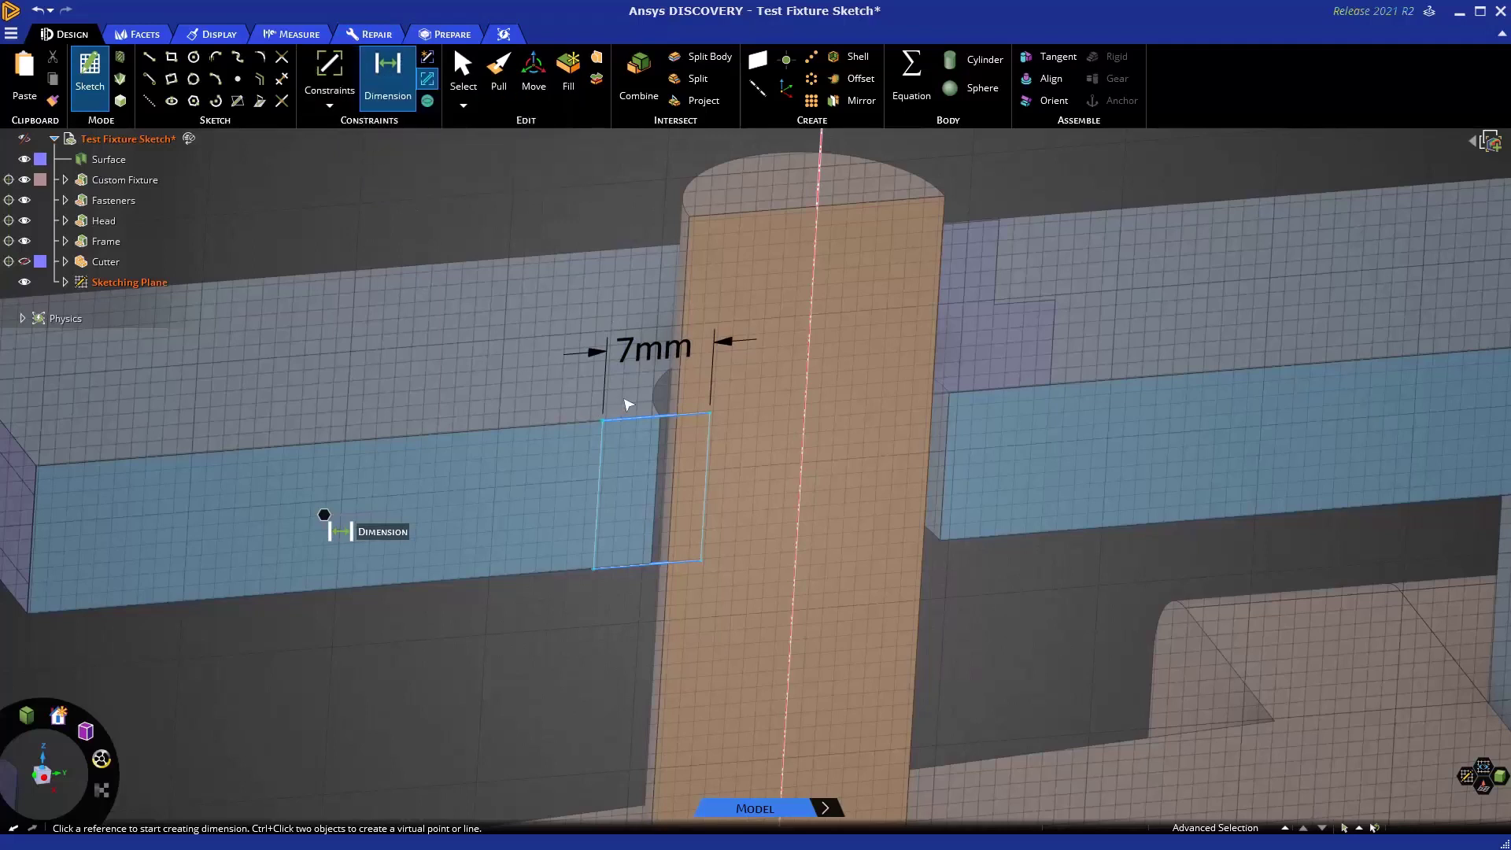
{"action": "key", "text": "ctrl+z"}
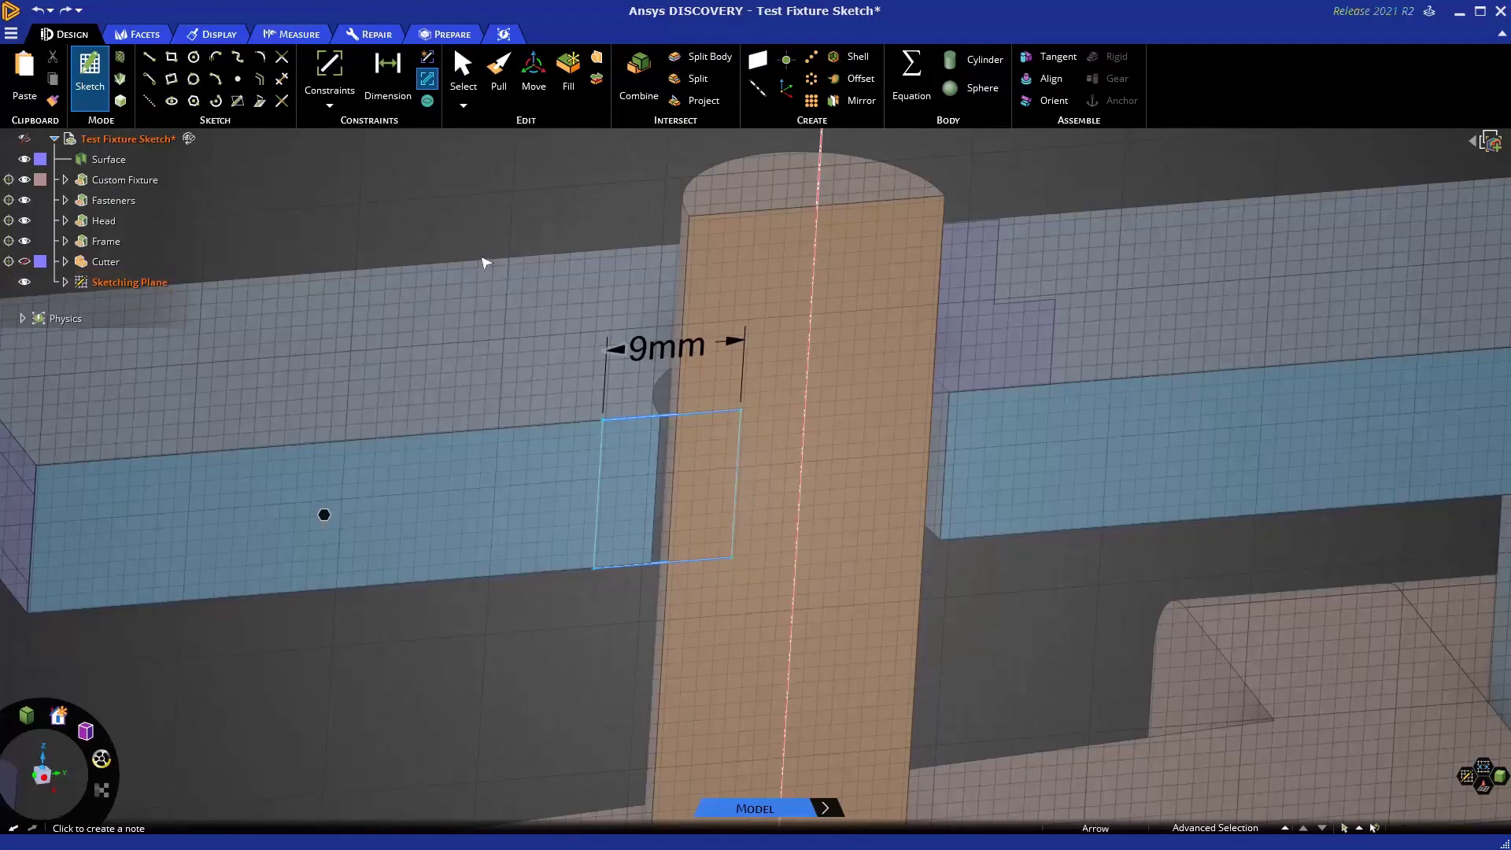
{"action": "left_click", "coordinate": [330, 107]}
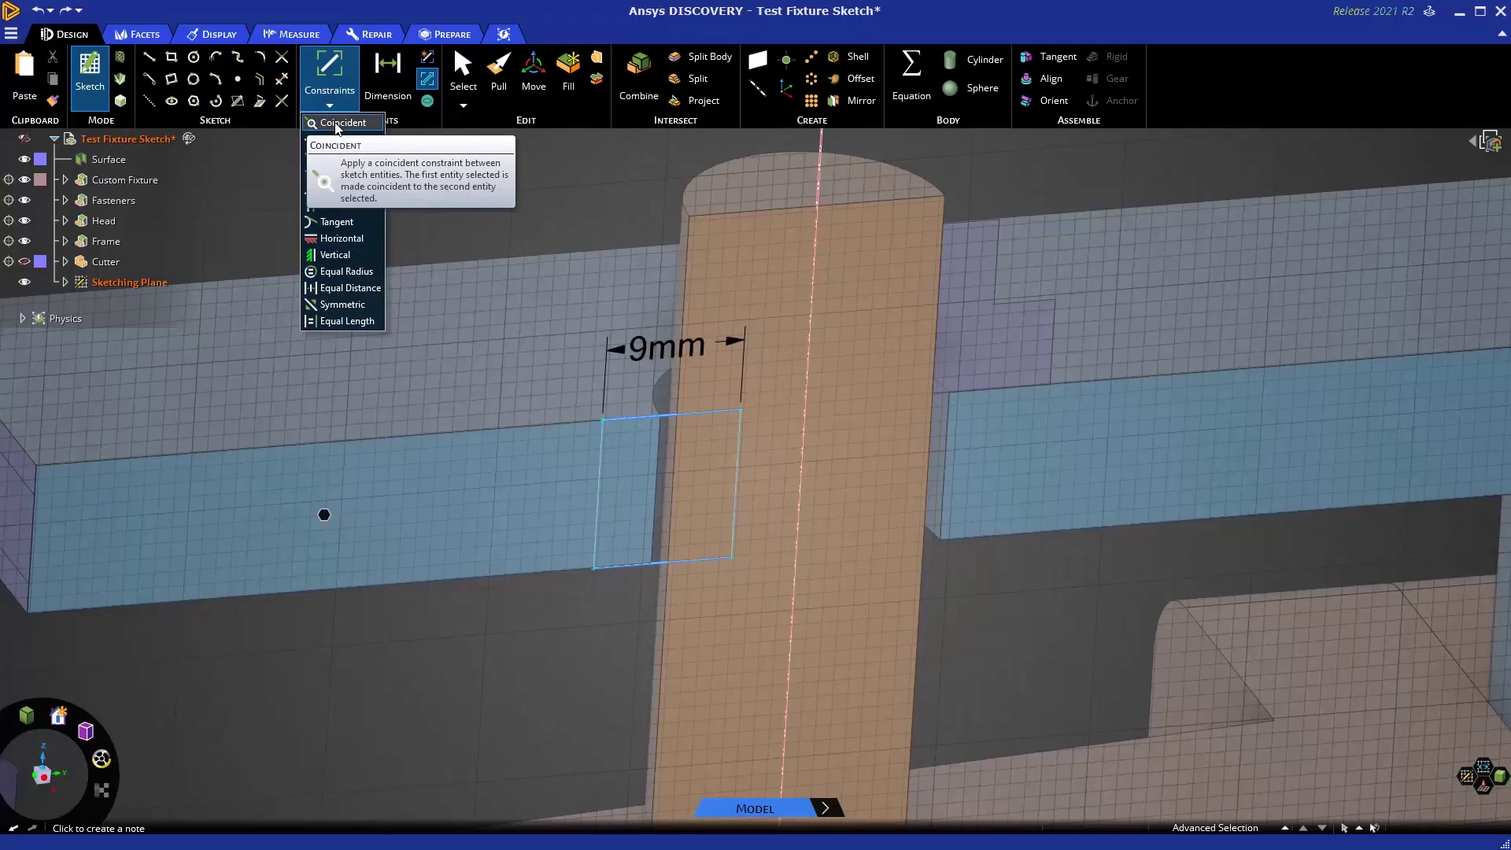
{"action": "left_click", "coordinate": [388, 78]}
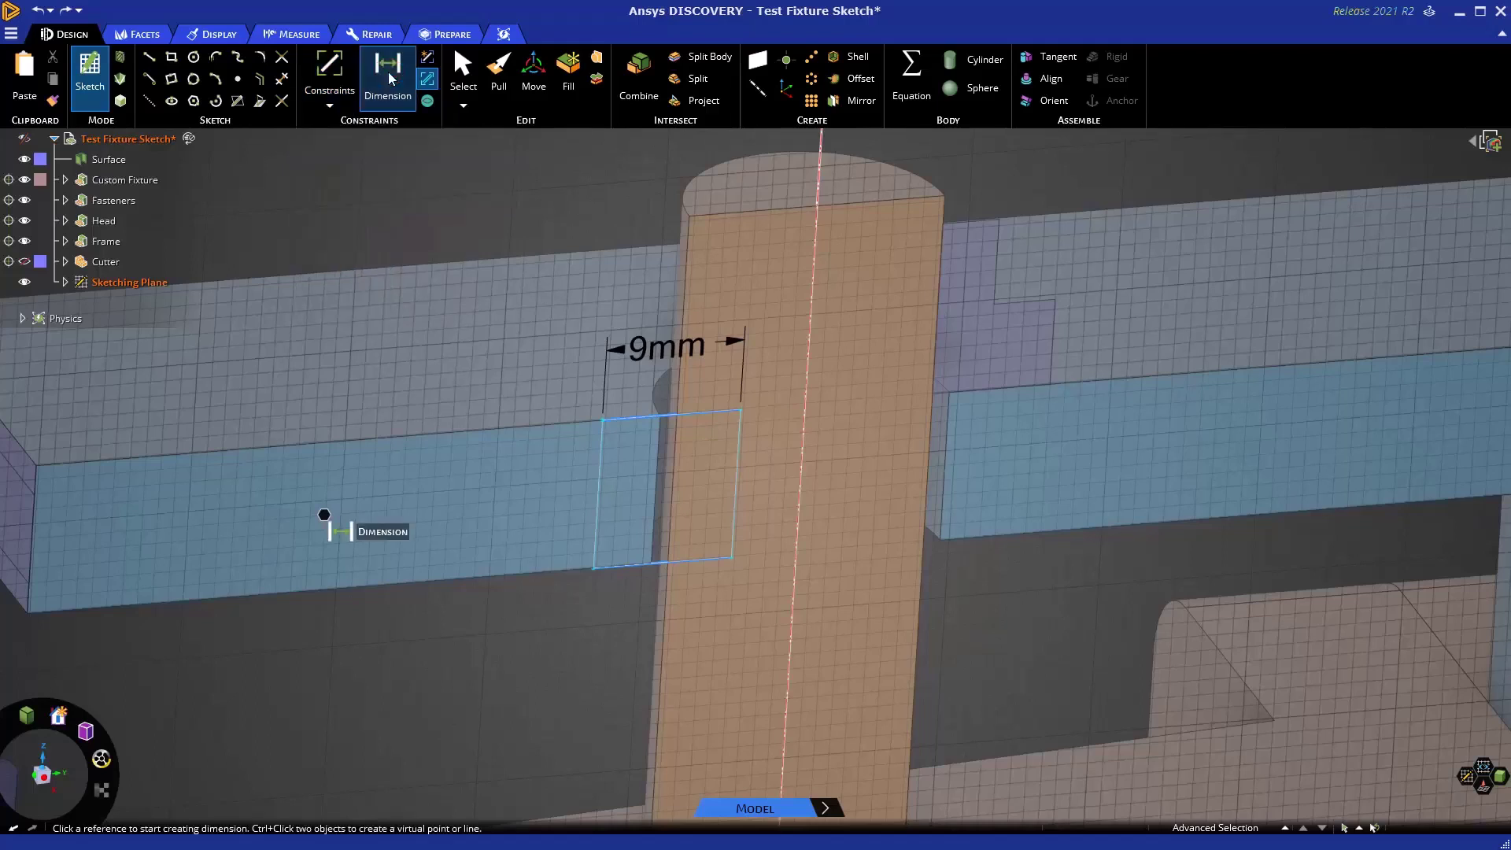
Dimension the rectangle's right edge 4.22 mm from the vertical axis.
{"action": "left_click", "coordinate": [736, 477]}
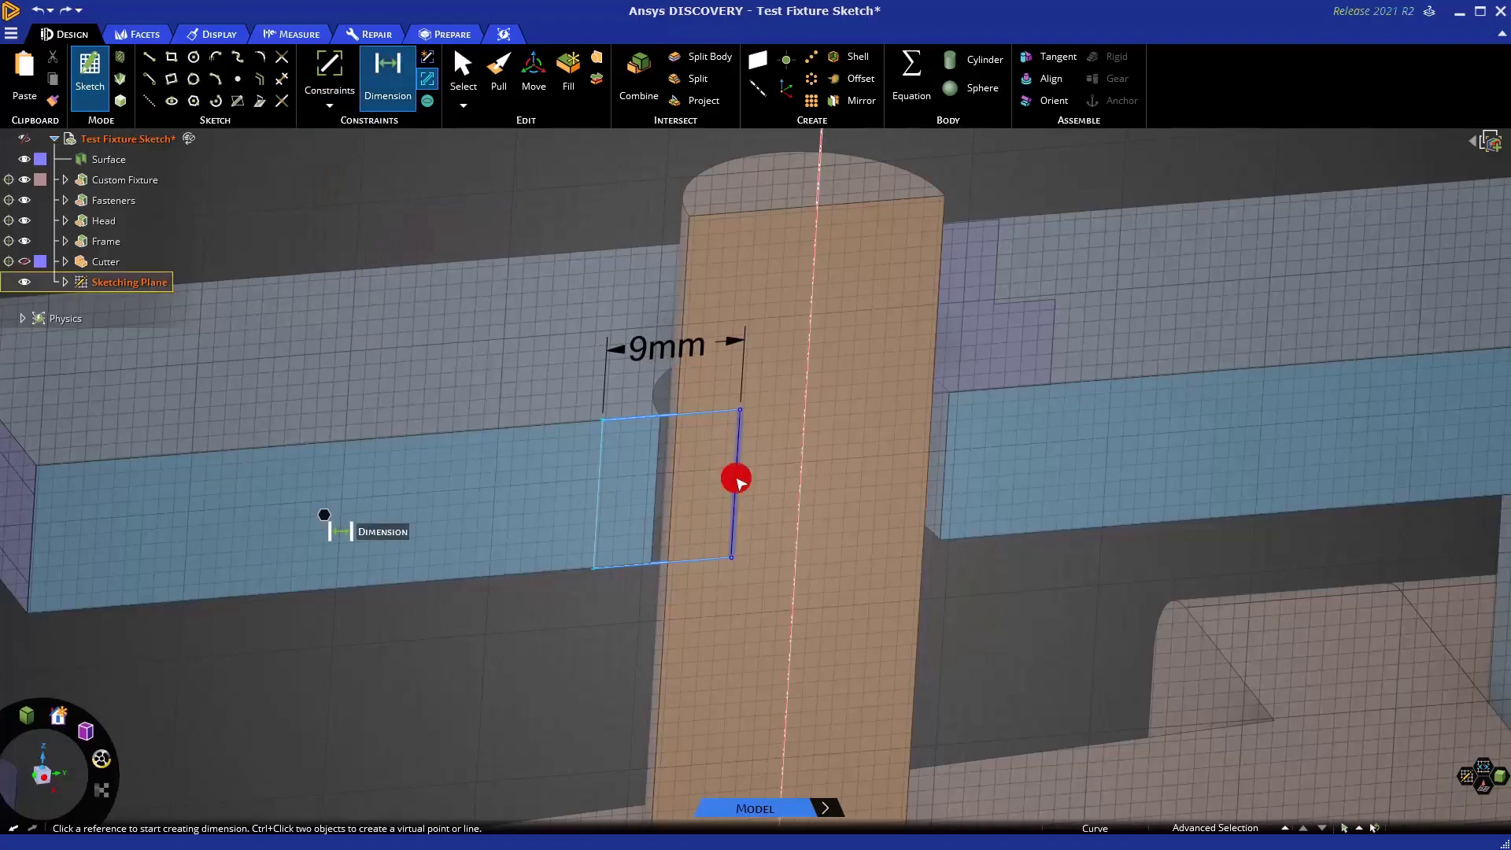
{"action": "left_click", "coordinate": [800, 480]}
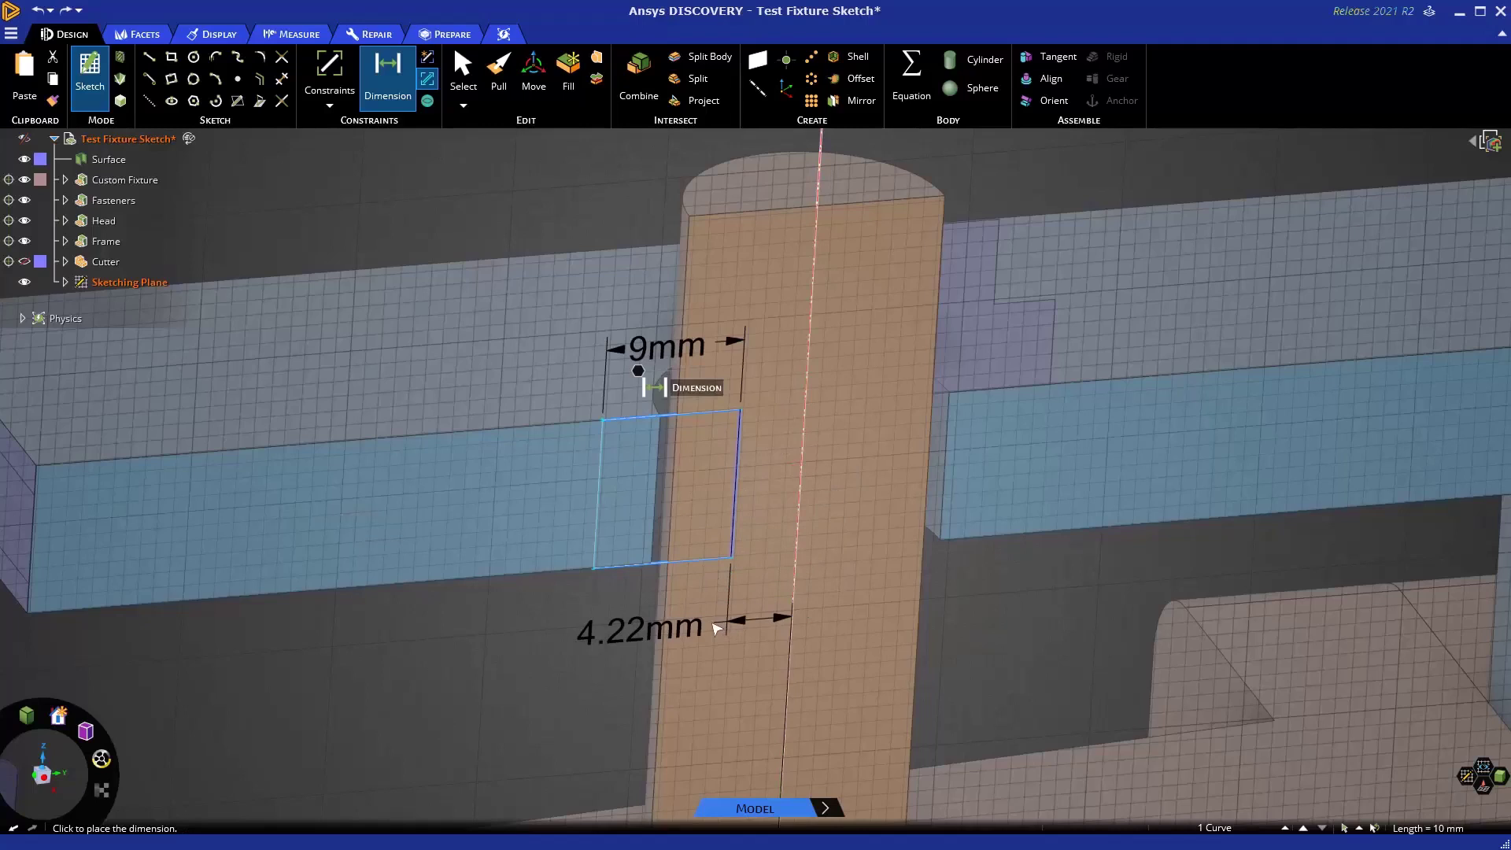
{"action": "left_click", "coordinate": [714, 630]}
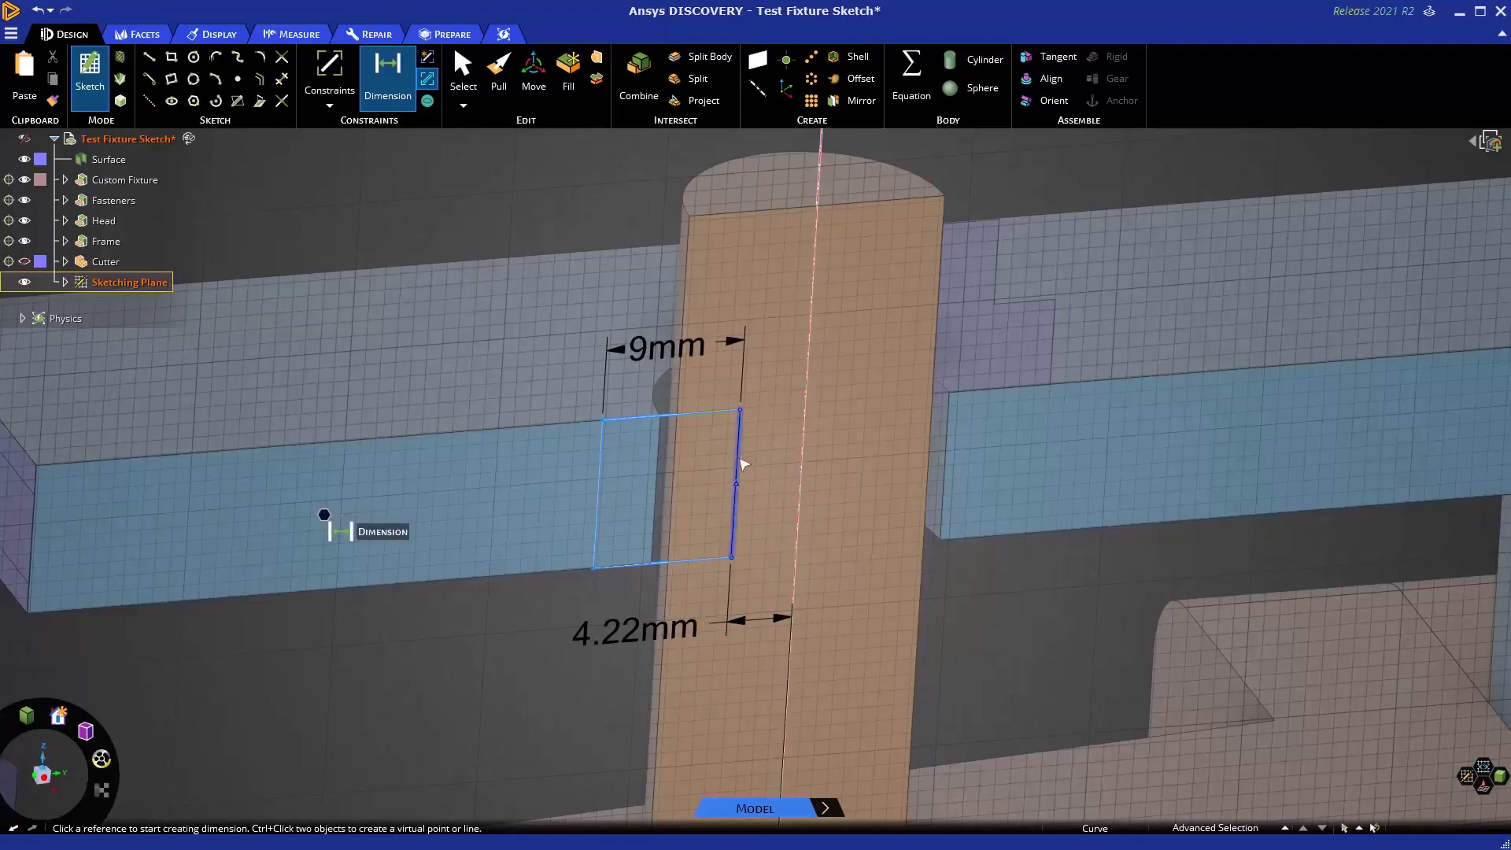
Change the rectangle's width dimension from 9 mm to 7 mm.
{"action": "left_click", "coordinate": [693, 348]}
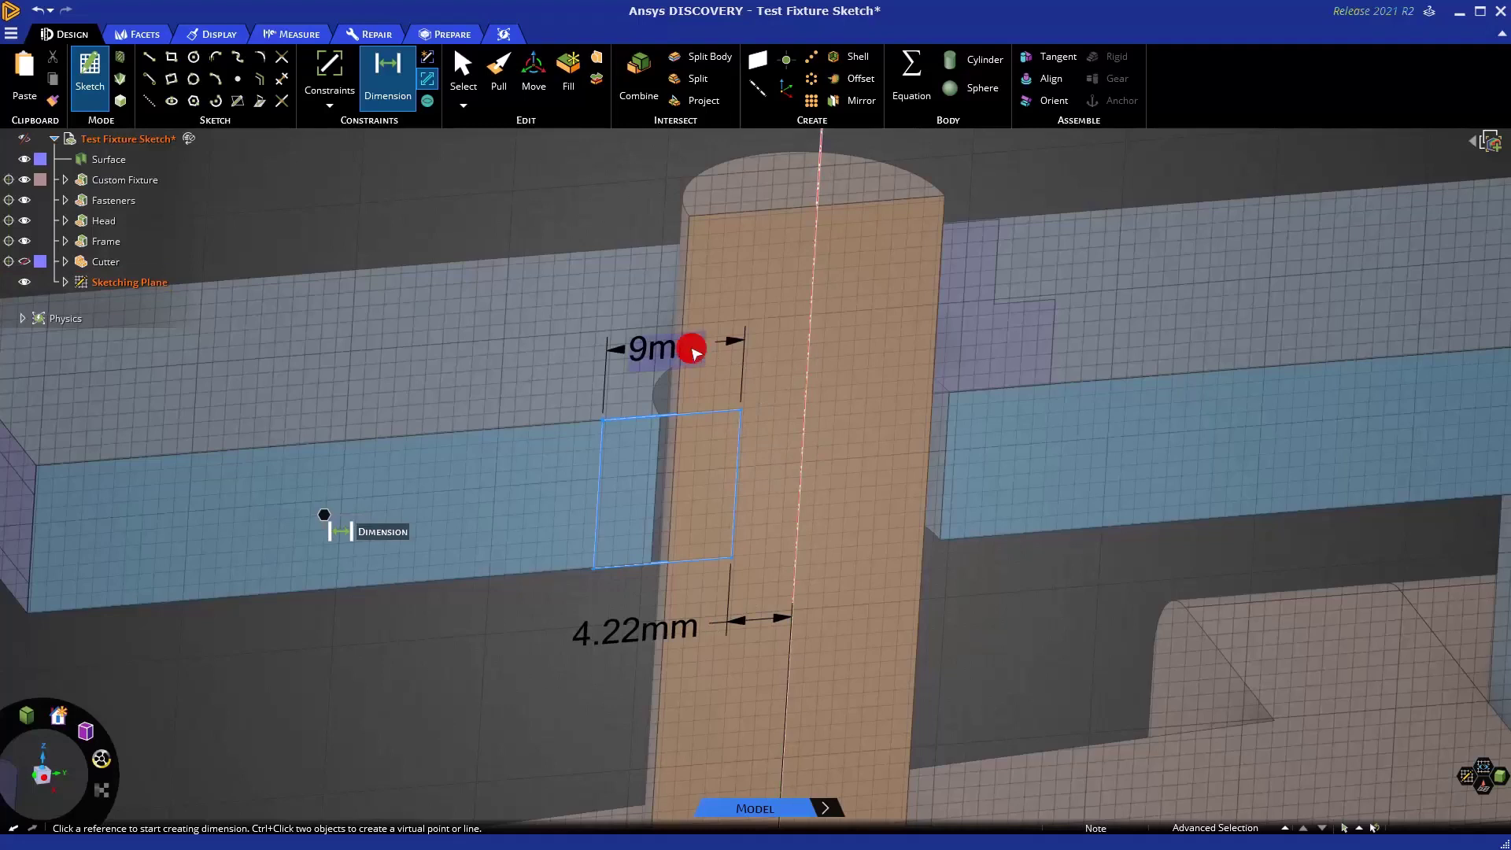
{"action": "type", "text": "7"}
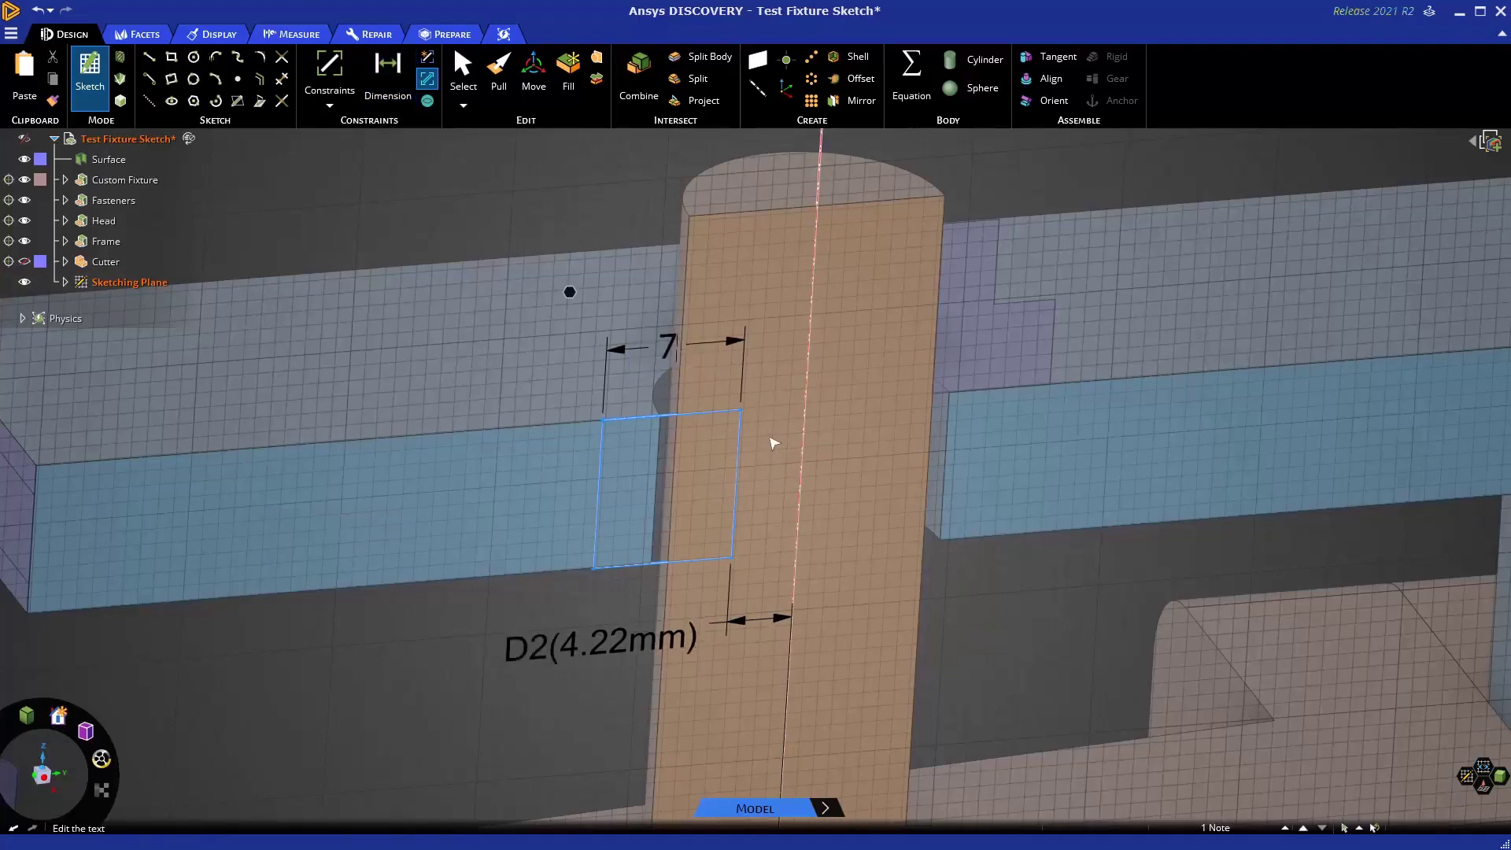
{"action": "key", "text": "Return"}
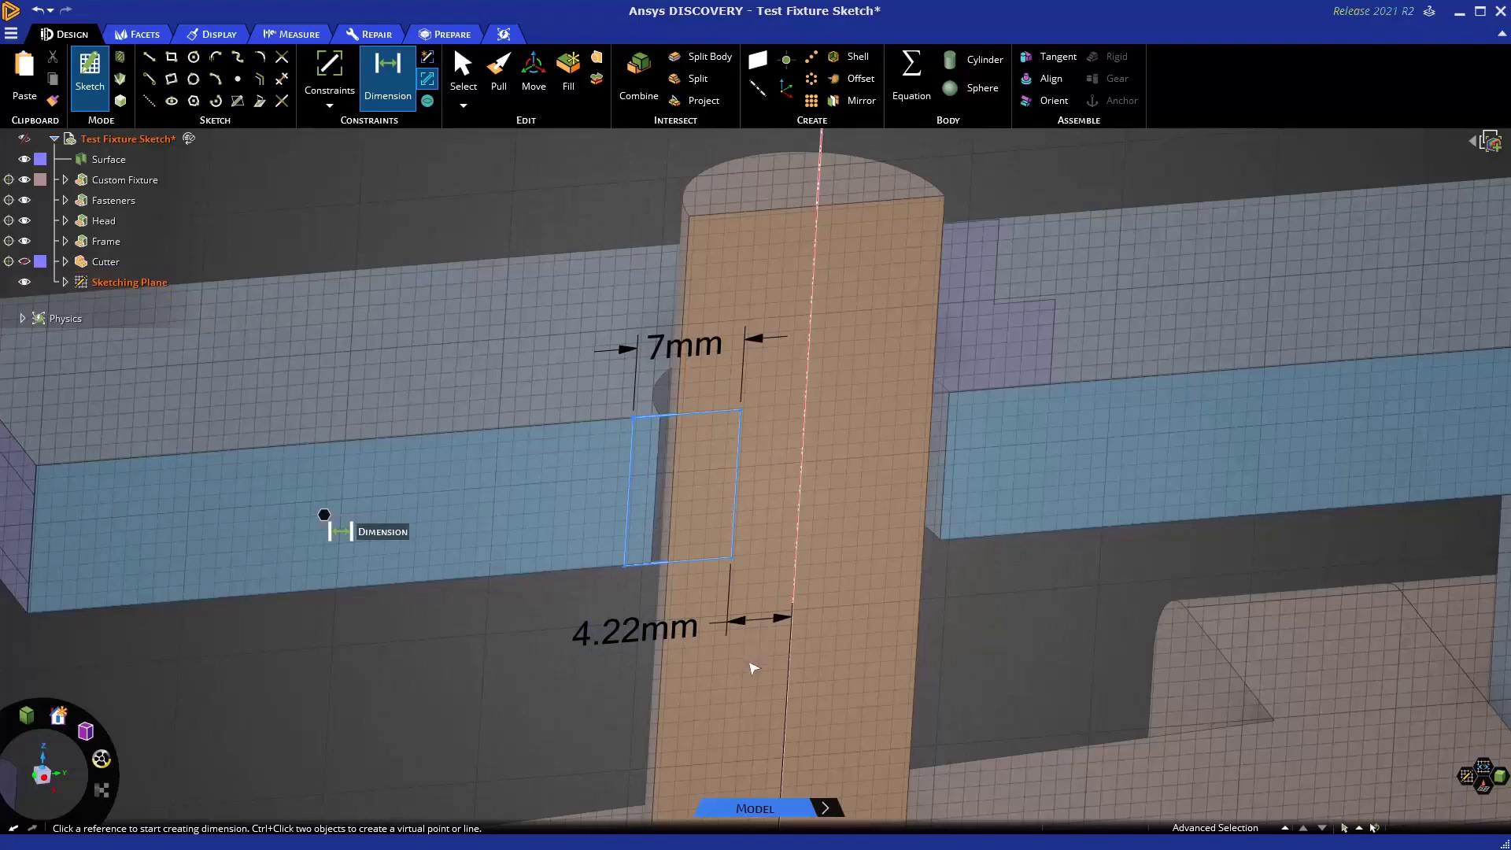
Undo the width back to 9 mm and delete the 4.22 mm offset dimension.
{"action": "key", "text": "ctrl+z"}
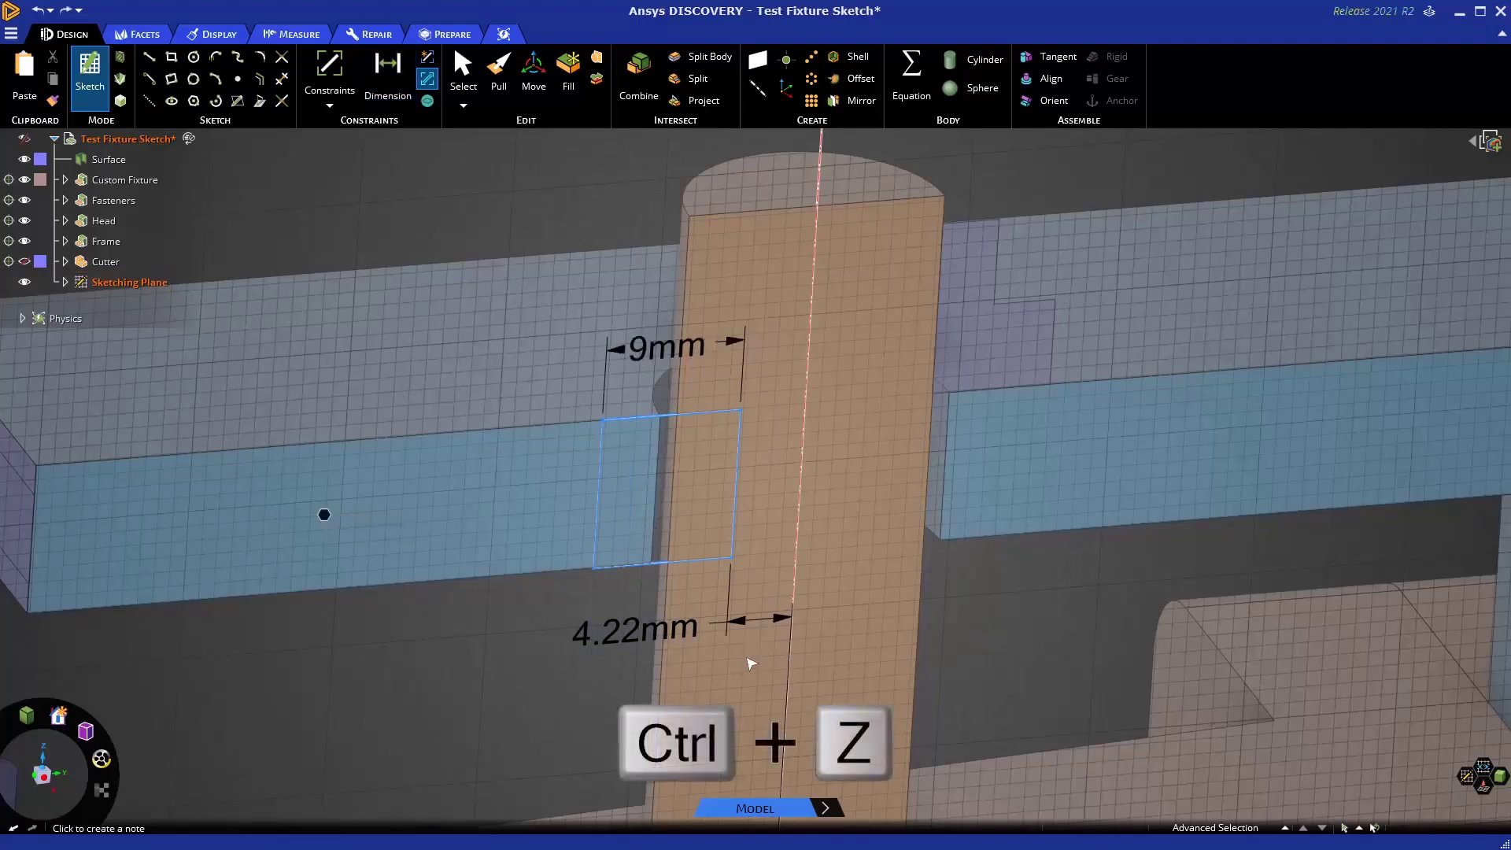
{"action": "key", "text": "Escape"}
{"action": "left_click", "coordinate": [729, 608]}
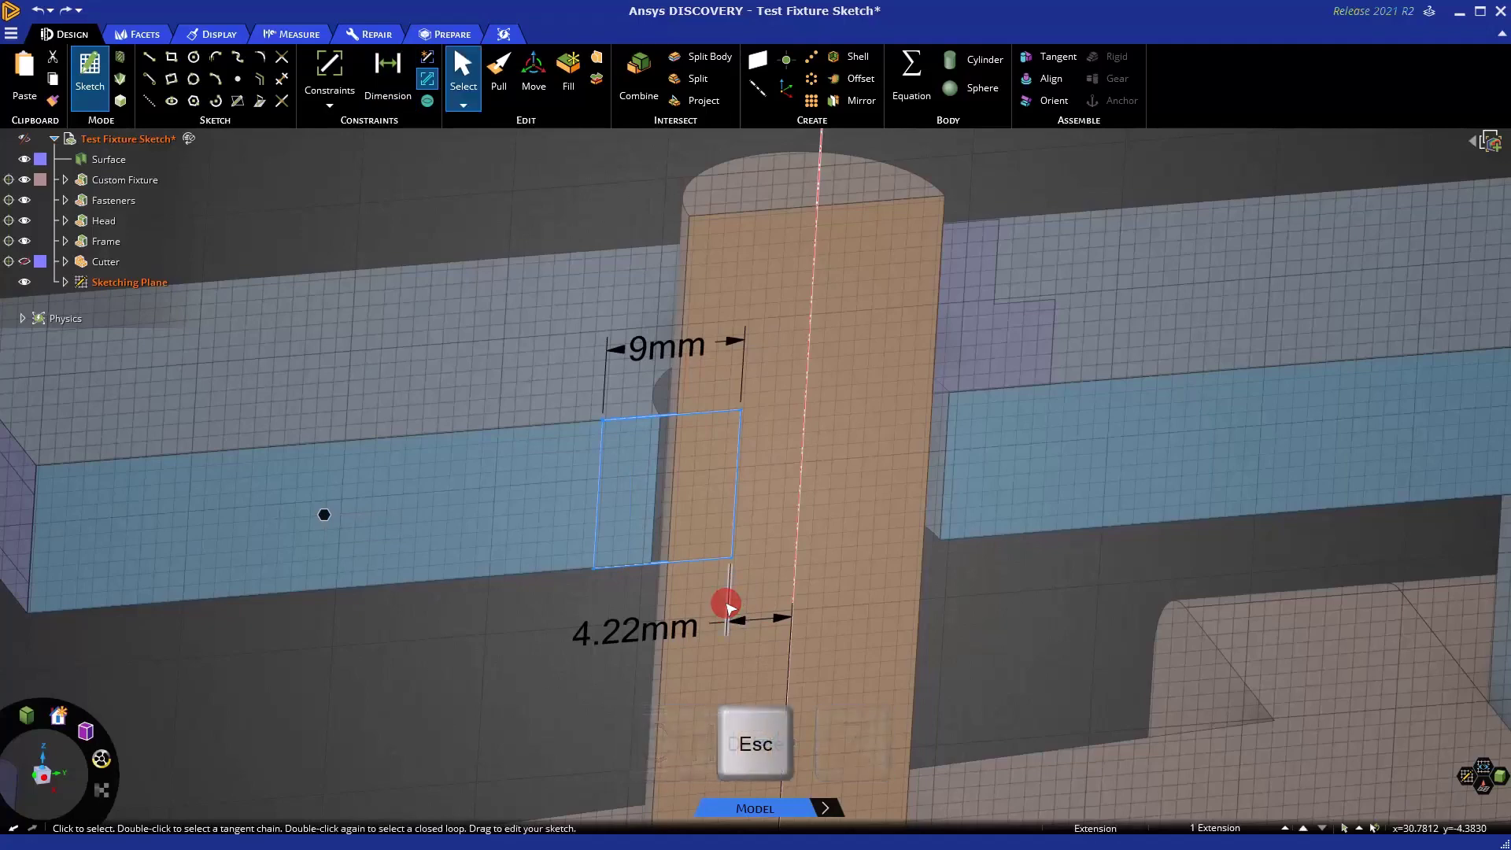
{"action": "key", "text": "Delete"}
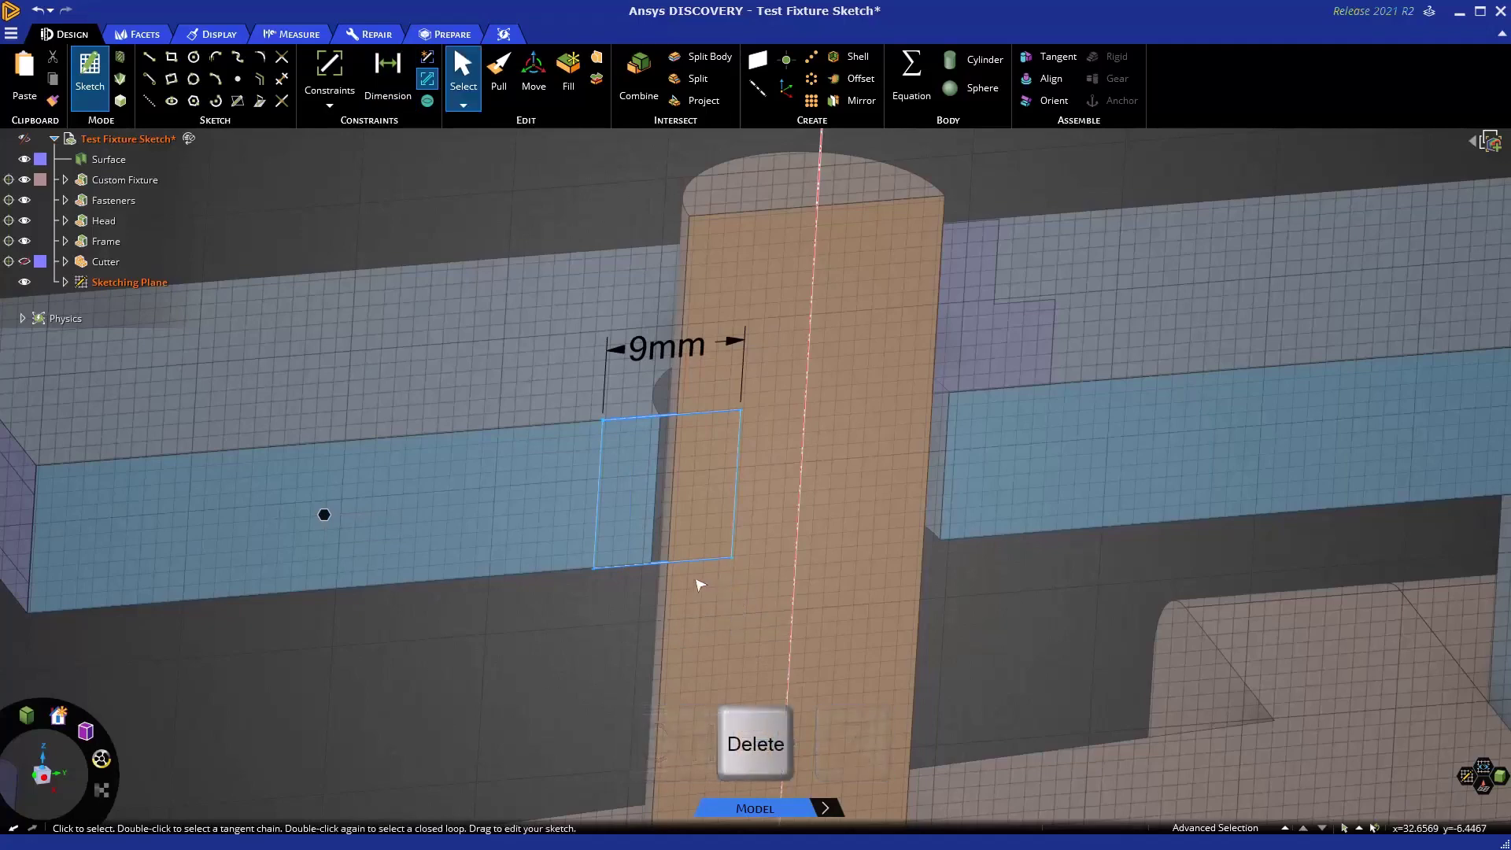
Draw a construction line from the top edge's midpoint down to the bottom edge.
{"action": "scroll", "coordinate": [701, 584], "scroll_direction": "up", "scroll_amount": 2}
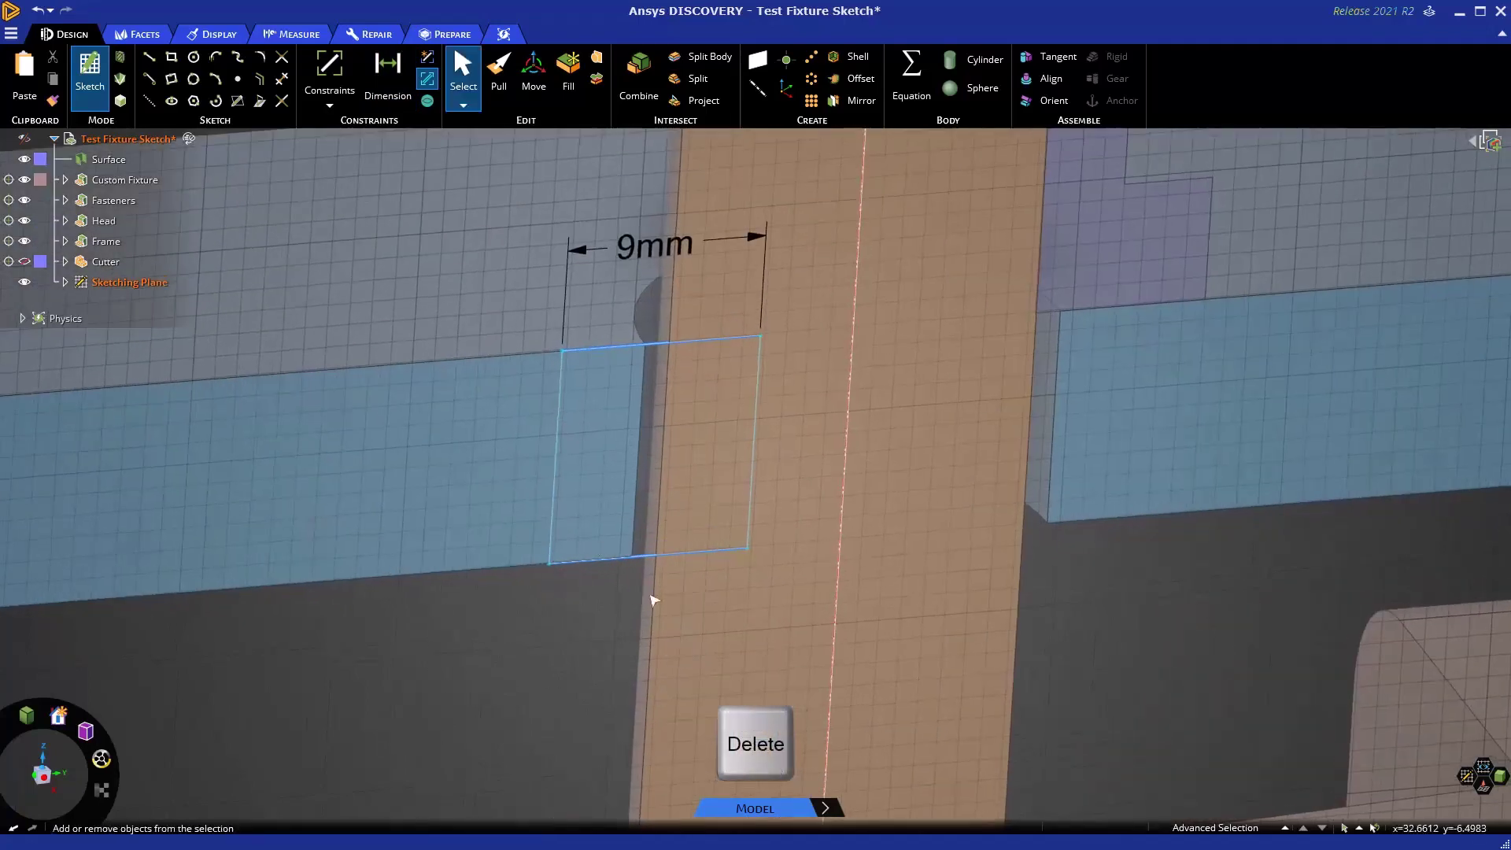
{"action": "left_click", "coordinate": [149, 102]}
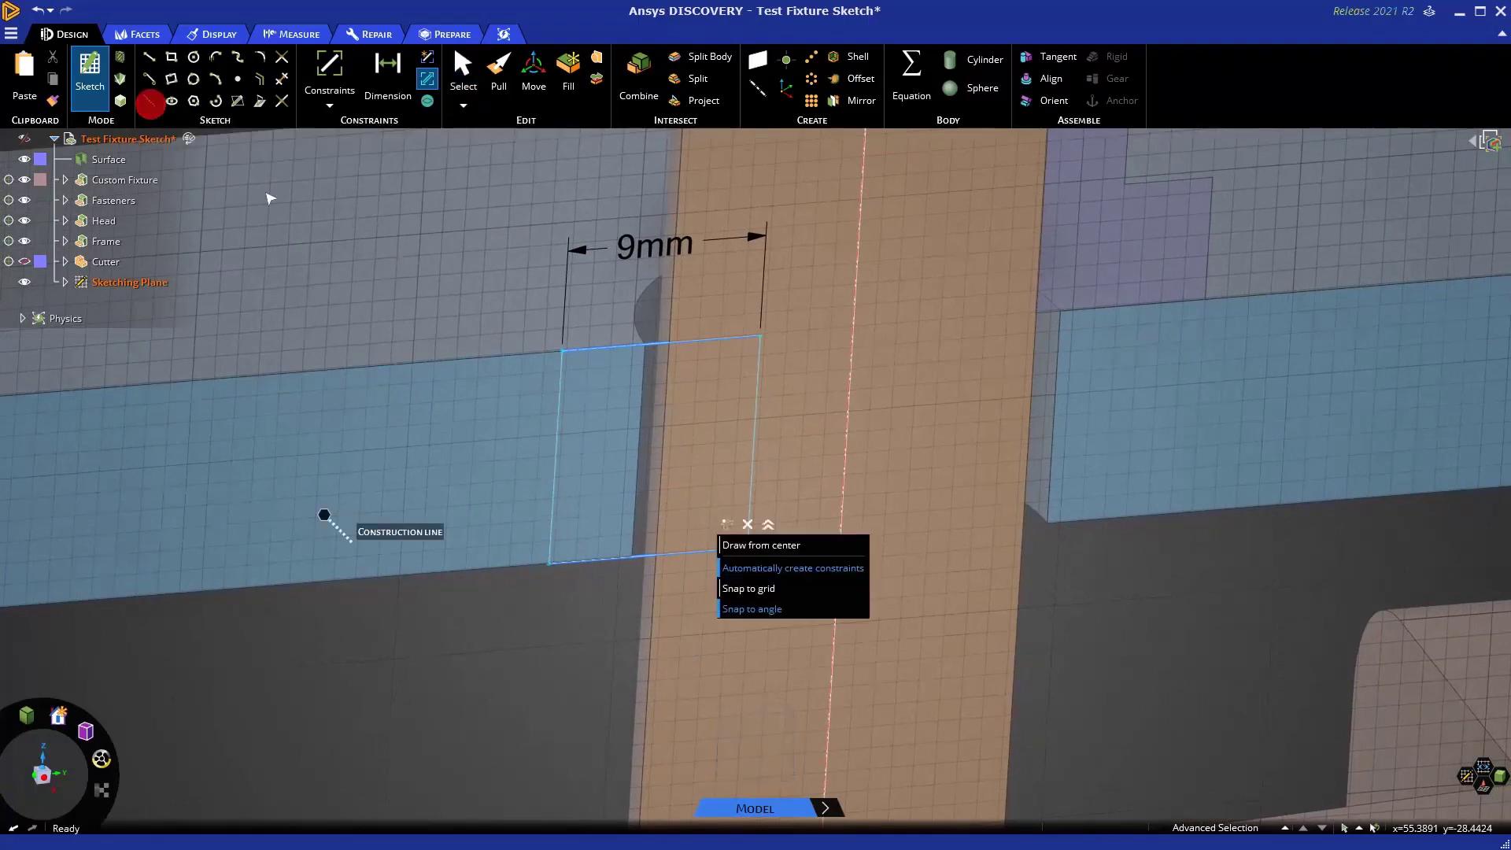
{"action": "left_click", "coordinate": [661, 345]}
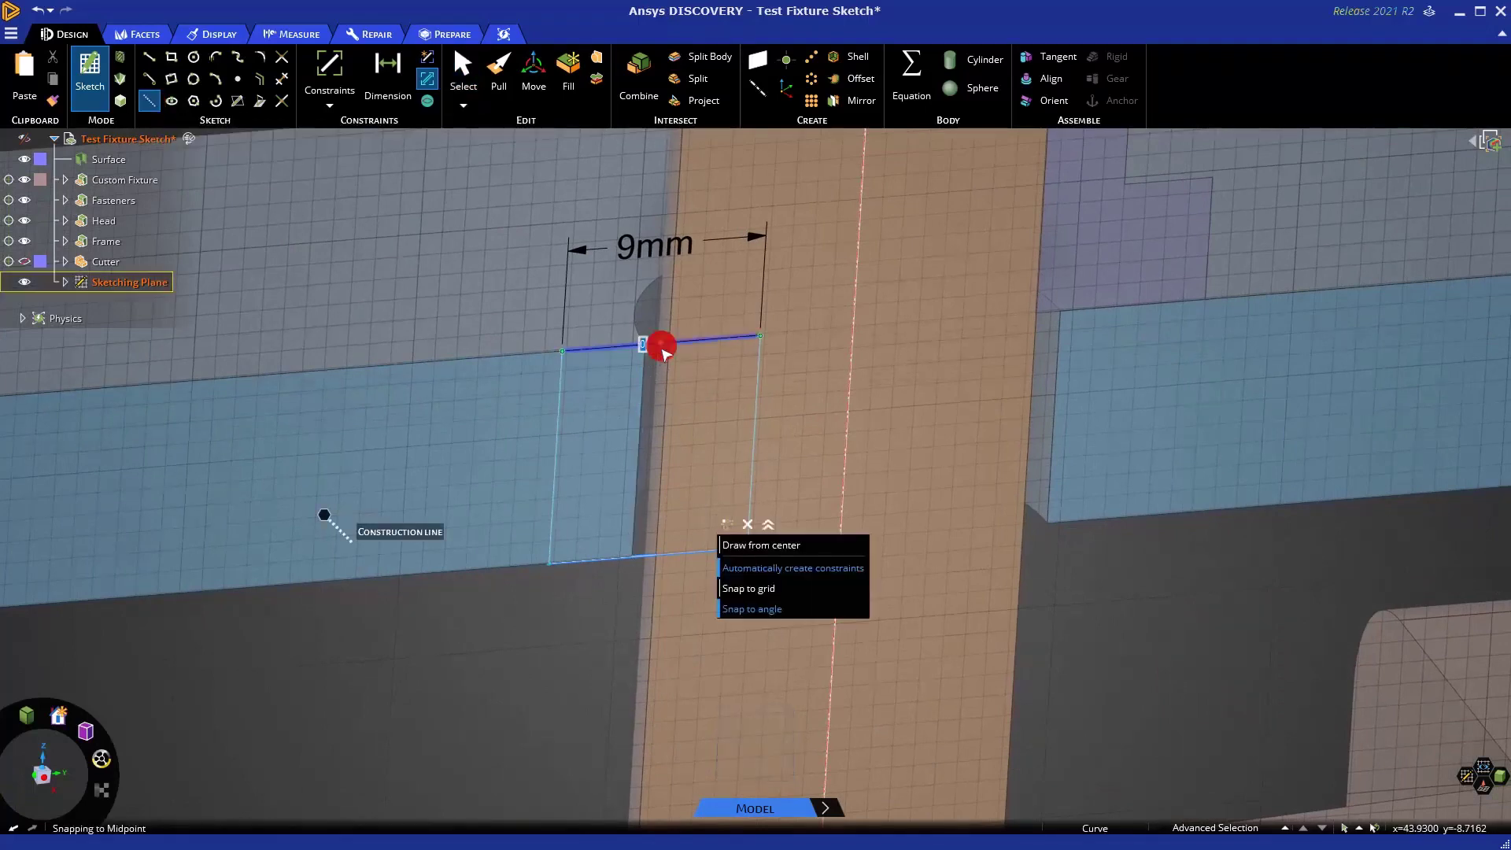
{"action": "left_click", "coordinate": [647, 555]}
{"action": "key", "text": "Escape"}
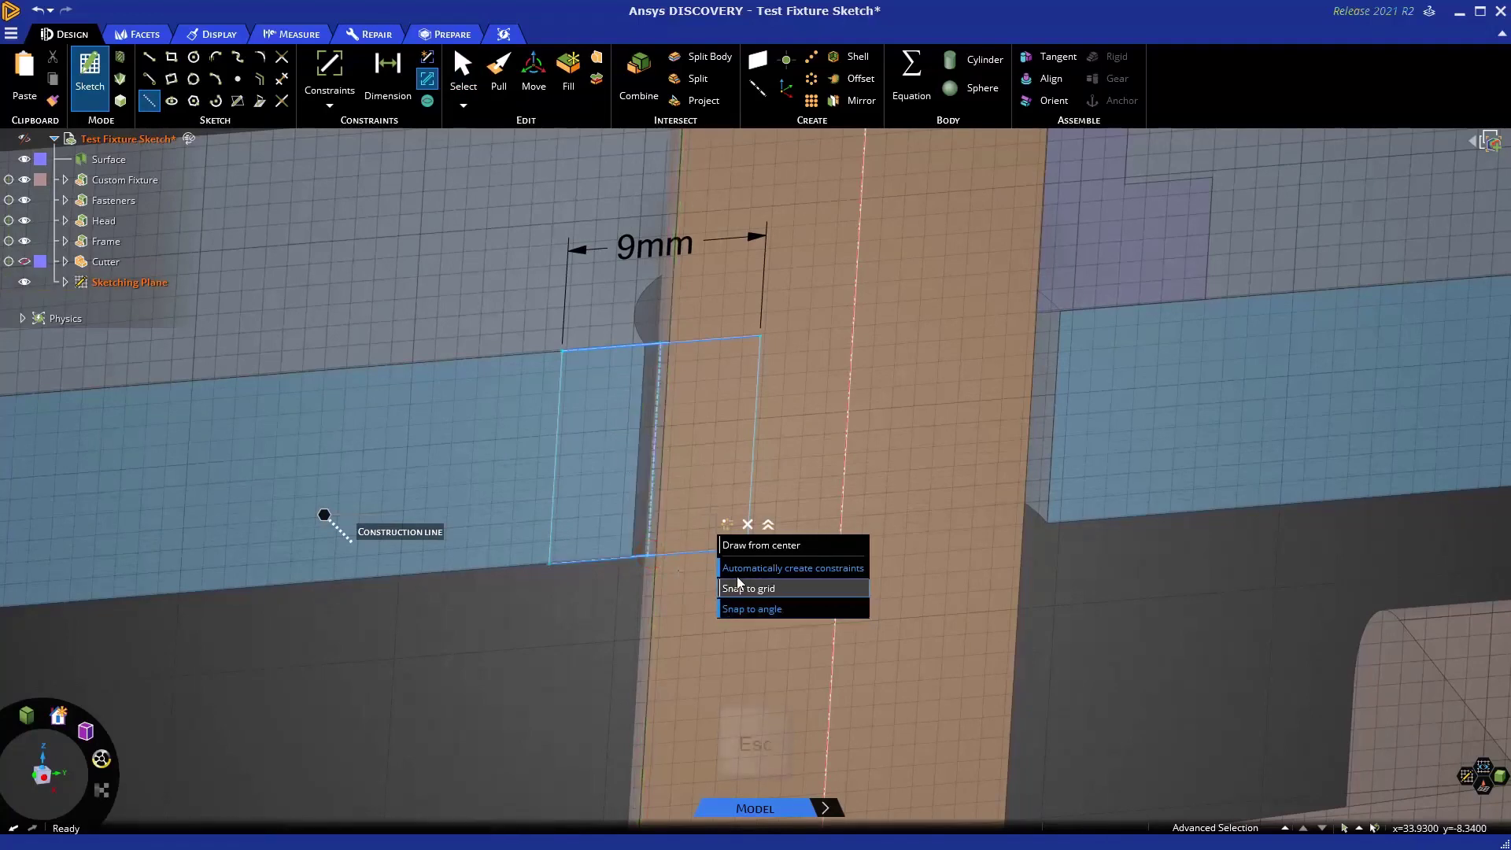
{"action": "key", "text": "Escape"}
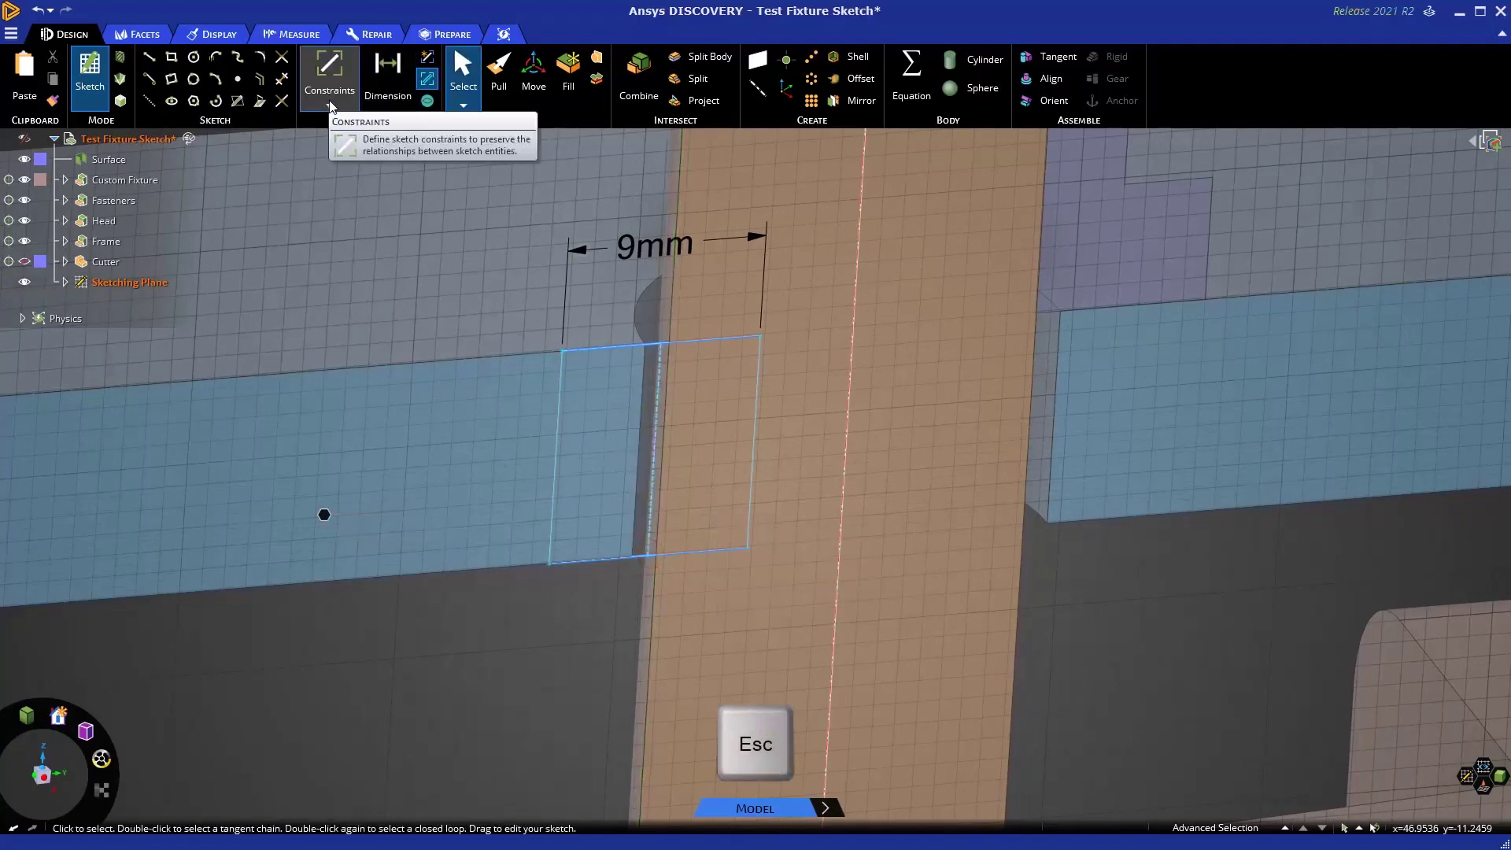
Dimension the construction line 8.72 mm from the red centreline.
{"action": "left_click", "coordinate": [330, 105]}
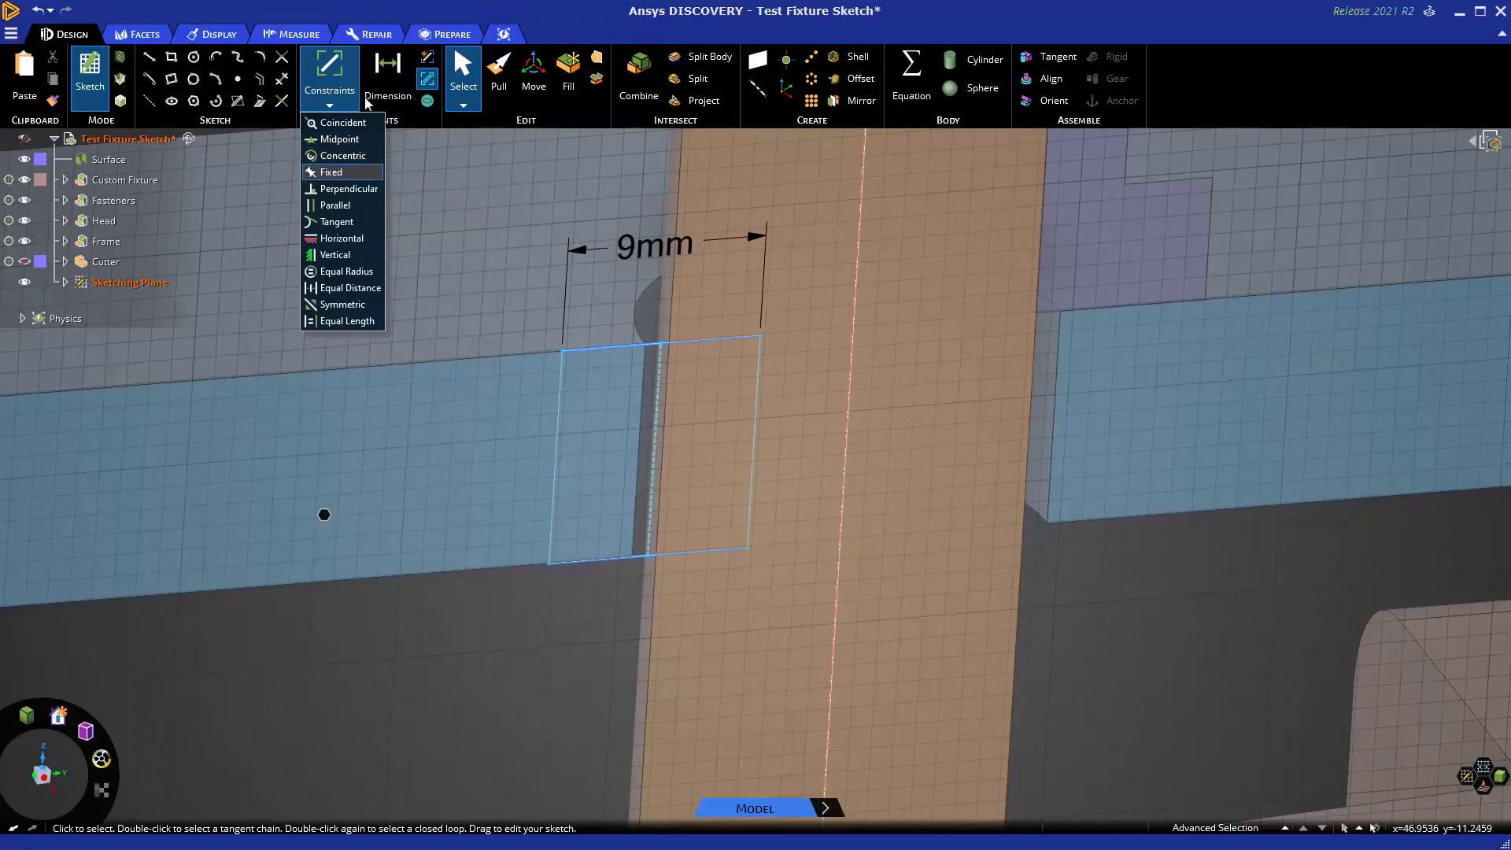
{"action": "left_click", "coordinate": [386, 77]}
{"action": "left_click", "coordinate": [655, 415]}
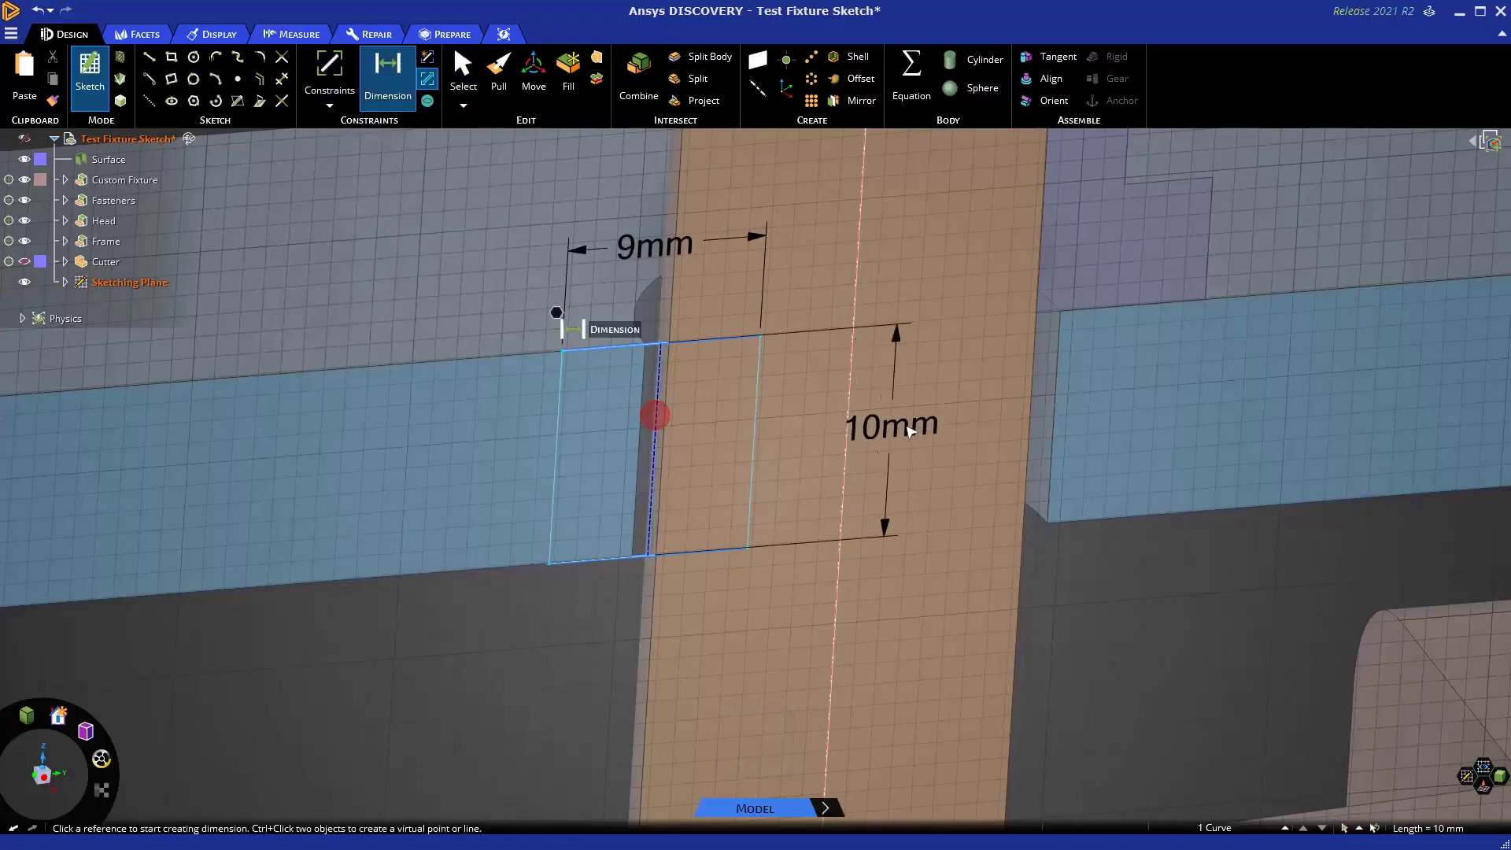
{"action": "left_click", "coordinate": [847, 428]}
{"action": "left_click", "coordinate": [739, 641]}
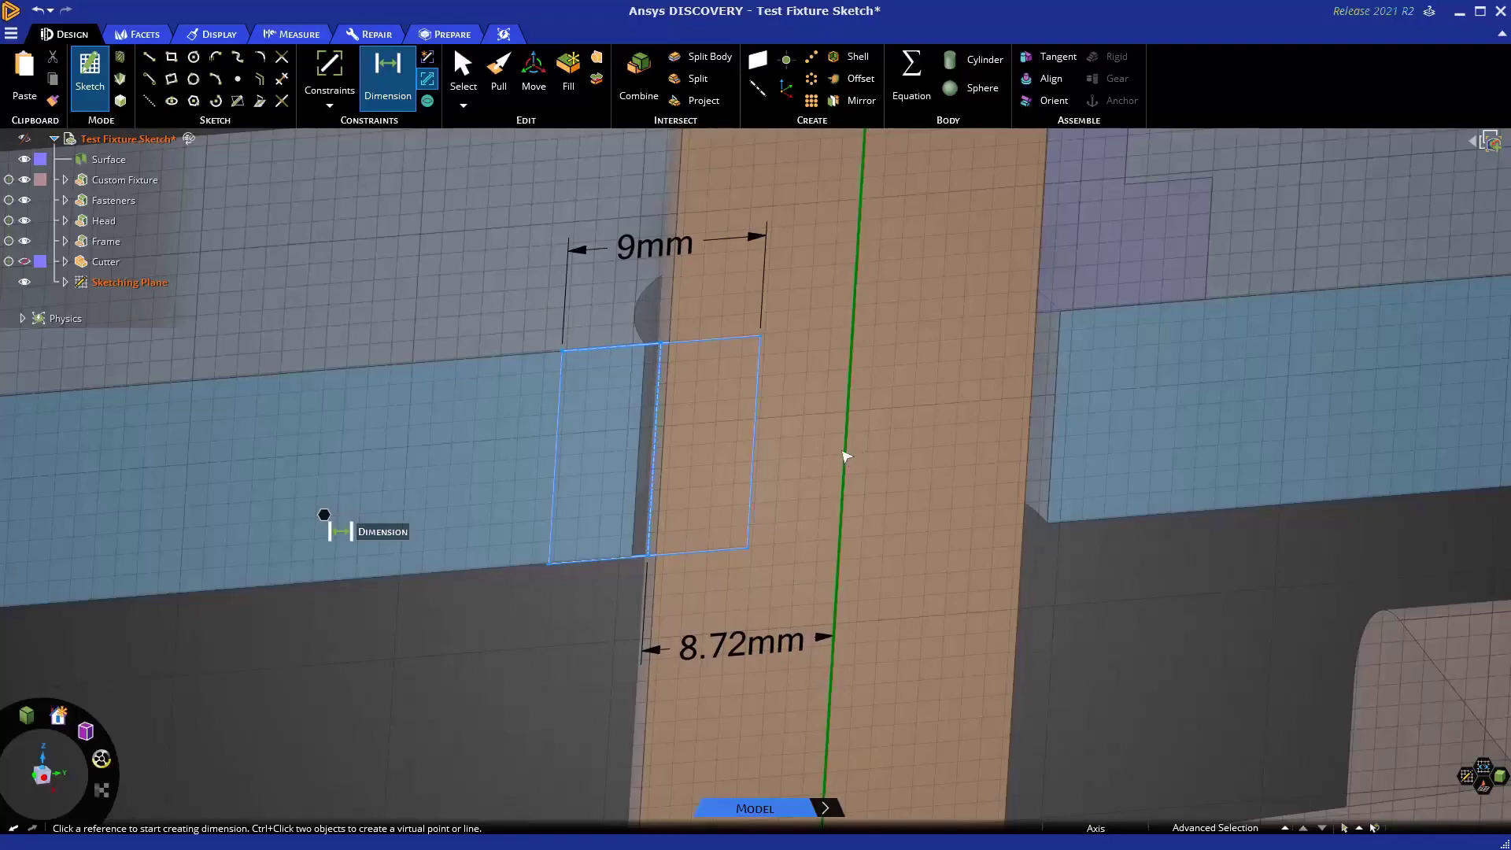
{"action": "key", "text": "Escape"}
{"action": "middle_click_drag", "start_coordinate": [766, 405], "coordinate": [758, 388]}
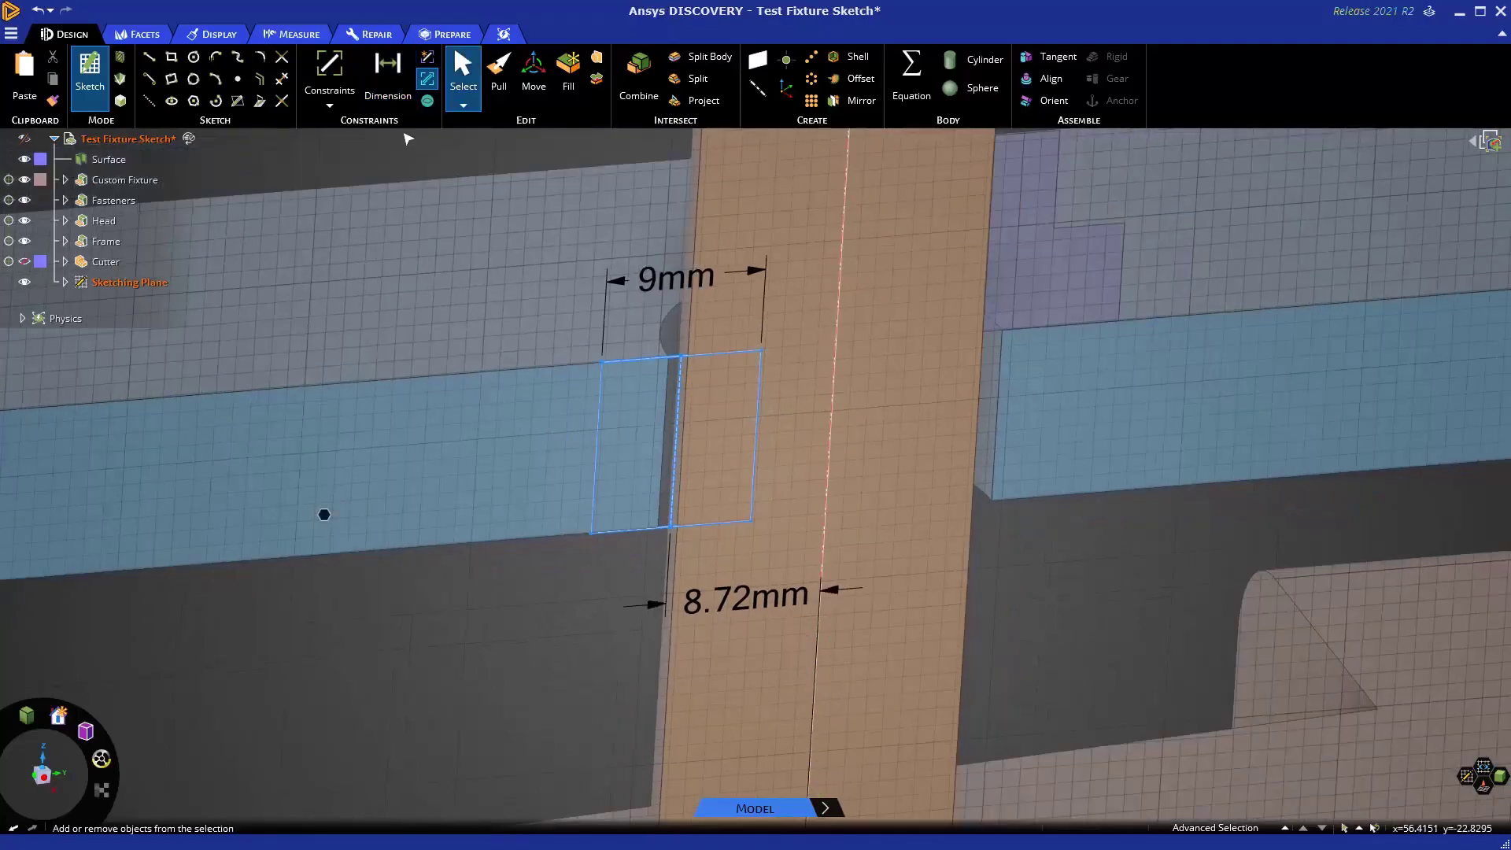
Apply Equal Distance from the construction line to the rectangle's left and right edges.
{"action": "left_click", "coordinate": [330, 93]}
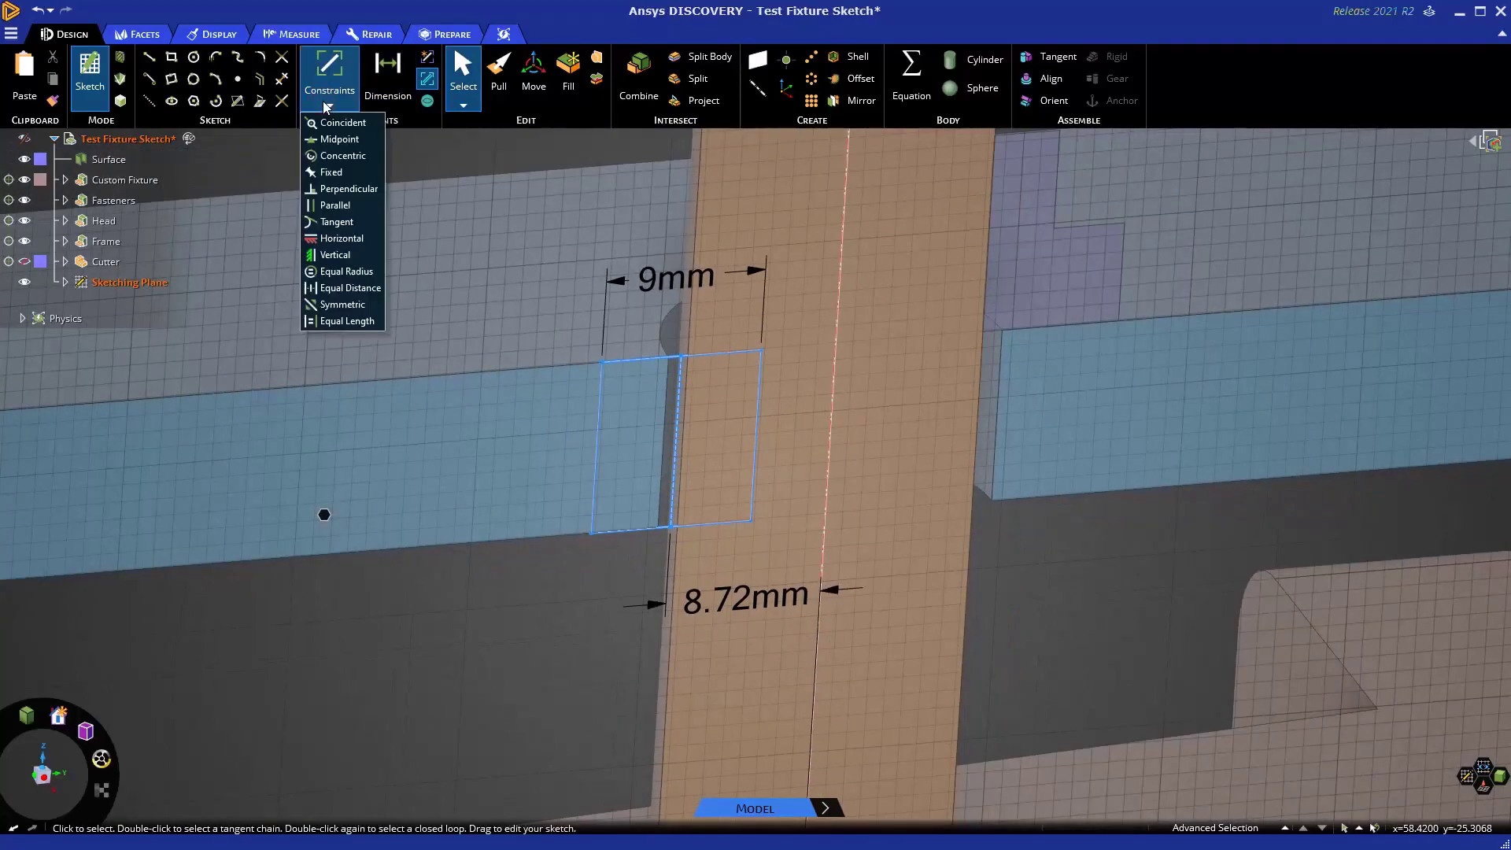
{"action": "left_click", "coordinate": [337, 288]}
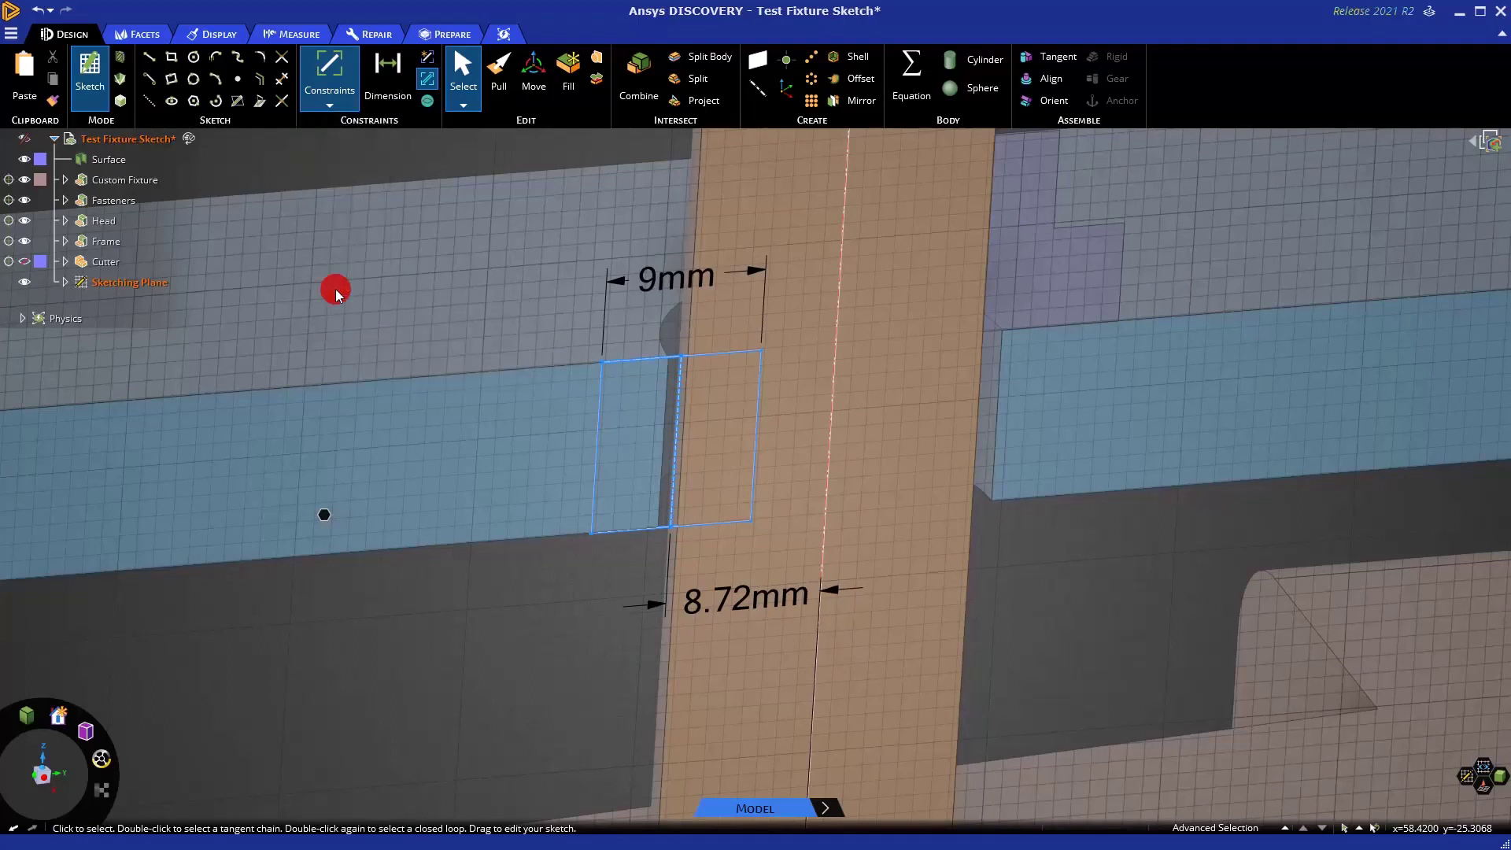
{"action": "left_click", "coordinate": [602, 427]}
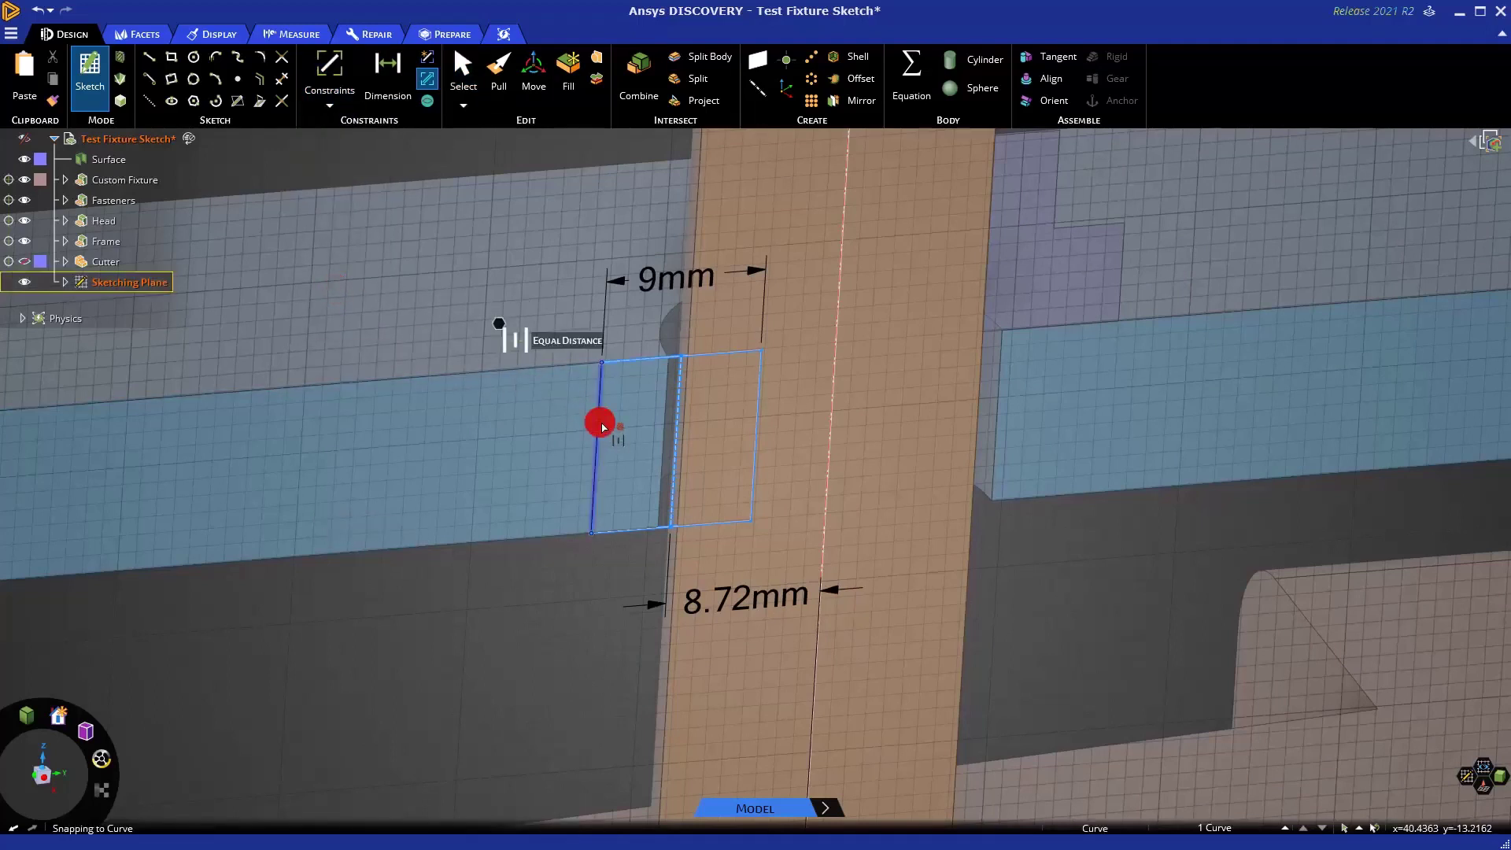
{"action": "left_click", "coordinate": [681, 417]}
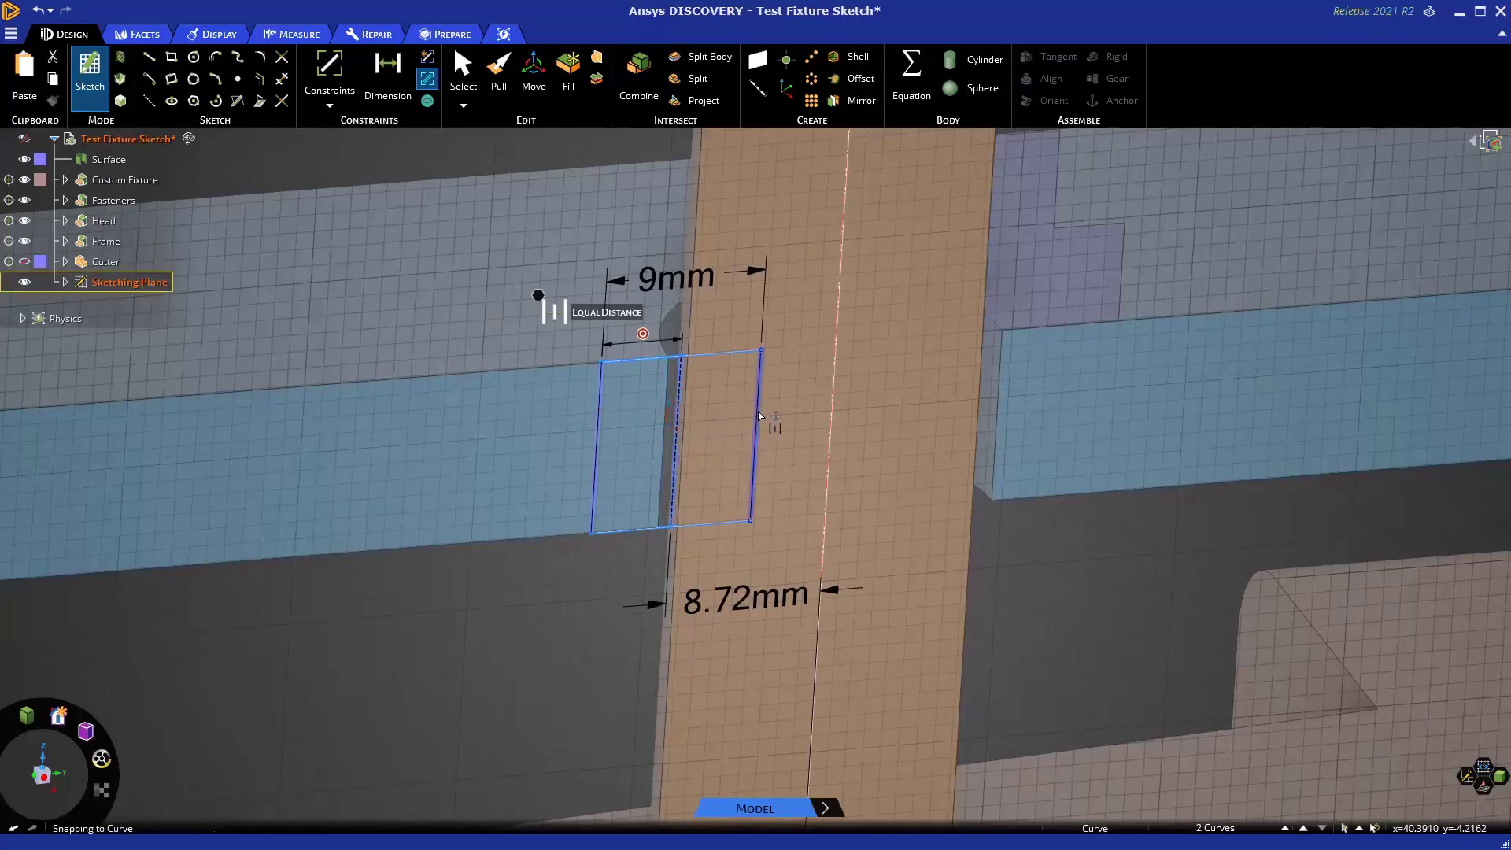
{"action": "left_click", "coordinate": [759, 414]}
{"action": "left_click", "coordinate": [677, 417]}
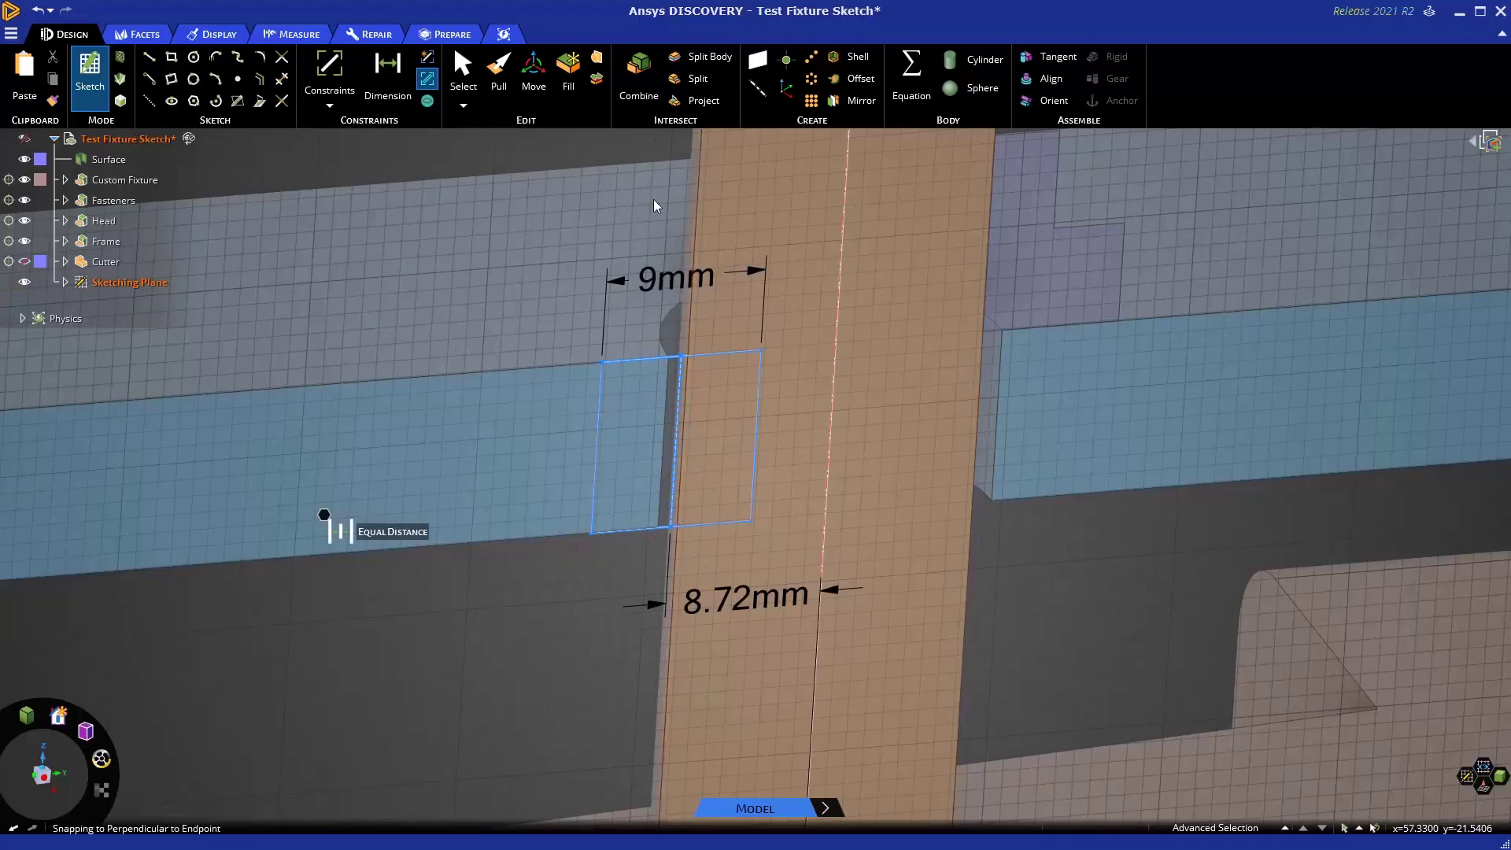
{"action": "key", "text": "Escape"}
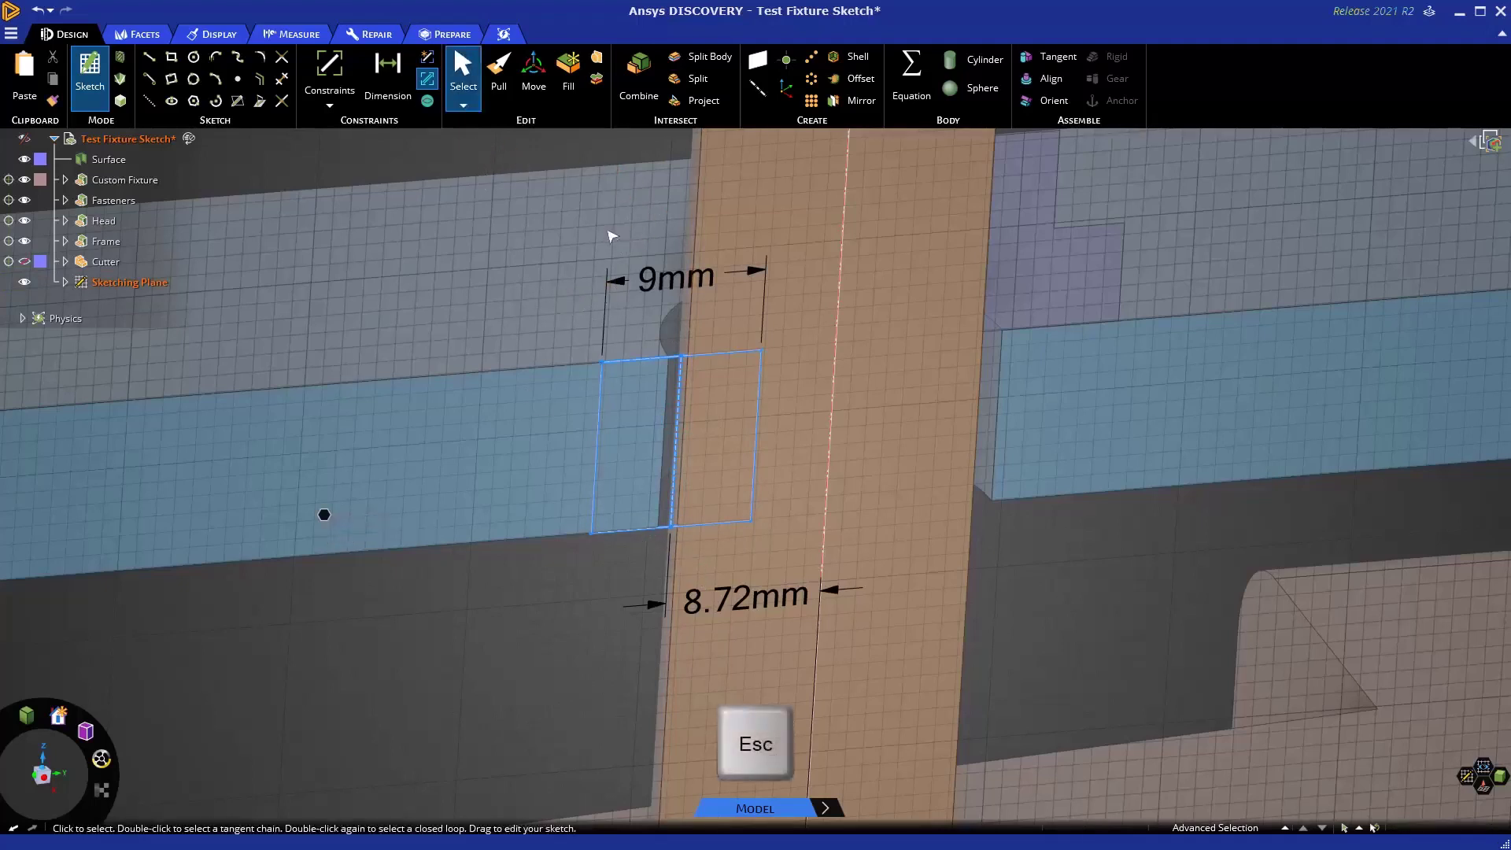
Change the 9 mm width dimension to 5 mm.
{"action": "left_click", "coordinate": [651, 281]}
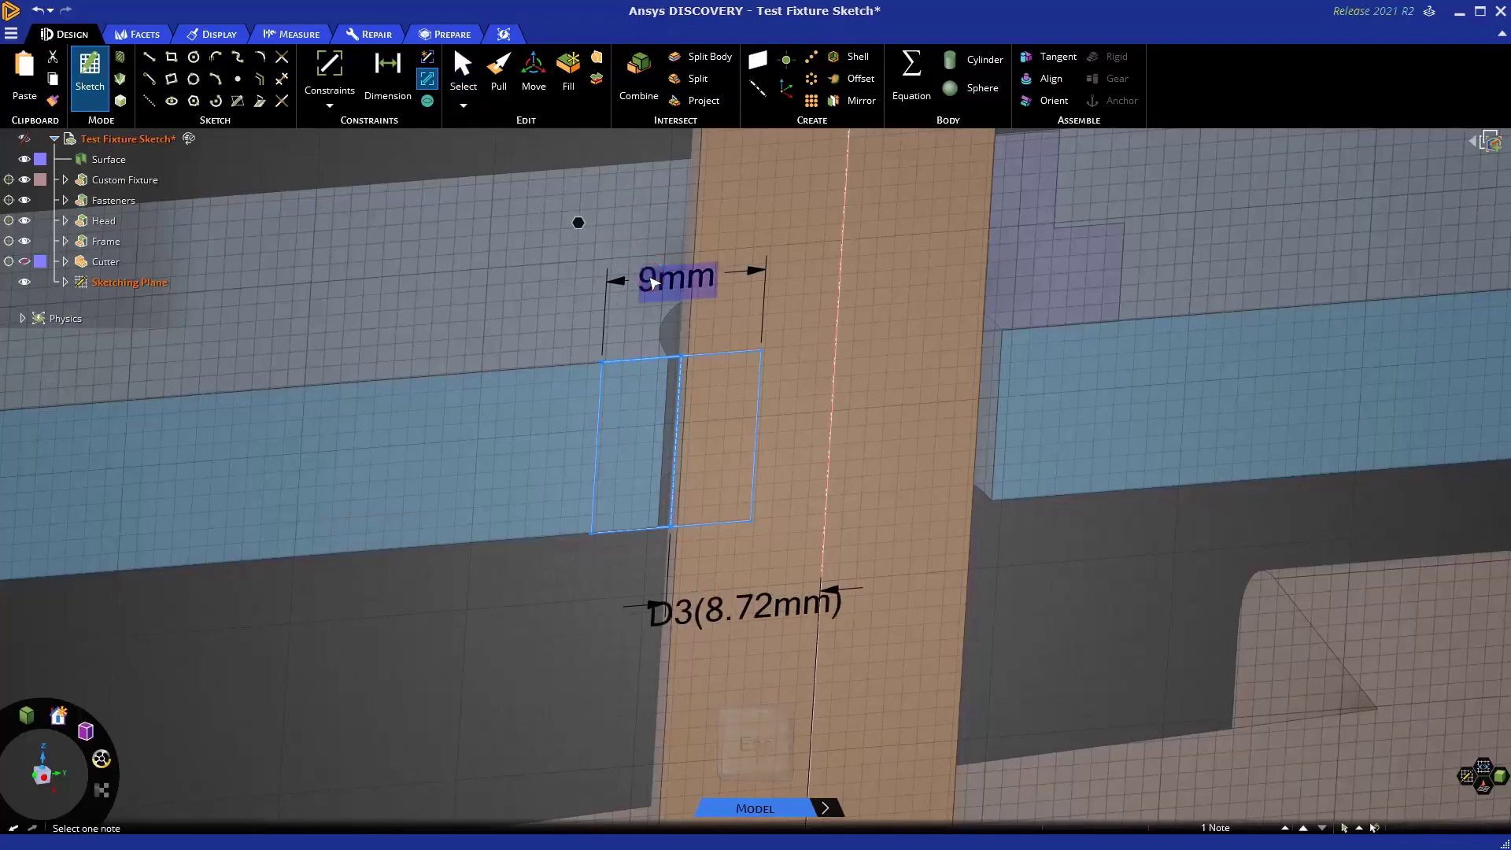
{"action": "type", "text": "5"}
{"action": "key", "text": "Return"}
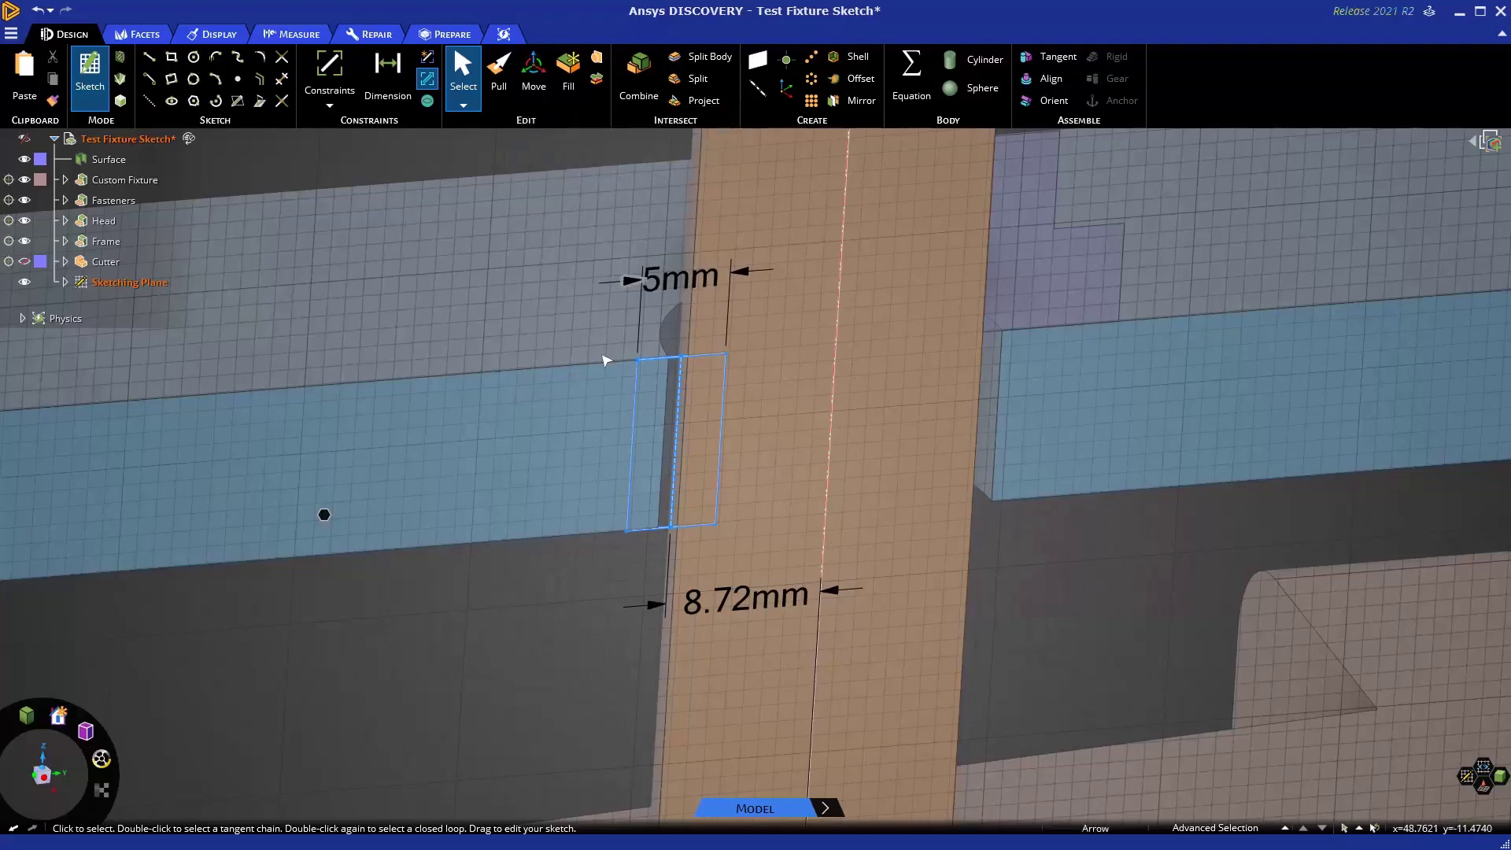
Exit the sketch via Pull and select the new rectangular surface patch beside the hole.
{"action": "left_click", "coordinate": [499, 85]}
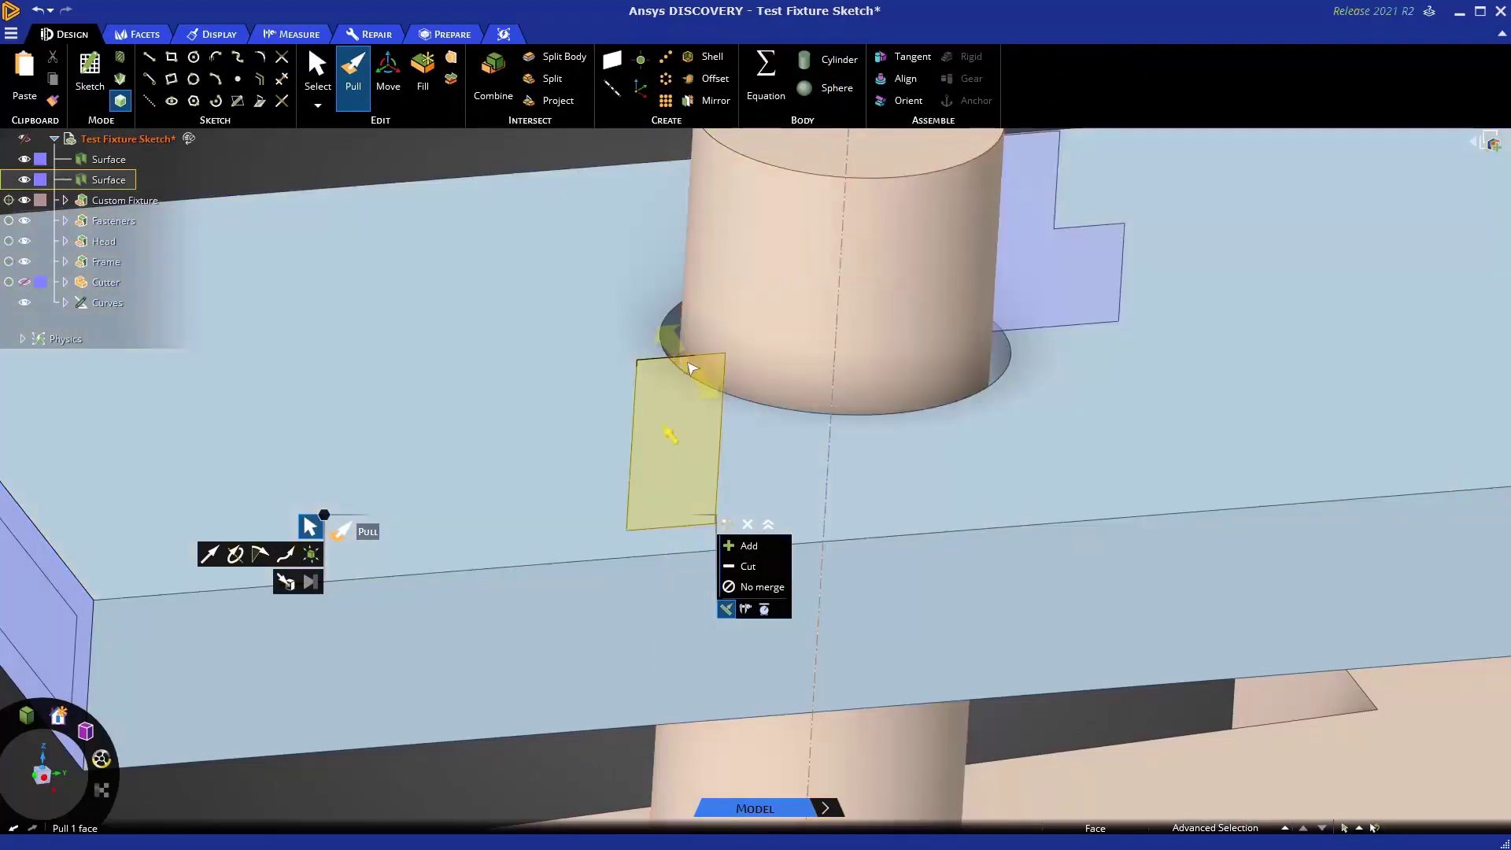
{"action": "left_click", "coordinate": [691, 369]}
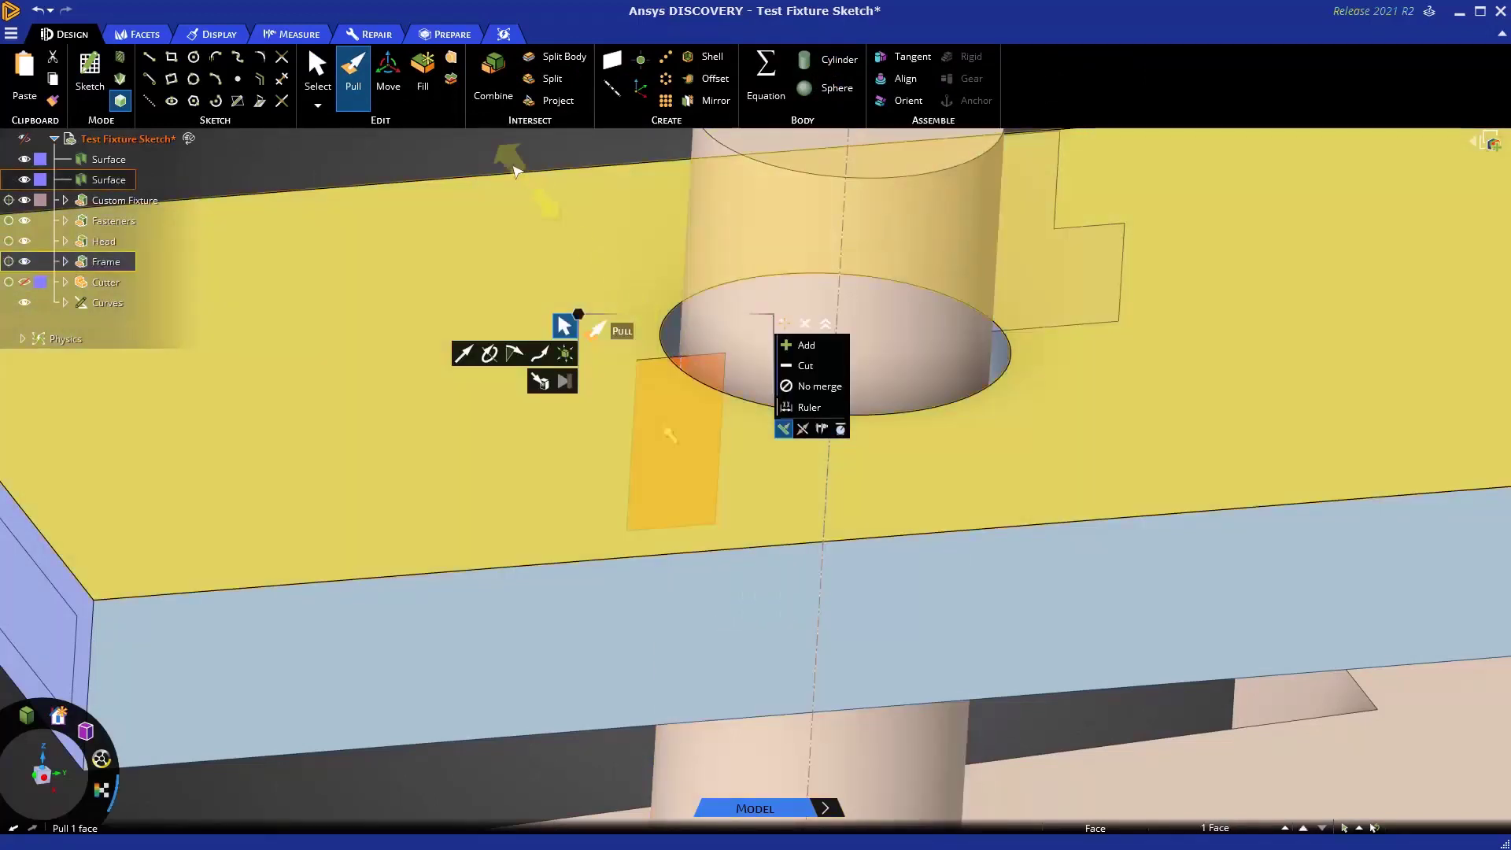
{"action": "key", "text": "Escape"}
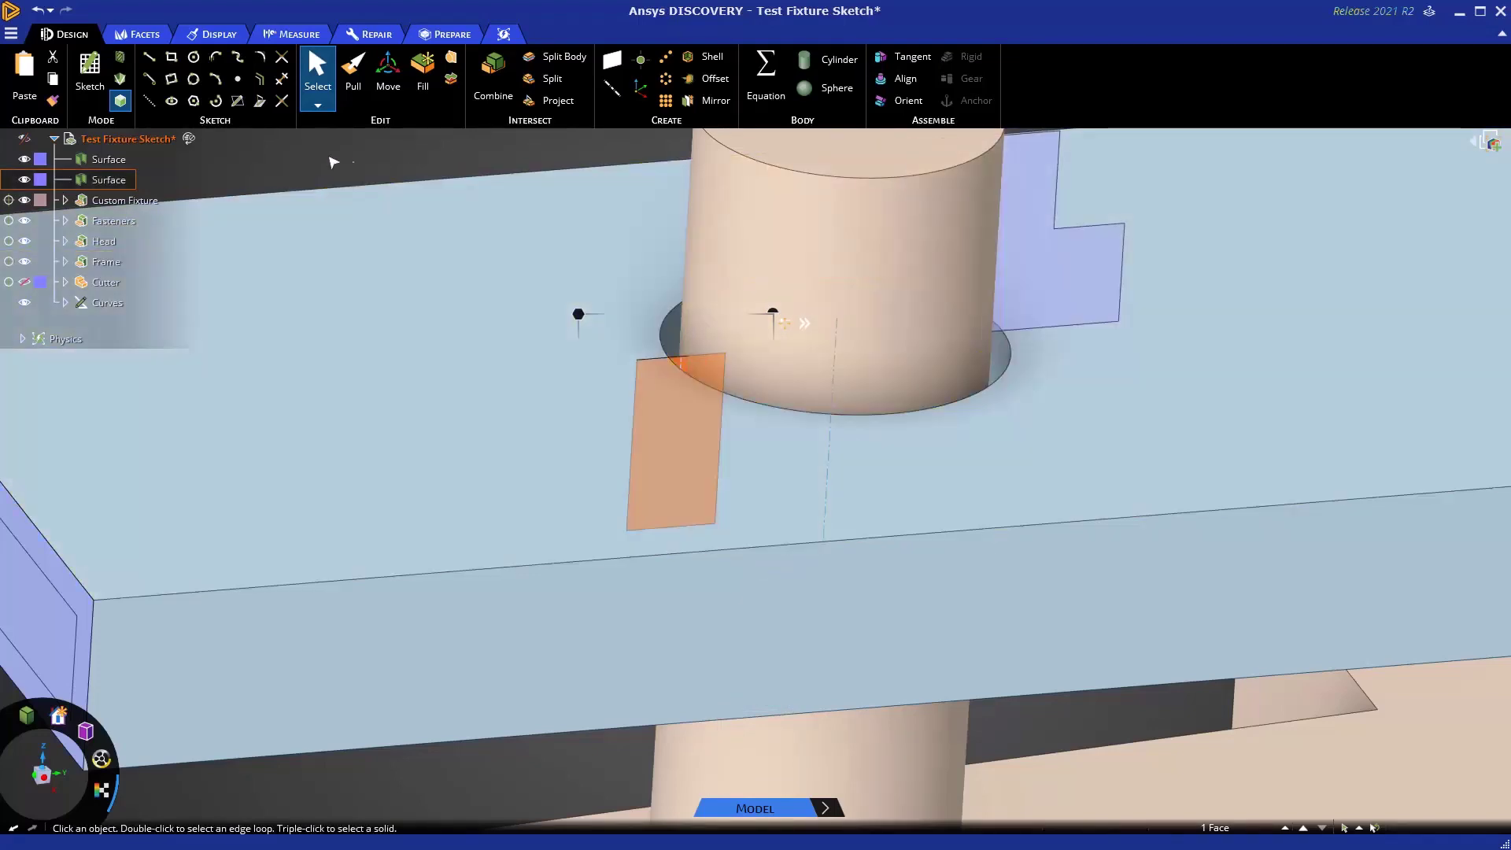
{"action": "left_click", "coordinate": [330, 160]}
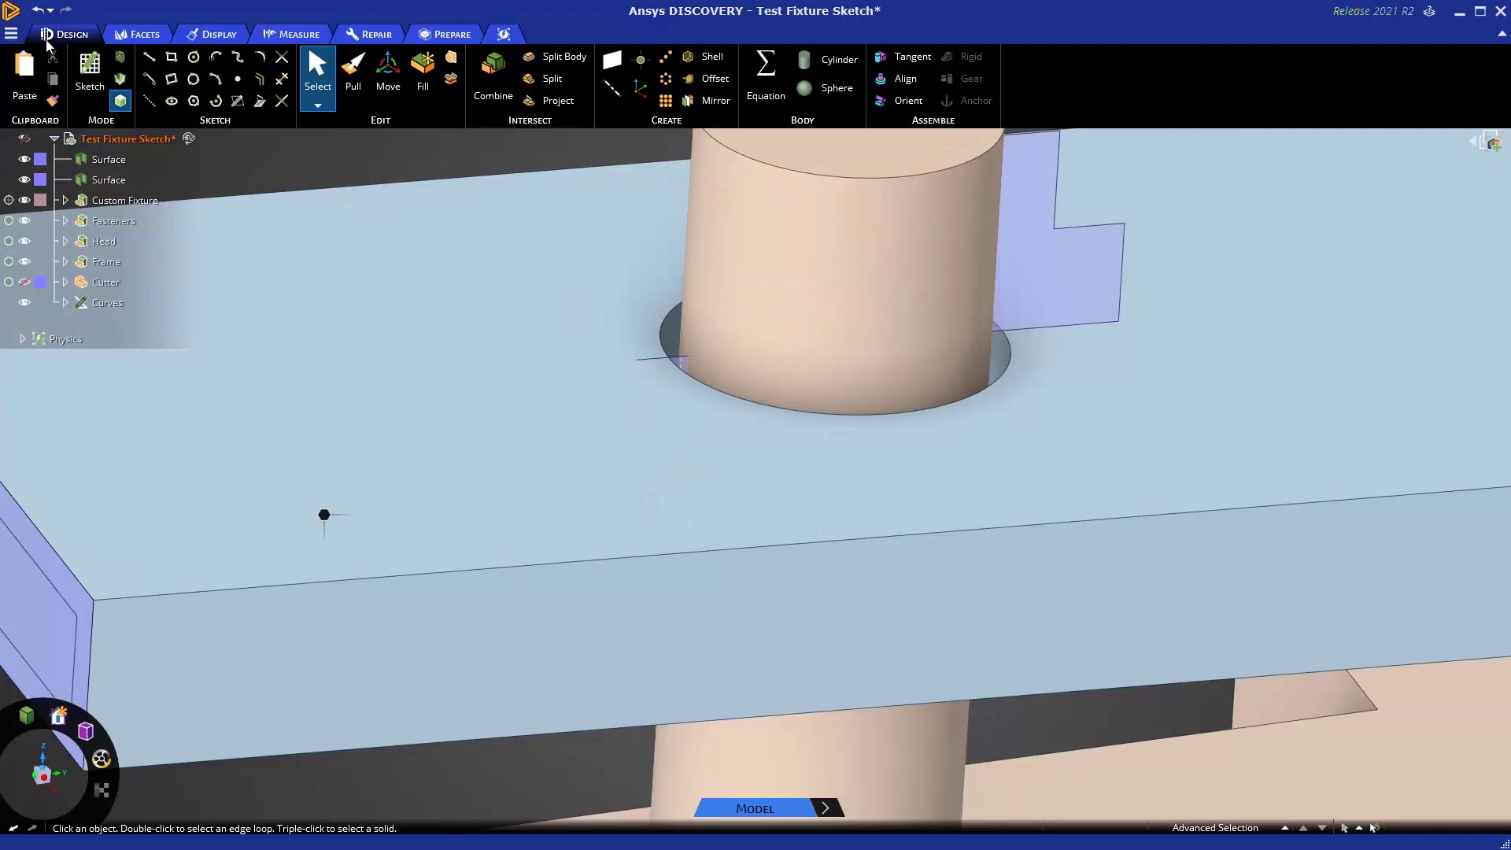
{"action": "left_click", "coordinate": [15, 35]}
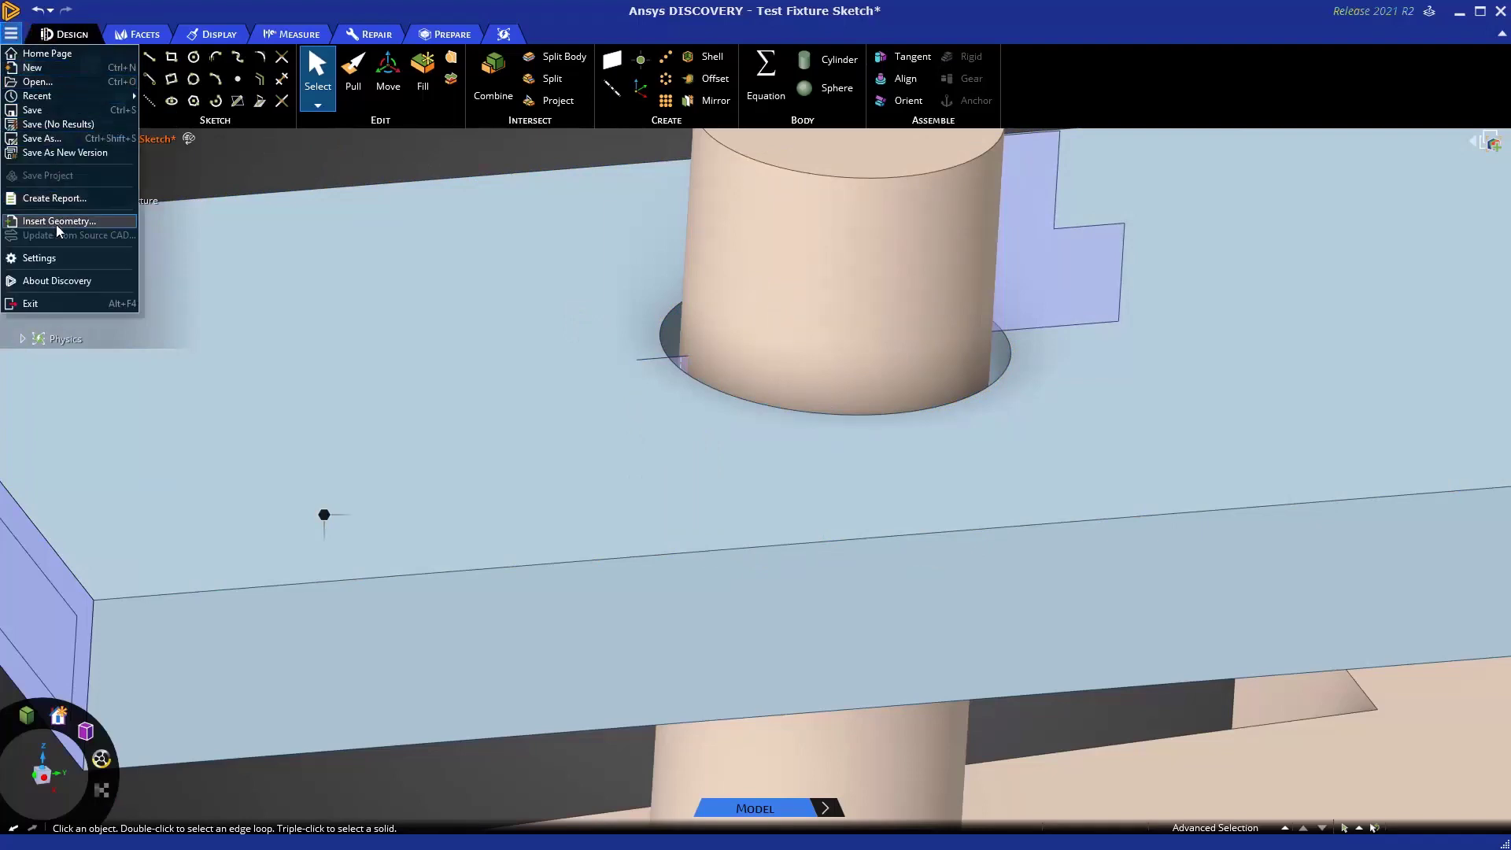
{"action": "left_click", "coordinate": [65, 260]}
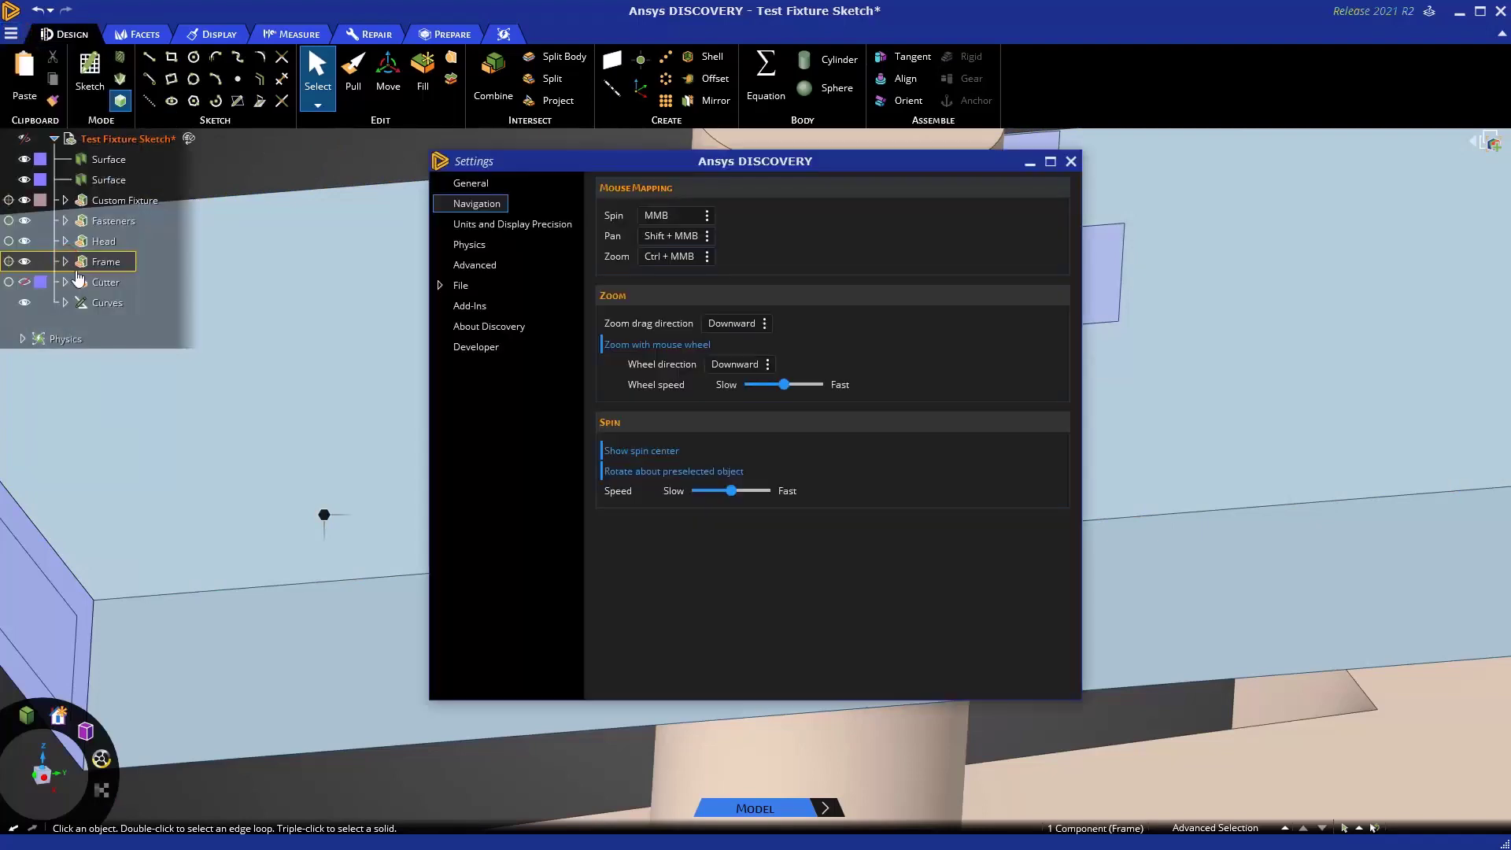
{"action": "left_click", "coordinate": [499, 267]}
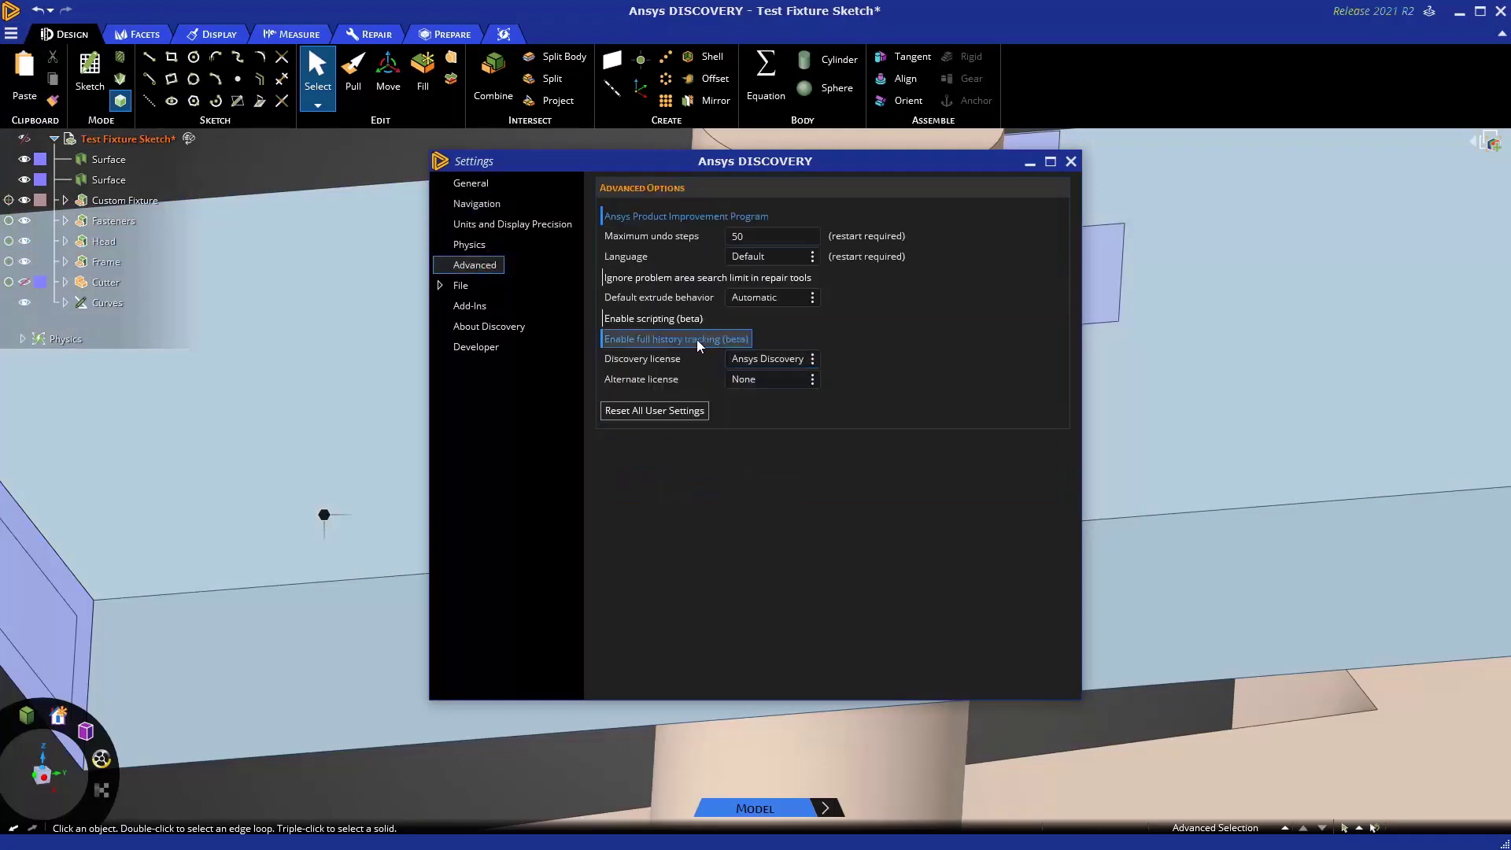
{"action": "left_click", "coordinate": [1071, 161]}
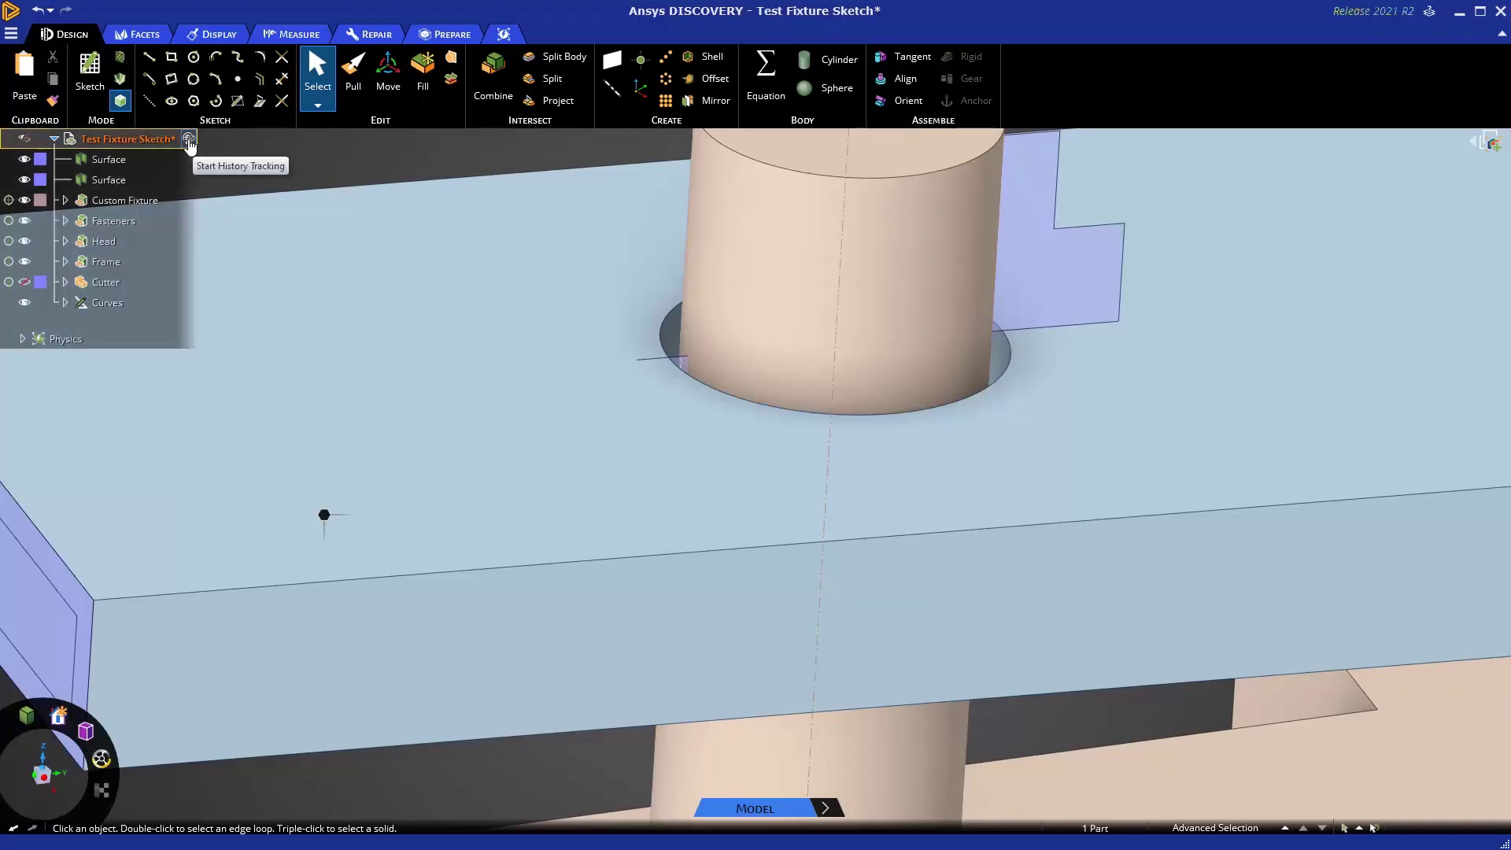
Start history tracking, then select the plate's edge face together with the thin surface.
{"action": "left_click", "coordinate": [189, 142]}
{"action": "scroll", "coordinate": [572, 398], "scroll_direction": "down", "scroll_amount": 3}
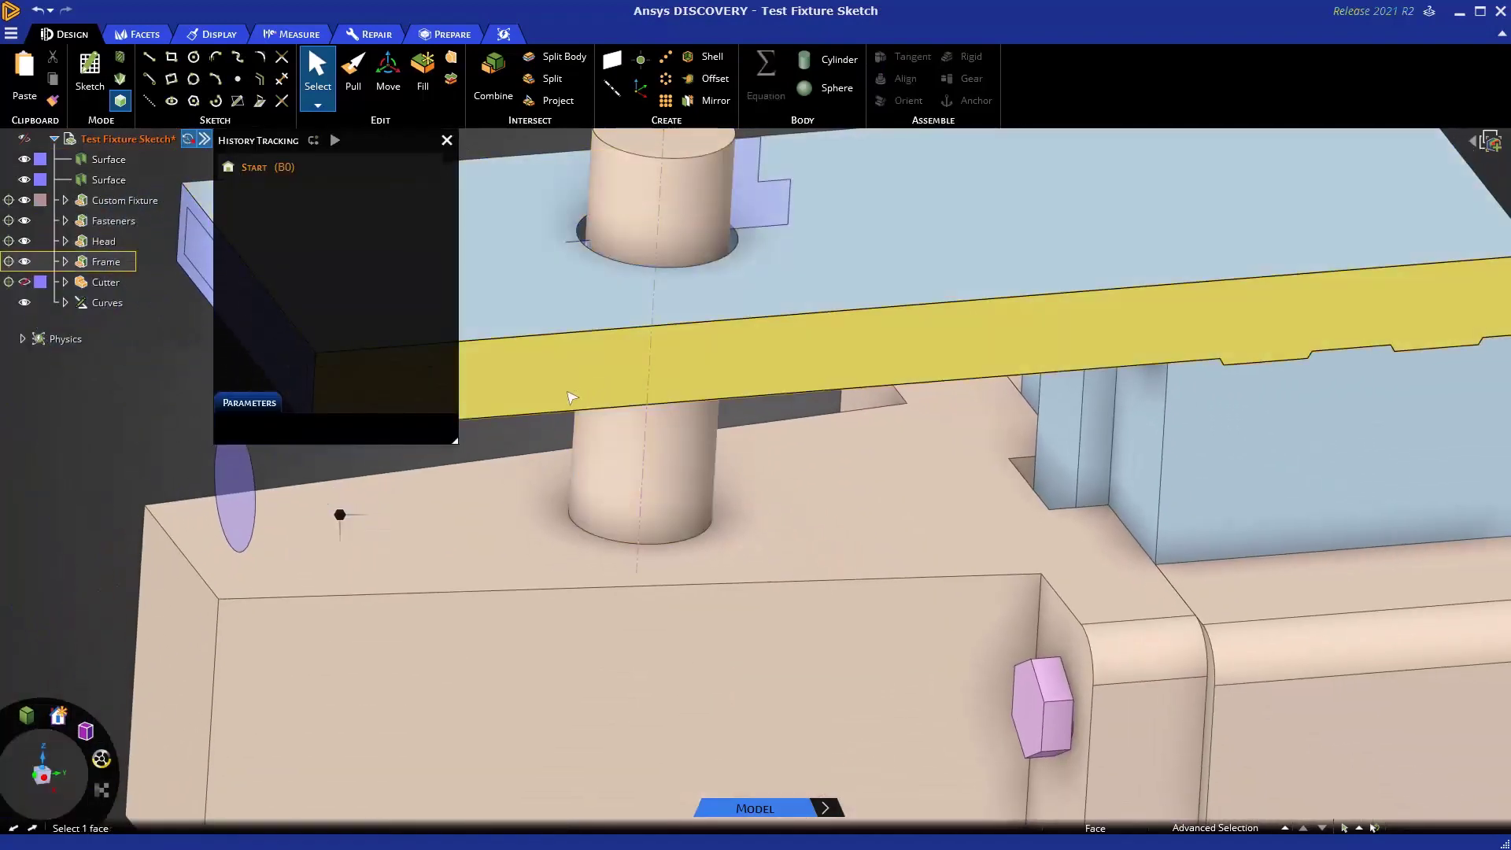
{"action": "left_click", "coordinate": [572, 398]}
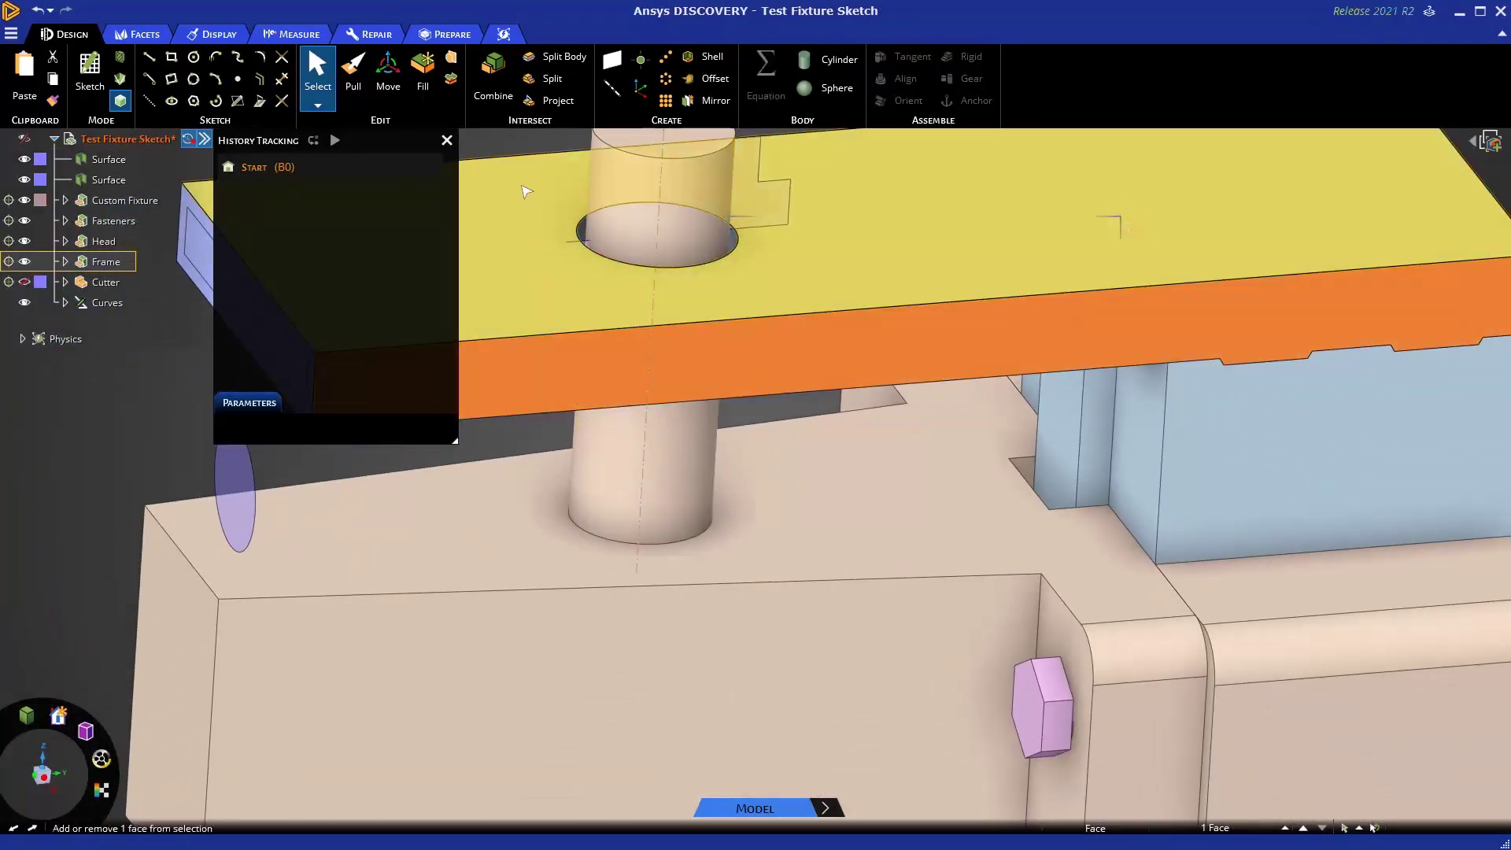
{"action": "left_click", "coordinate": [526, 192], "text": "ctrl"}
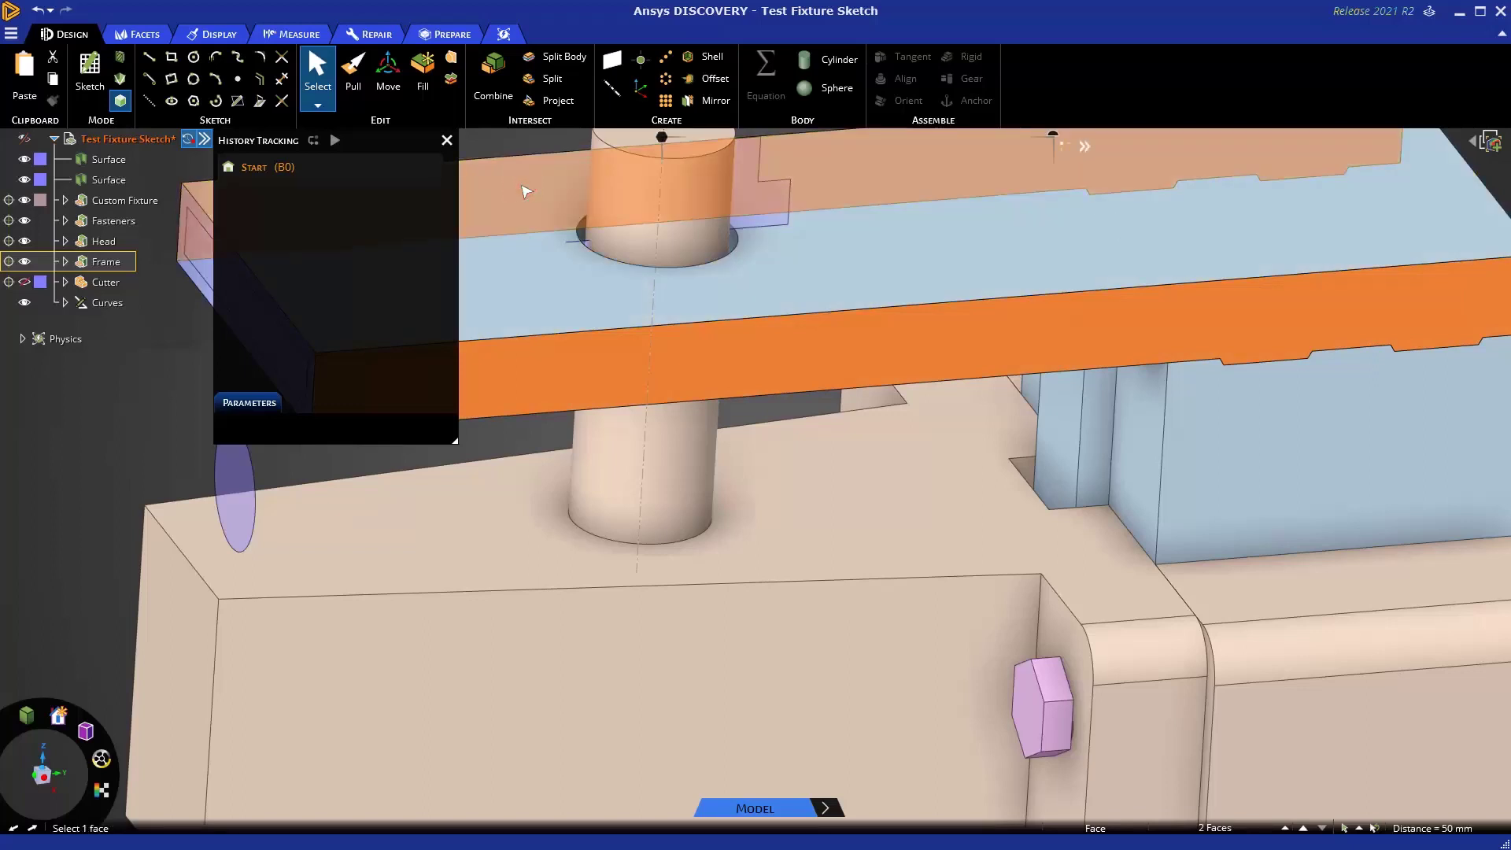
{"action": "middle_click_drag", "start_coordinate": [573, 294], "coordinate": [624, 288]}
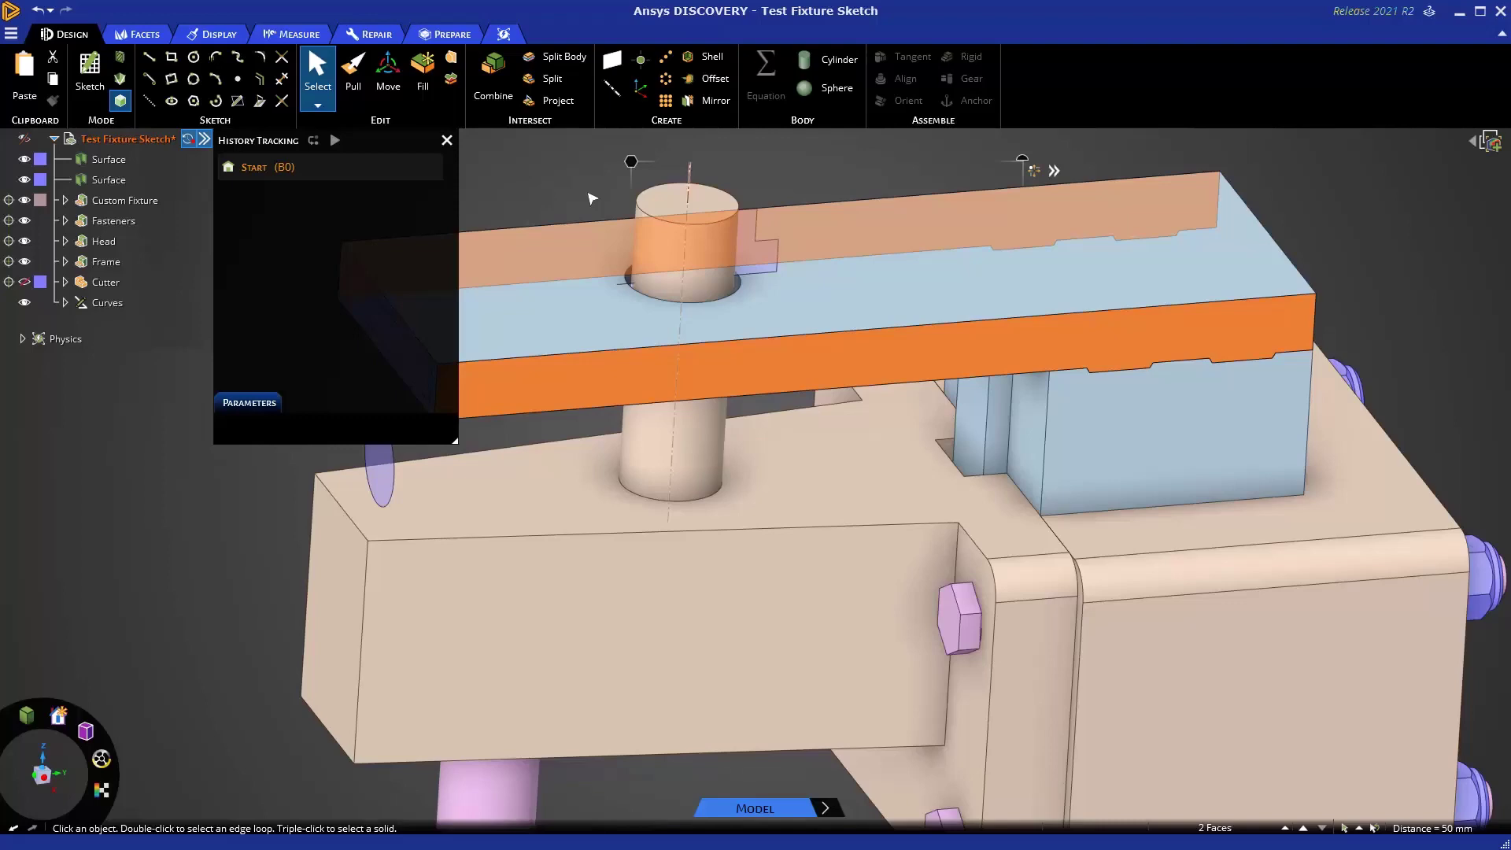
Sketch a diagonal line from the beam's lower edge to the blue block's edge.
{"action": "key", "text": "l"}
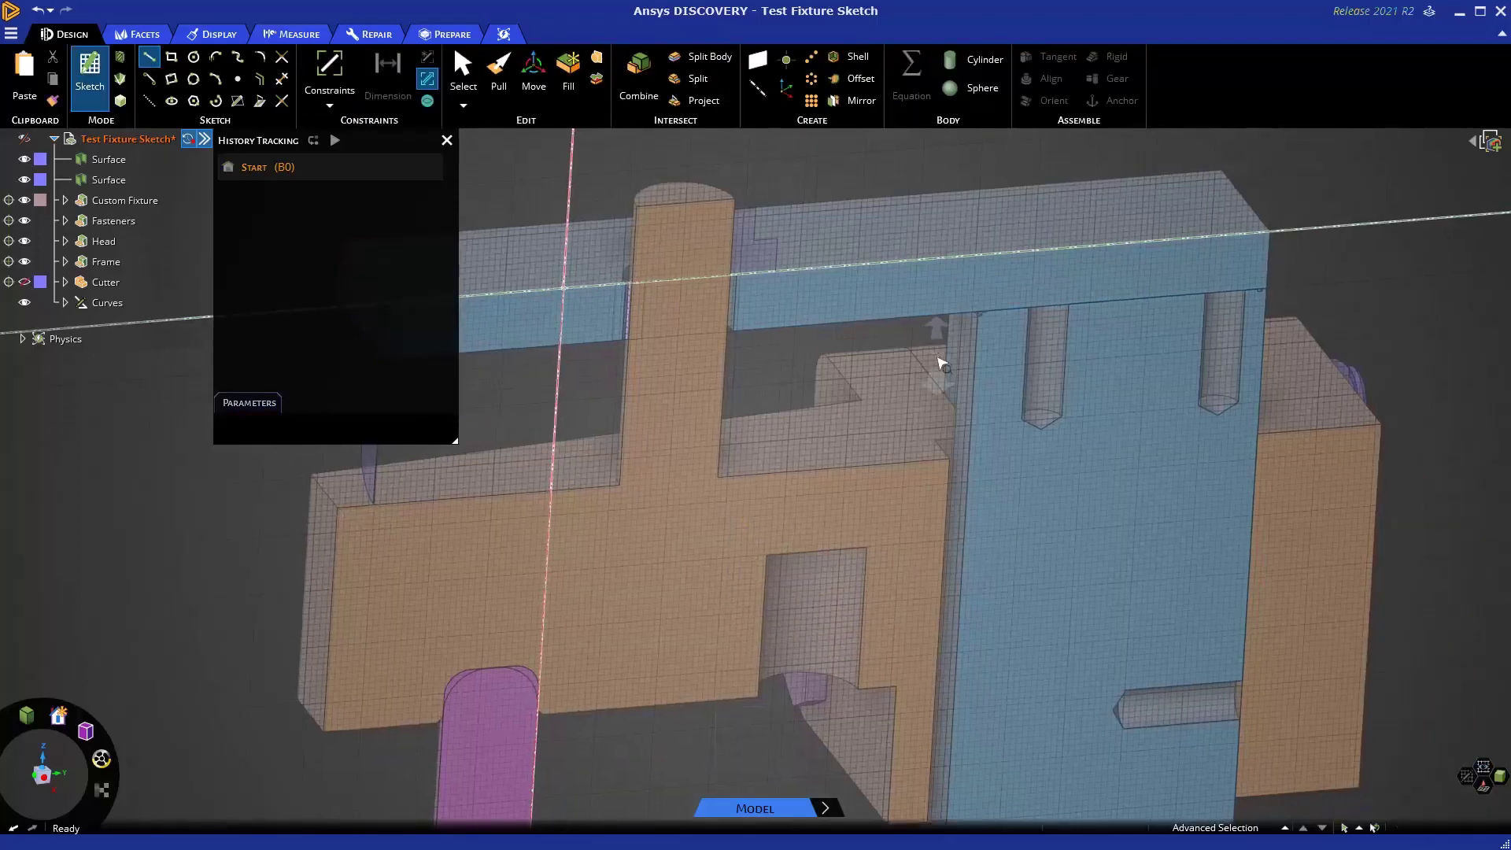
{"action": "scroll", "coordinate": [929, 394], "scroll_direction": "up", "scroll_amount": 5}
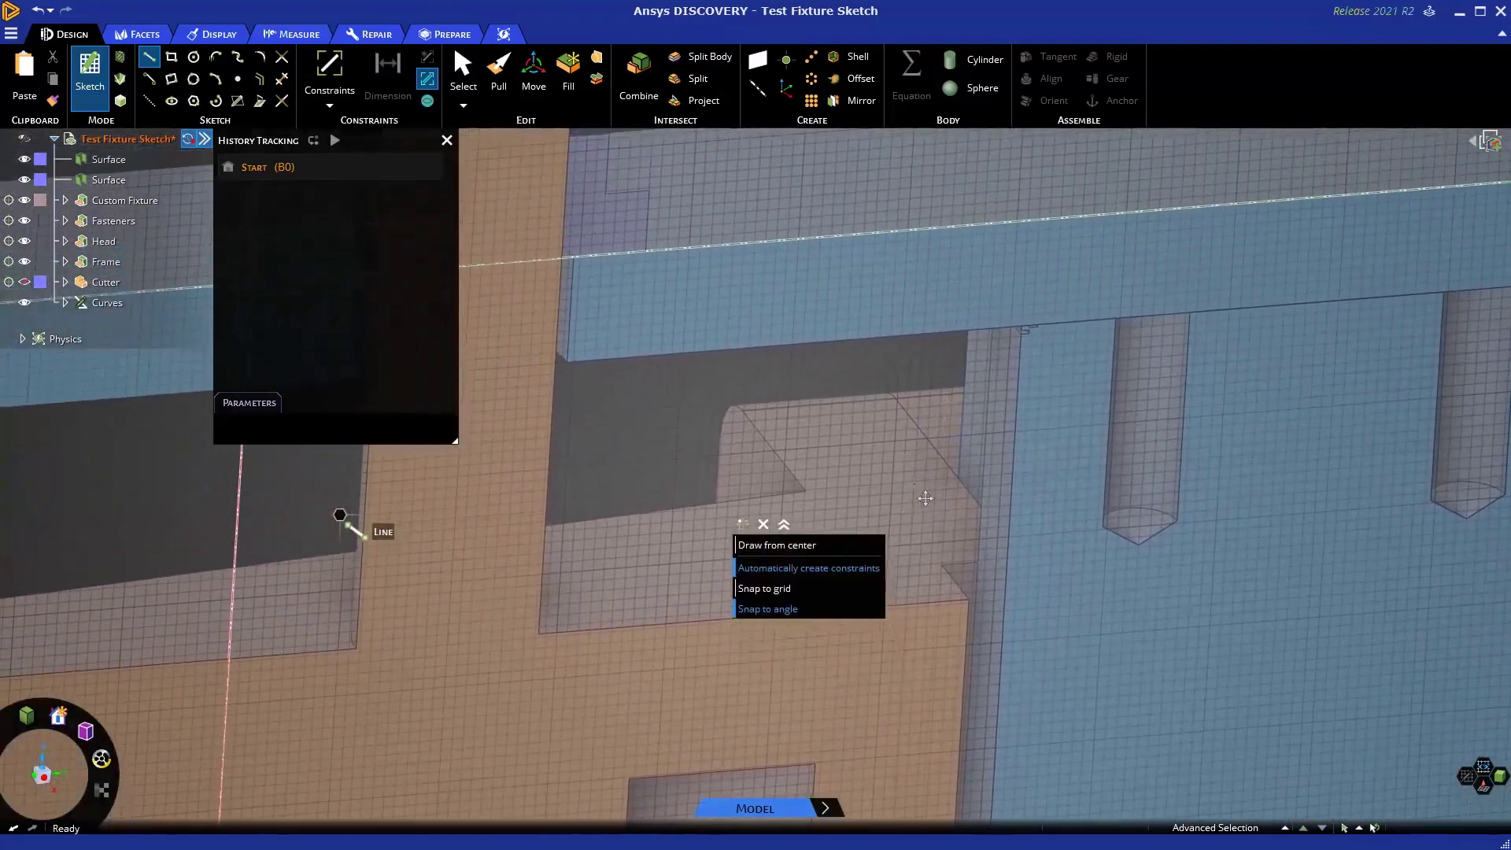
{"action": "left_click", "coordinate": [710, 356]}
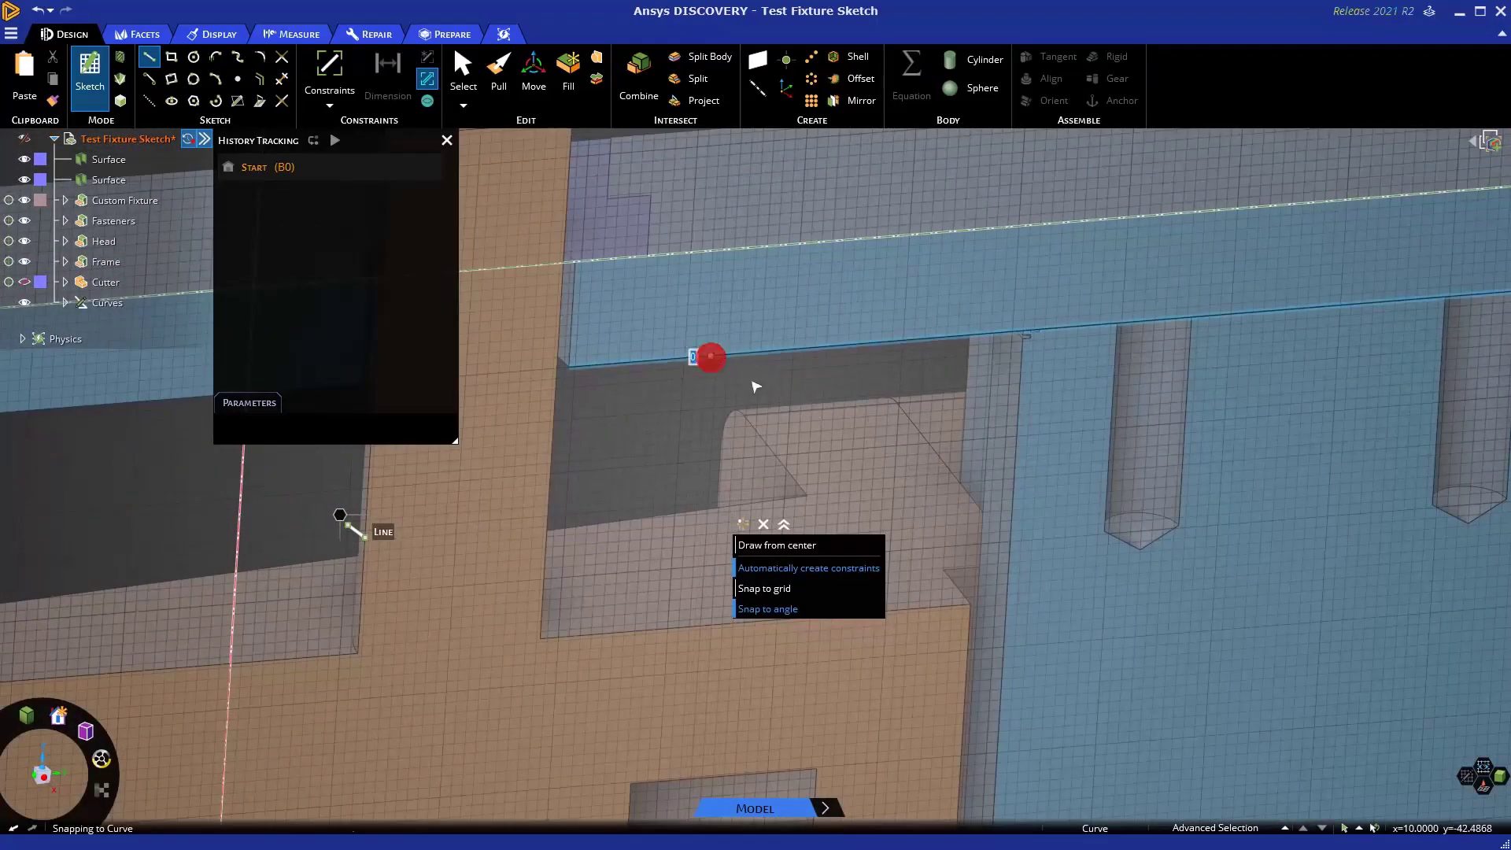
{"action": "left_click", "coordinate": [1011, 577]}
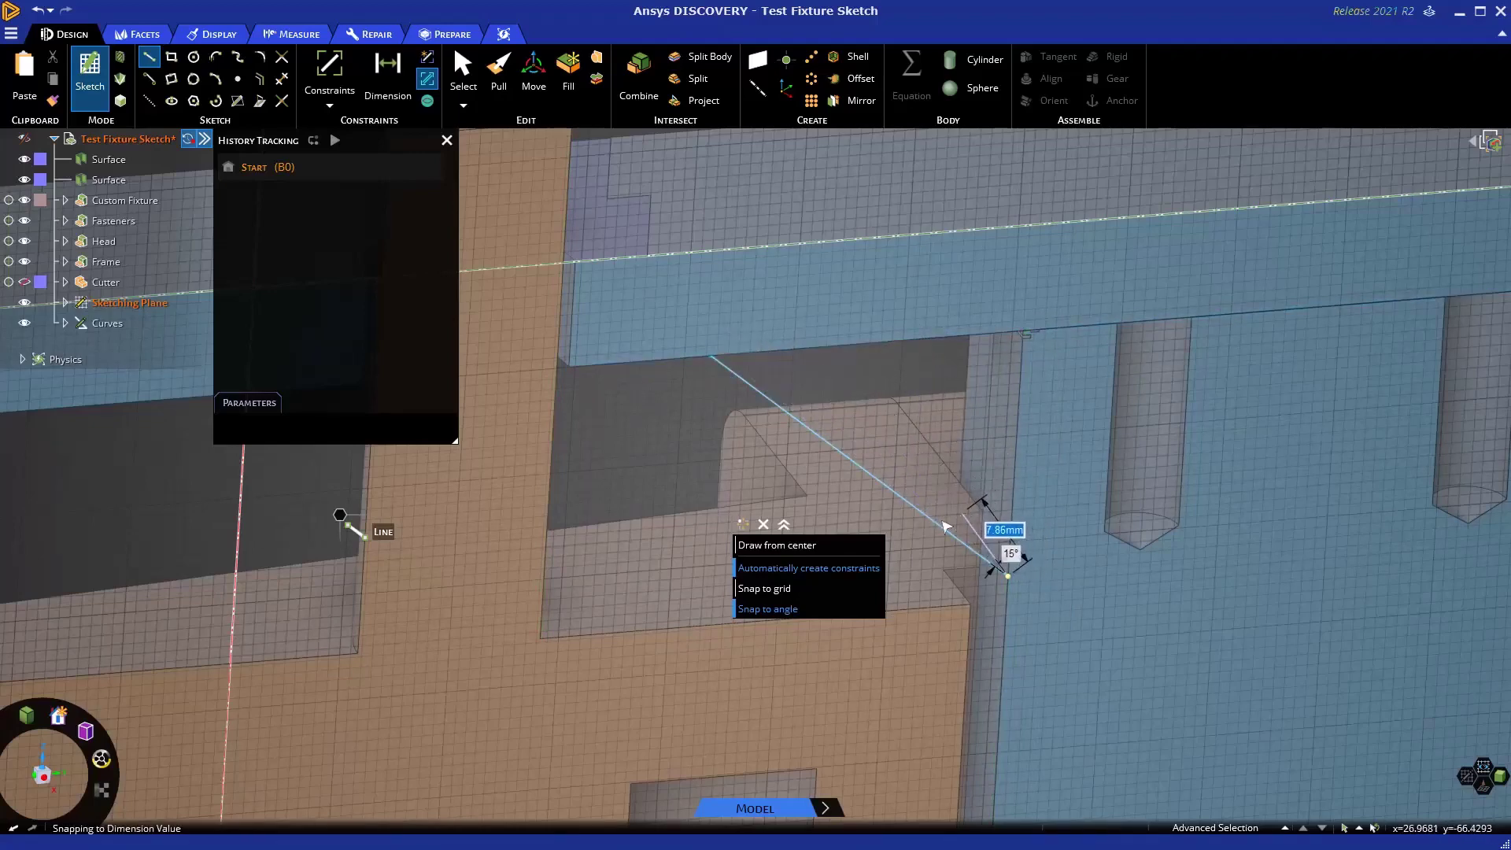
{"action": "key", "text": "Escape"}
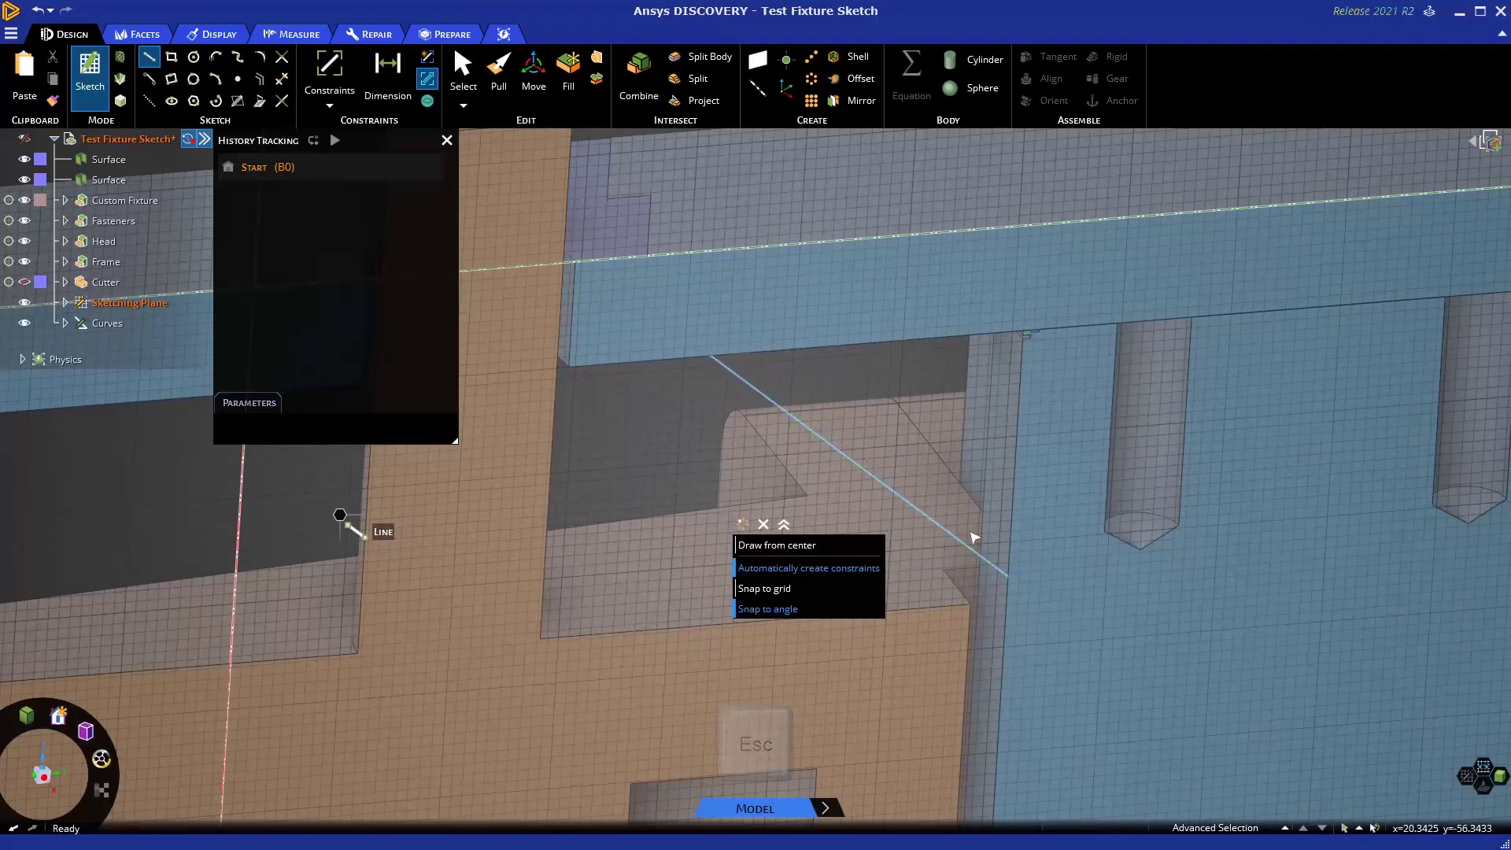
Project the beam's top edge and the blue block's vertical edge onto the sketch.
{"action": "left_click", "coordinate": [258, 107]}
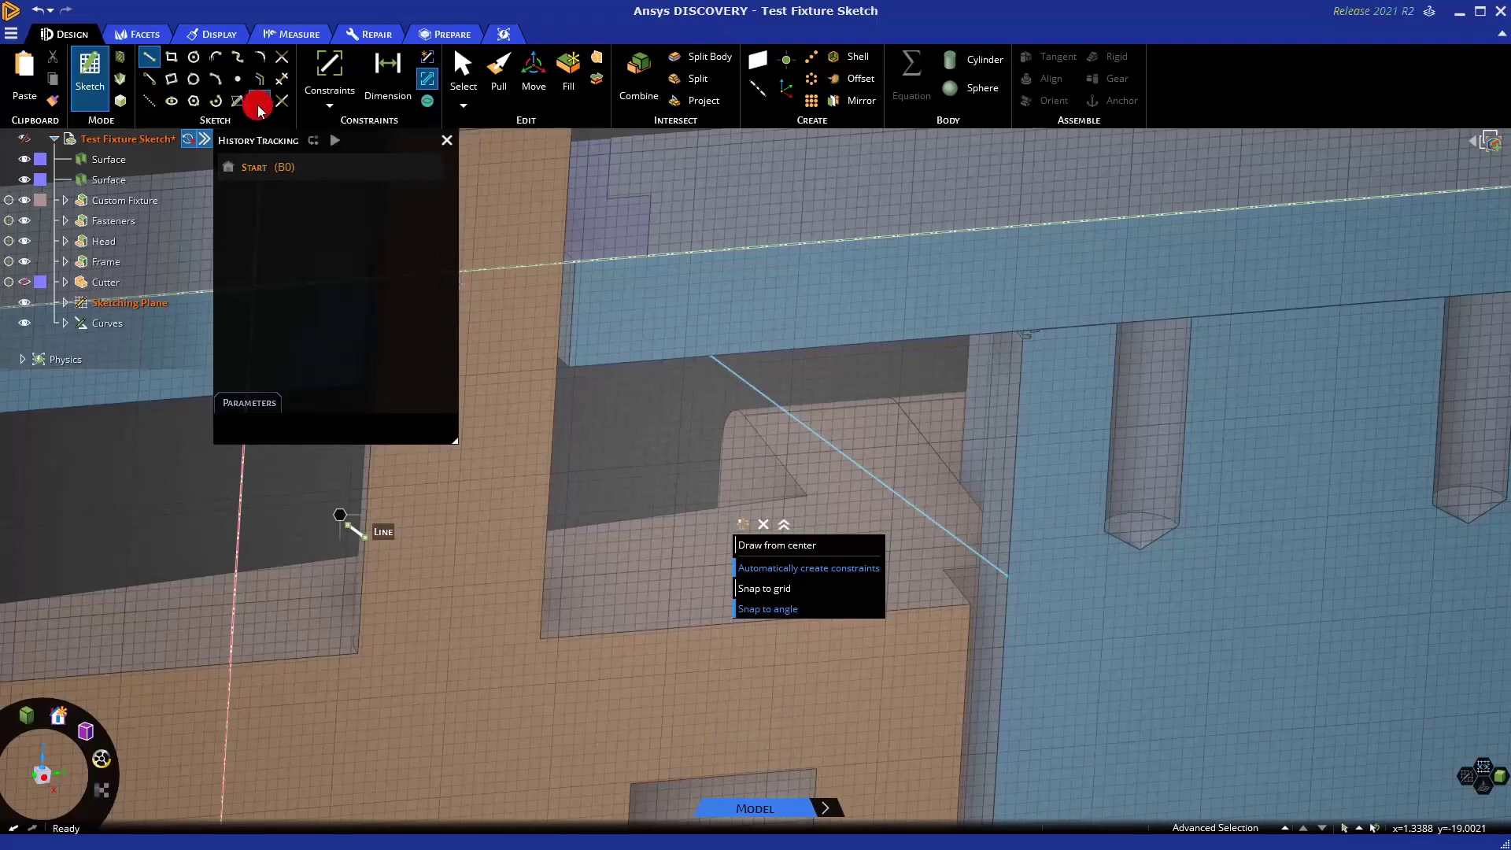
{"action": "left_click", "coordinate": [813, 353]}
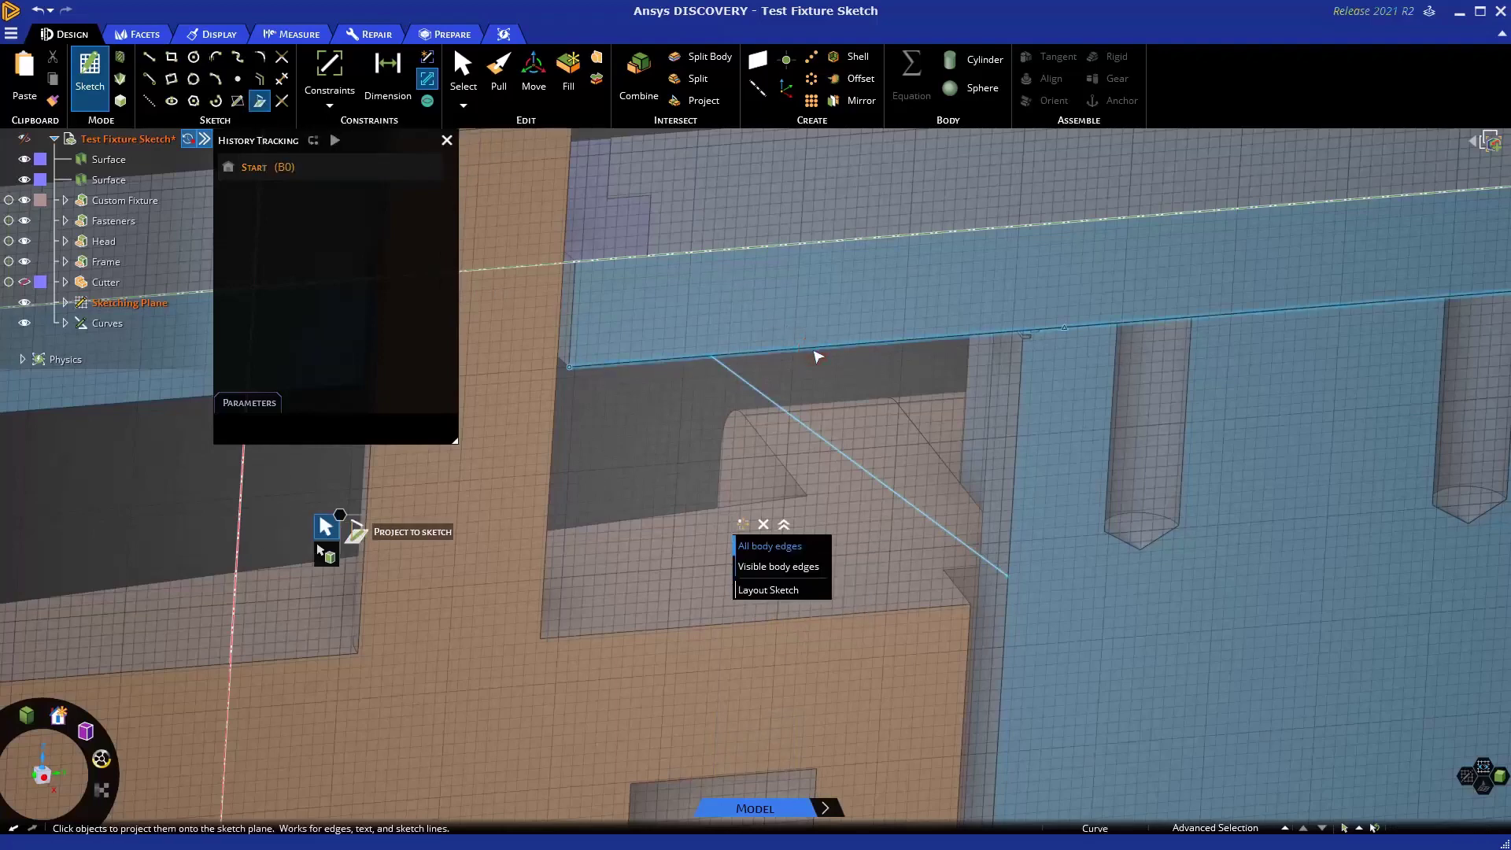
{"action": "left_click", "coordinate": [1020, 451]}
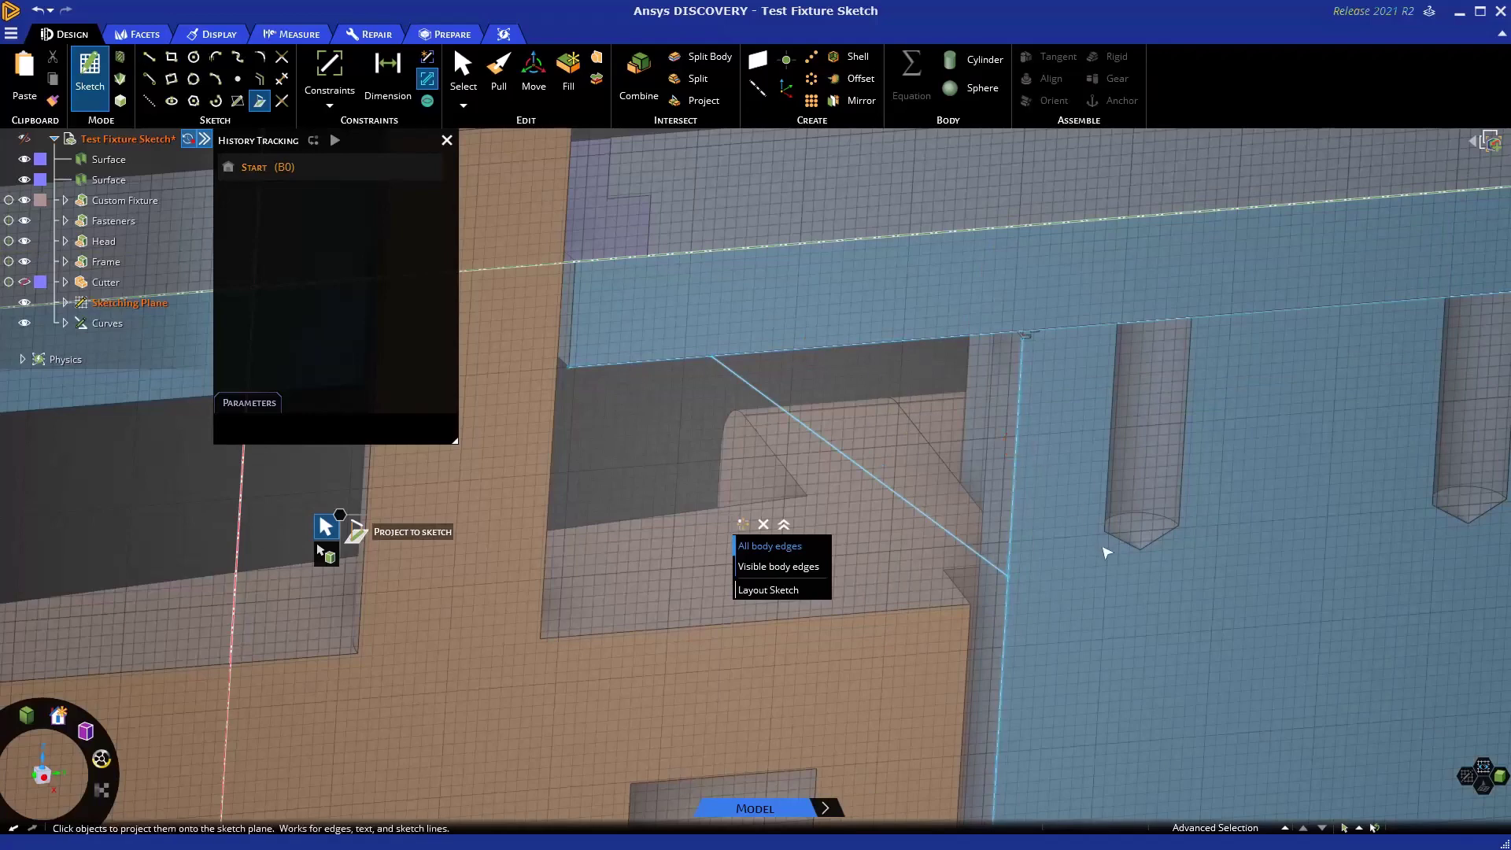
Try a corner between the diagonal and the top edge, then undo it.
{"action": "left_click", "coordinate": [281, 63]}
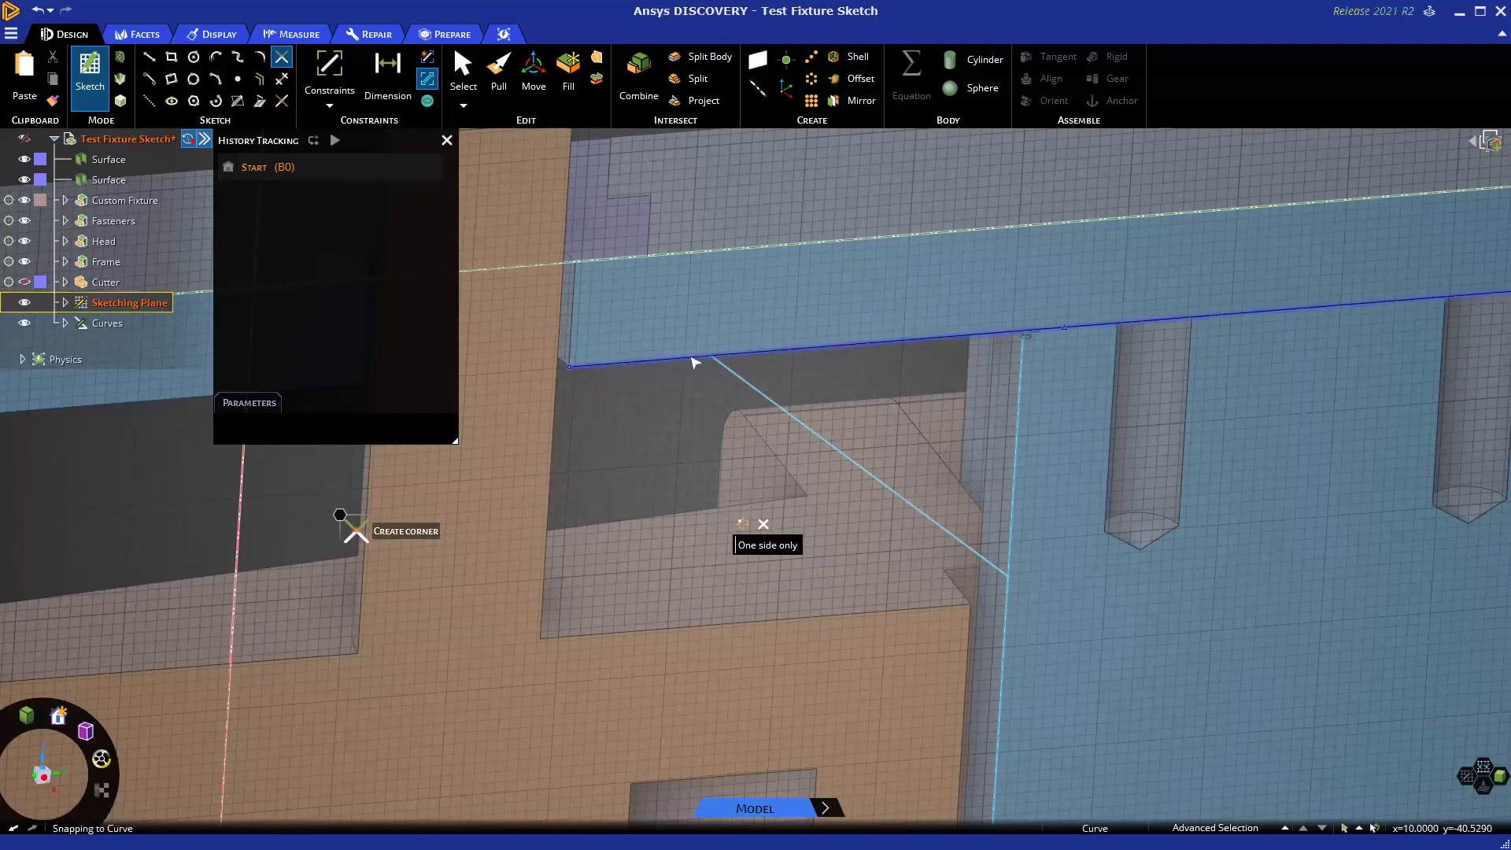
{"action": "left_click", "coordinate": [755, 392]}
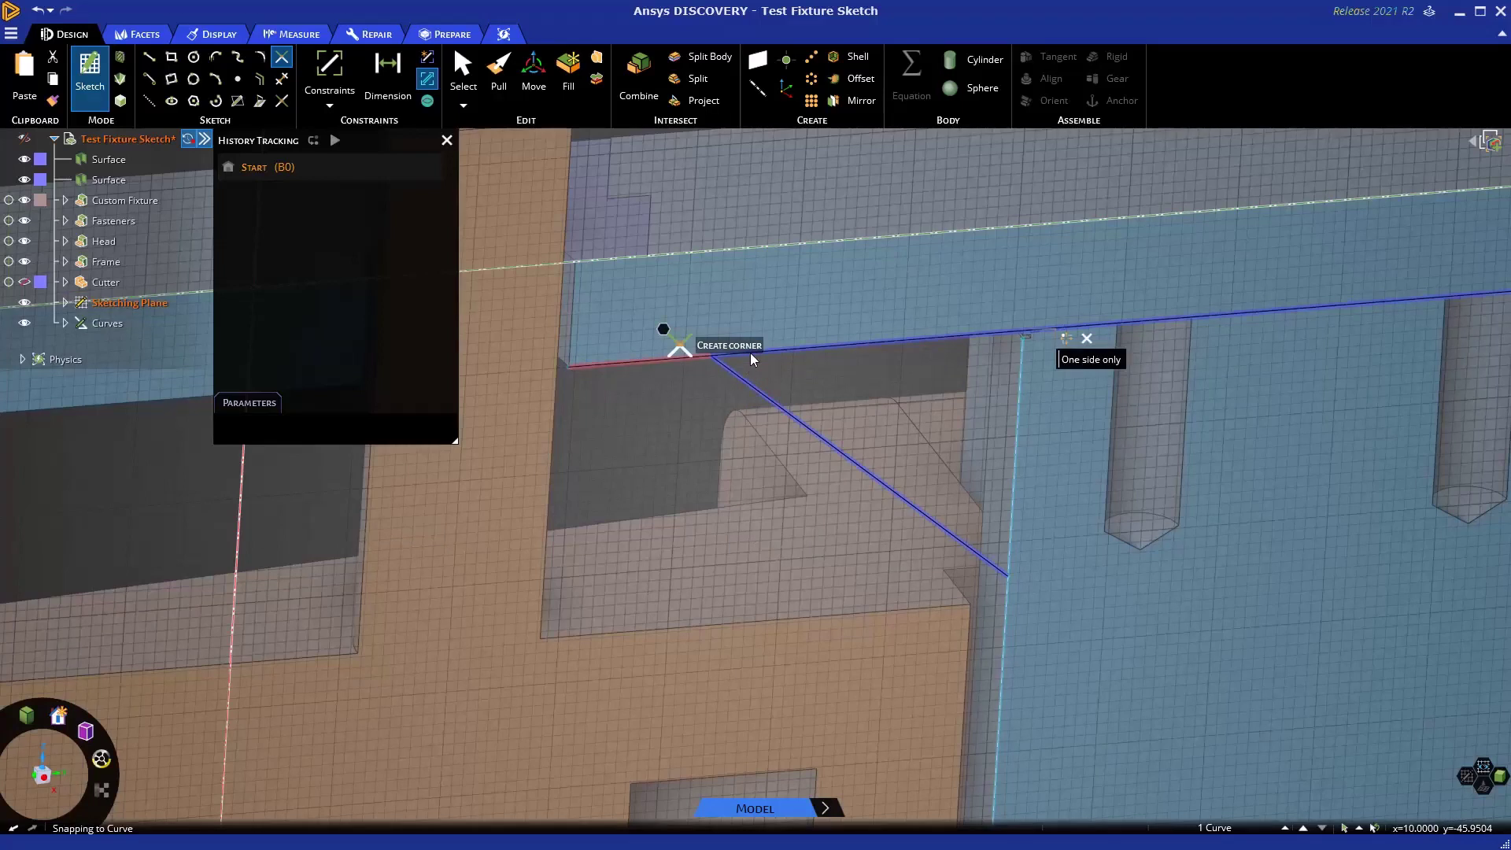
{"action": "left_click", "coordinate": [679, 355]}
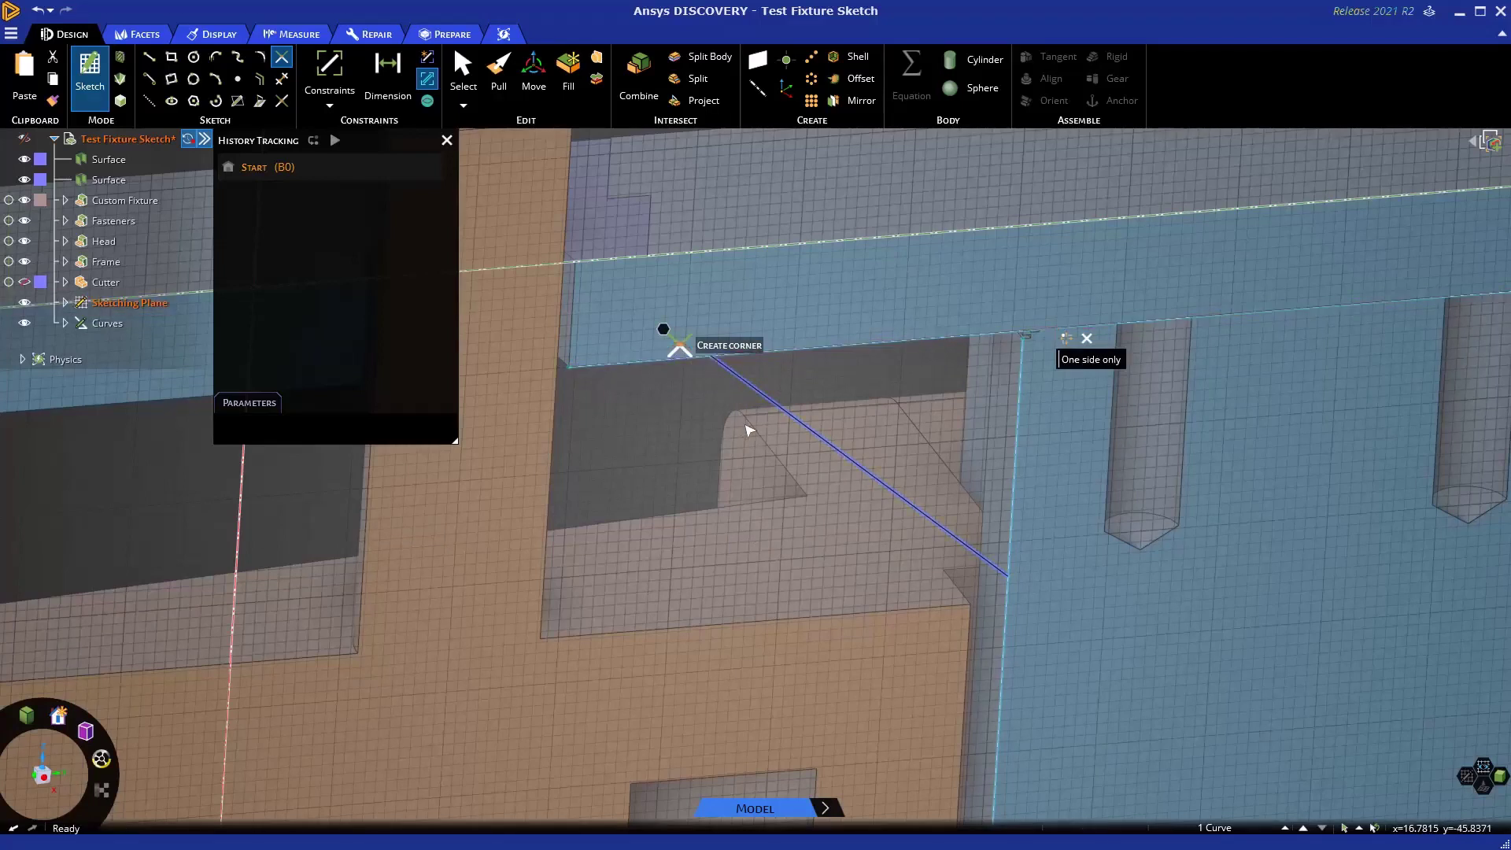
{"action": "key", "text": "ctrl+z"}
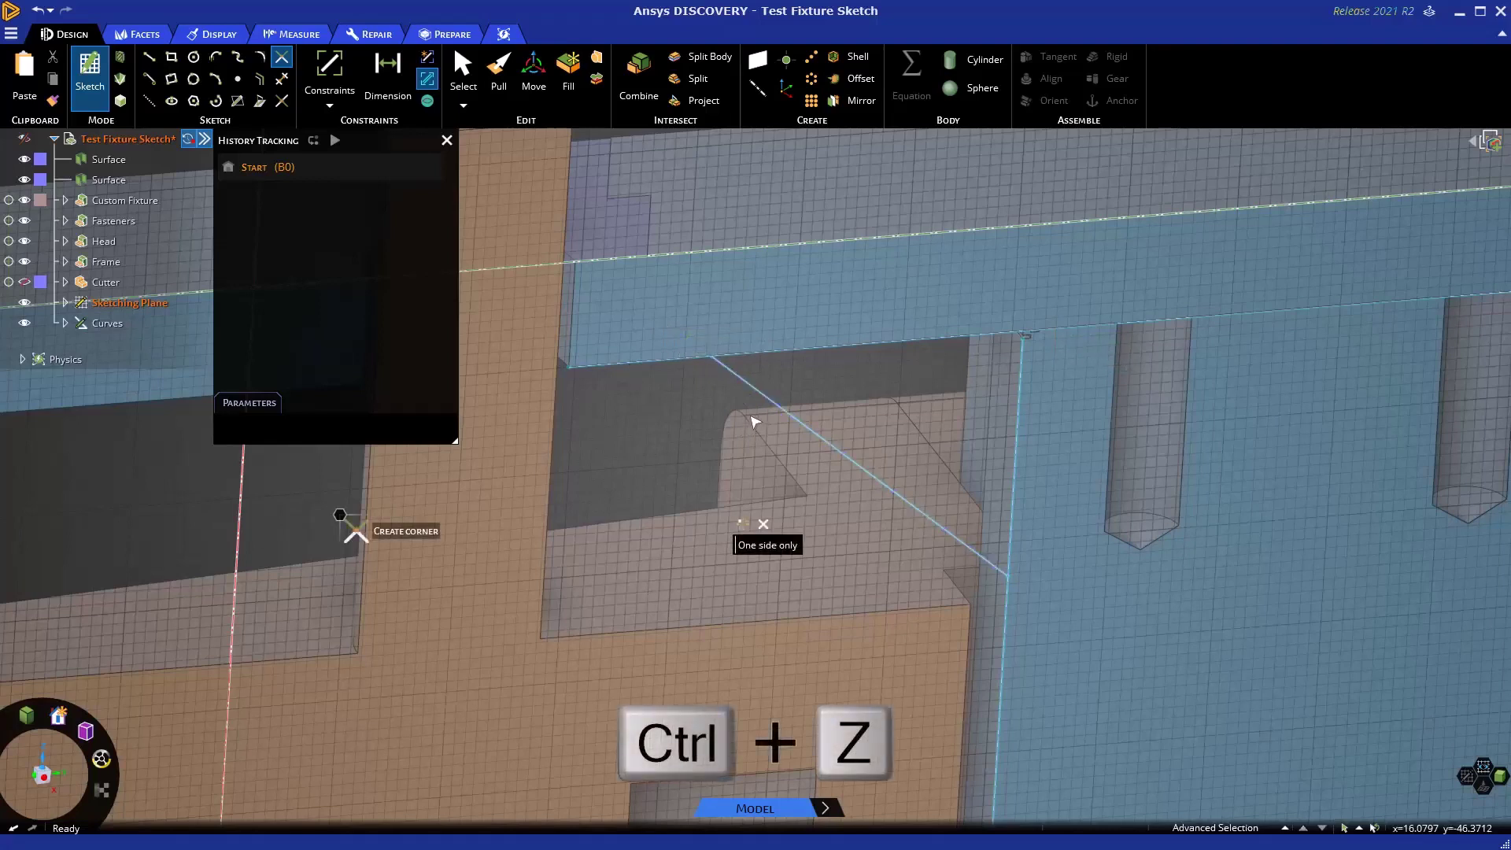
Trim the diagonal and the projected vertical edge to meet at a corner.
{"action": "left_click", "coordinate": [763, 397]}
{"action": "left_click", "coordinate": [763, 359]}
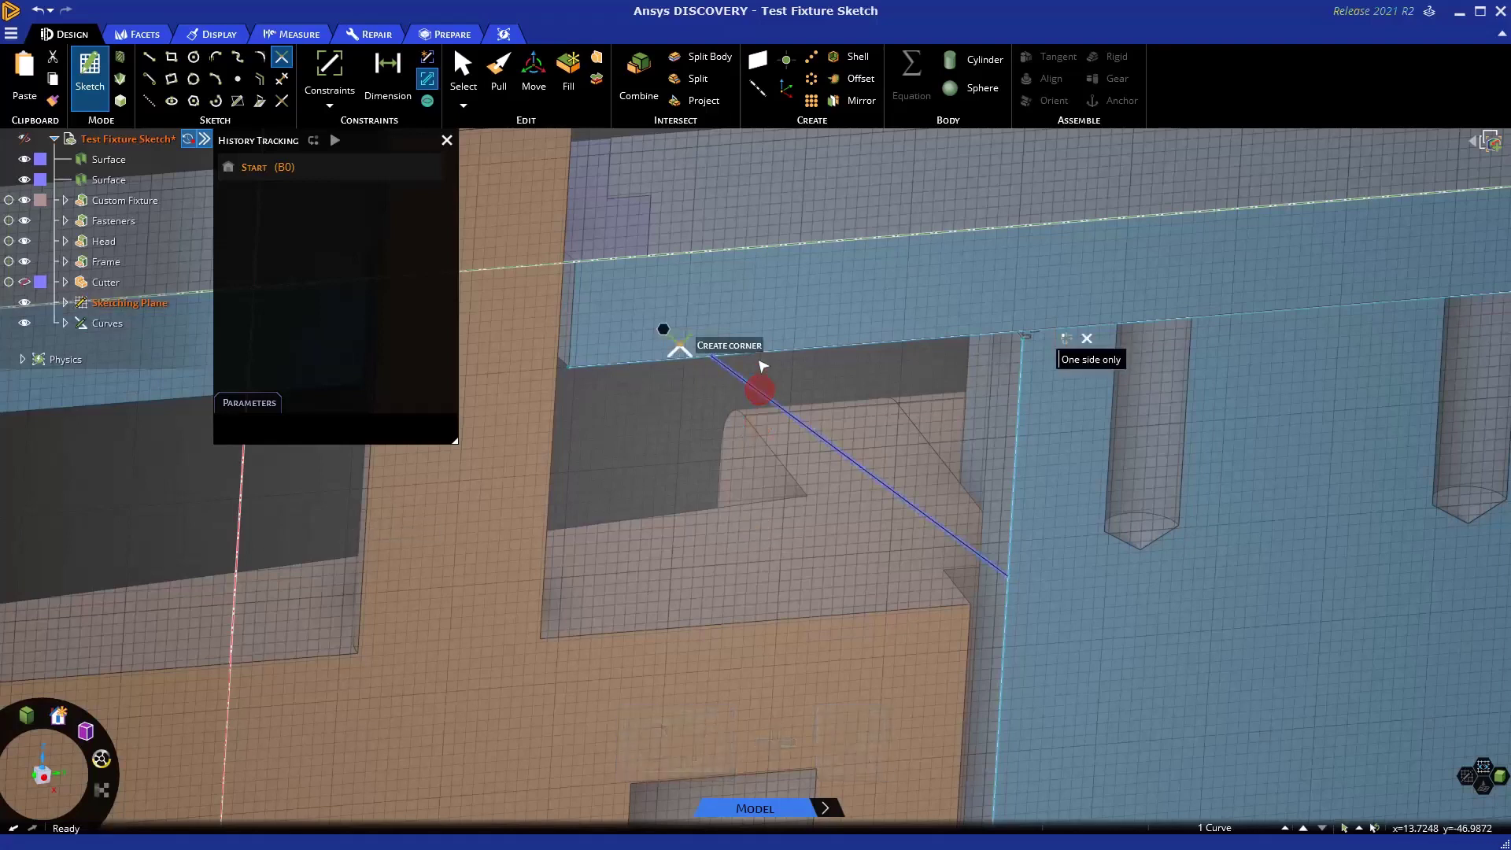
{"action": "left_click", "coordinate": [760, 353]}
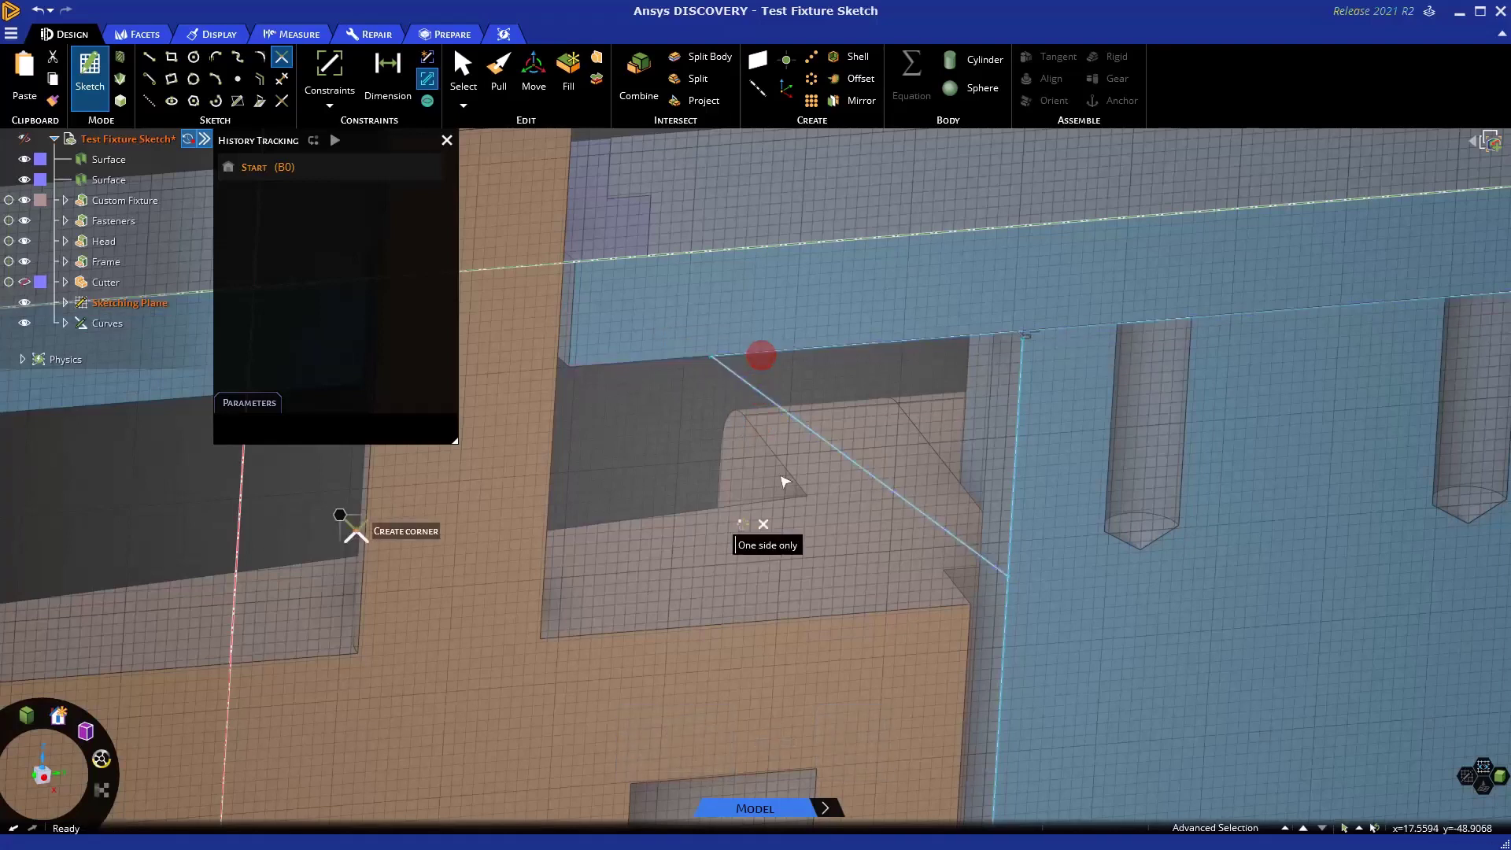
{"action": "left_click", "coordinate": [991, 332]}
{"action": "left_click", "coordinate": [1022, 355]}
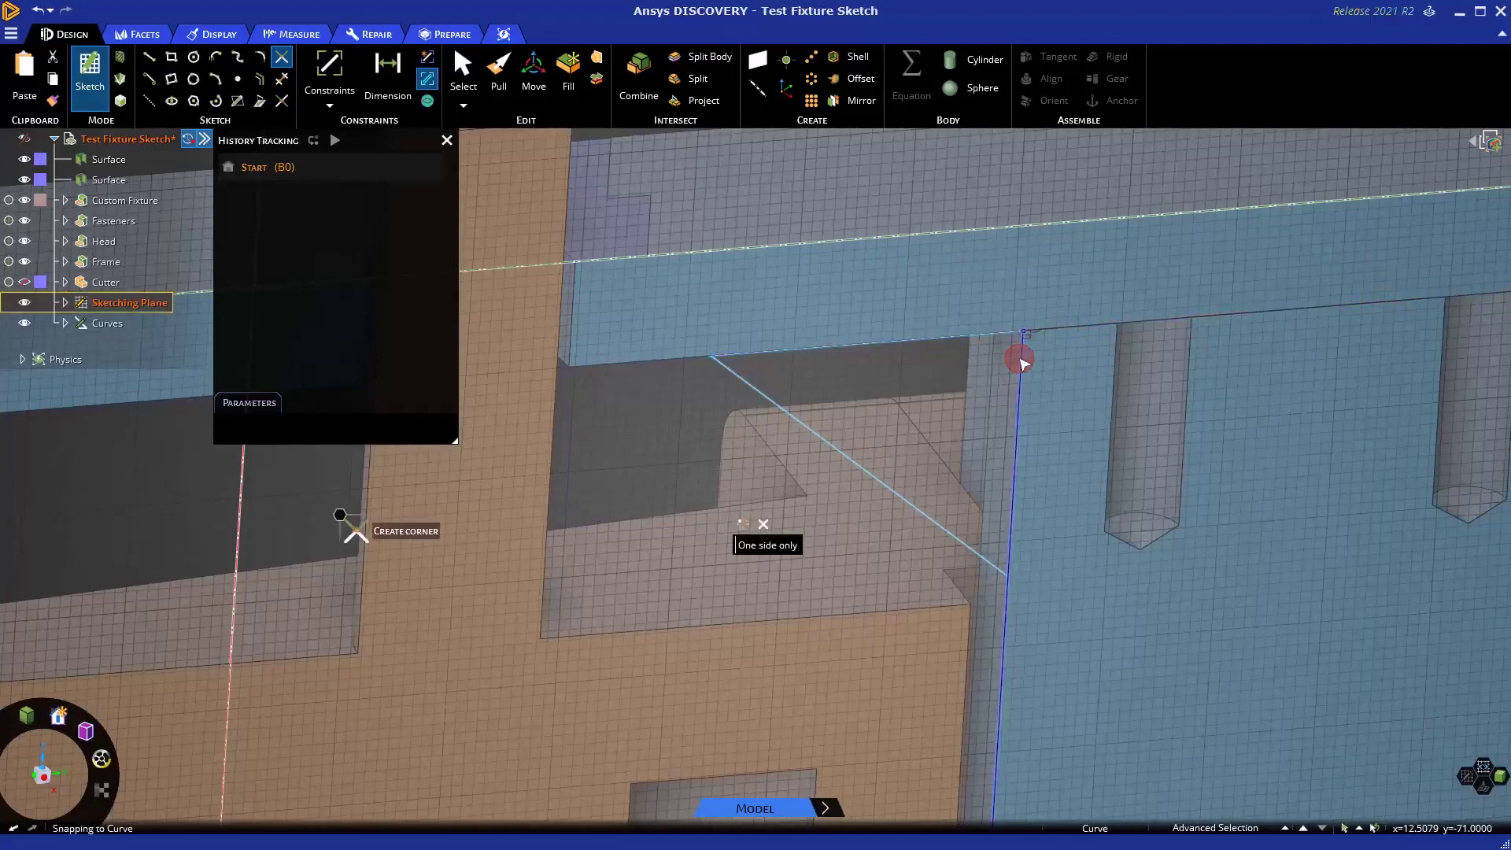
{"action": "left_click", "coordinate": [1011, 532]}
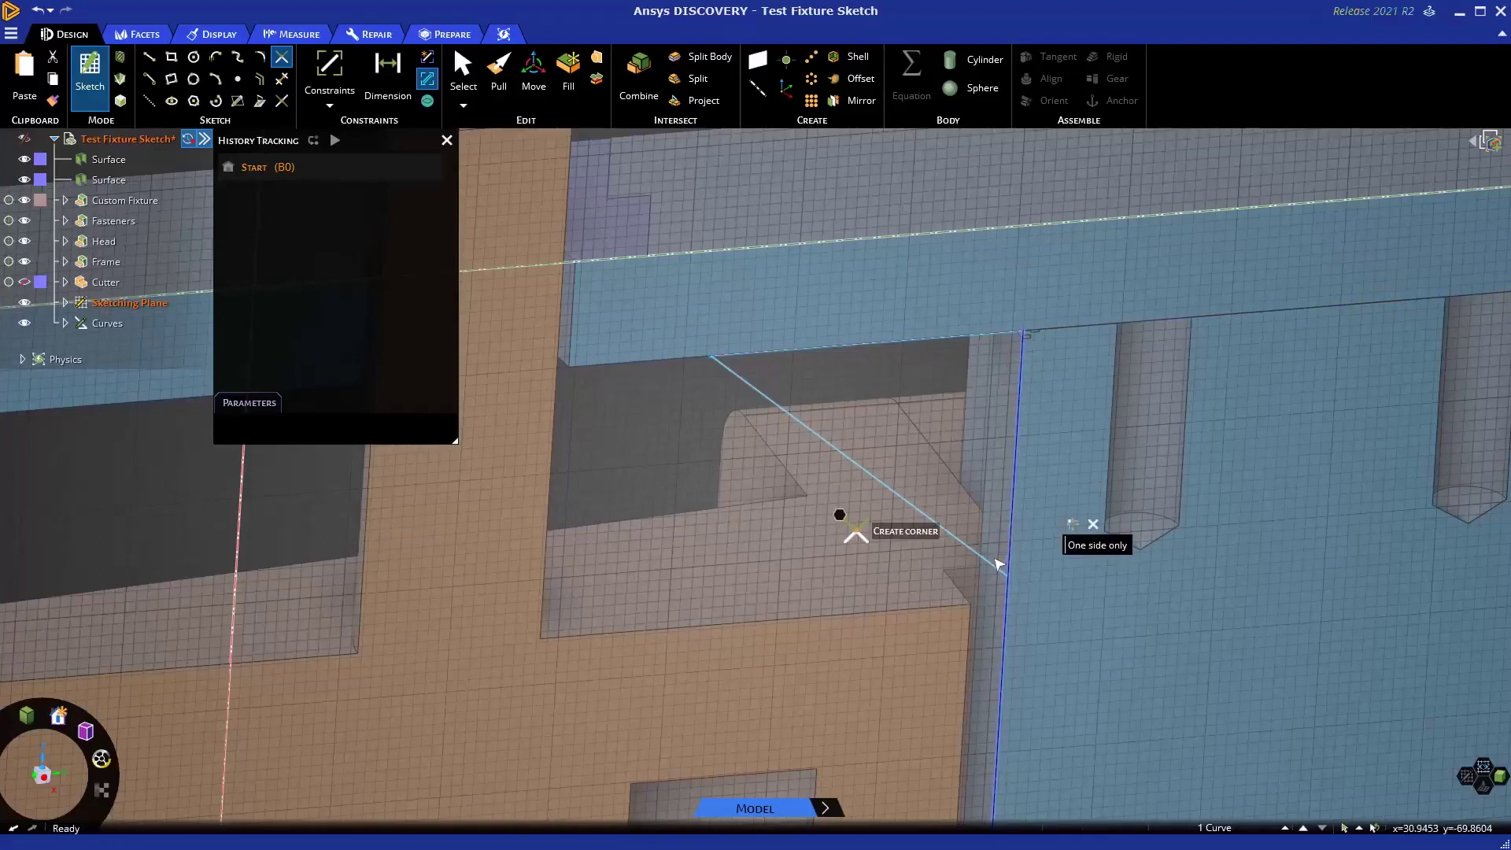
{"action": "left_click", "coordinate": [991, 556]}
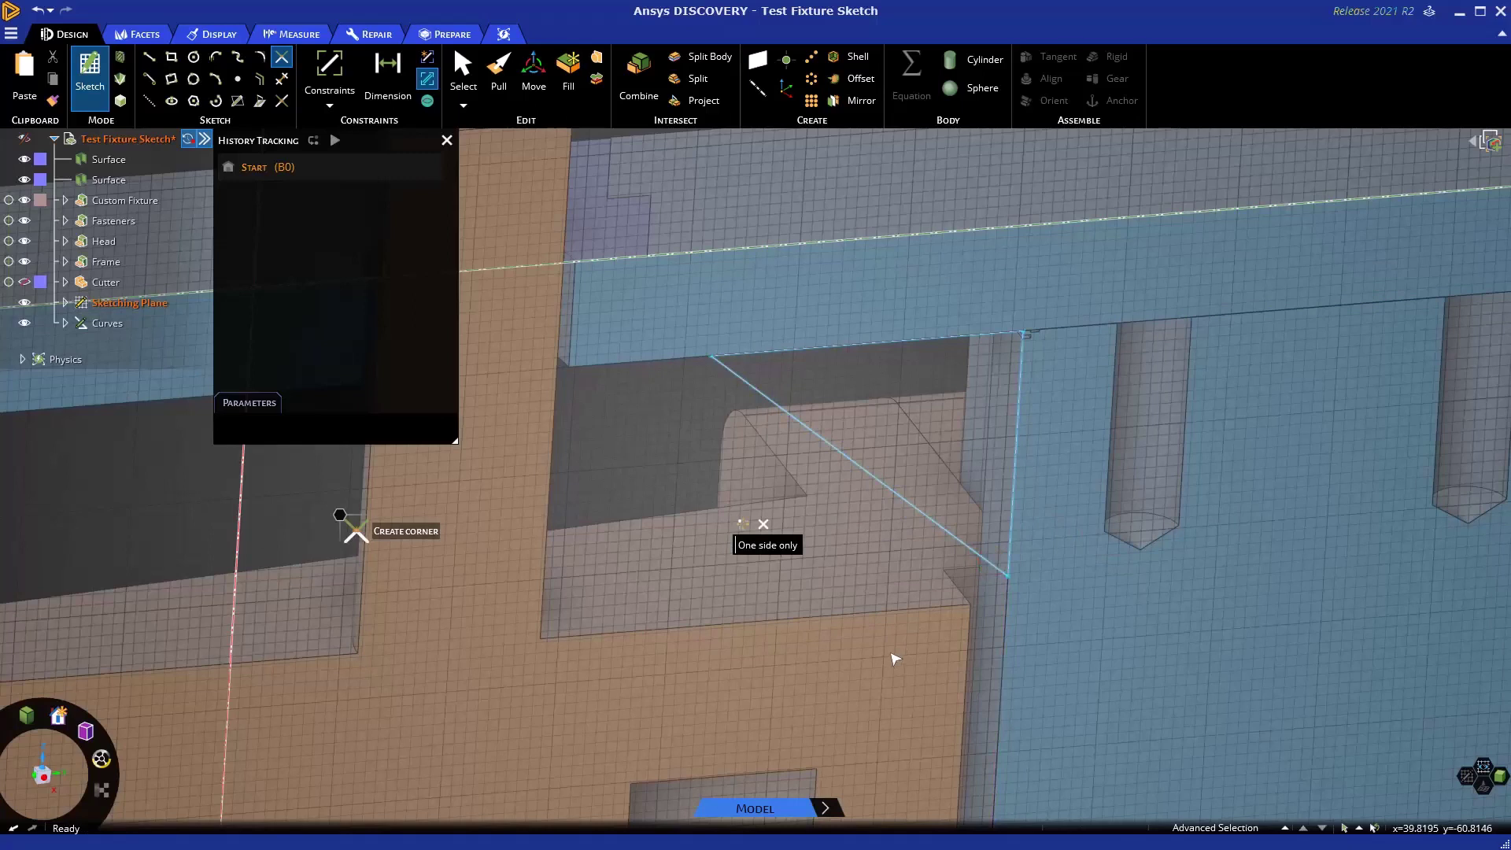
{"action": "key", "text": "Escape"}
{"action": "left_click", "coordinate": [1073, 482]}
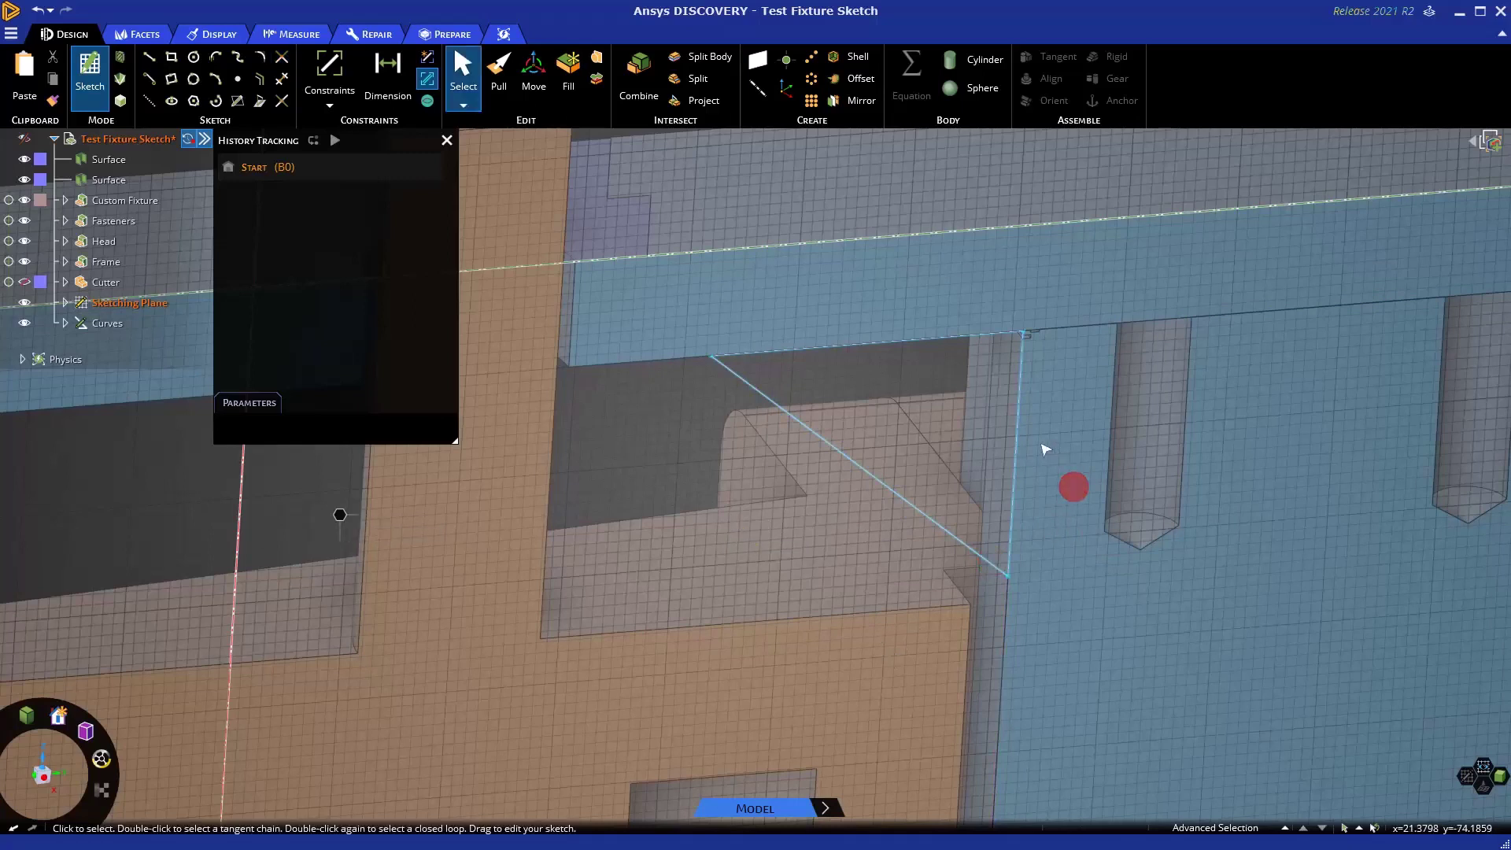
{"action": "mouse_move", "coordinate": [1019, 432]}
{"action": "left_mouse_down"}
{"action": "mouse_move", "coordinate": [976, 437]}
{"action": "mouse_move", "coordinate": [968, 499]}
{"action": "mouse_move", "coordinate": [982, 404]}
{"action": "mouse_move", "coordinate": [977, 489]}
{"action": "left_mouse_up"}
{"action": "key", "text": "Escape"}
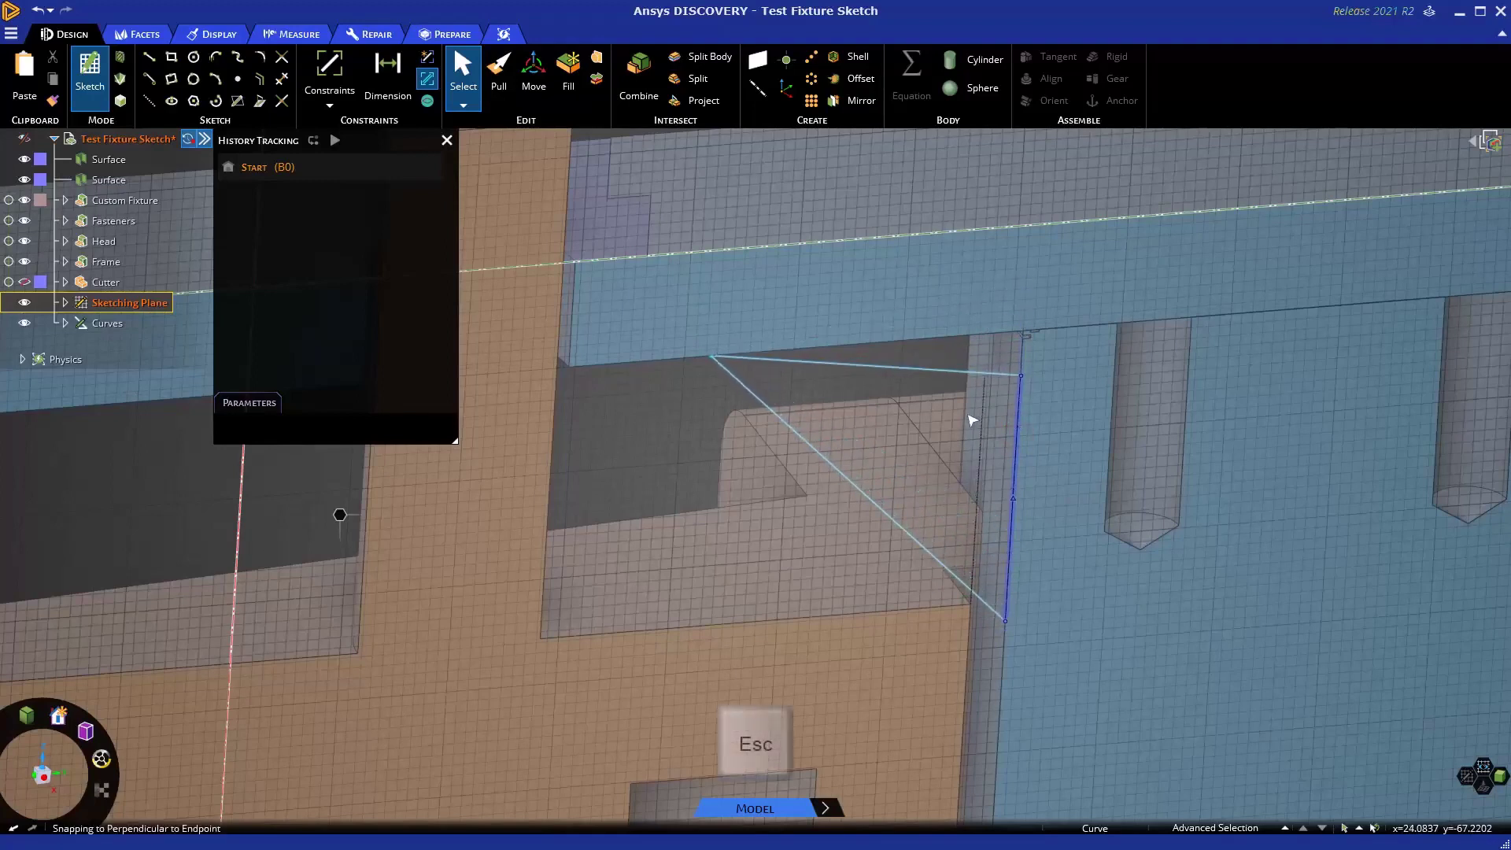
{"action": "left_click", "coordinate": [942, 340]}
{"action": "mouse_move", "coordinate": [875, 281]}
{"action": "left_mouse_down"}
{"action": "mouse_move", "coordinate": [840, 357]}
{"action": "mouse_move", "coordinate": [985, 323]}
{"action": "mouse_move", "coordinate": [945, 303]}
{"action": "mouse_move", "coordinate": [904, 320]}
{"action": "left_mouse_up"}
{"action": "key", "text": "Escape"}
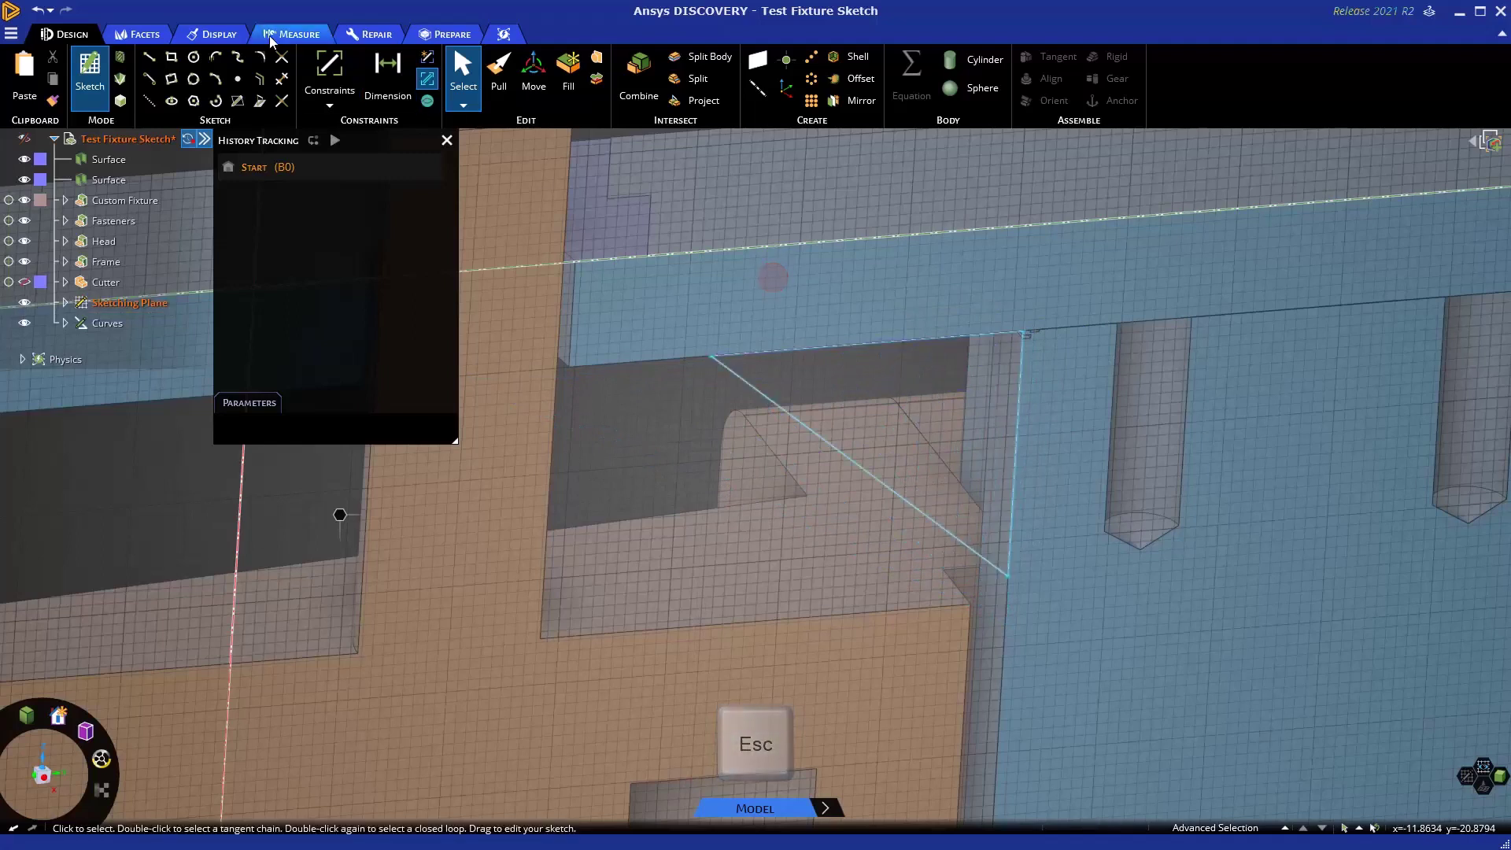
Add Coincident constraints joining the vertical line's end and the top line's left end to the diagonal.
{"action": "left_click", "coordinate": [329, 107]}
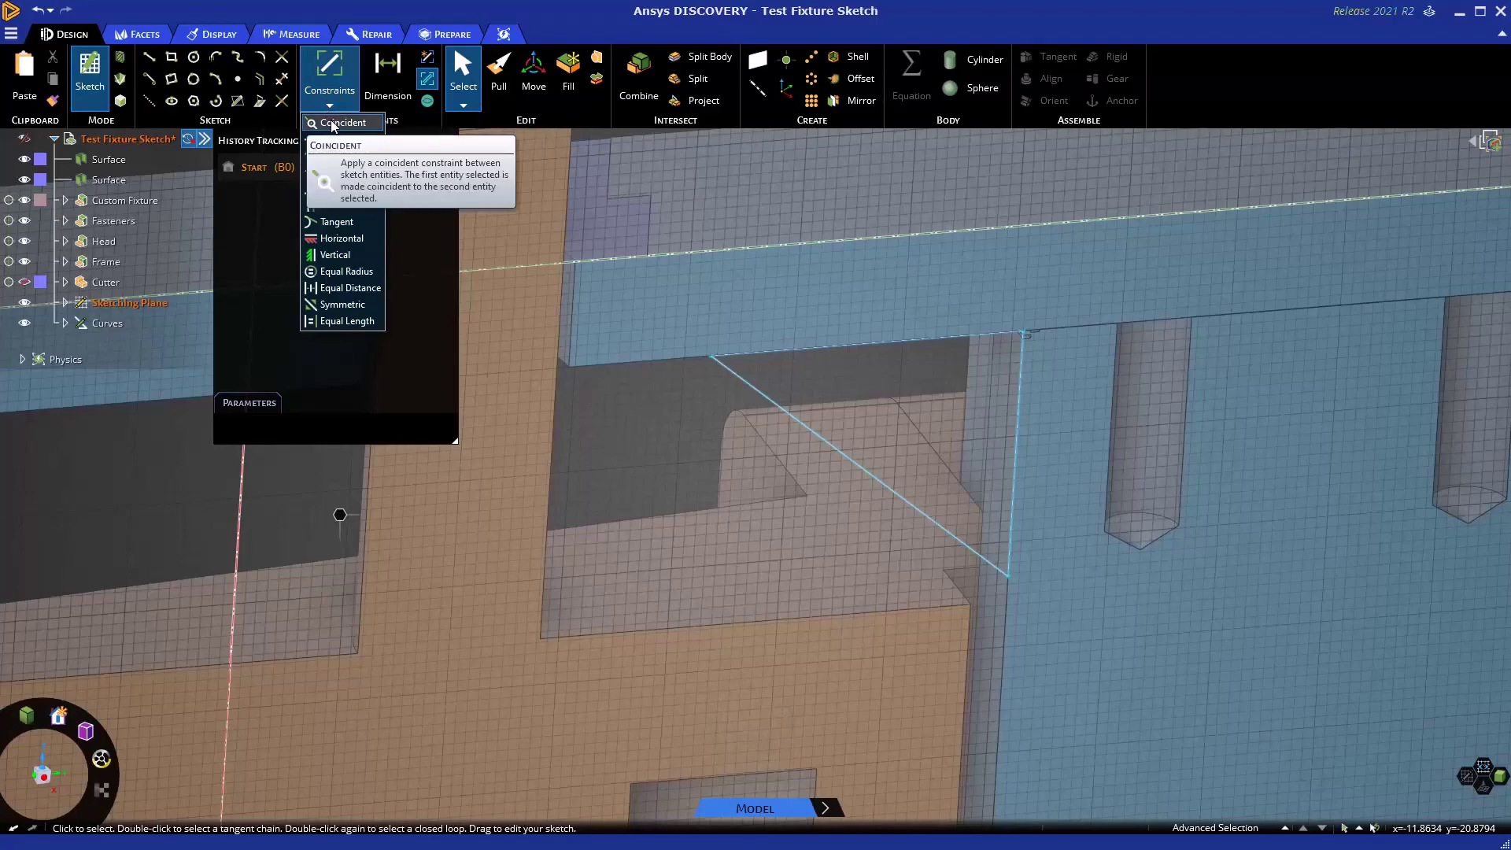
{"action": "left_click", "coordinate": [333, 124]}
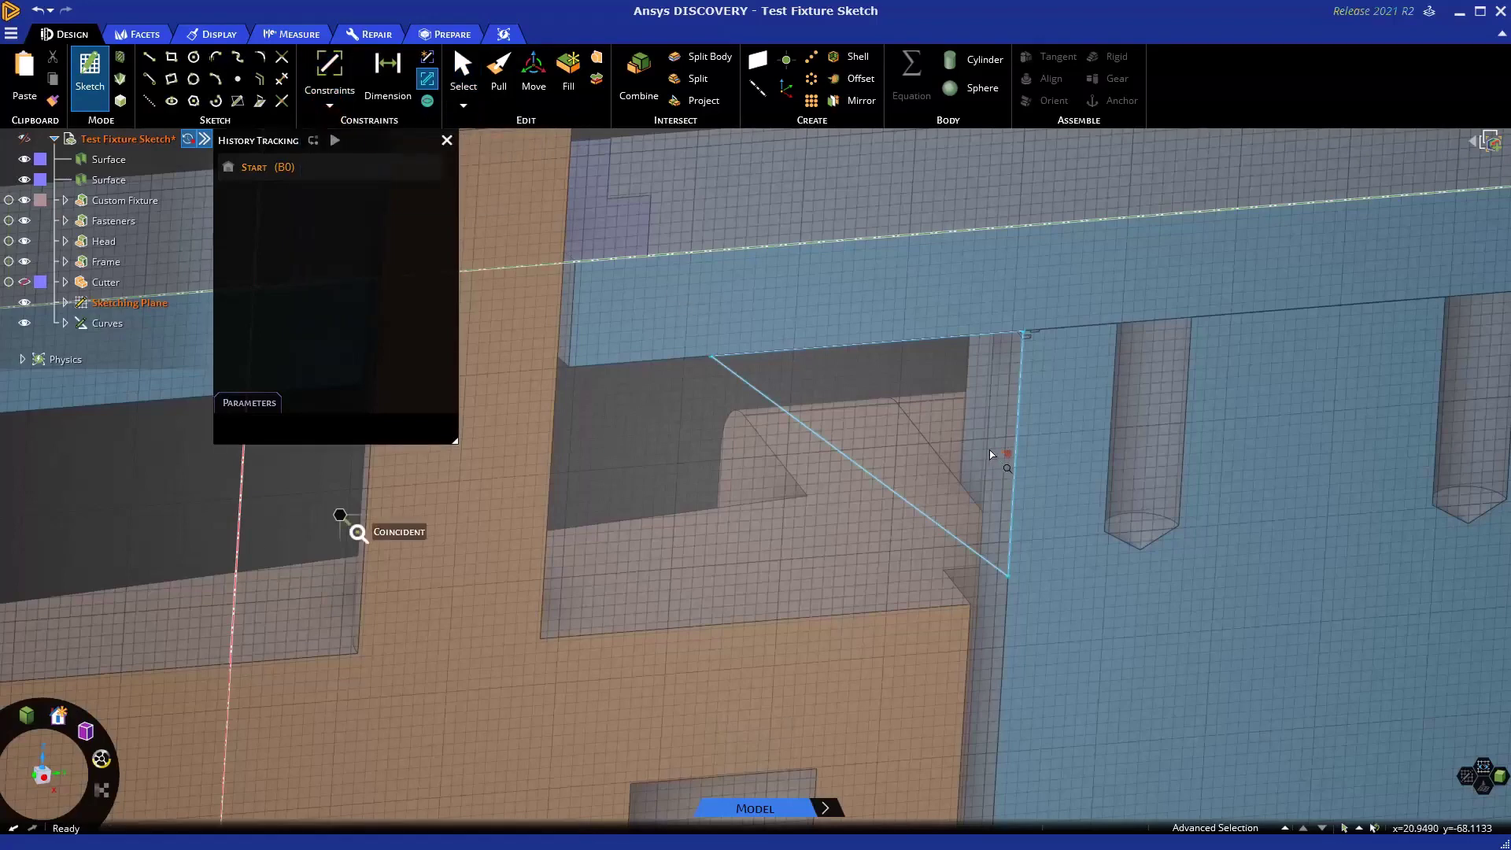
{"action": "left_click", "coordinate": [1018, 456]}
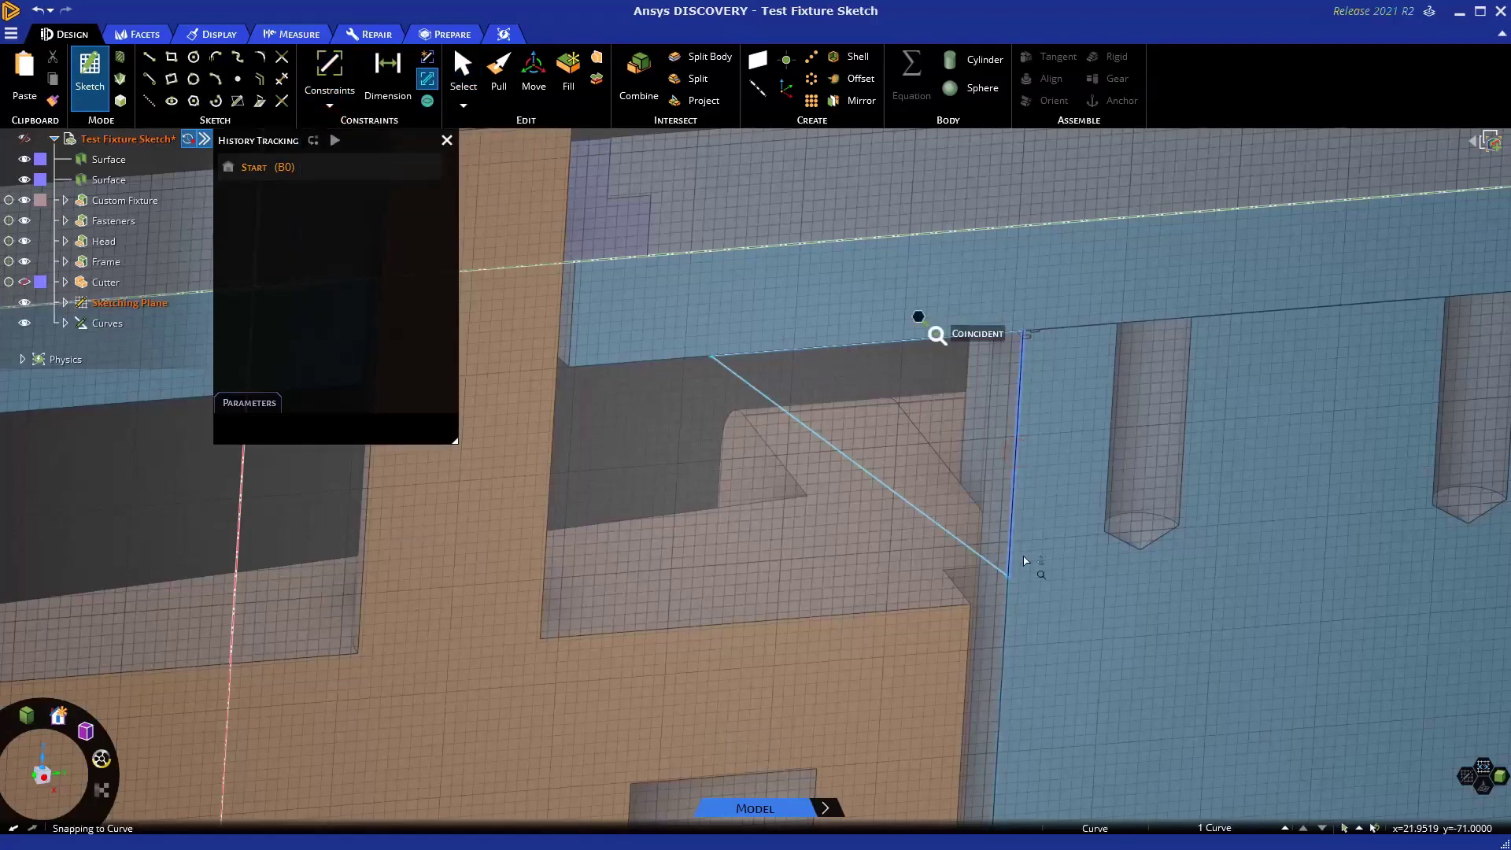
{"action": "left_click", "coordinate": [1005, 619]}
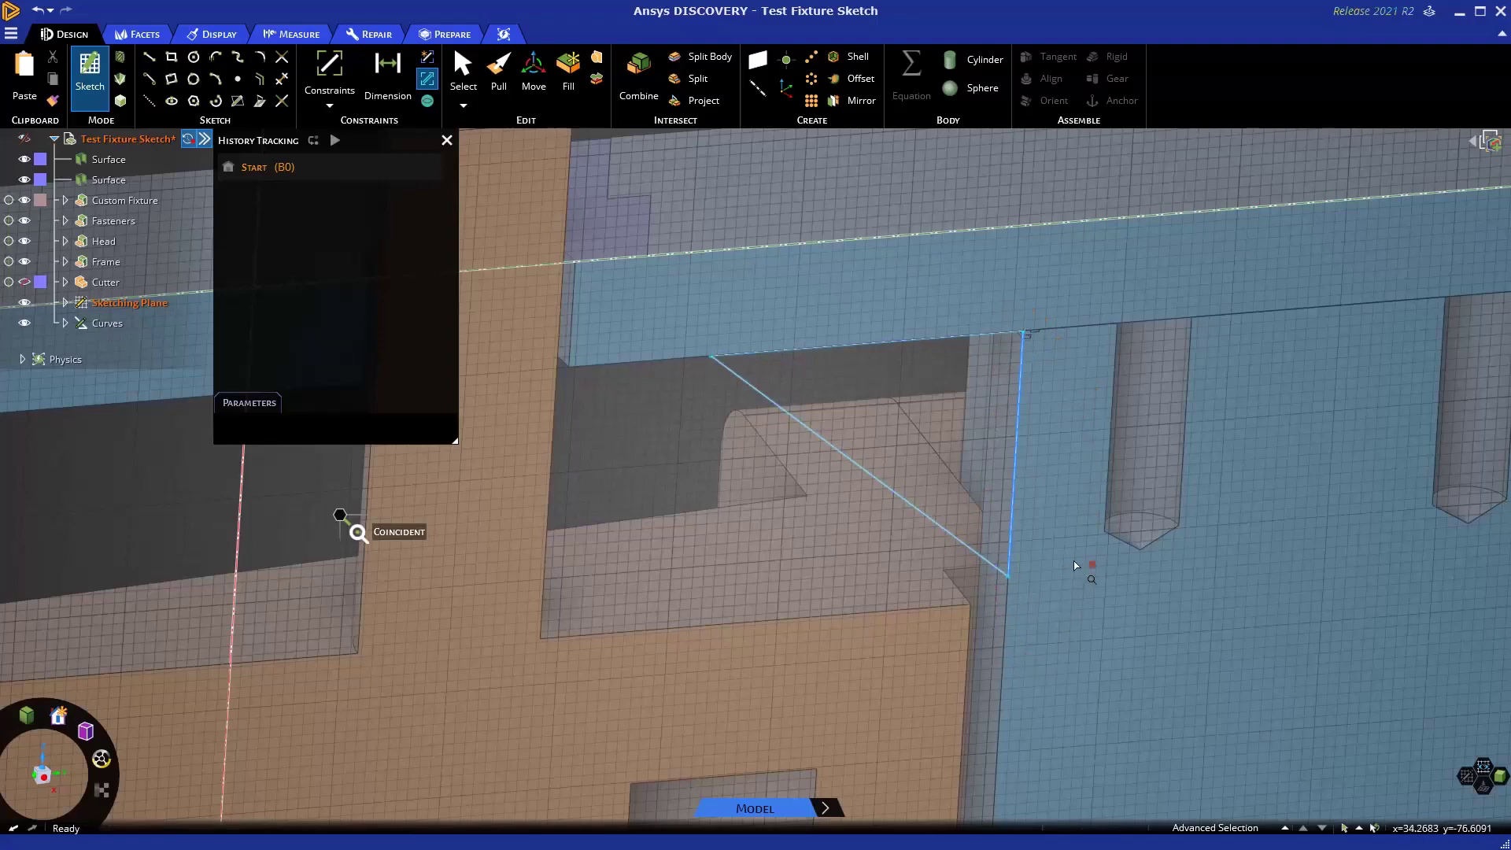
{"action": "left_click", "coordinate": [947, 344]}
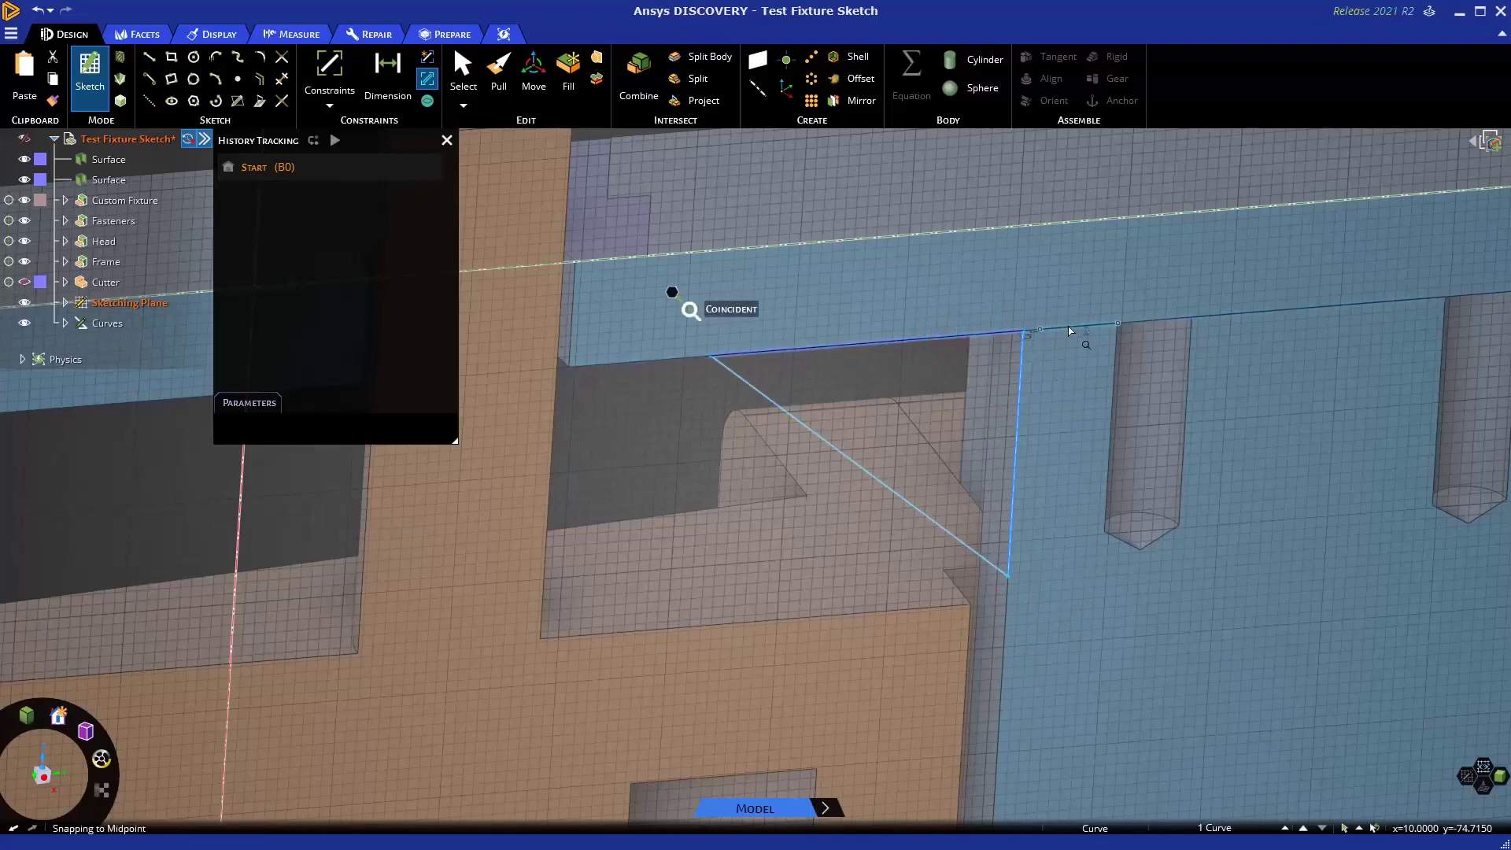
{"action": "left_click", "coordinate": [706, 368]}
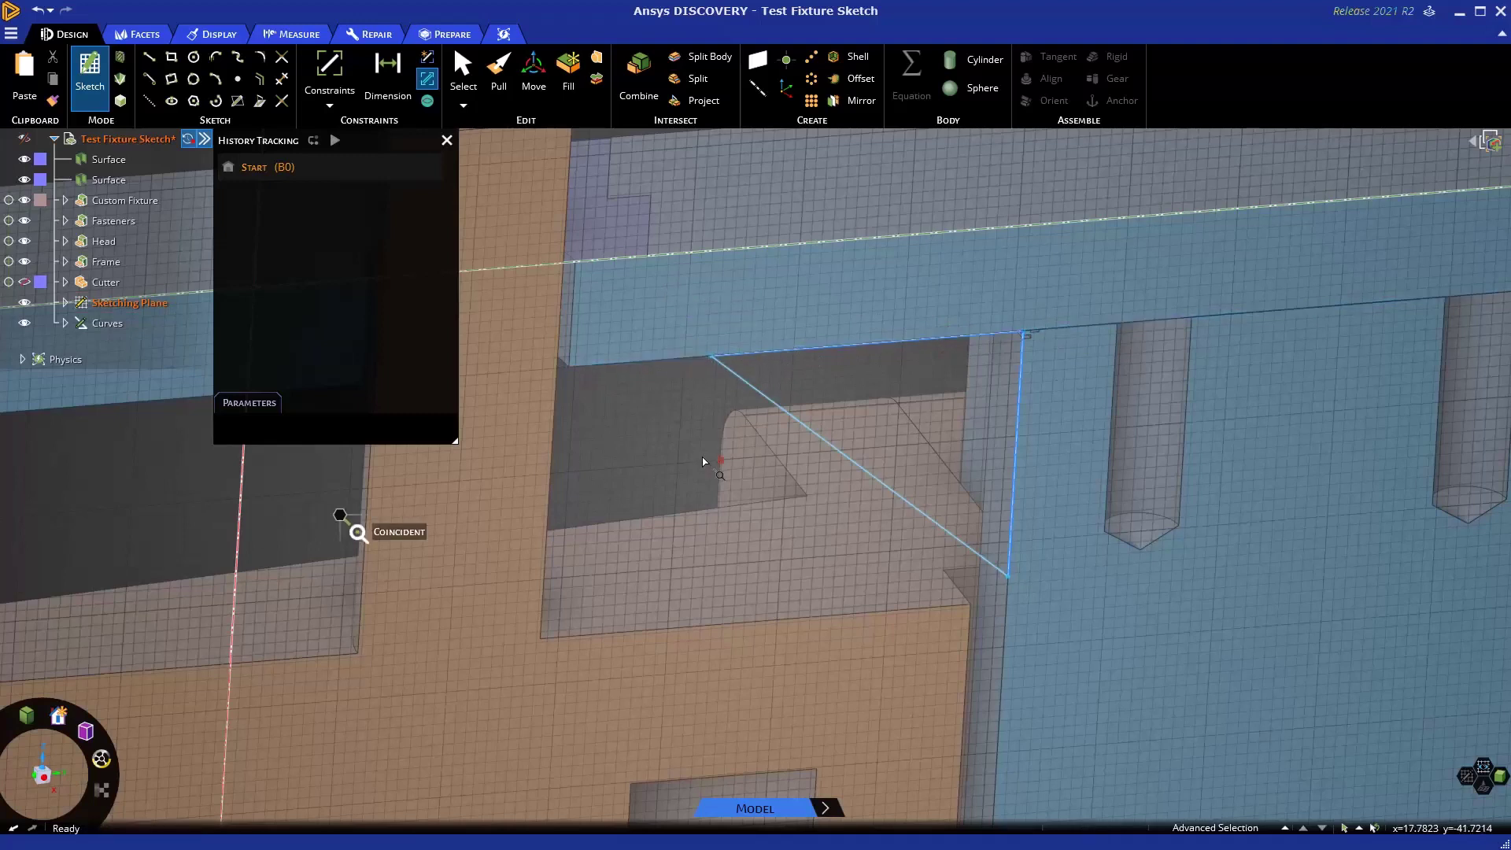
{"action": "left_click", "coordinate": [702, 458]}
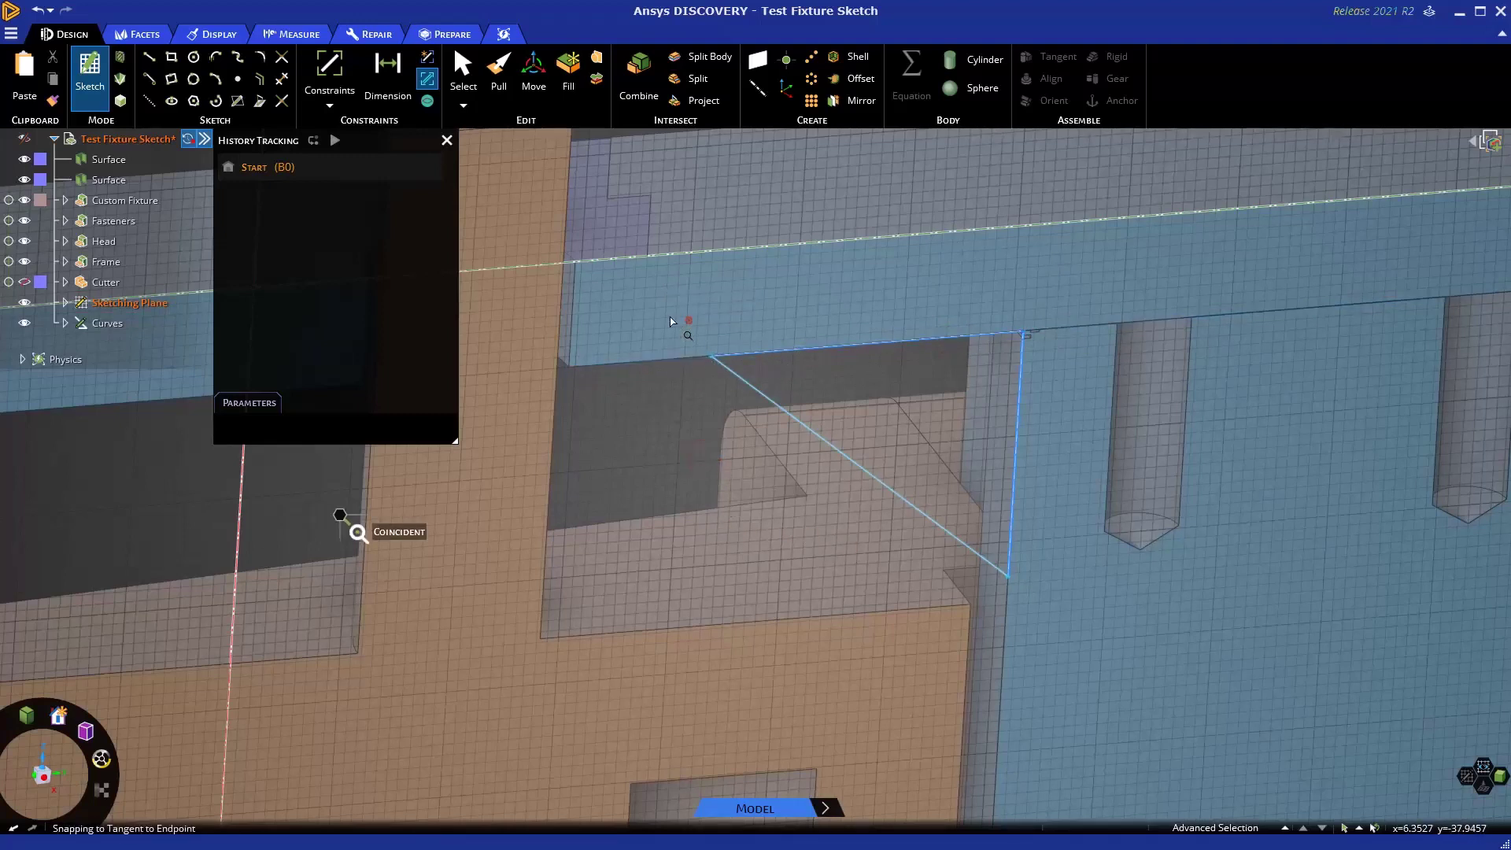
Slide the diagonal sketch line down-left along the triangle's sides, then select the top line.
{"action": "left_click", "coordinate": [460, 72]}
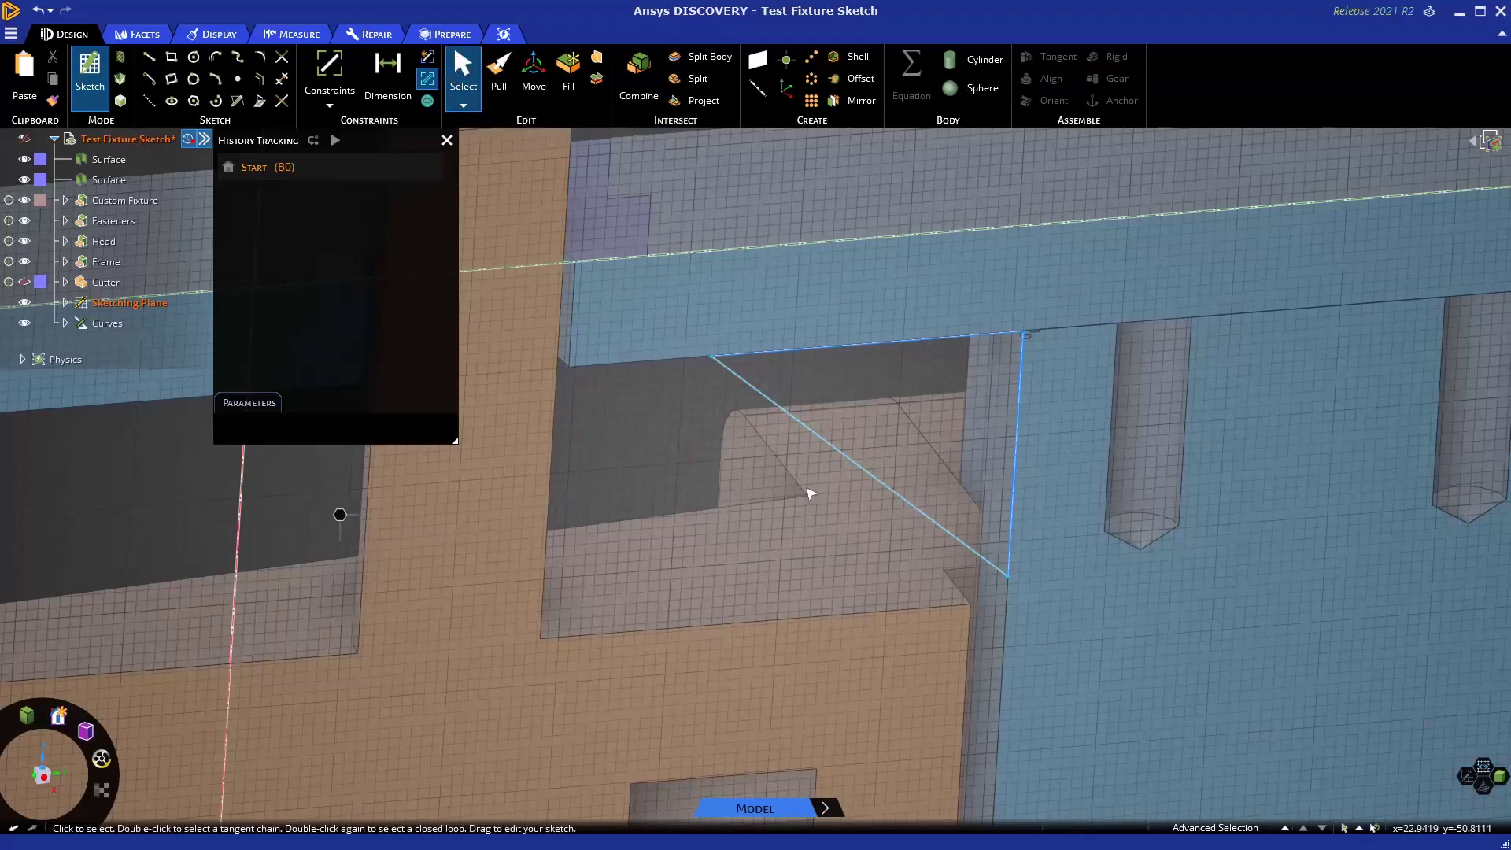
{"action": "left_click", "coordinate": [853, 465]}
{"action": "mouse_move", "coordinate": [855, 463]}
{"action": "left_mouse_down"}
{"action": "mouse_move", "coordinate": [779, 564]}
{"action": "mouse_move", "coordinate": [870, 456]}
{"action": "mouse_move", "coordinate": [836, 489]}
{"action": "left_mouse_up"}
{"action": "left_click", "coordinate": [871, 361]}
{"action": "left_click", "coordinate": [866, 344]}
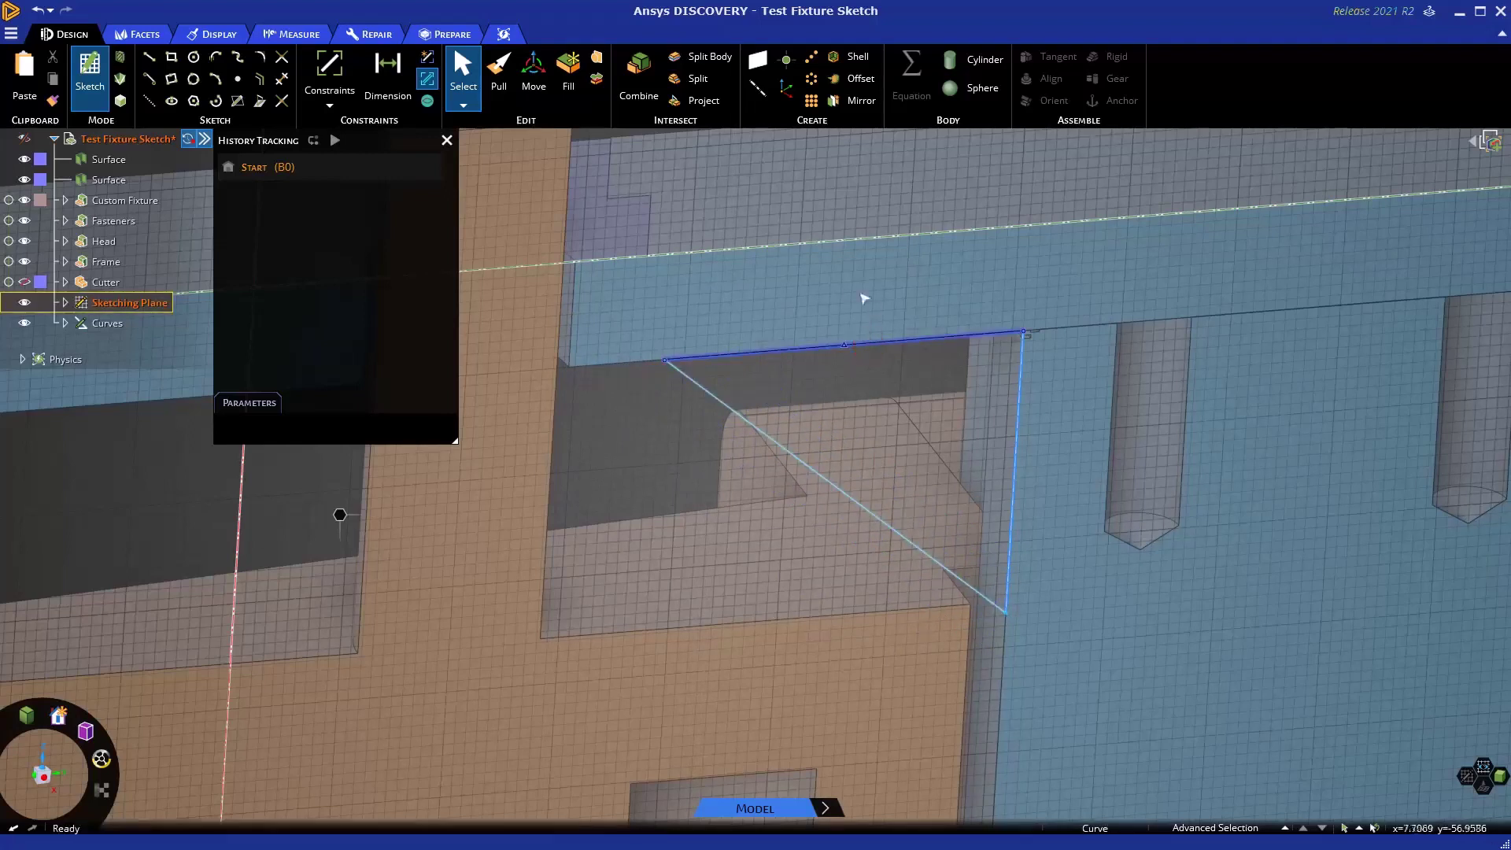
{"action": "left_click", "coordinate": [899, 344]}
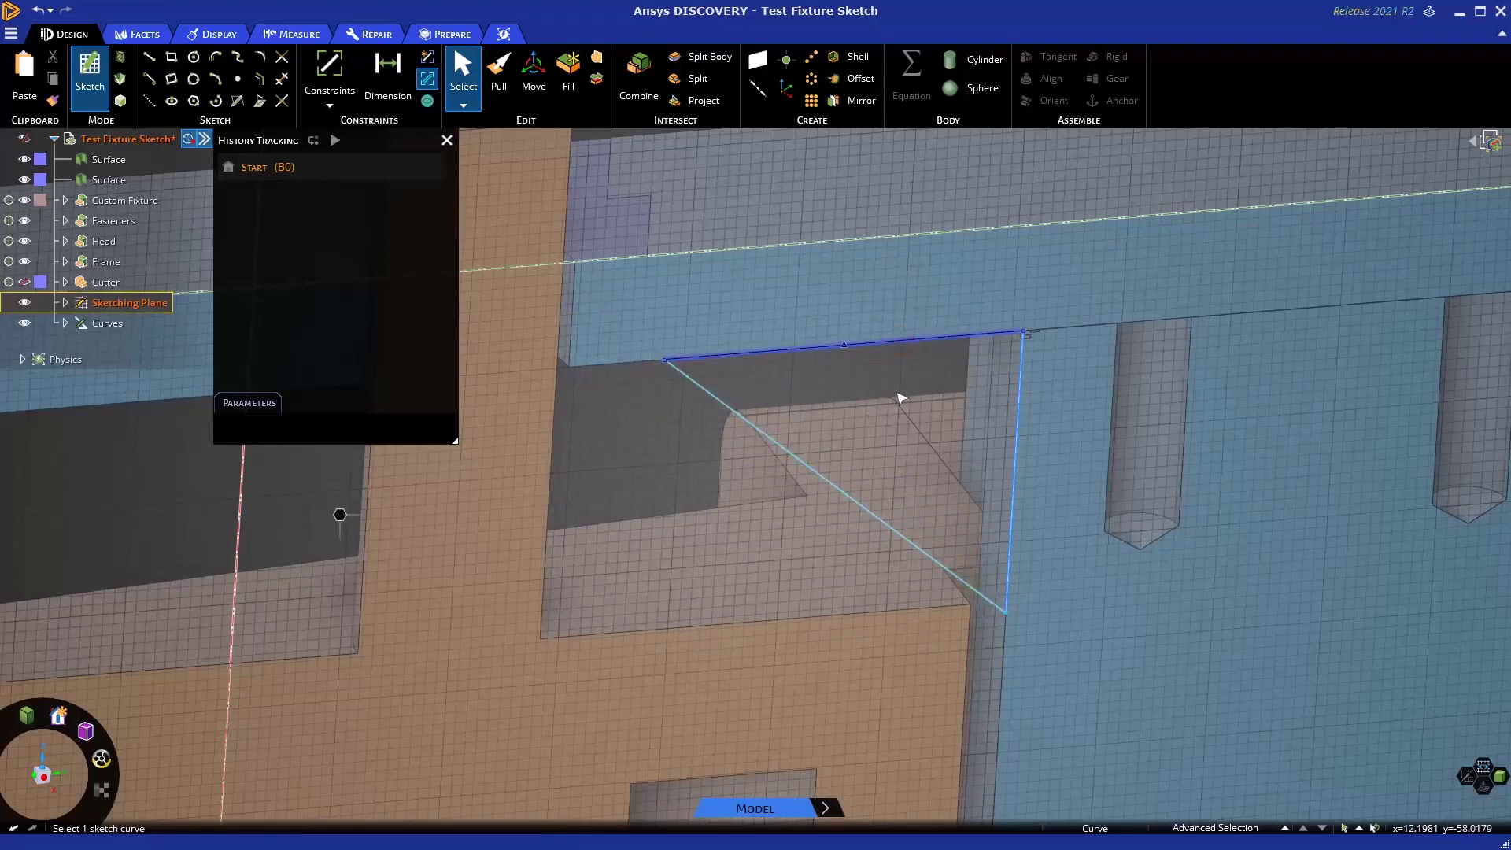
{"action": "left_click", "coordinate": [908, 425]}
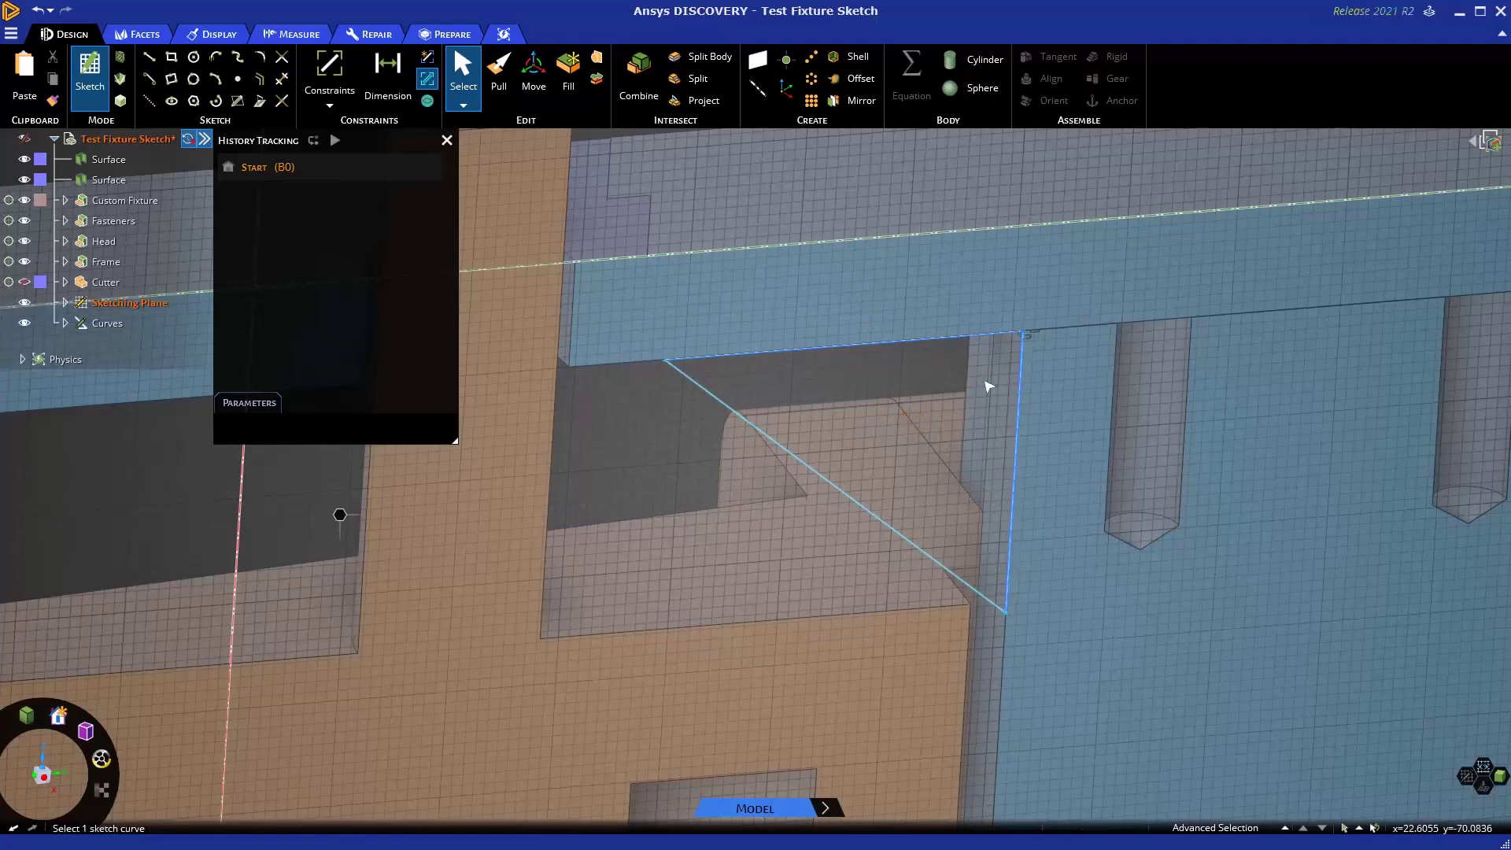
Slide the diagonal again and move its top endpoint along the top line, making a 38.9° angle.
{"action": "left_click", "coordinate": [850, 500]}
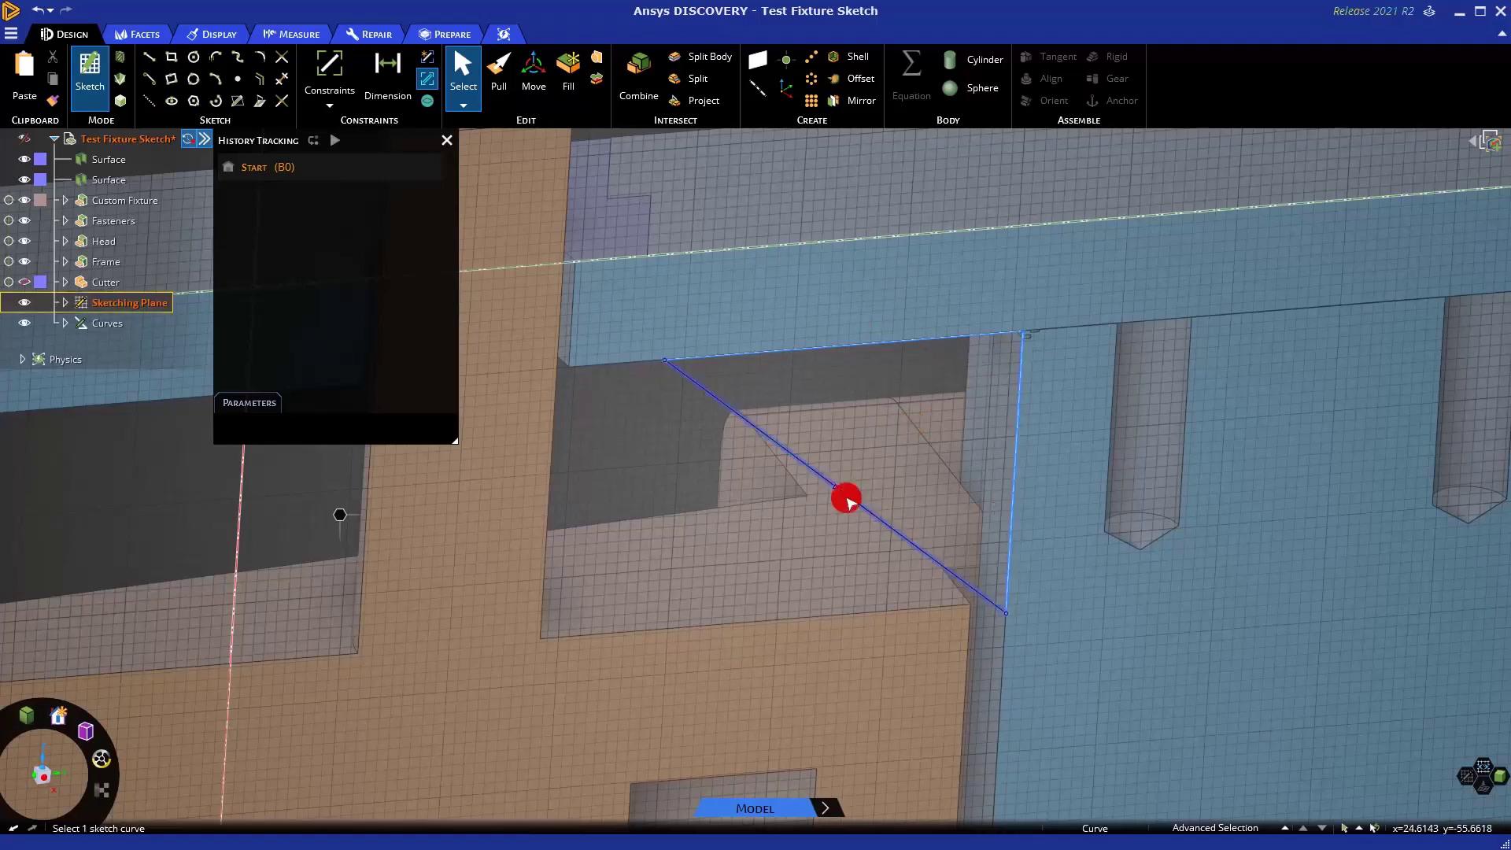
{"action": "mouse_move", "coordinate": [849, 500]}
{"action": "left_mouse_down"}
{"action": "mouse_move", "coordinate": [877, 479]}
{"action": "mouse_move", "coordinate": [853, 506]}
{"action": "mouse_move", "coordinate": [866, 472]}
{"action": "left_mouse_up"}
{"action": "left_click", "coordinate": [677, 360]}
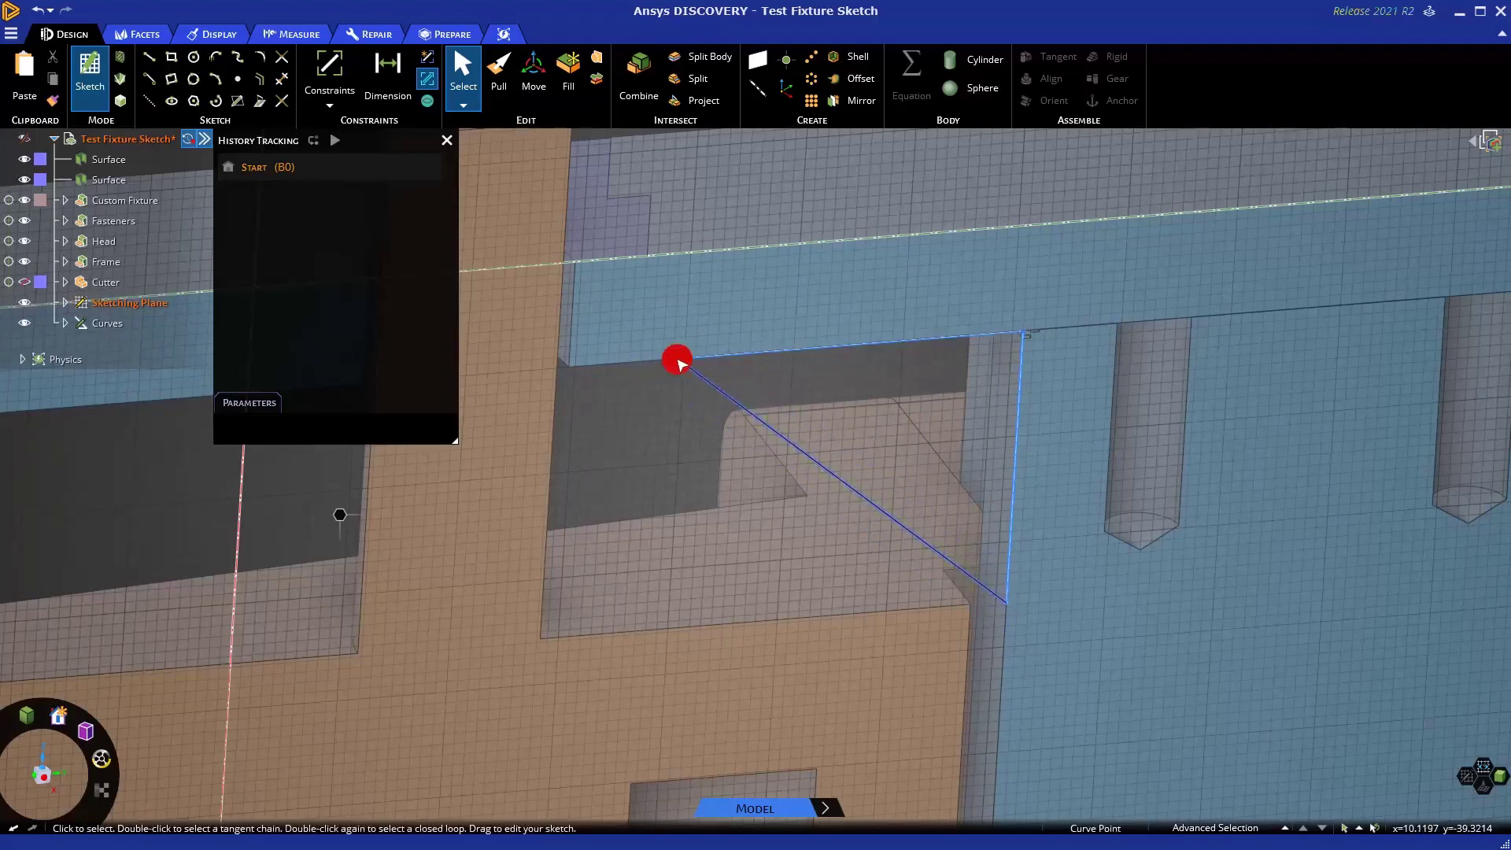
{"action": "left_click_drag", "start_coordinate": [677, 360], "coordinate": [671, 394]}
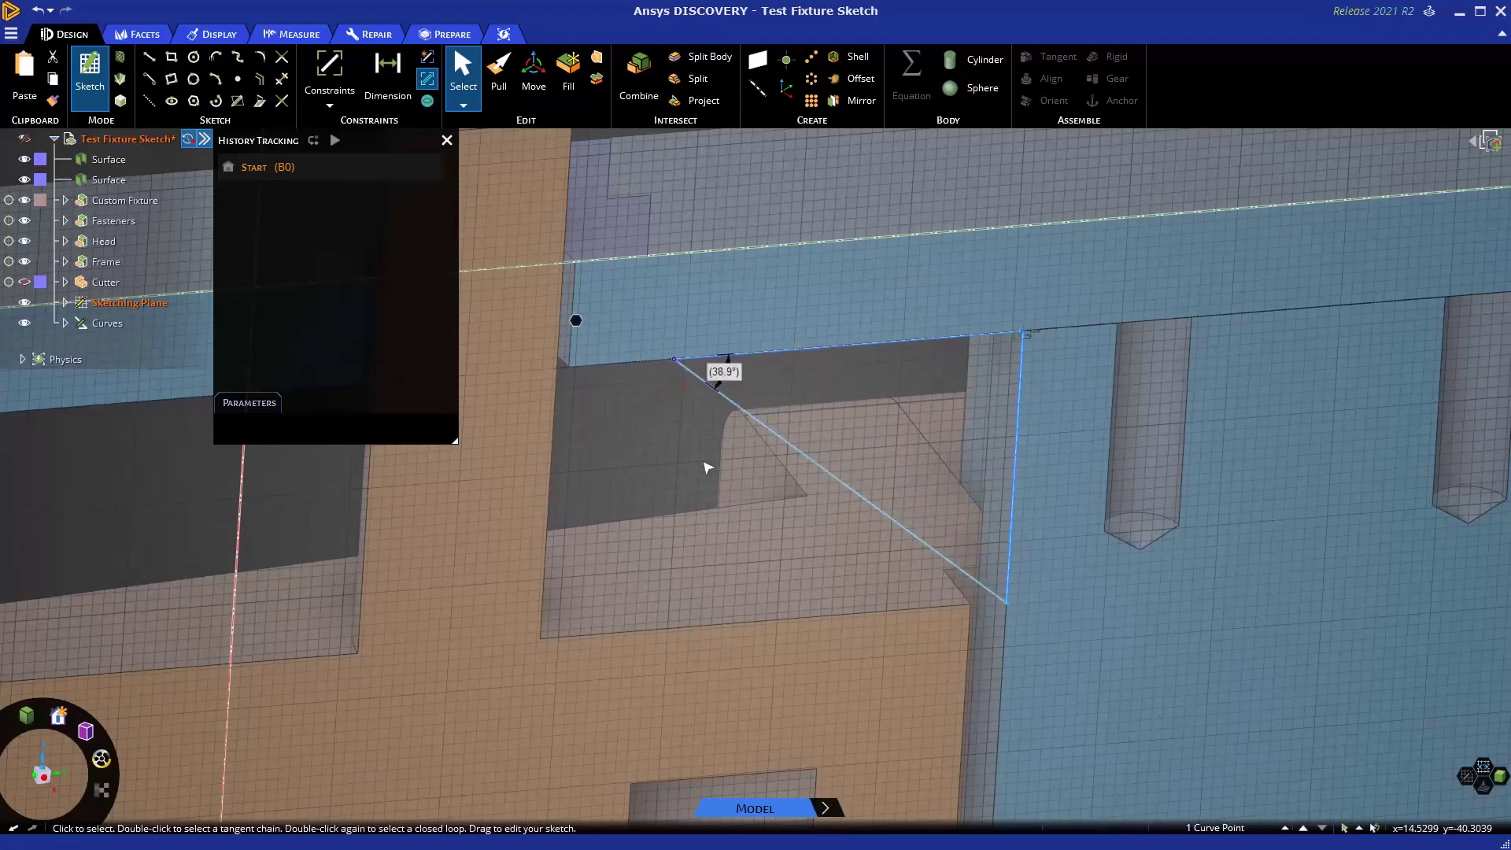
Dimension the 38.9° angle between the top and diagonal lines and the top line's 32mm length.
{"action": "left_click", "coordinate": [390, 72]}
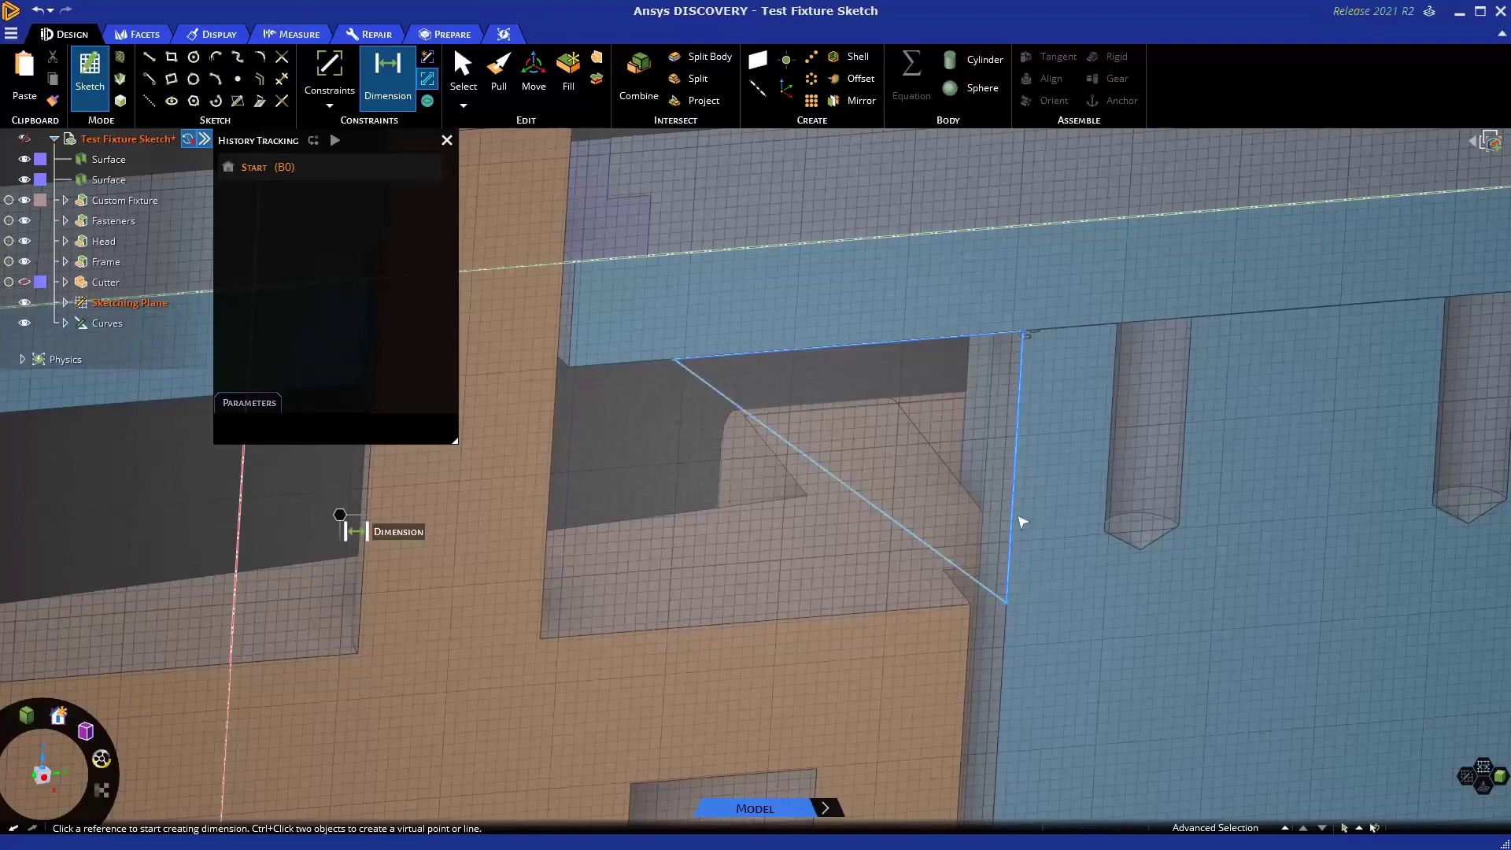
{"action": "left_click", "coordinate": [779, 352]}
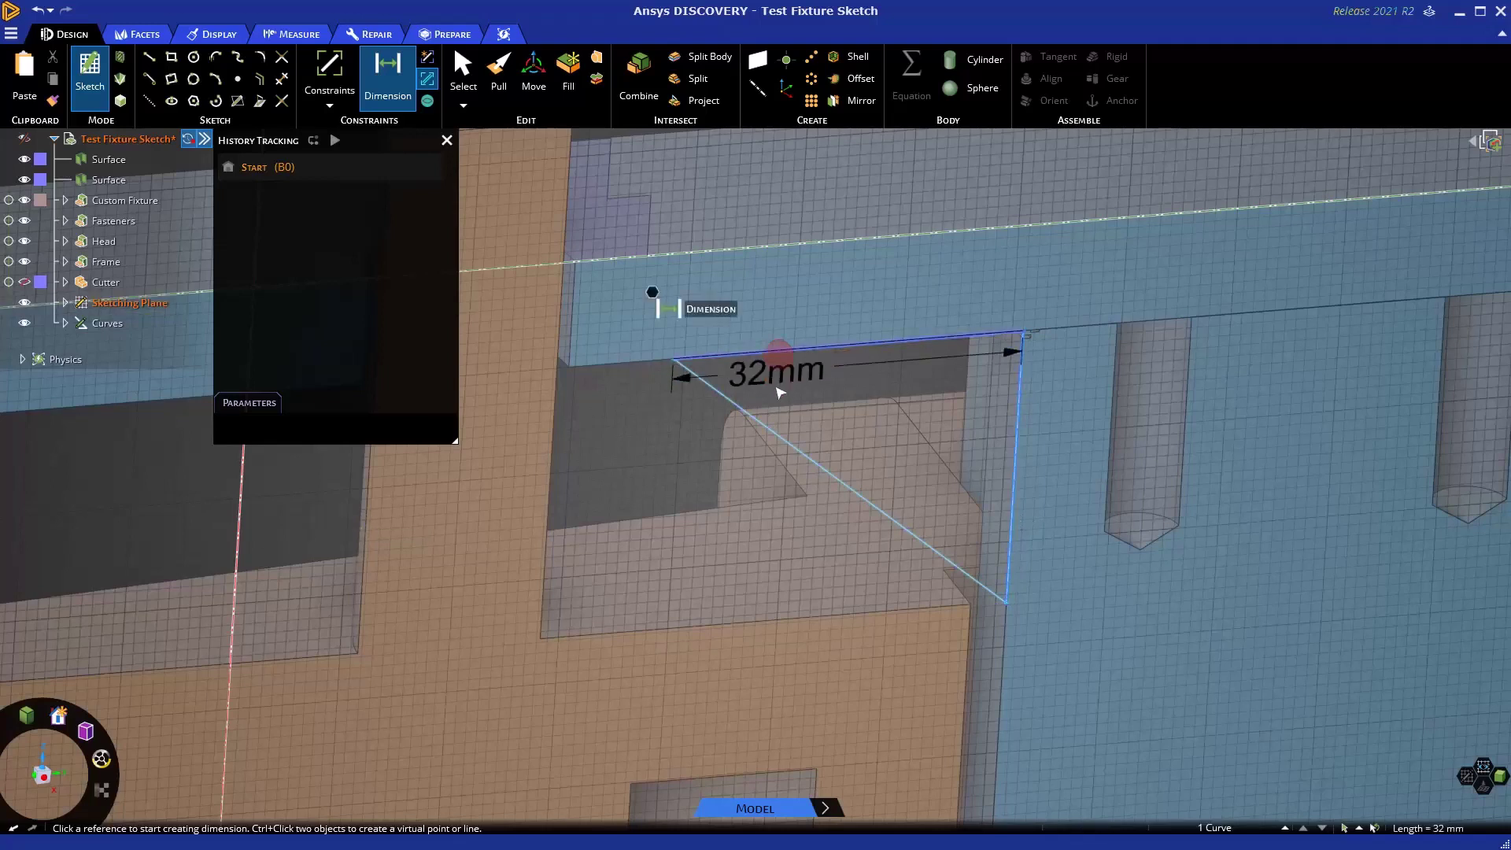
{"action": "left_click", "coordinate": [773, 433]}
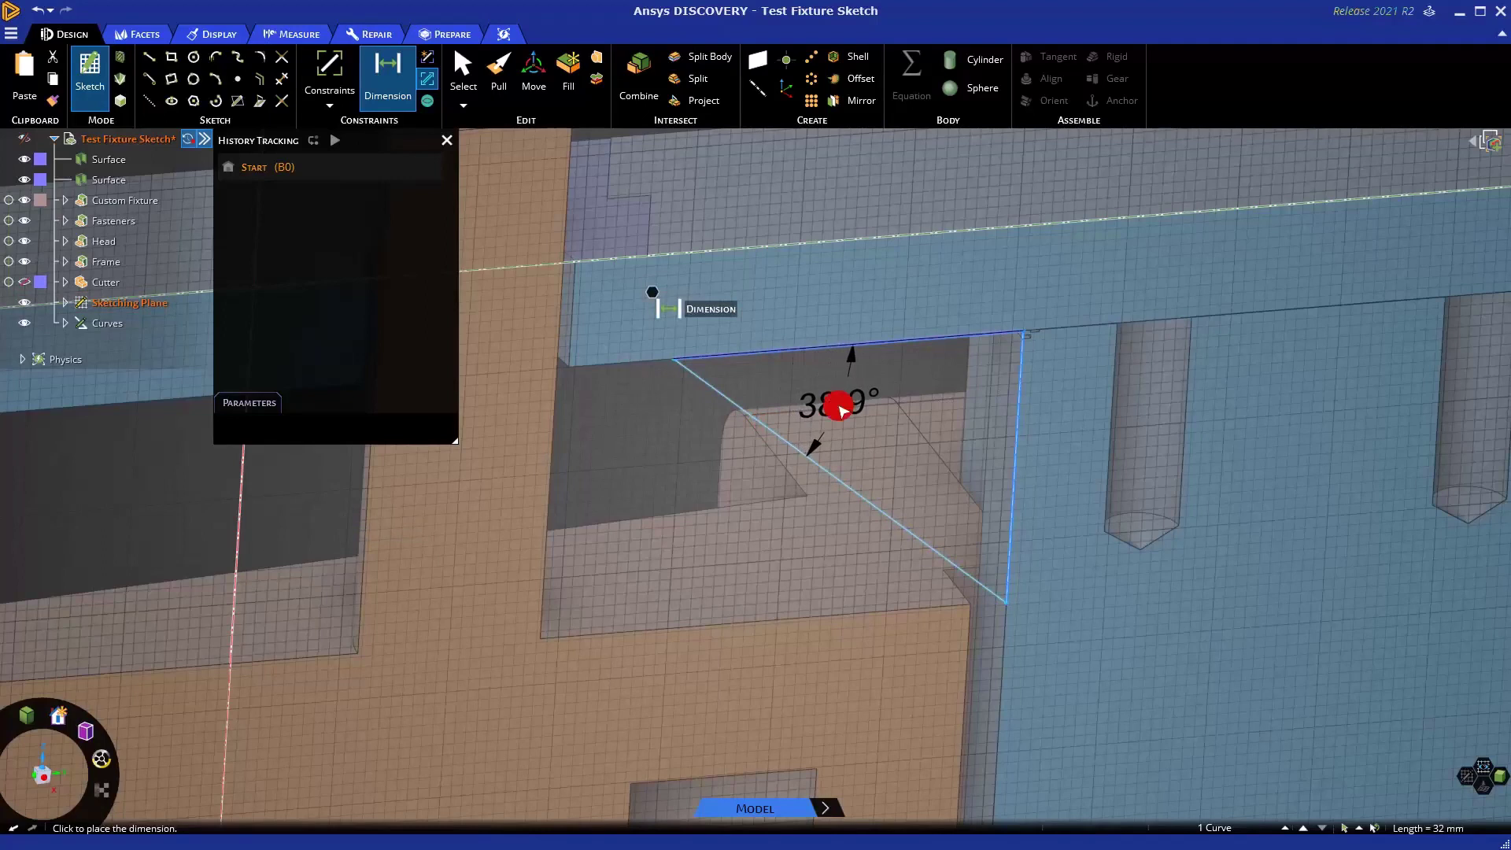
{"action": "left_click", "coordinate": [838, 406]}
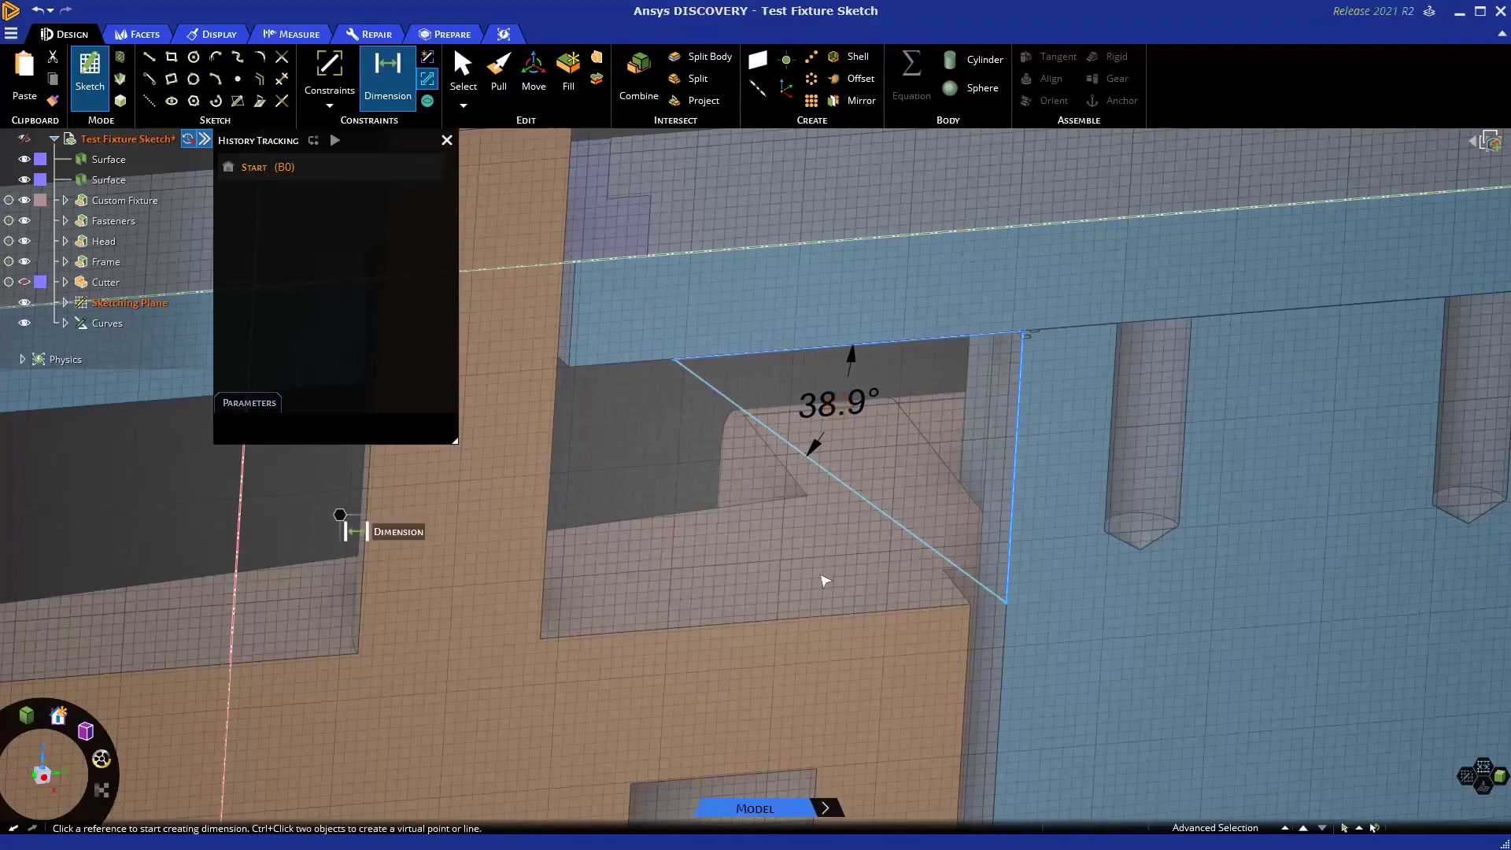
{"action": "left_click", "coordinate": [894, 341]}
{"action": "left_click", "coordinate": [896, 294]}
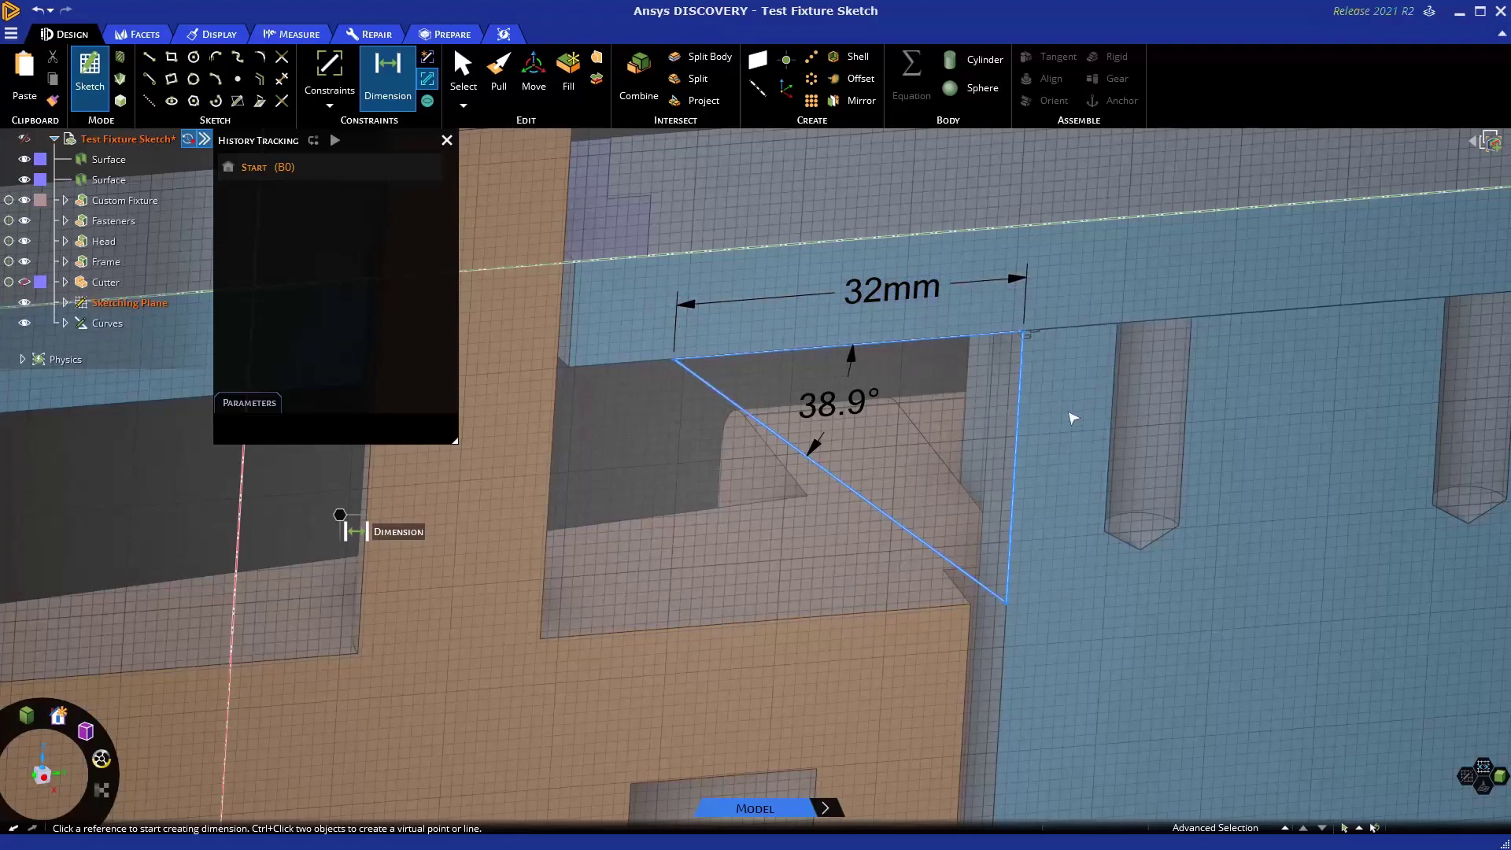
Restart Dimension with D and place a 25.82mm length dimension beside the vertical side.
{"action": "key", "text": "Escape"}
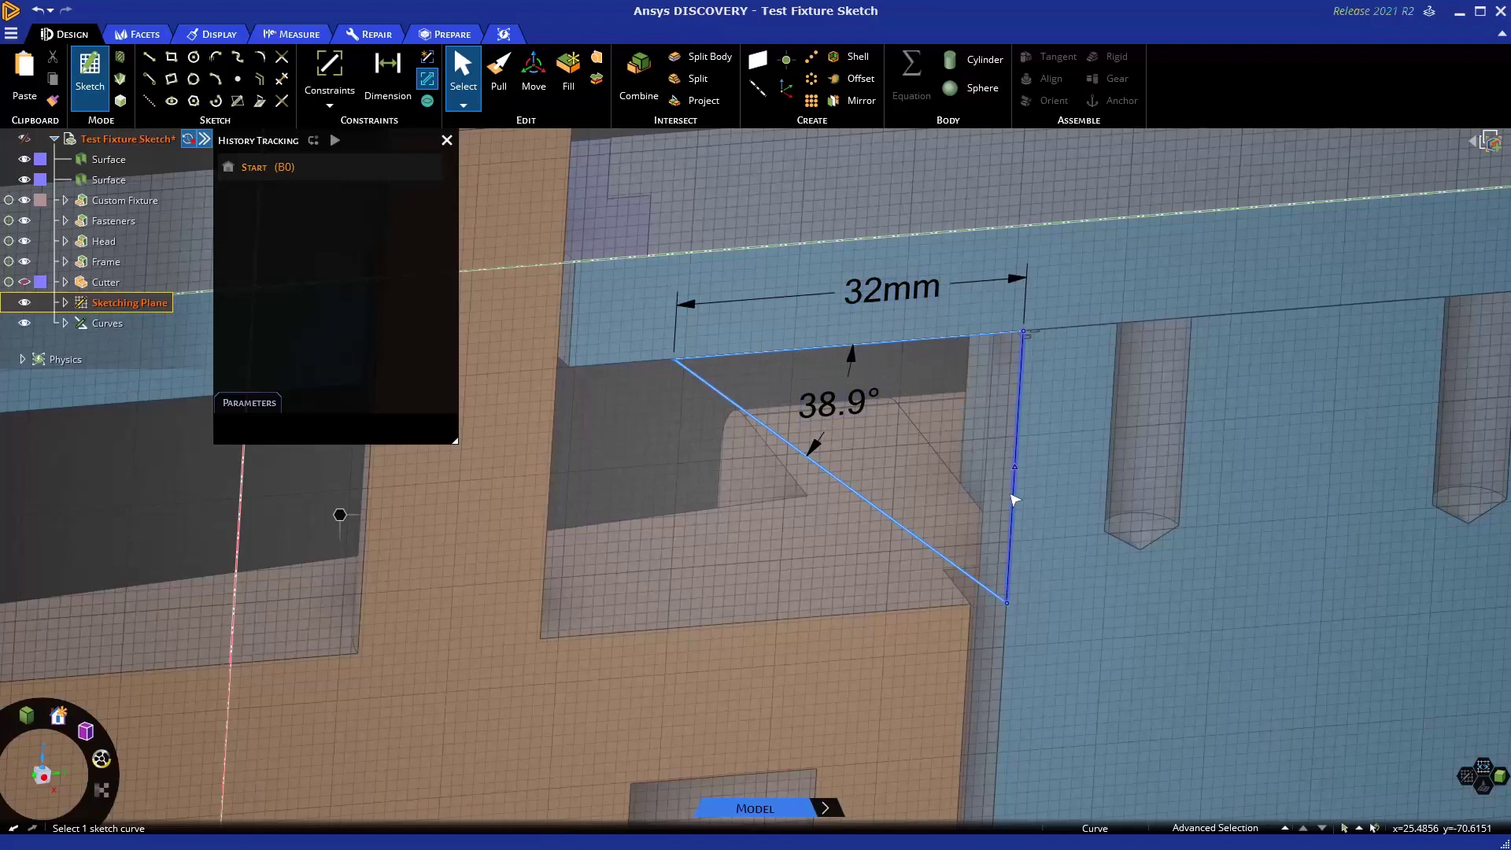
{"action": "key", "text": "d"}
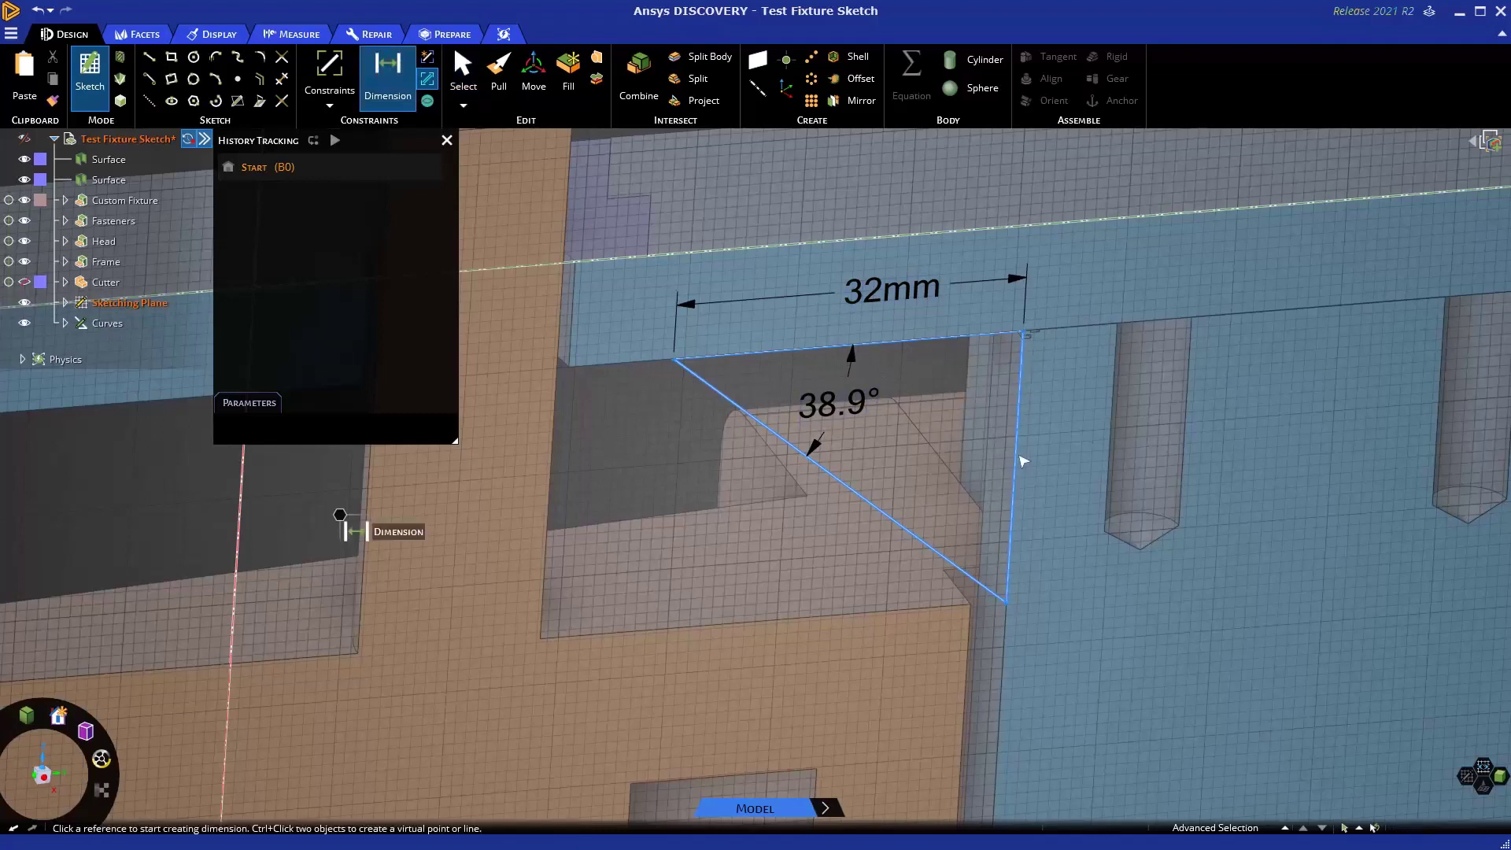
{"action": "left_click", "coordinate": [1017, 460]}
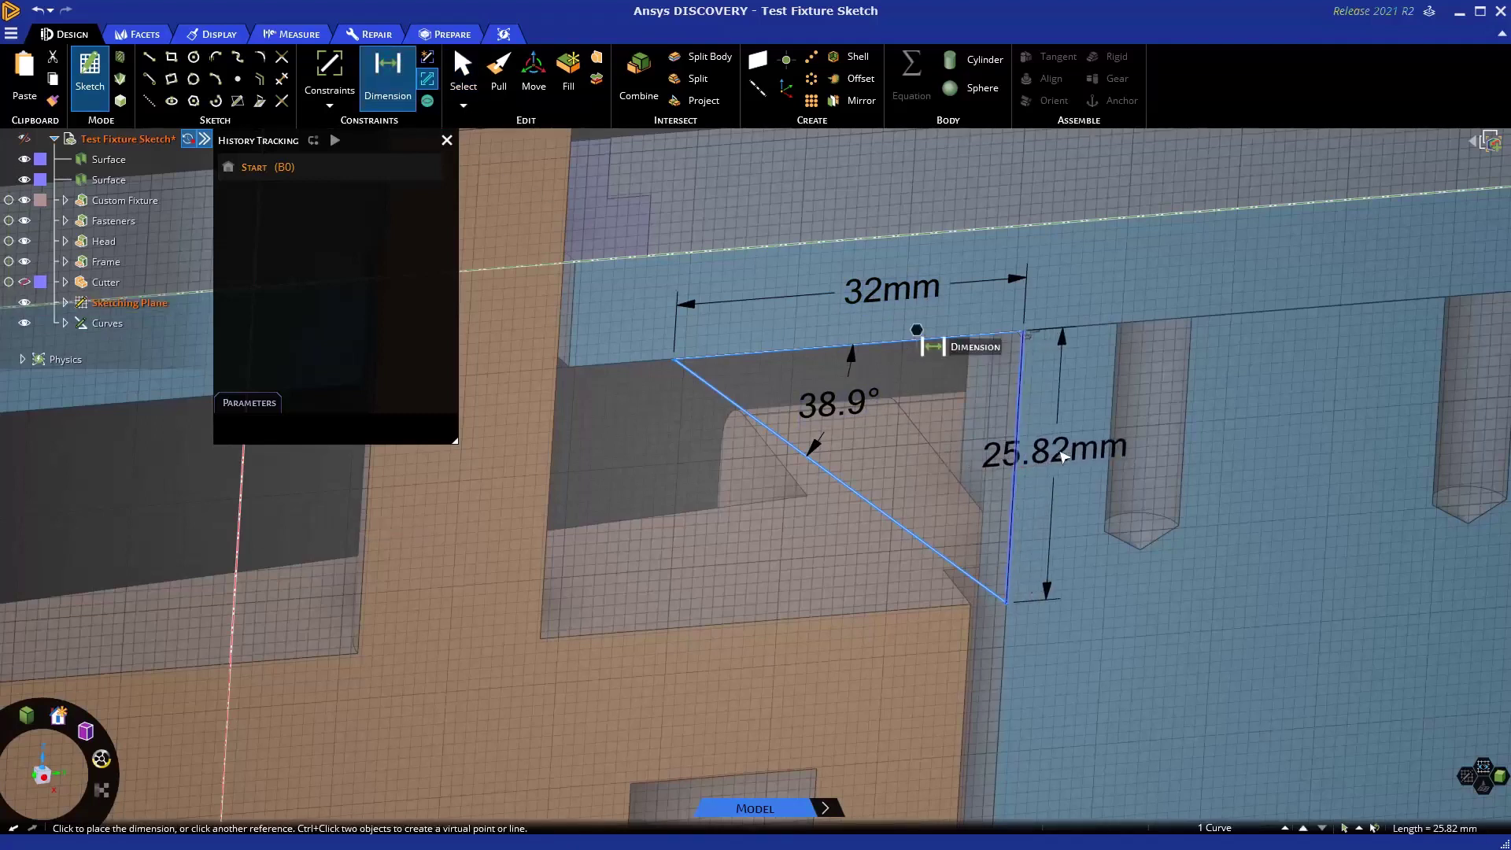
{"action": "left_click", "coordinate": [1056, 449]}
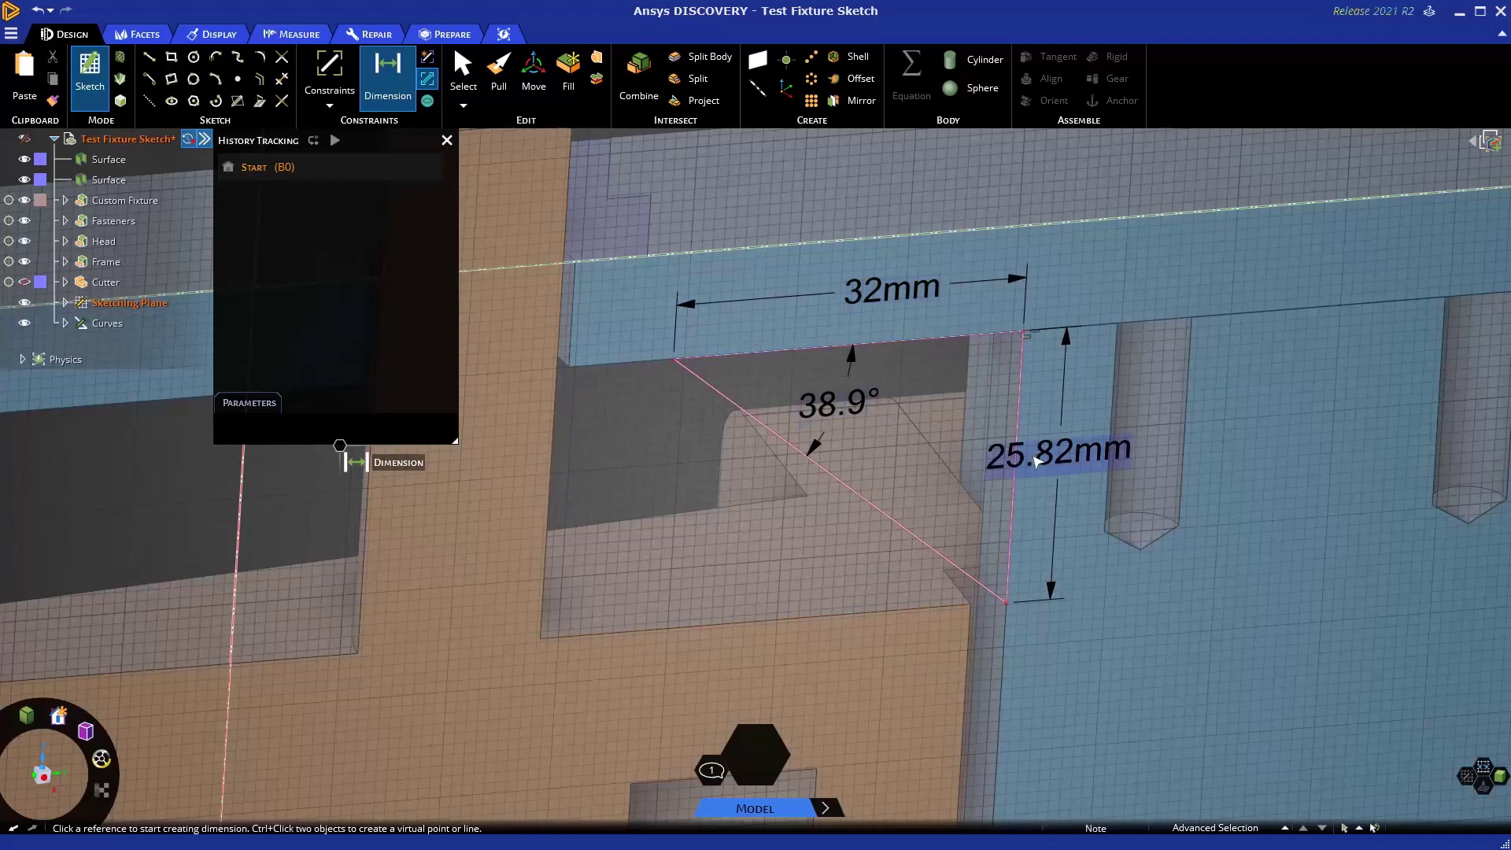
Delete the 38.9° angle dimension from the triangle sketch.
{"action": "key", "text": "Escape"}
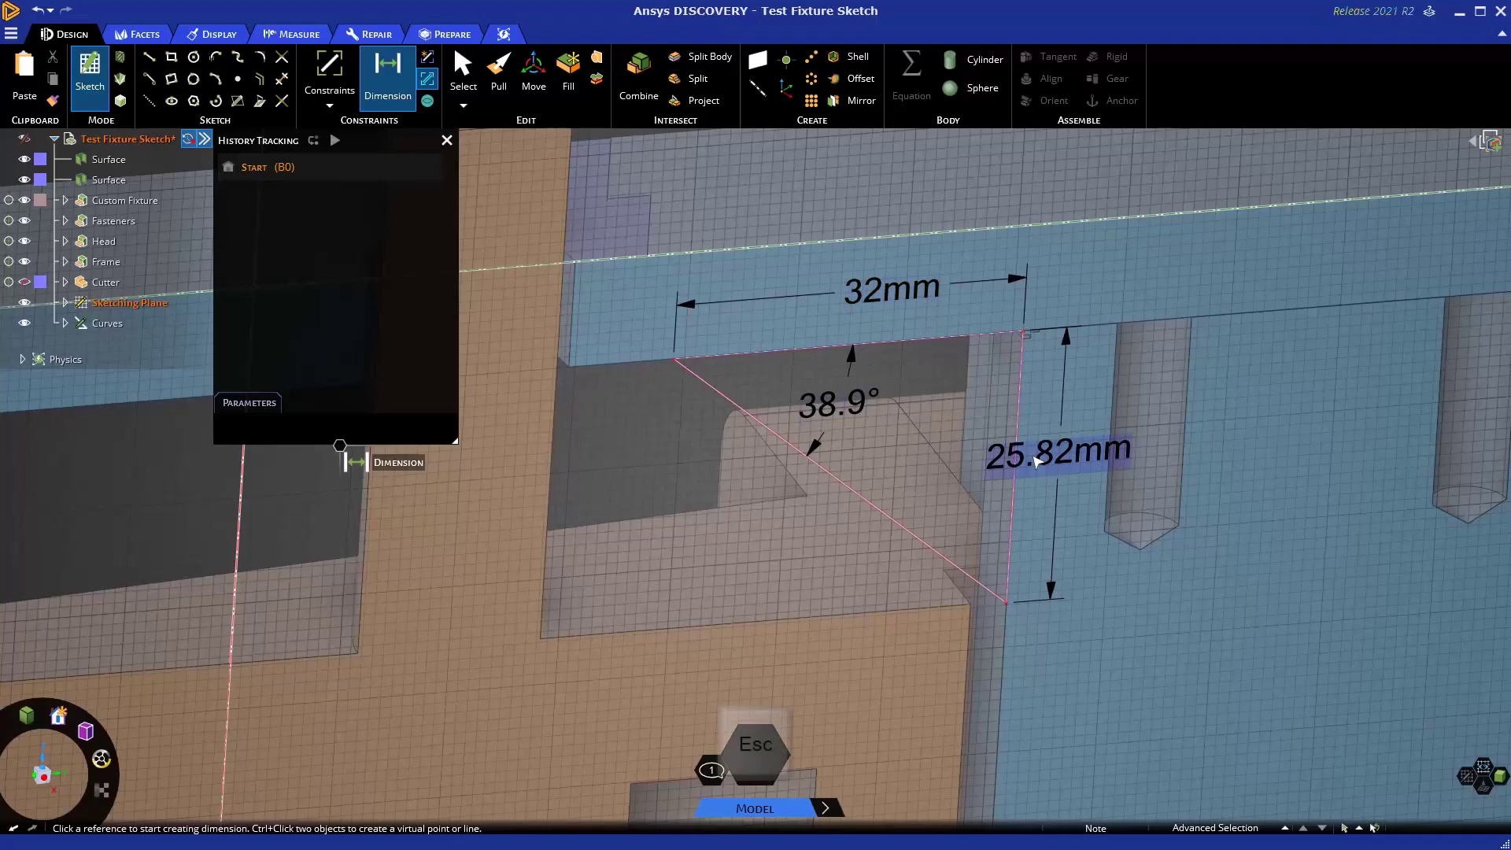
{"action": "left_click", "coordinate": [850, 370]}
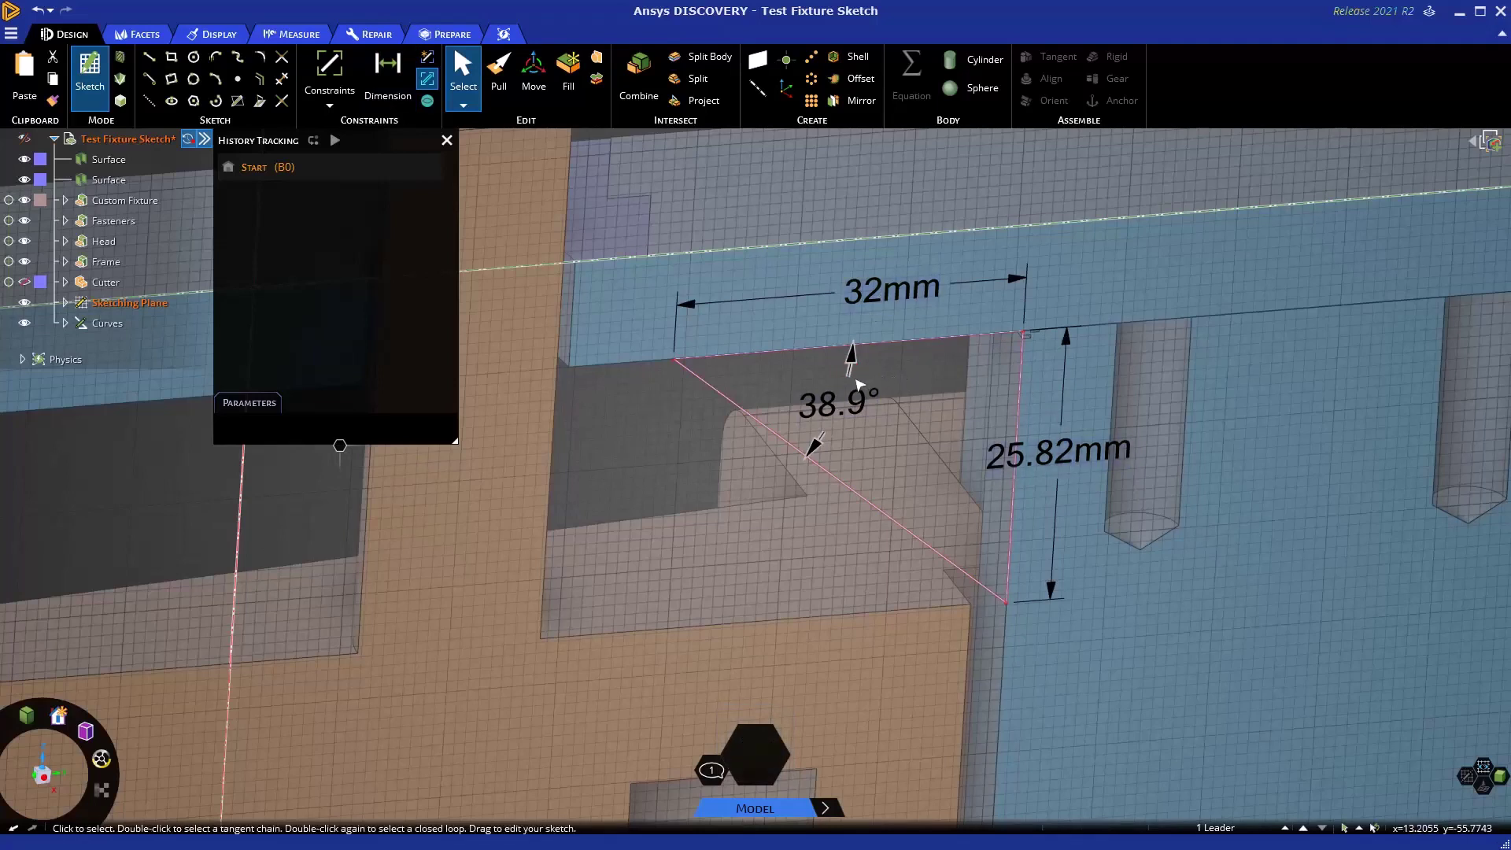
{"action": "key", "text": "Delete"}
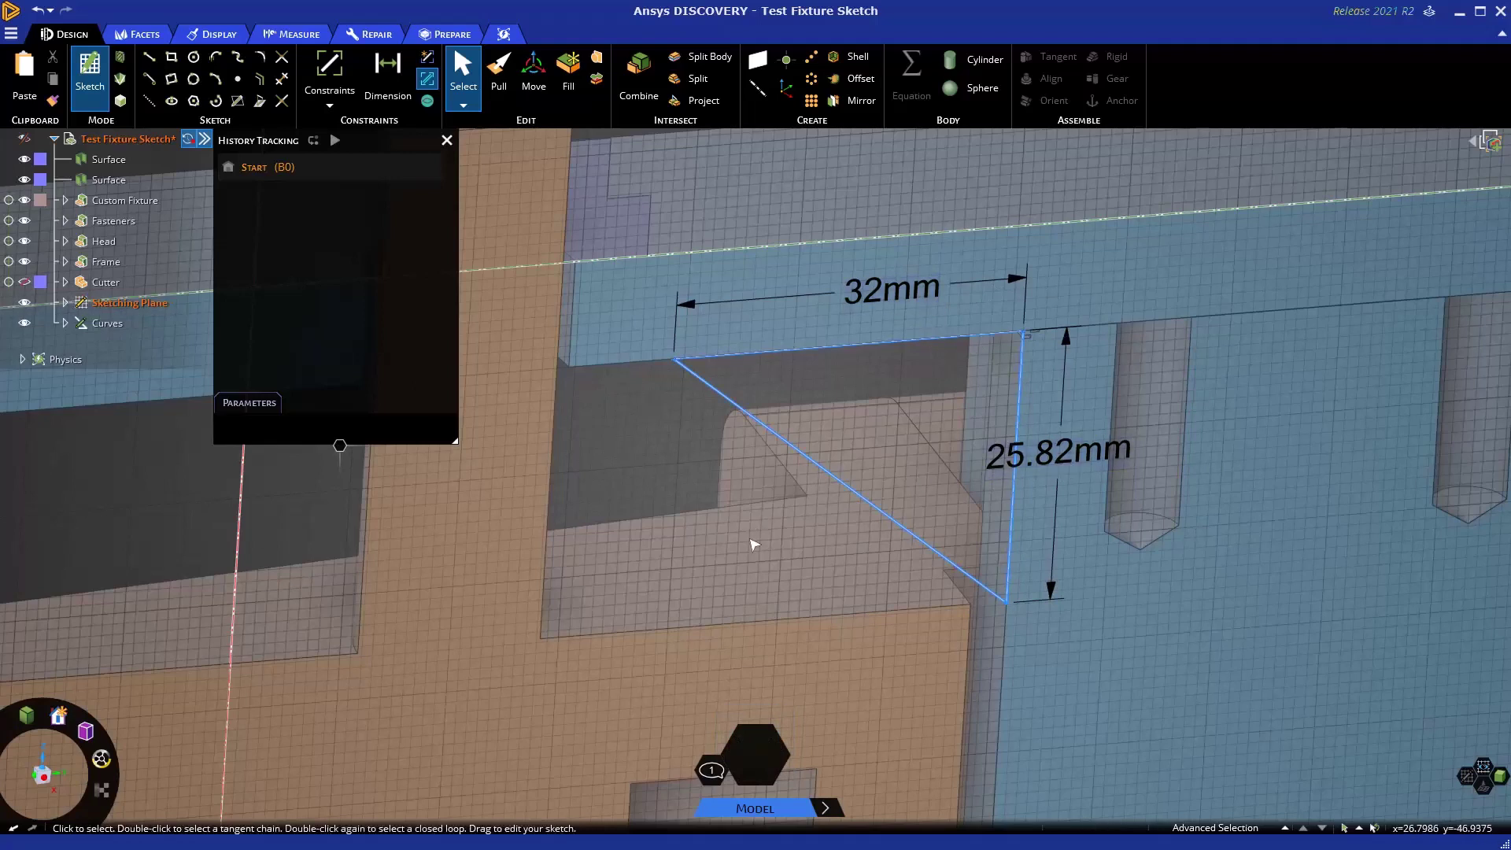
Change the vertical side's 25.82mm dimension to 20mm.
{"action": "left_click", "coordinate": [1032, 451]}
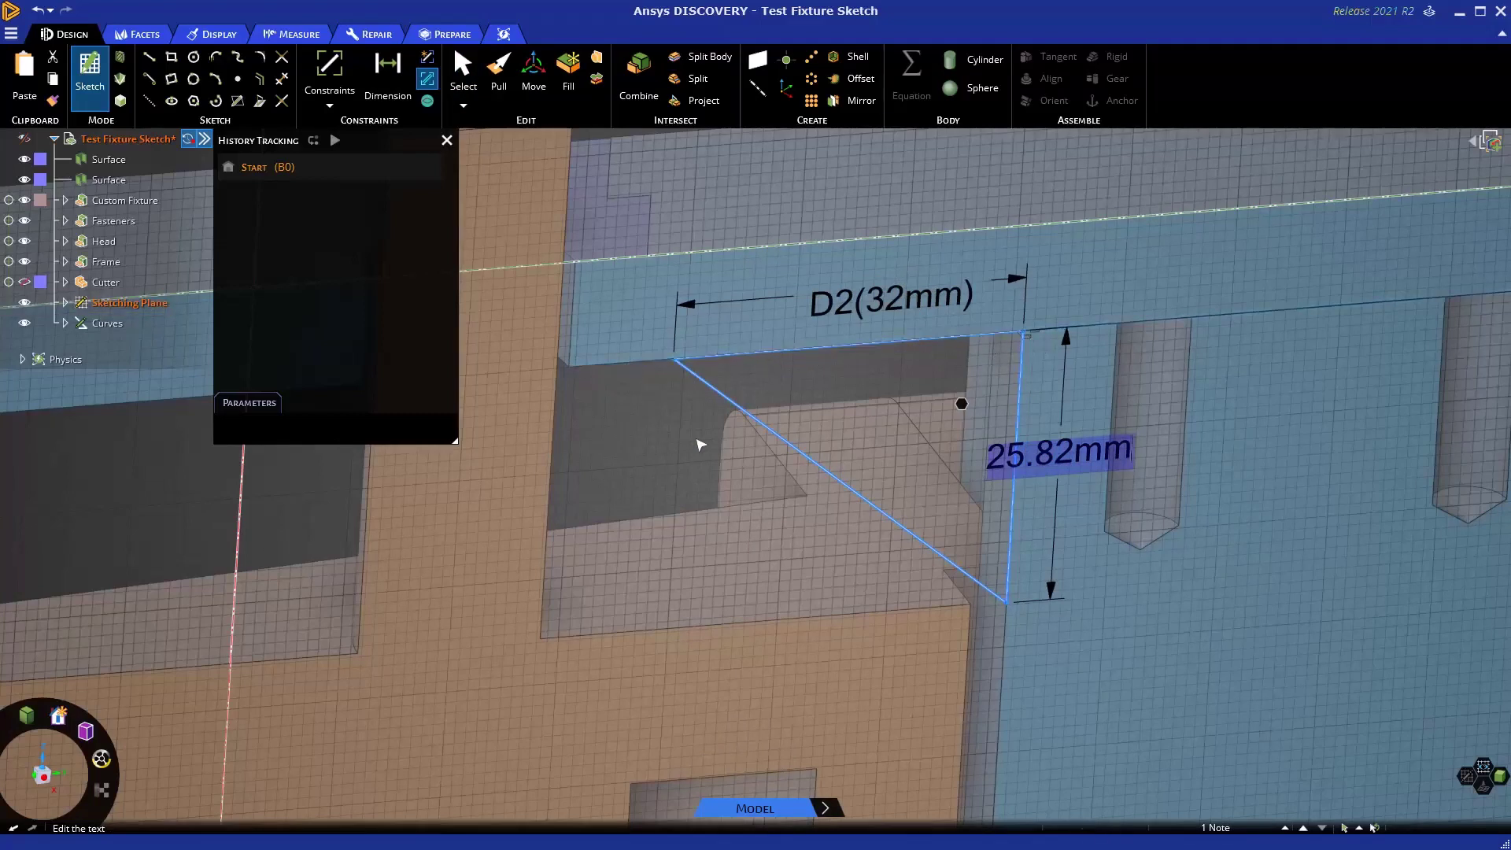
{"action": "type", "text": "20"}
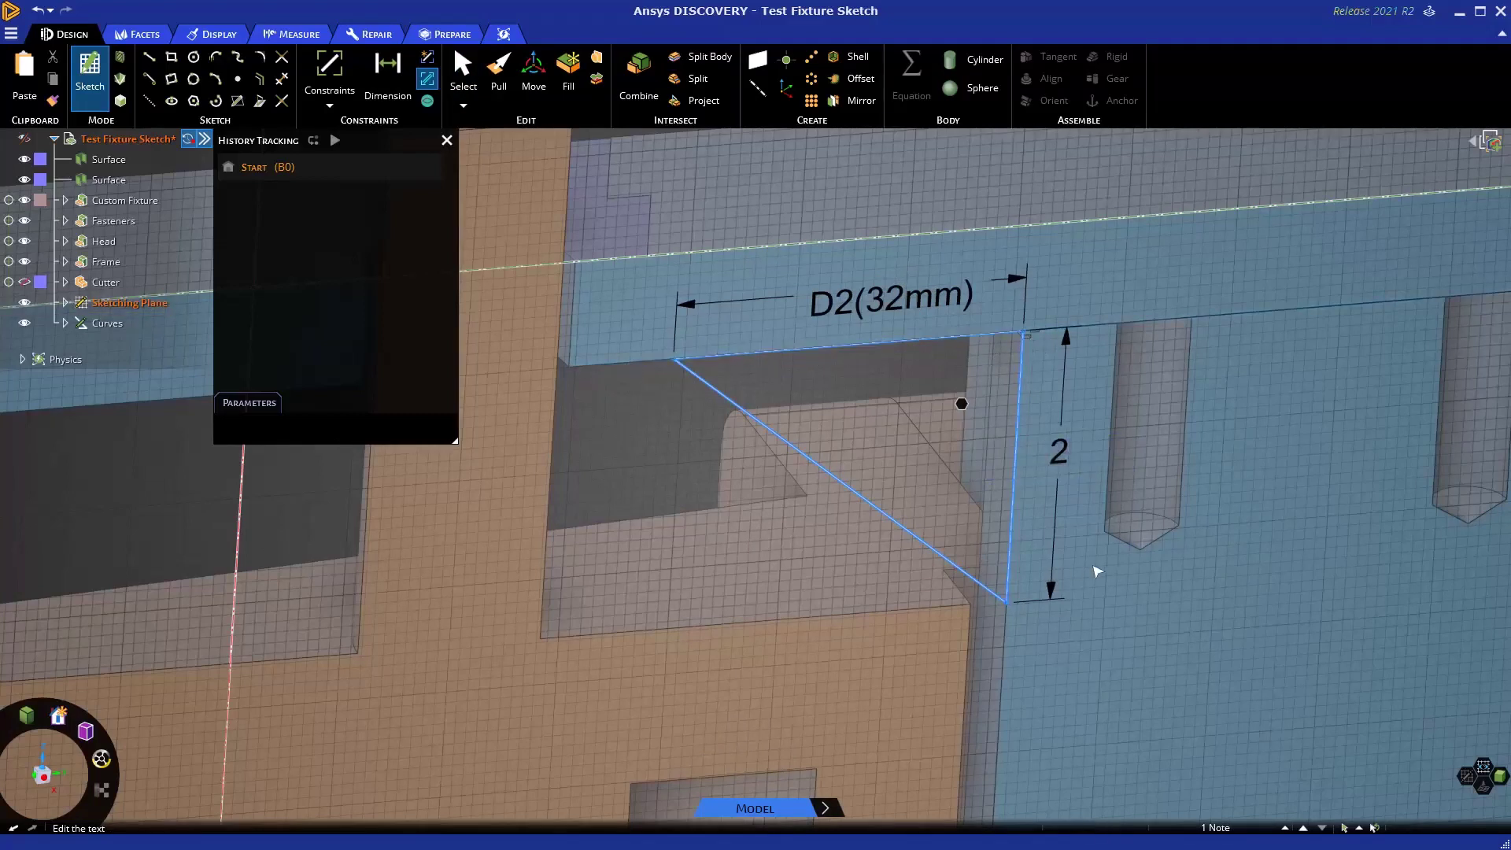
{"action": "key", "text": "Return"}
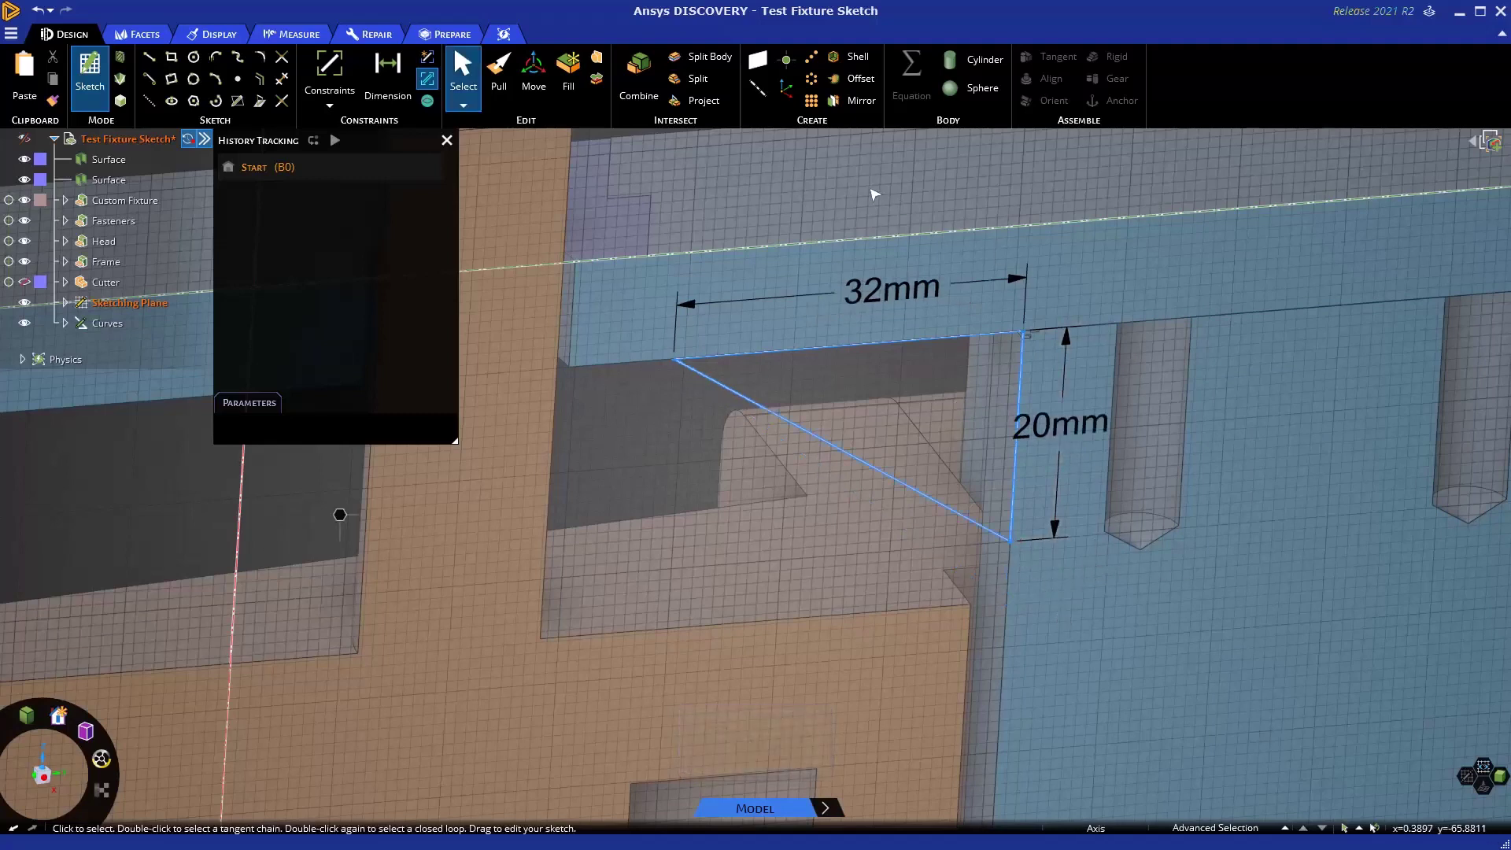
End the sketch with Pull and replay History Tracking from Sketch (B1), showing D2 32mm and D3 20mm.
{"action": "left_click", "coordinate": [499, 85]}
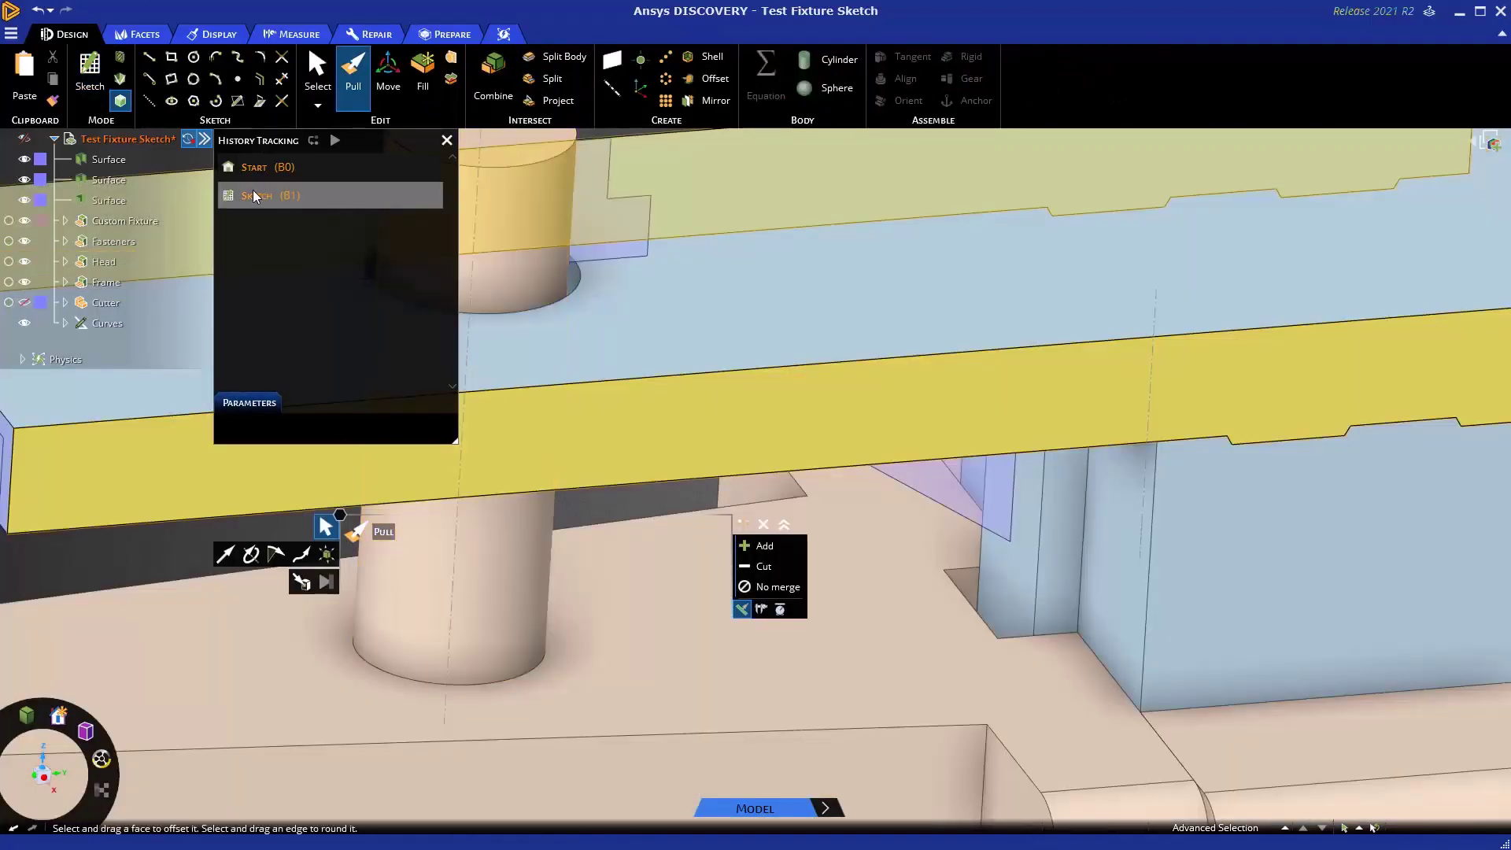
{"action": "left_click", "coordinate": [257, 201]}
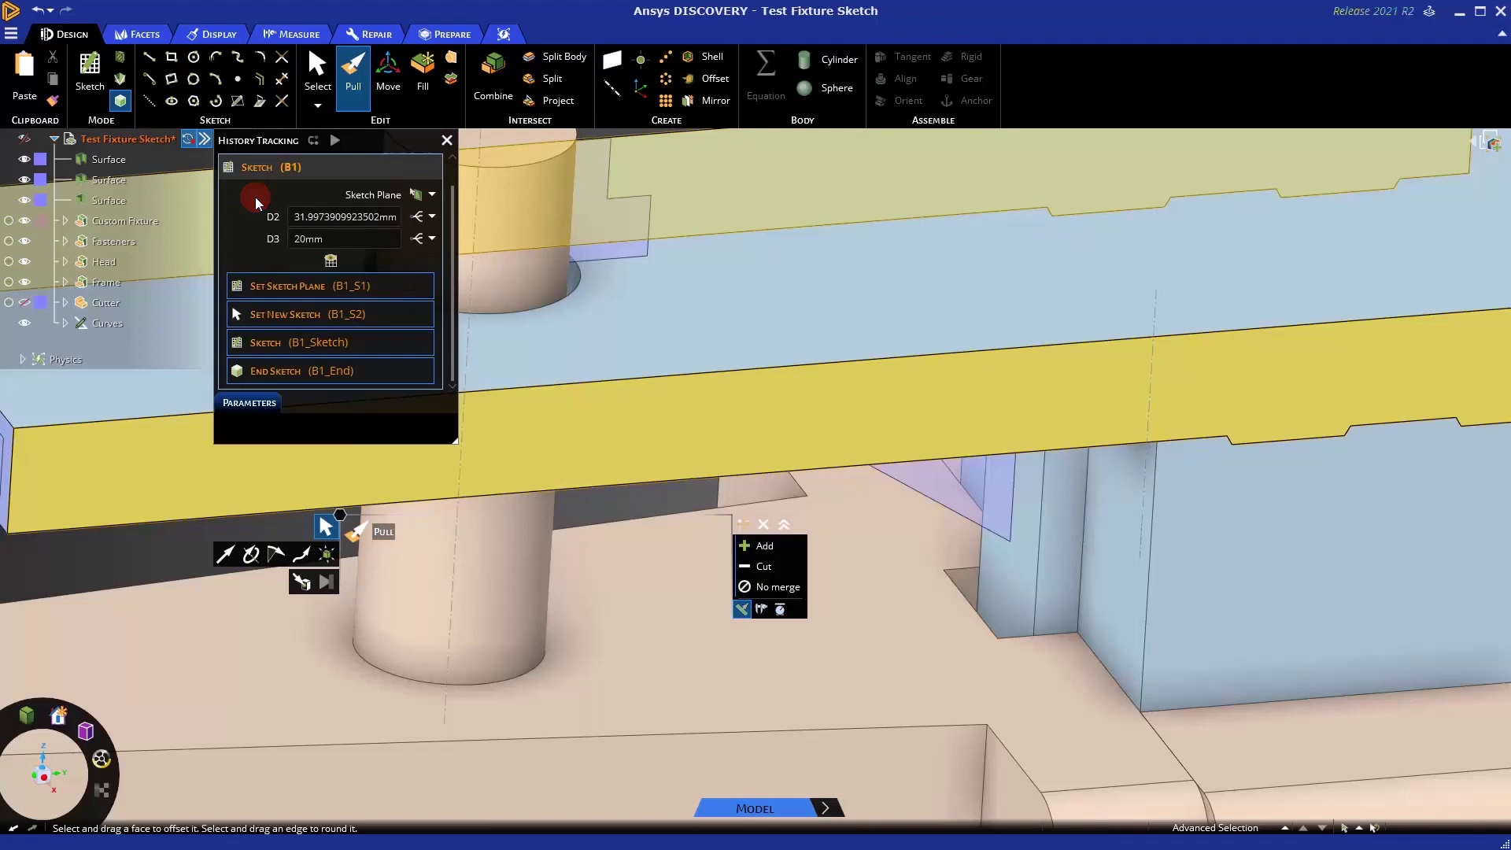
{"action": "left_click", "coordinate": [335, 142]}
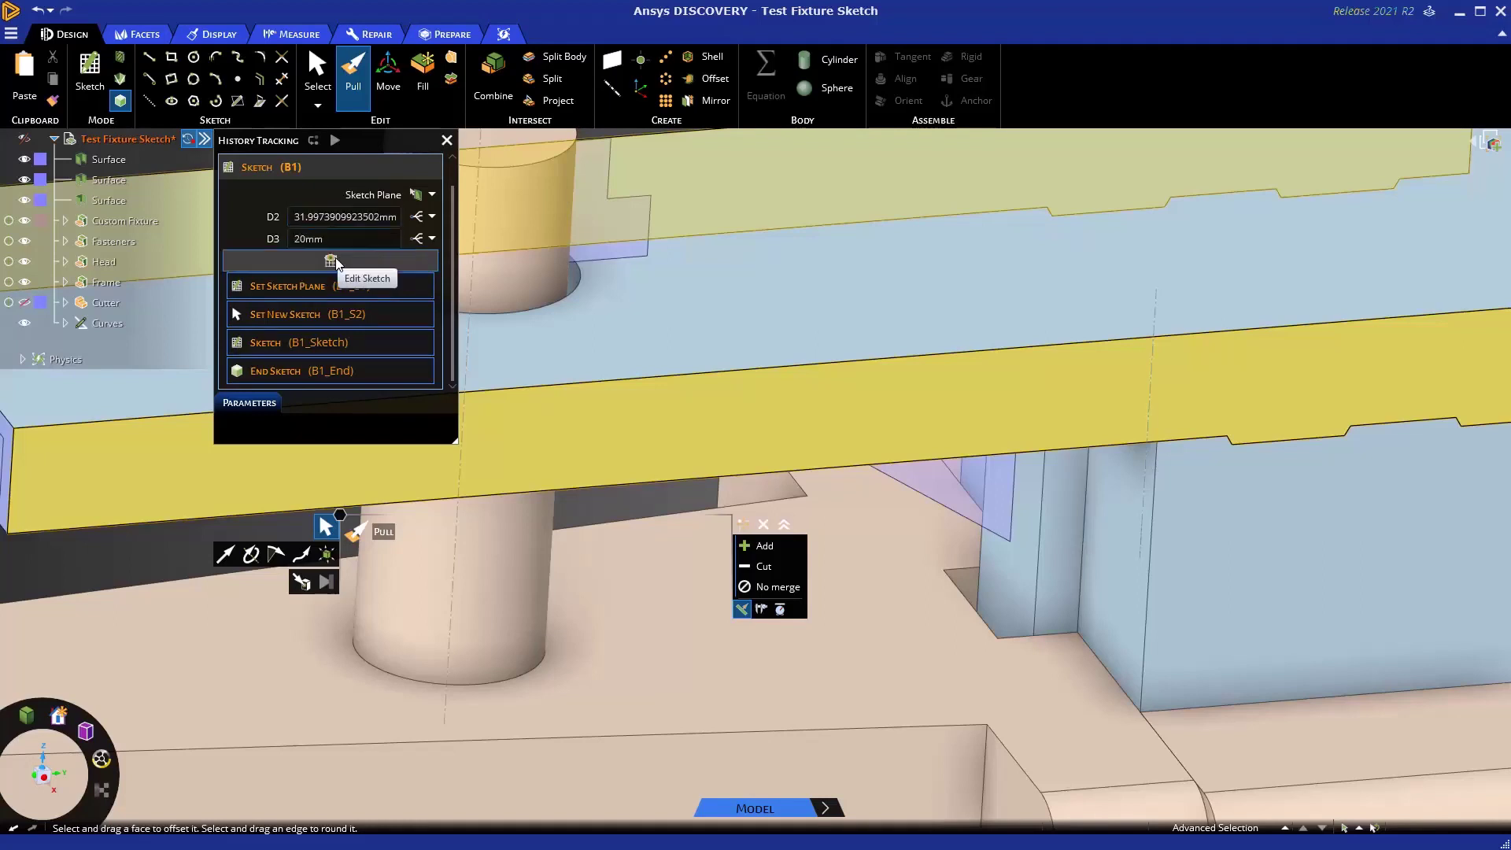
Go back to the Home view of the whole fixture and switch to the Select tool.
{"action": "left_click", "coordinate": [450, 140]}
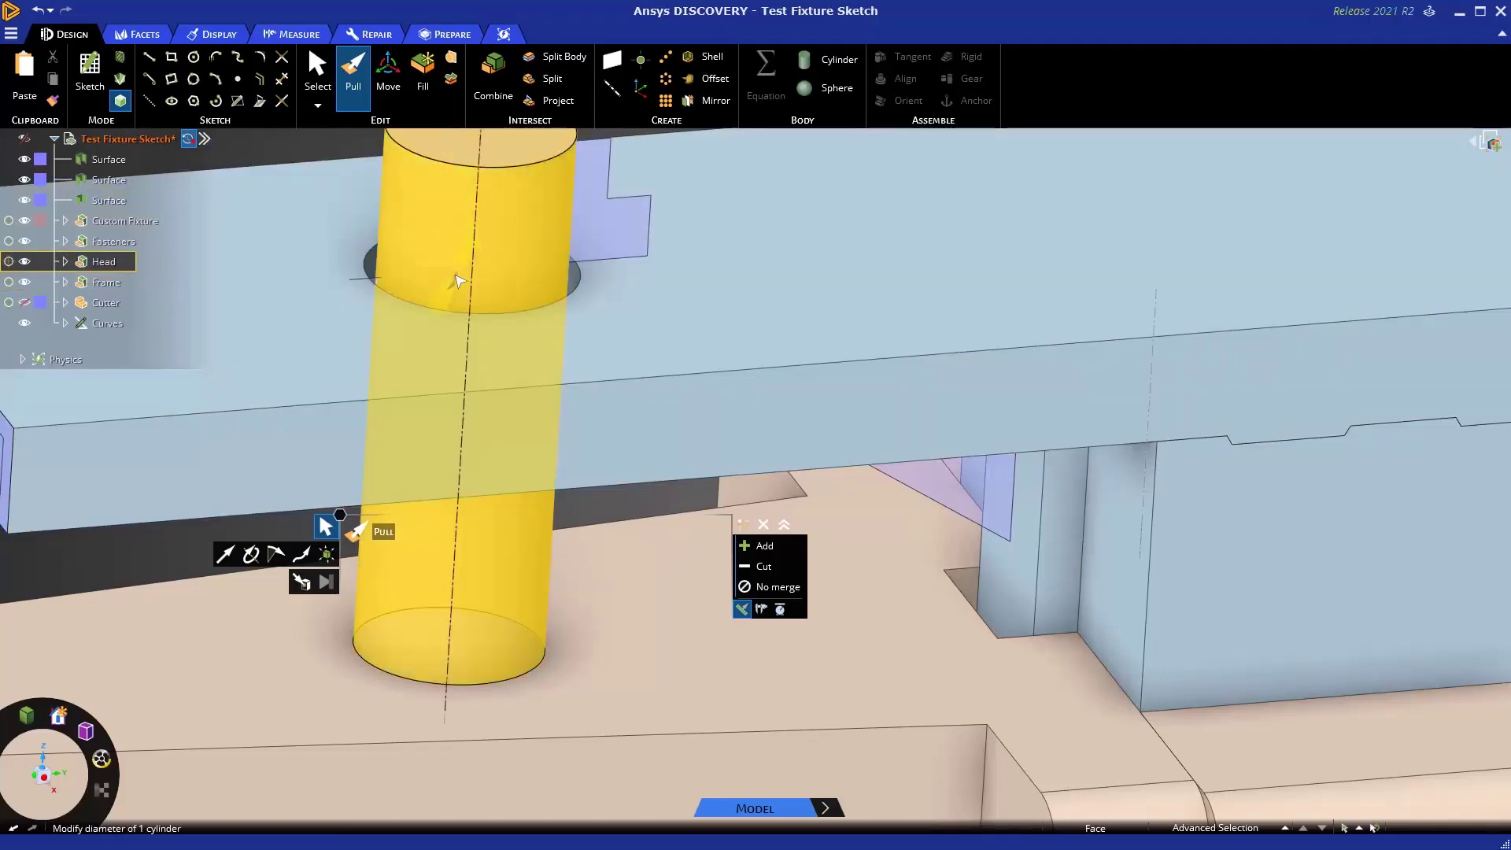
{"action": "key", "text": "h"}
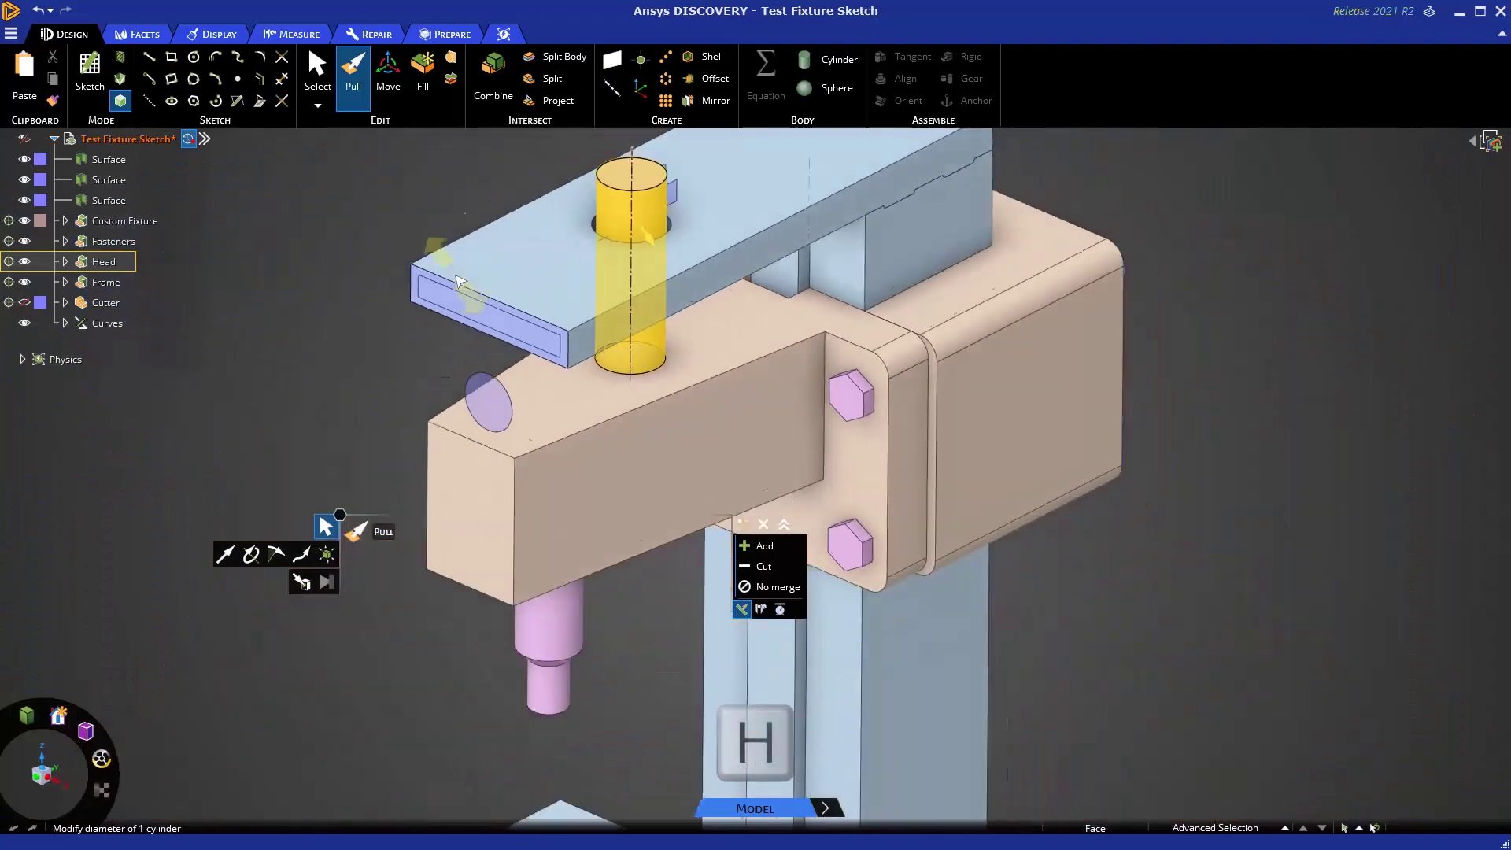
{"action": "mouse_move", "coordinate": [60, 719]}
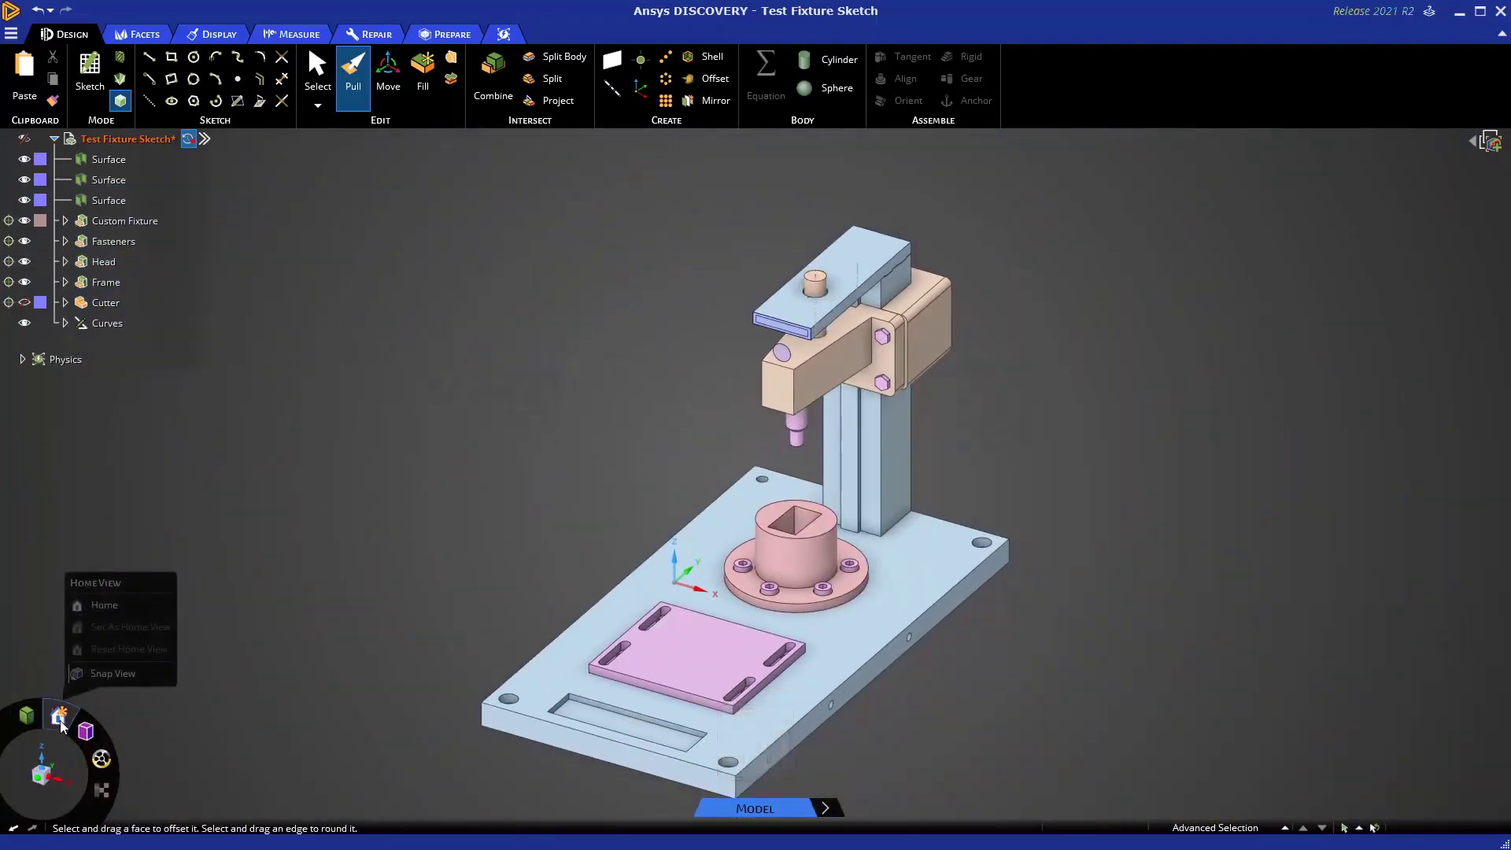
{"action": "key", "text": "s"}
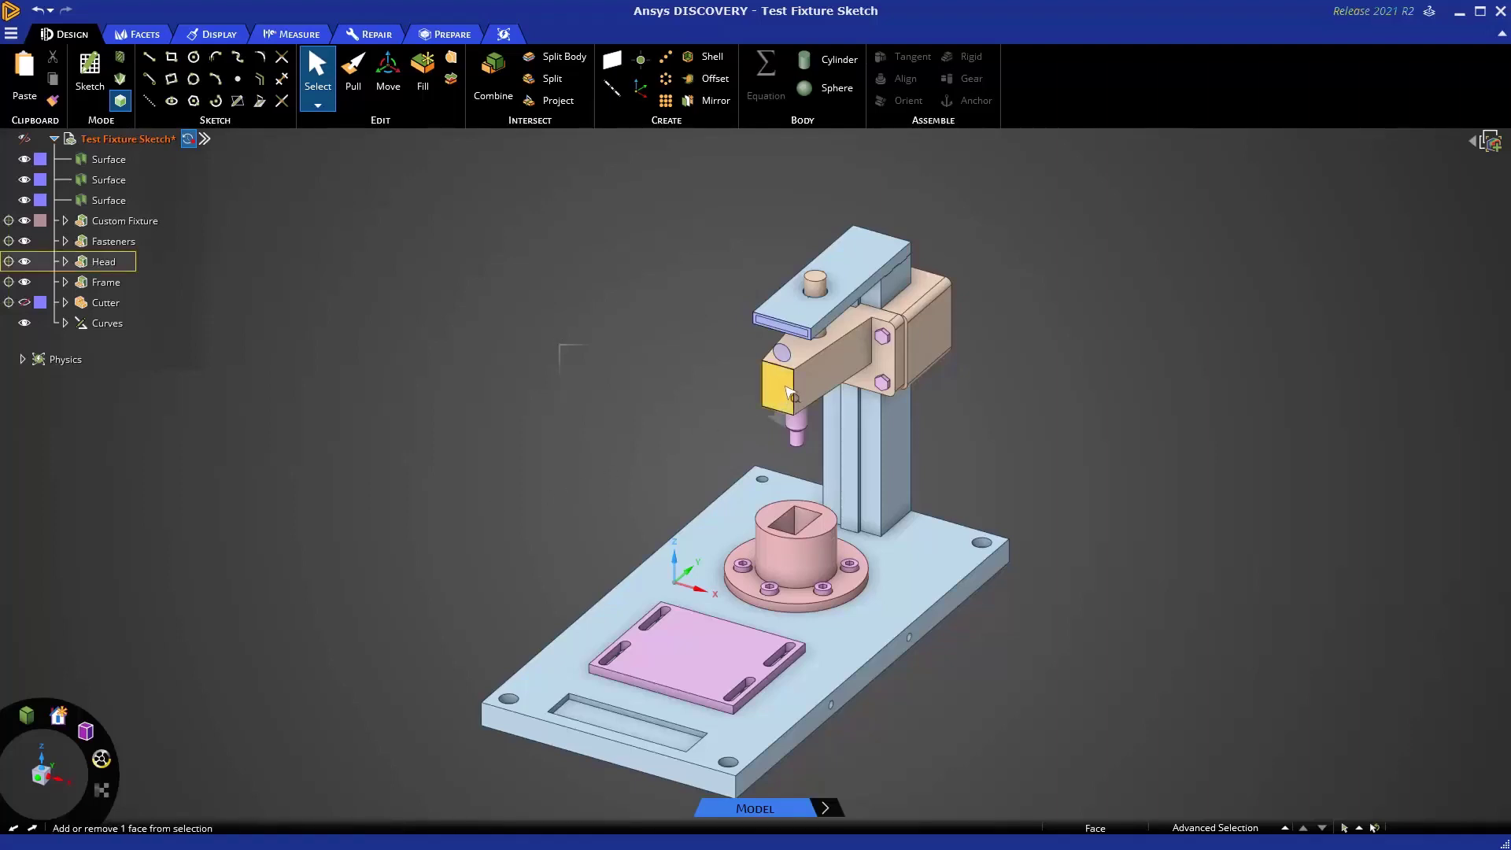
Zoom in, activate the Head component from its end face's menu, and select that end face.
{"action": "scroll", "coordinate": [787, 393], "scroll_direction": "up", "scroll_amount": 5}
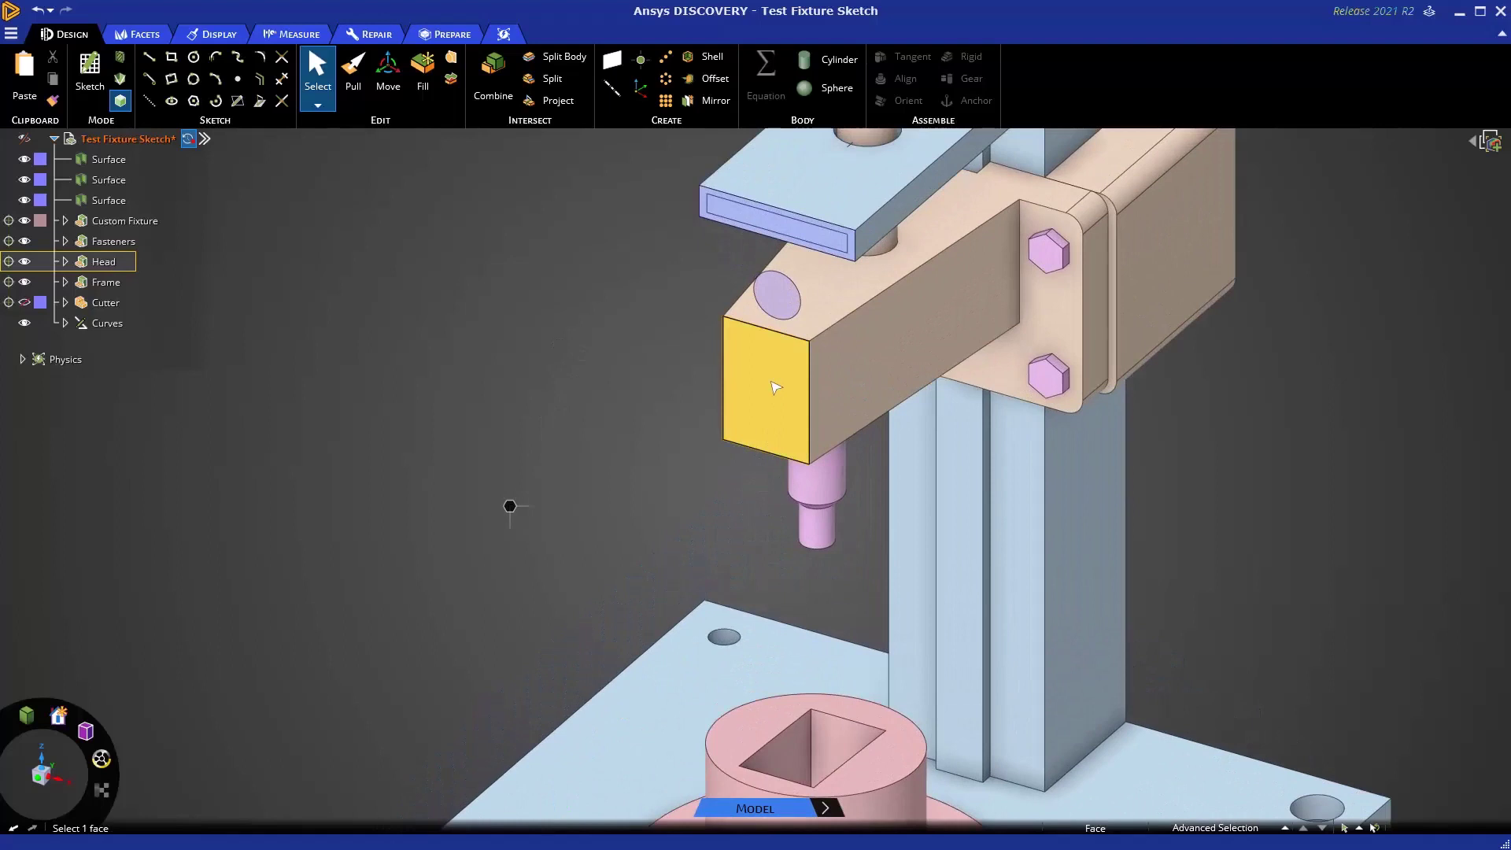
{"action": "right_click", "coordinate": [775, 388]}
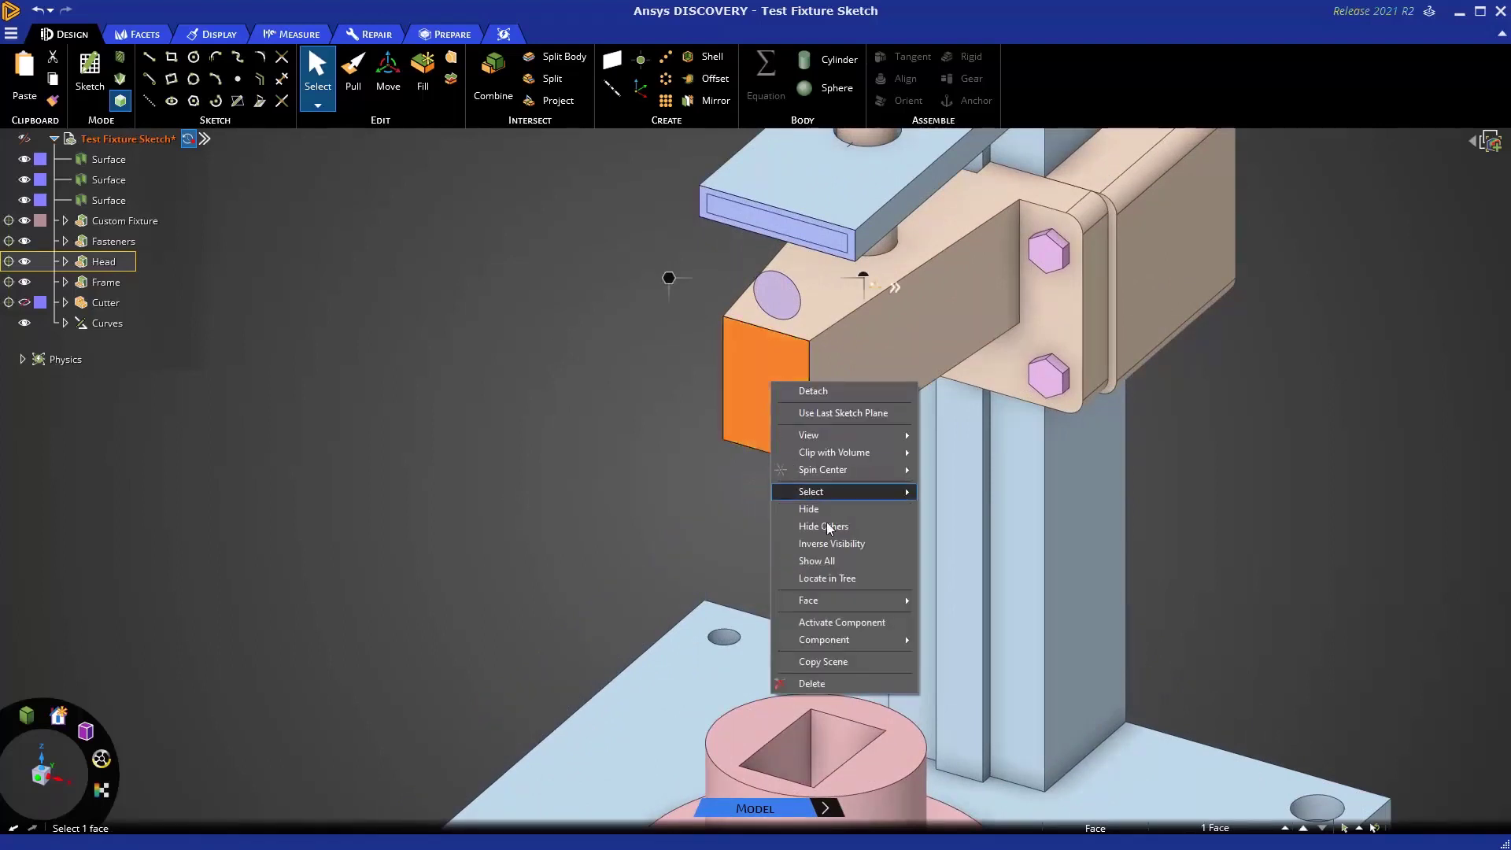
{"action": "left_click", "coordinate": [855, 622]}
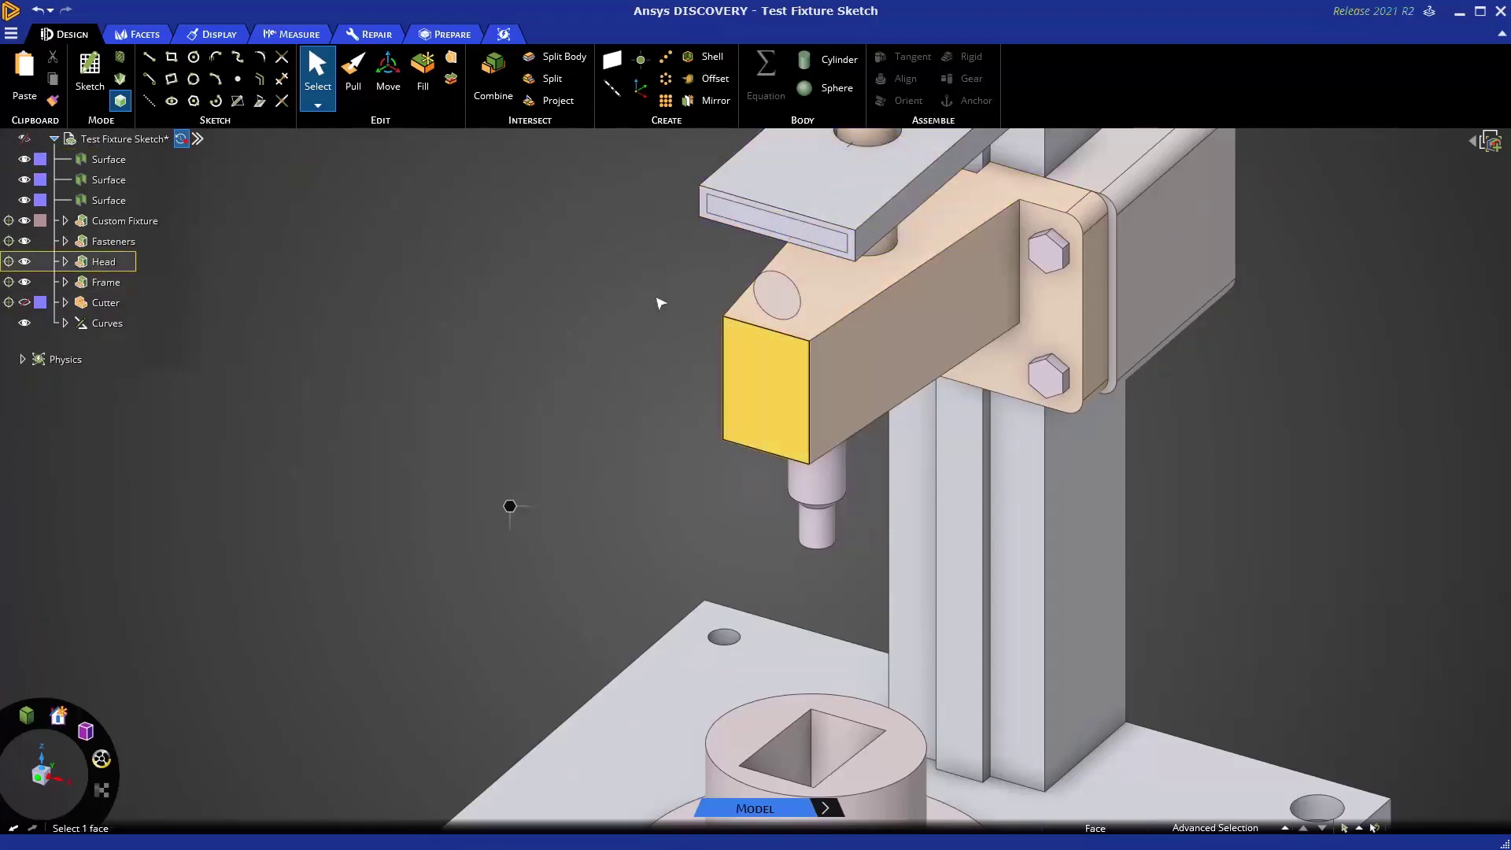
{"action": "left_click", "coordinate": [768, 354]}
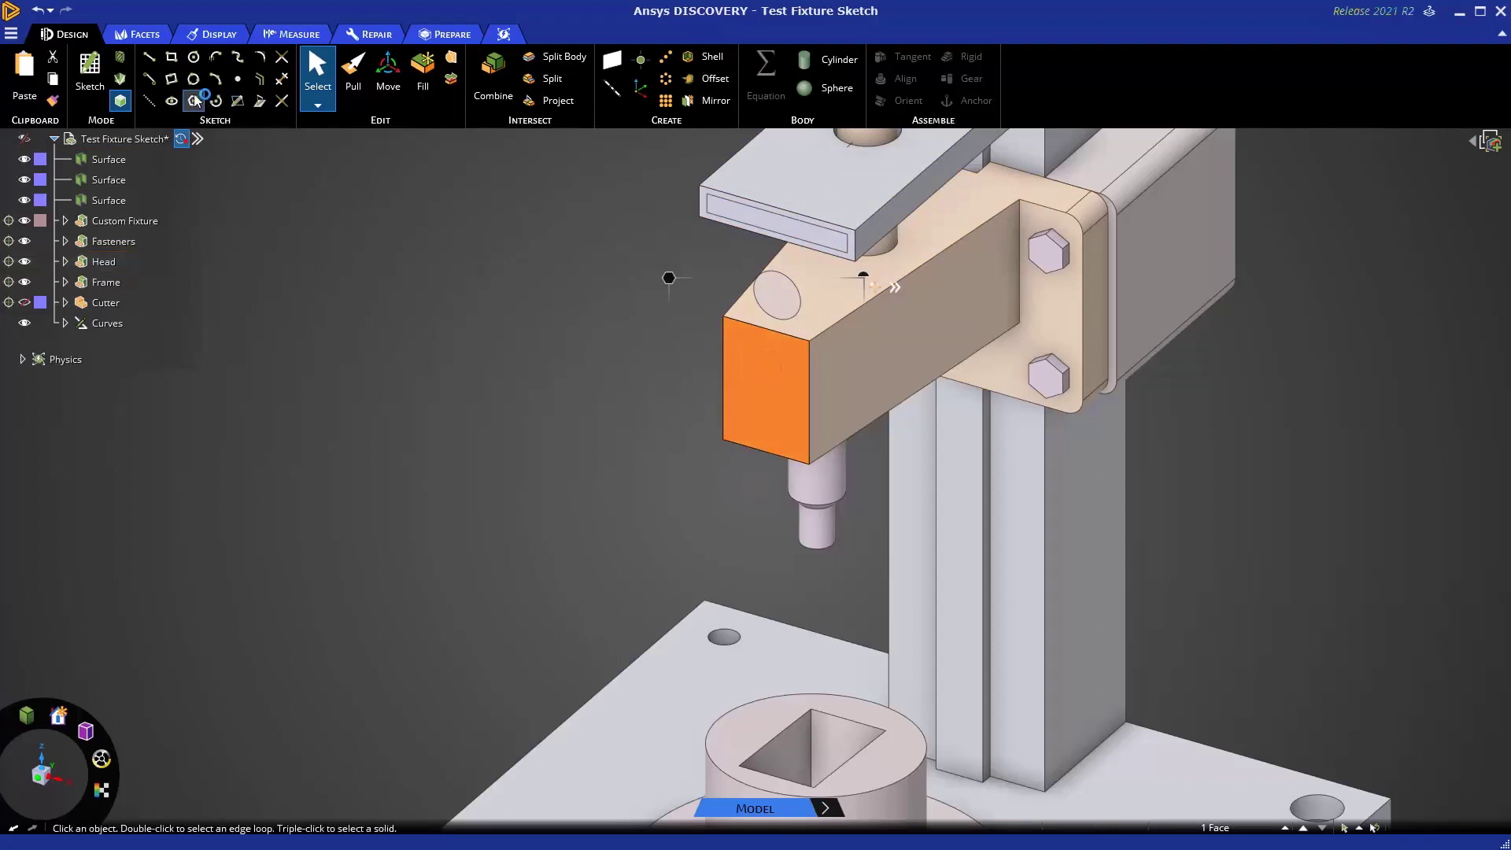
Draw a vertical line, a 17.2mm bottom line and a second vertical line on the Head's end face.
{"action": "left_click", "coordinate": [149, 59]}
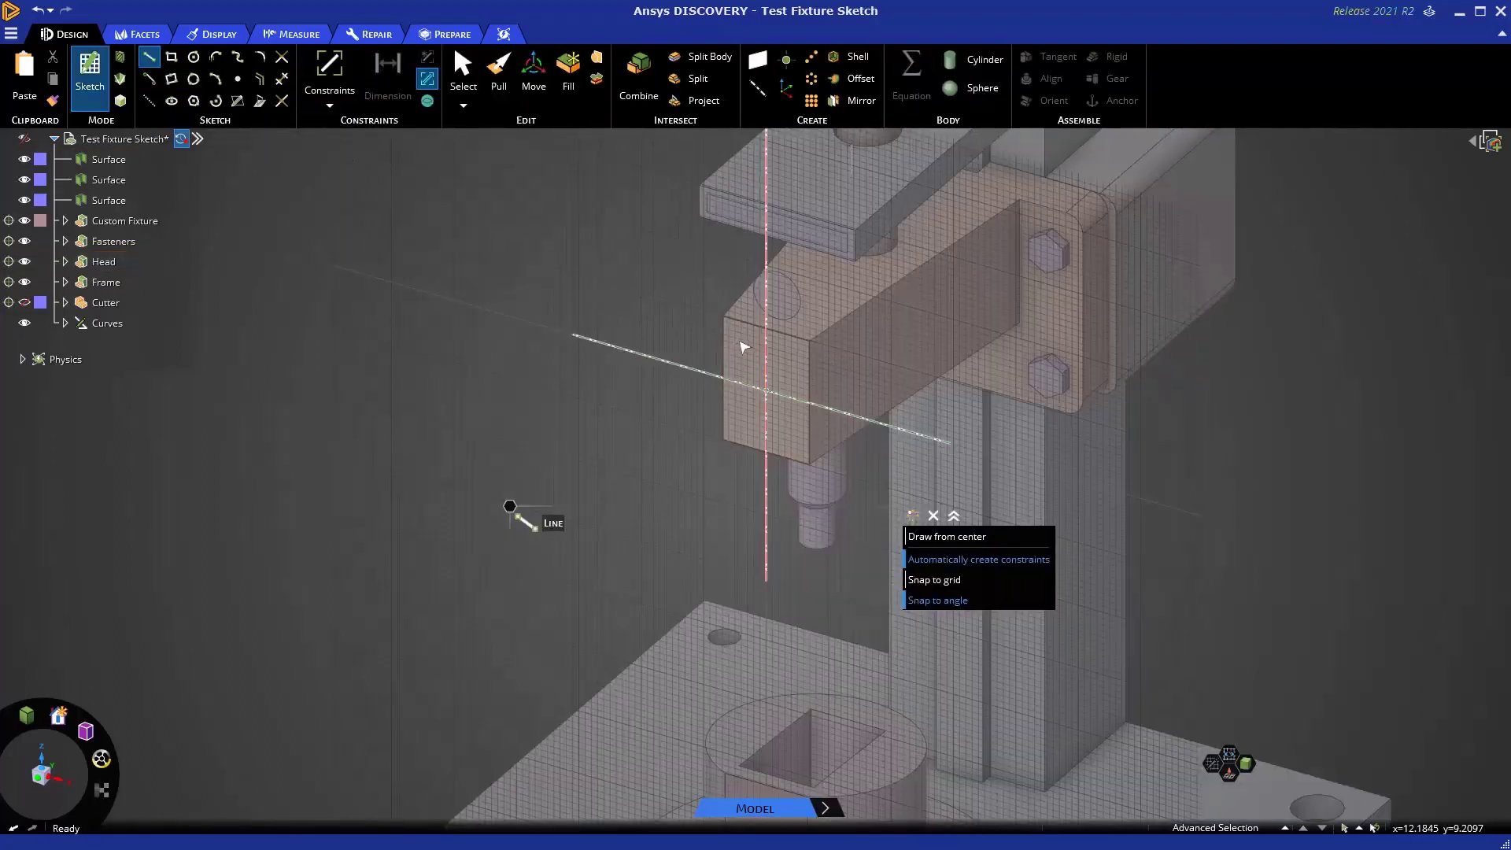
{"action": "scroll", "coordinate": [733, 316], "scroll_direction": "up", "scroll_amount": 5}
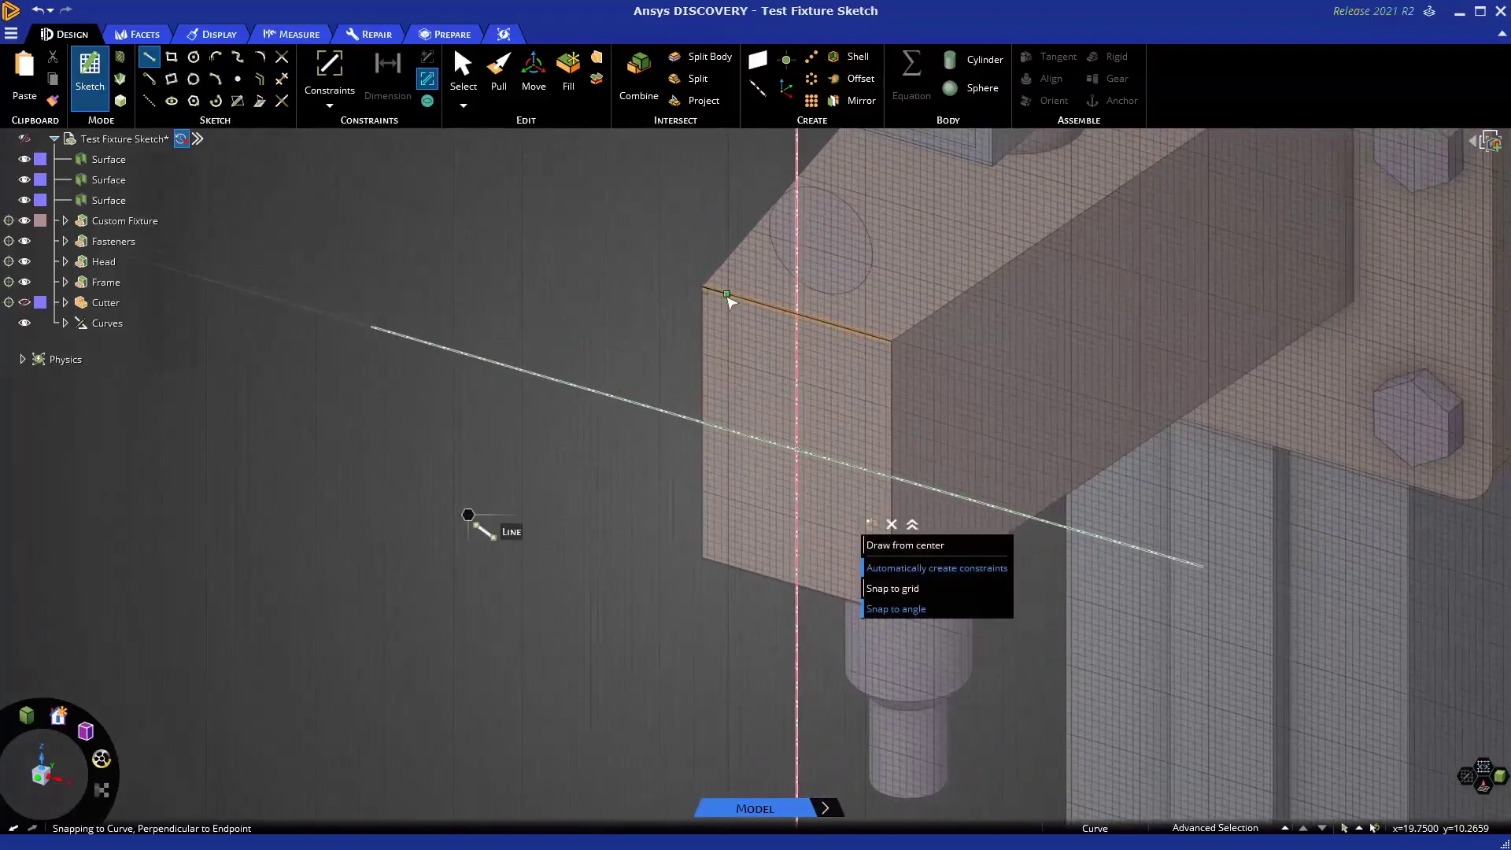
{"action": "left_click", "coordinate": [725, 295]}
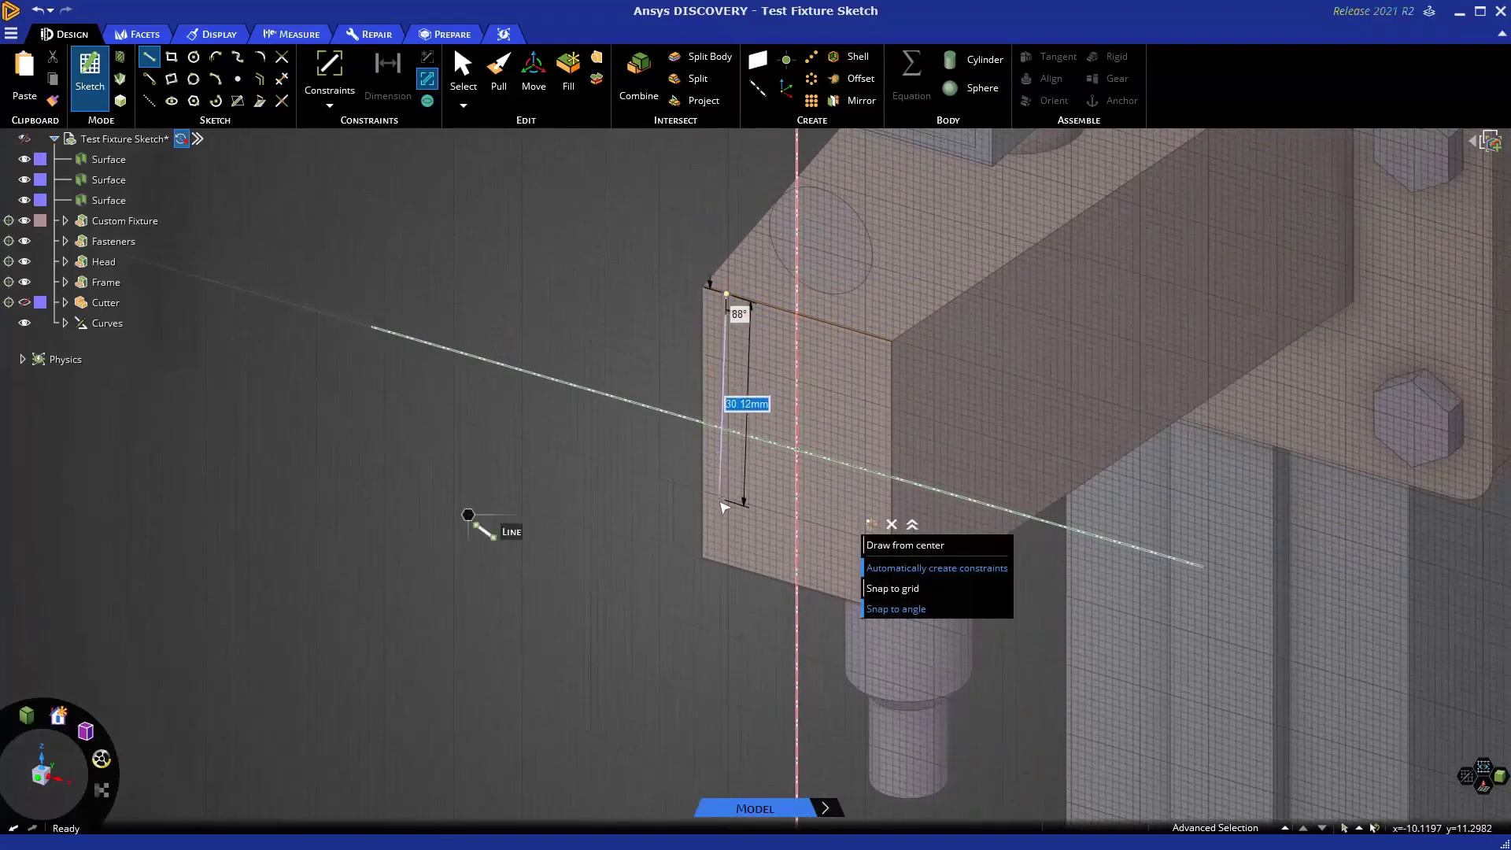
{"action": "left_click", "coordinate": [724, 566]}
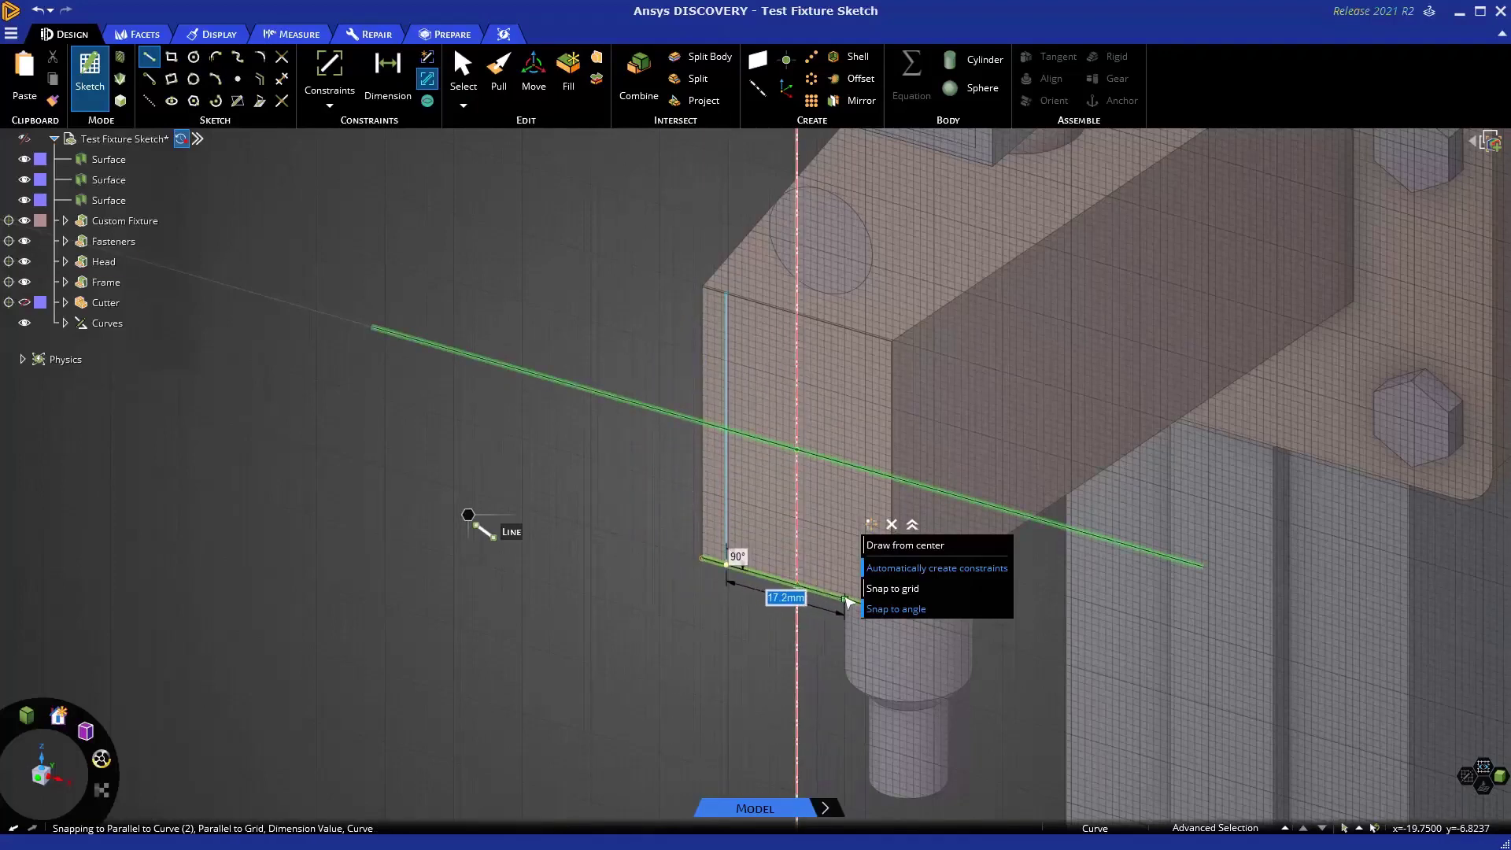
{"action": "left_click", "coordinate": [846, 599]}
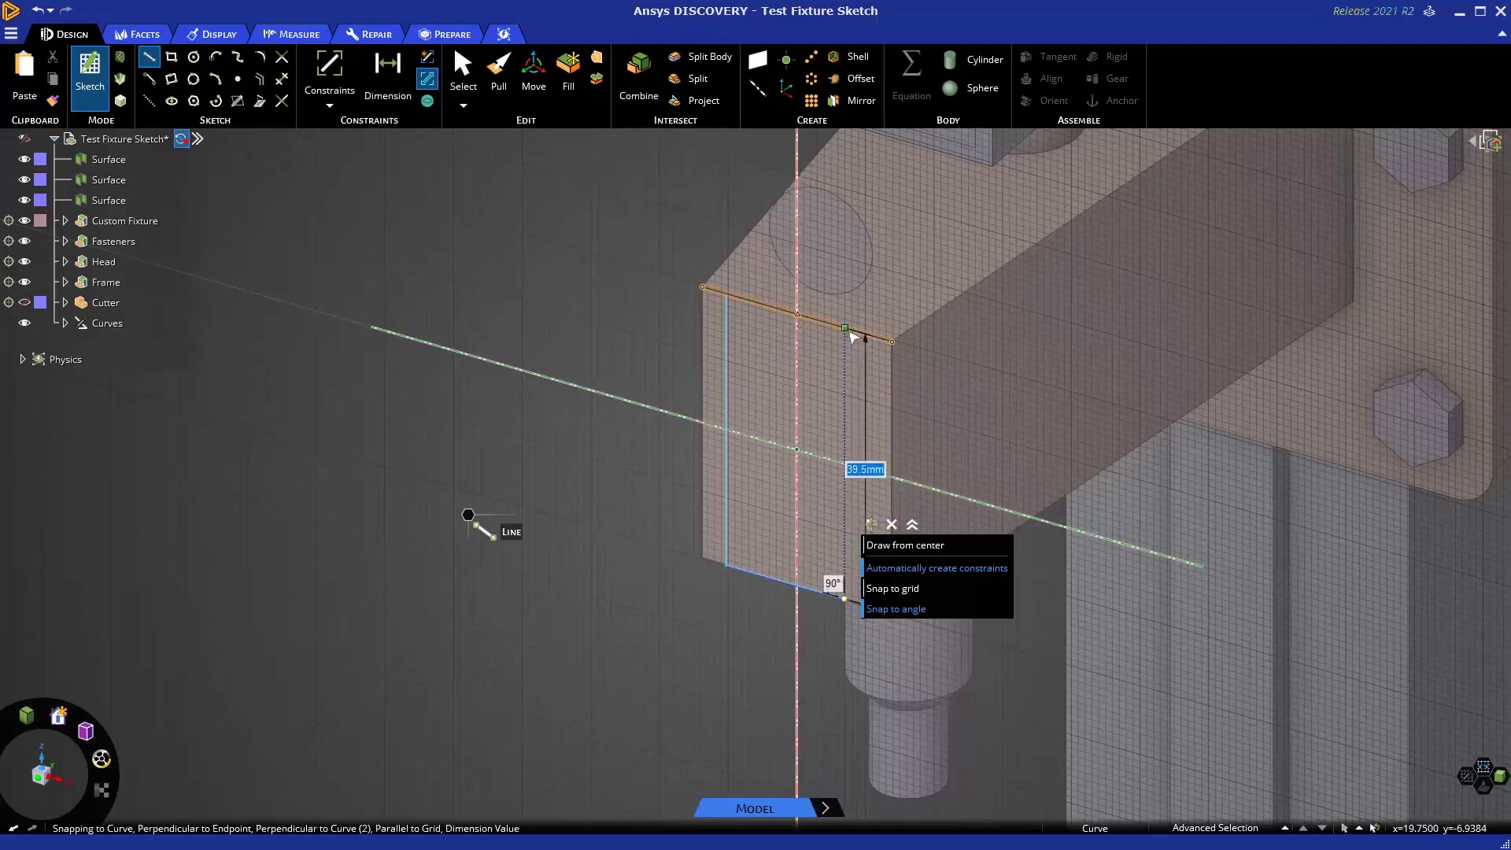
{"action": "left_click", "coordinate": [845, 328]}
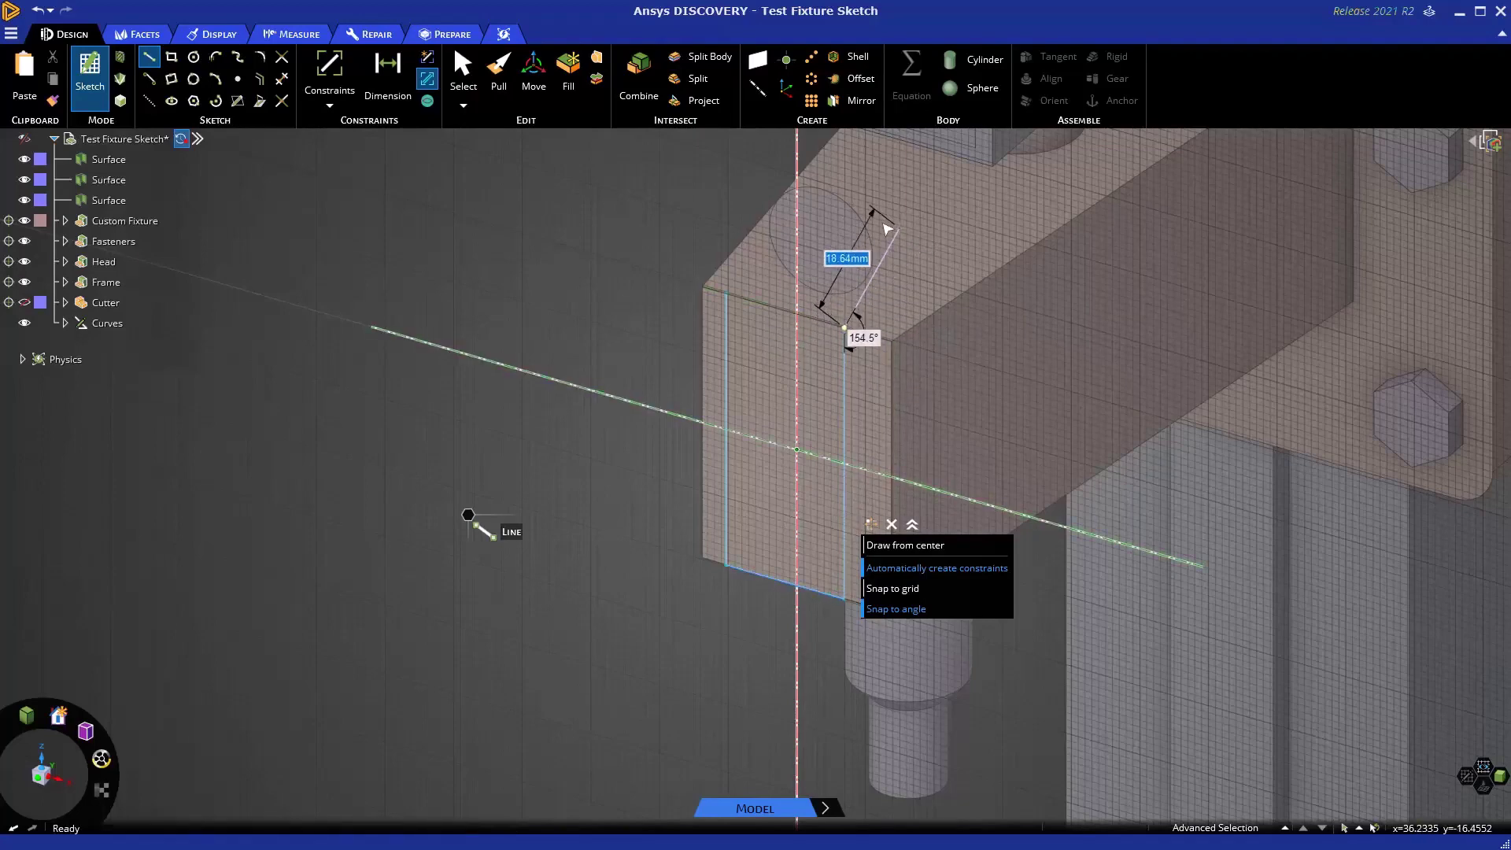
{"action": "key", "text": "Escape"}
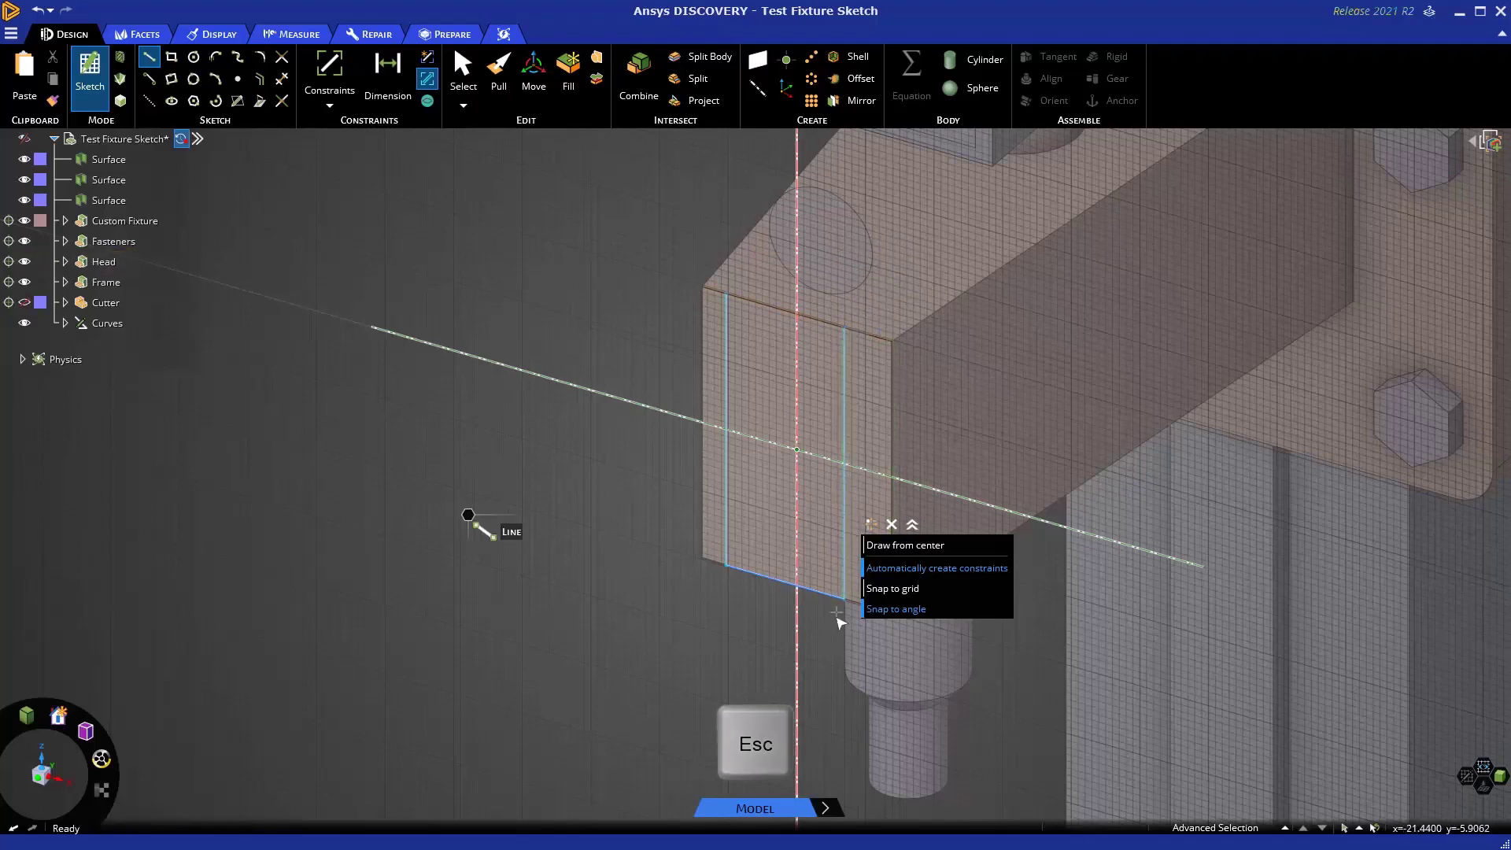
{"action": "key", "text": "Escape"}
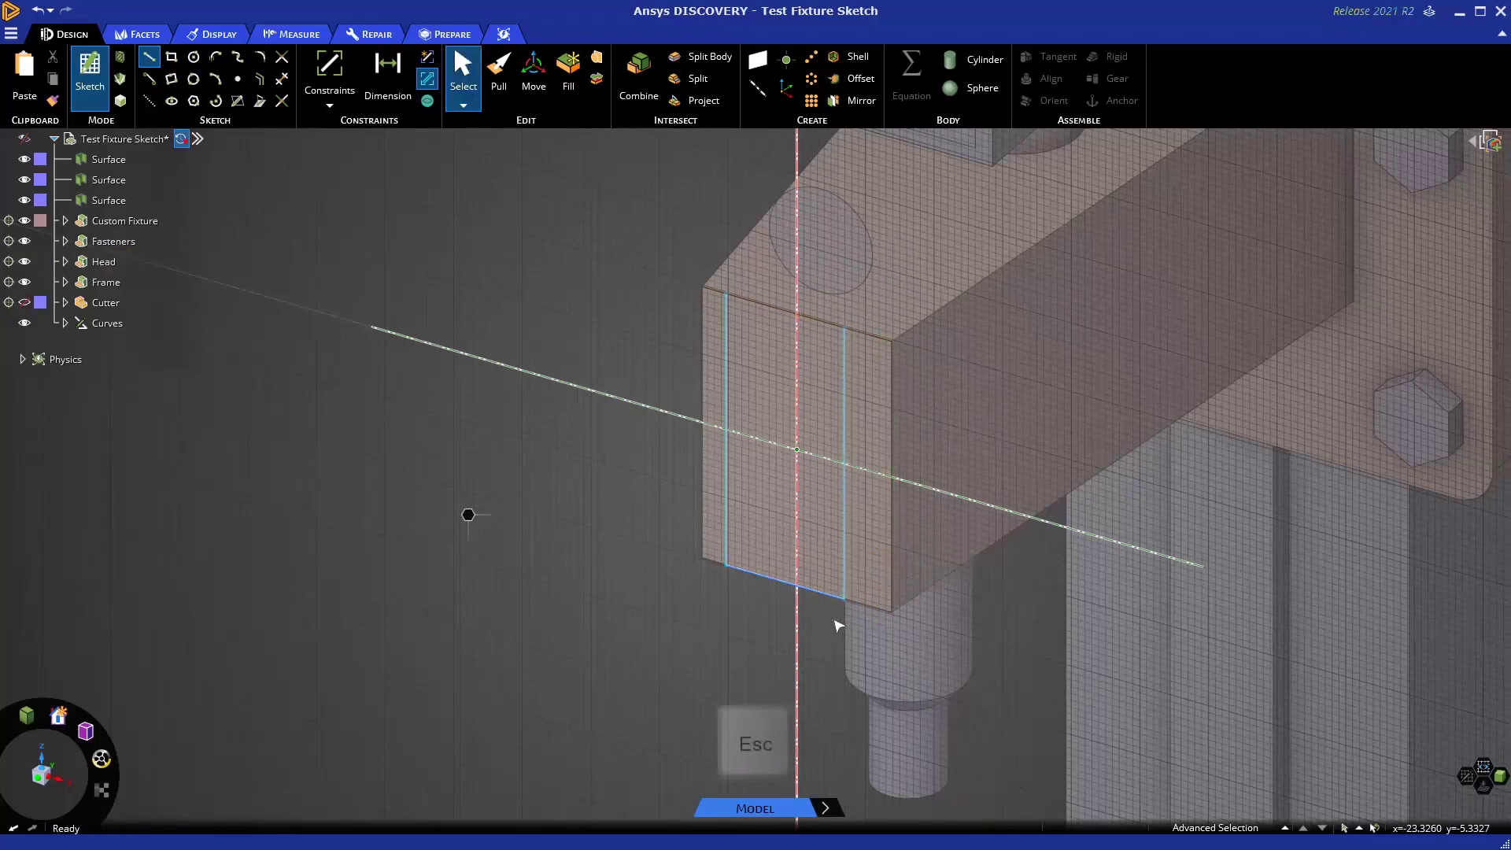
Delete the bottom sketch line and return to 3D, splitting the end face into three faces.
{"action": "left_click", "coordinate": [835, 602]}
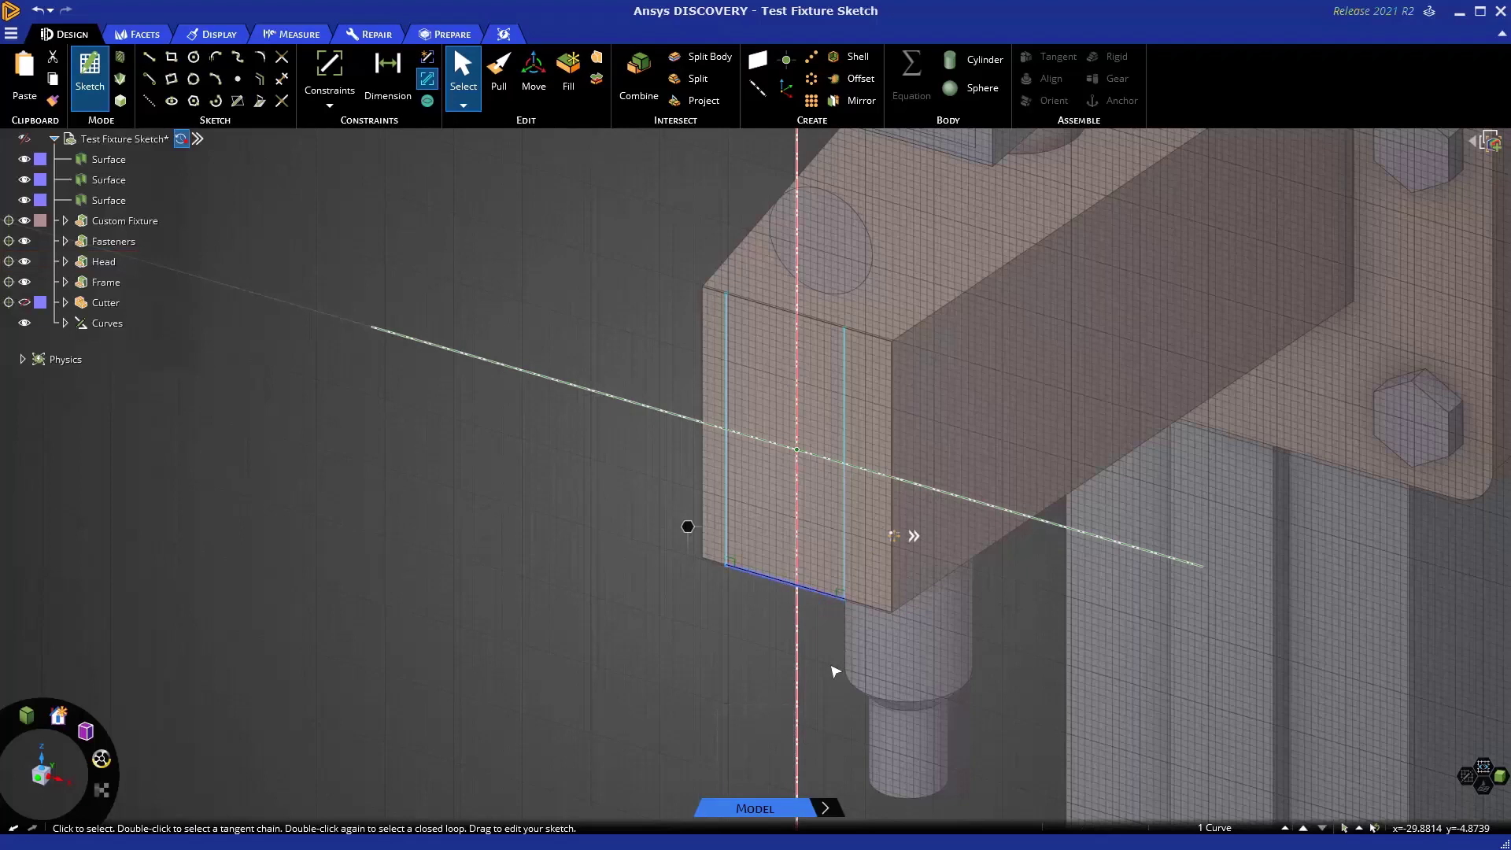
{"action": "key", "text": "Delete"}
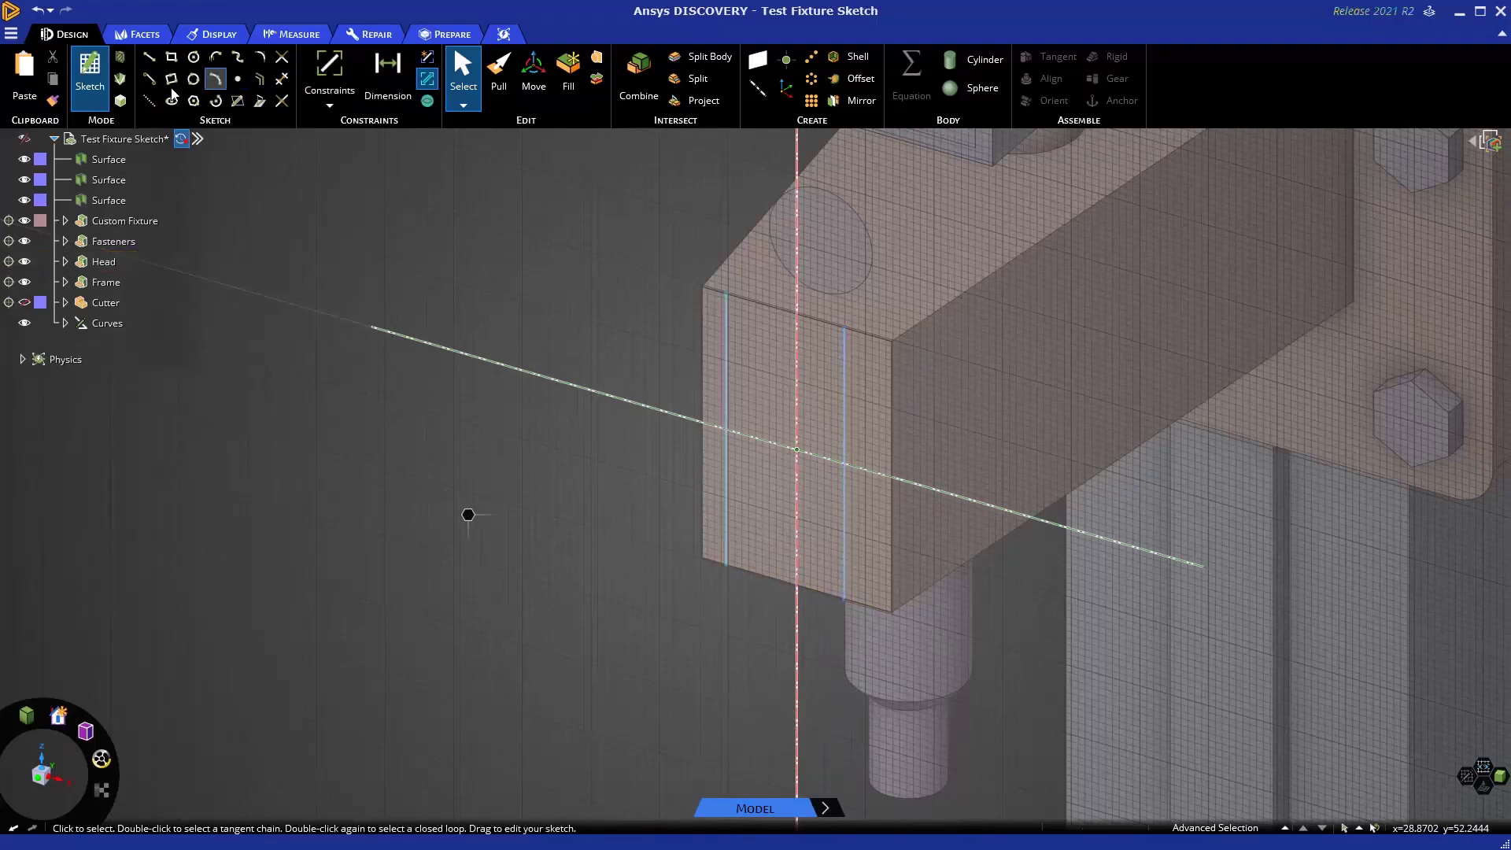
{"action": "left_click", "coordinate": [121, 102]}
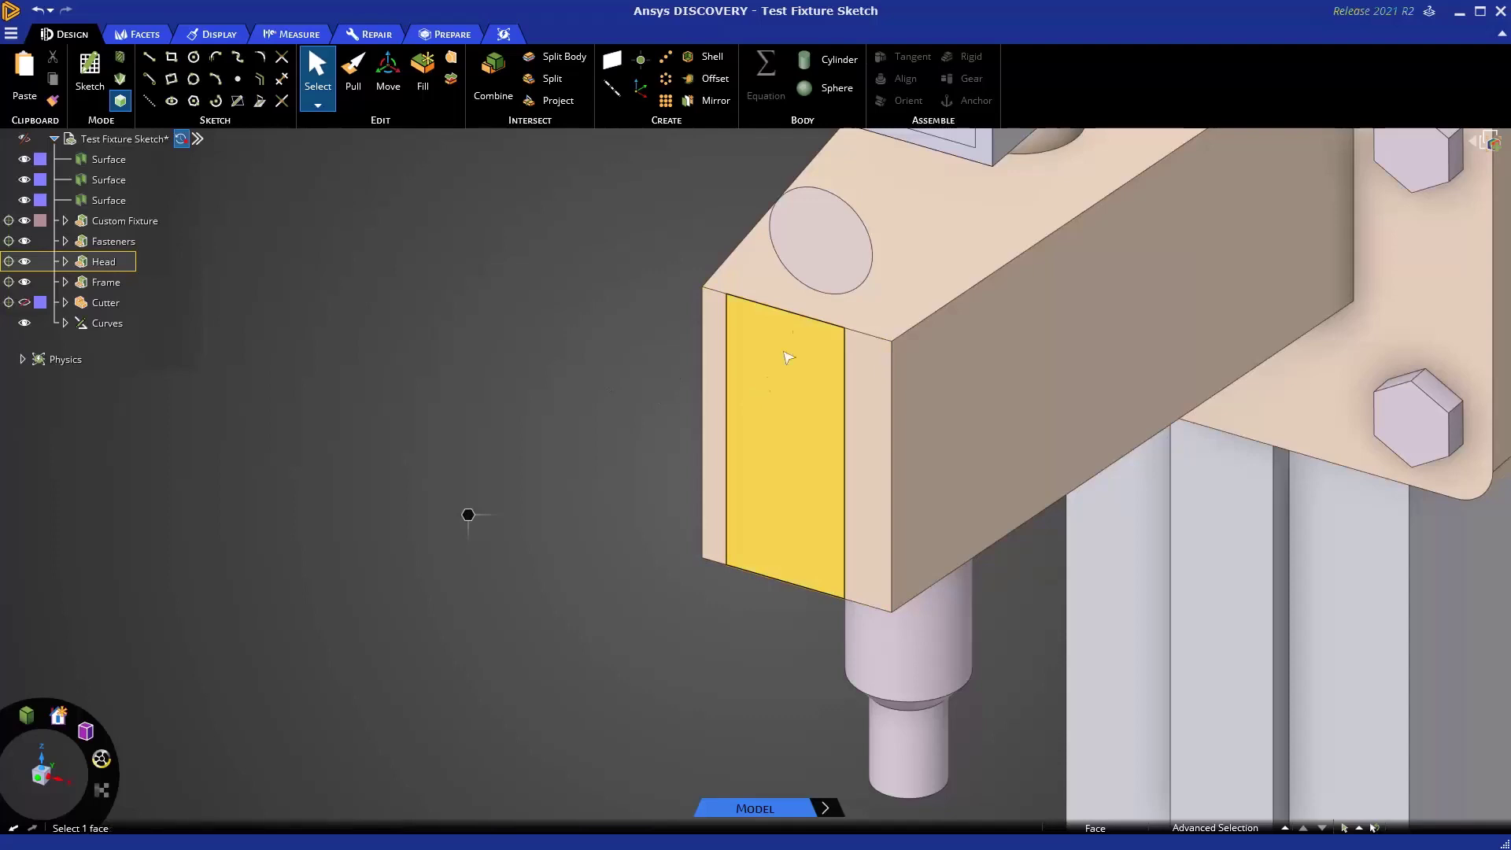
Hide the Head body, restore it with Ctrl+Z, then bring up the Test Fixture Sketch root's menu.
{"action": "right_click", "coordinate": [897, 311]}
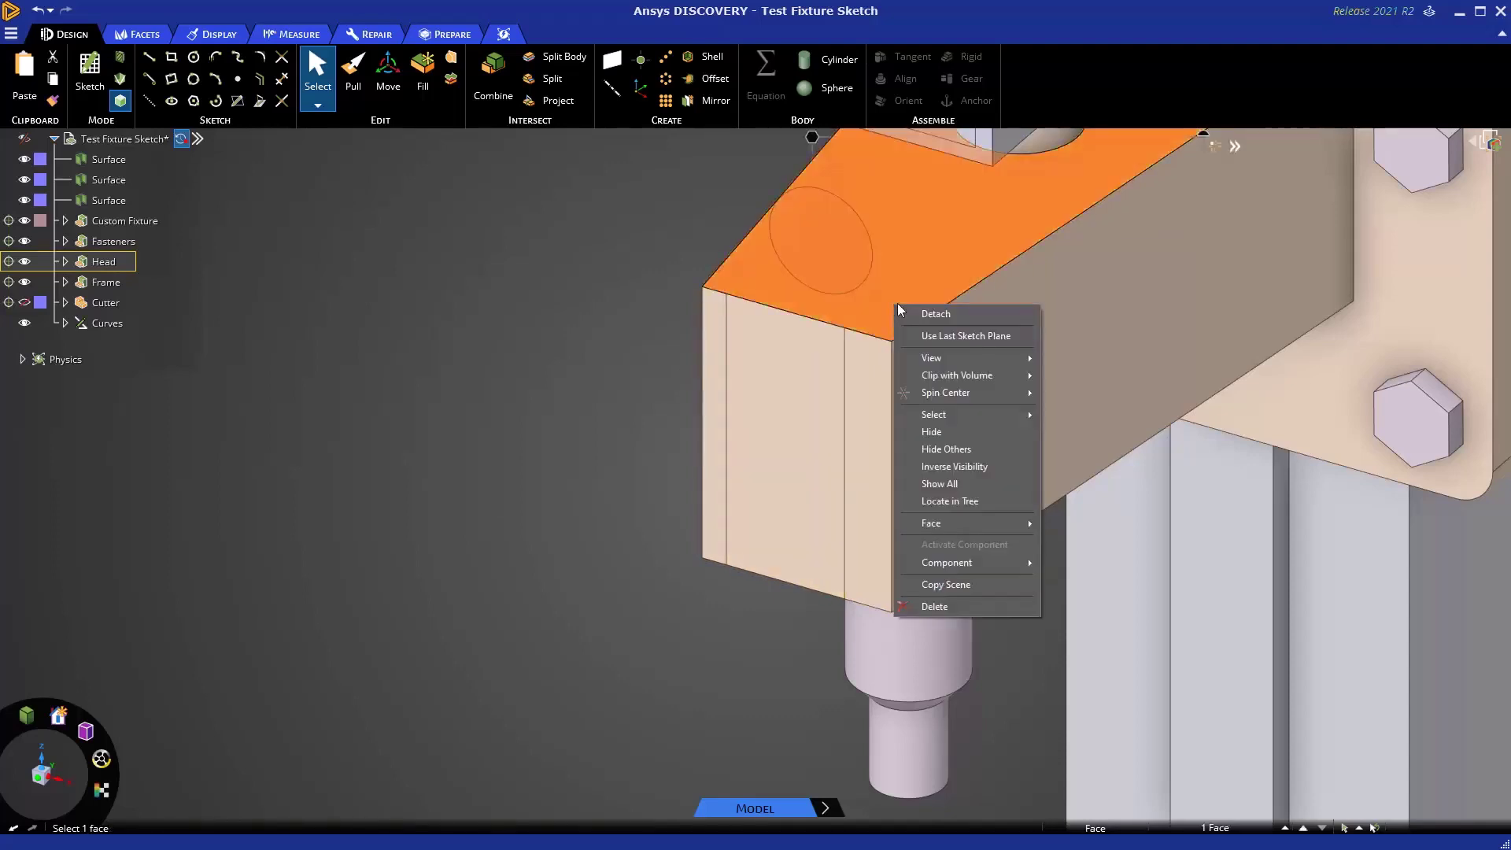
{"action": "left_click", "coordinate": [957, 433]}
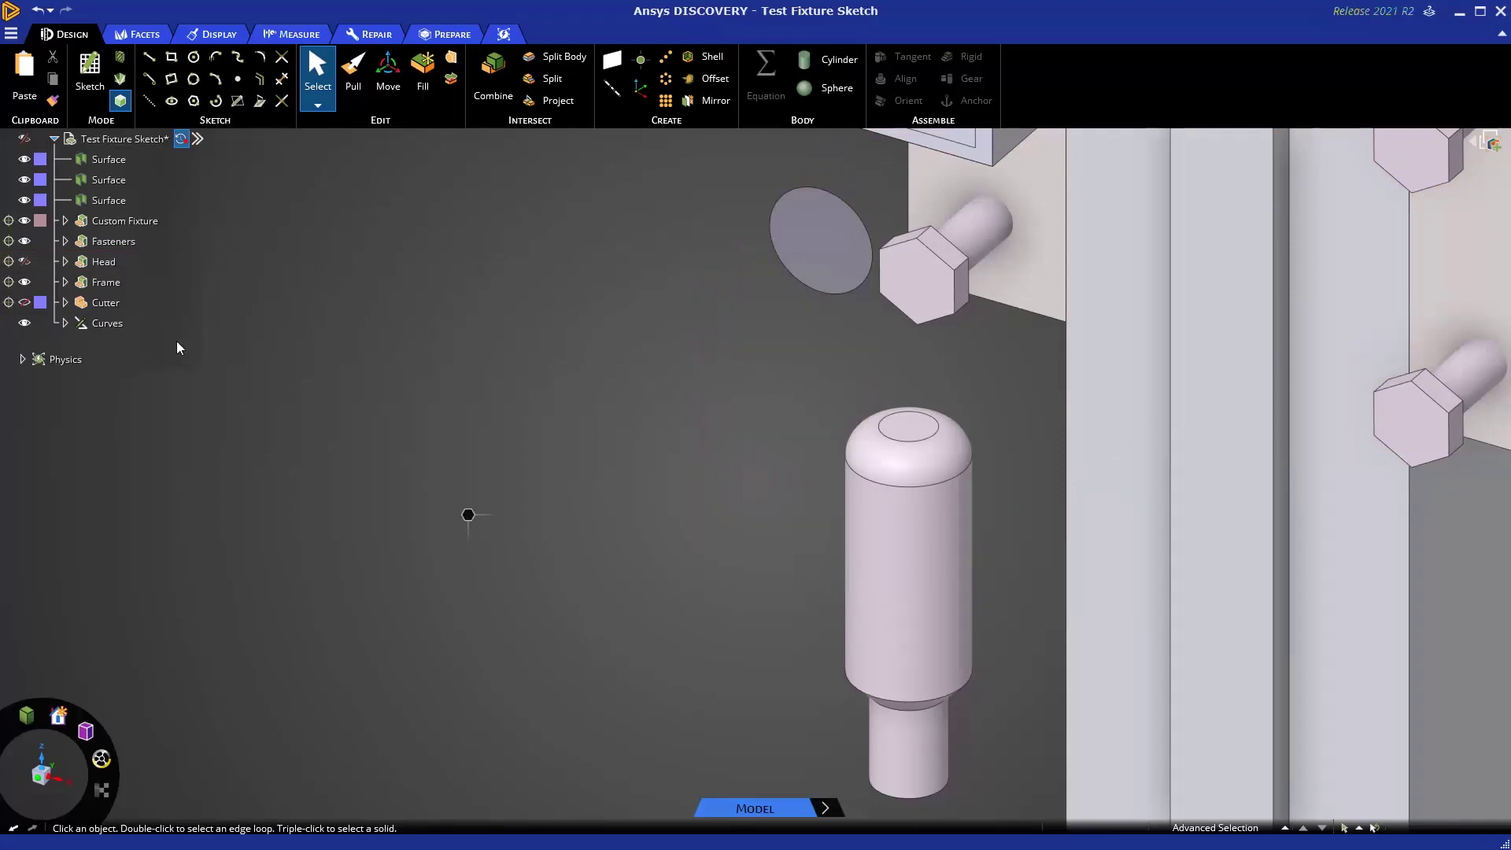
{"action": "left_click", "coordinate": [22, 260]}
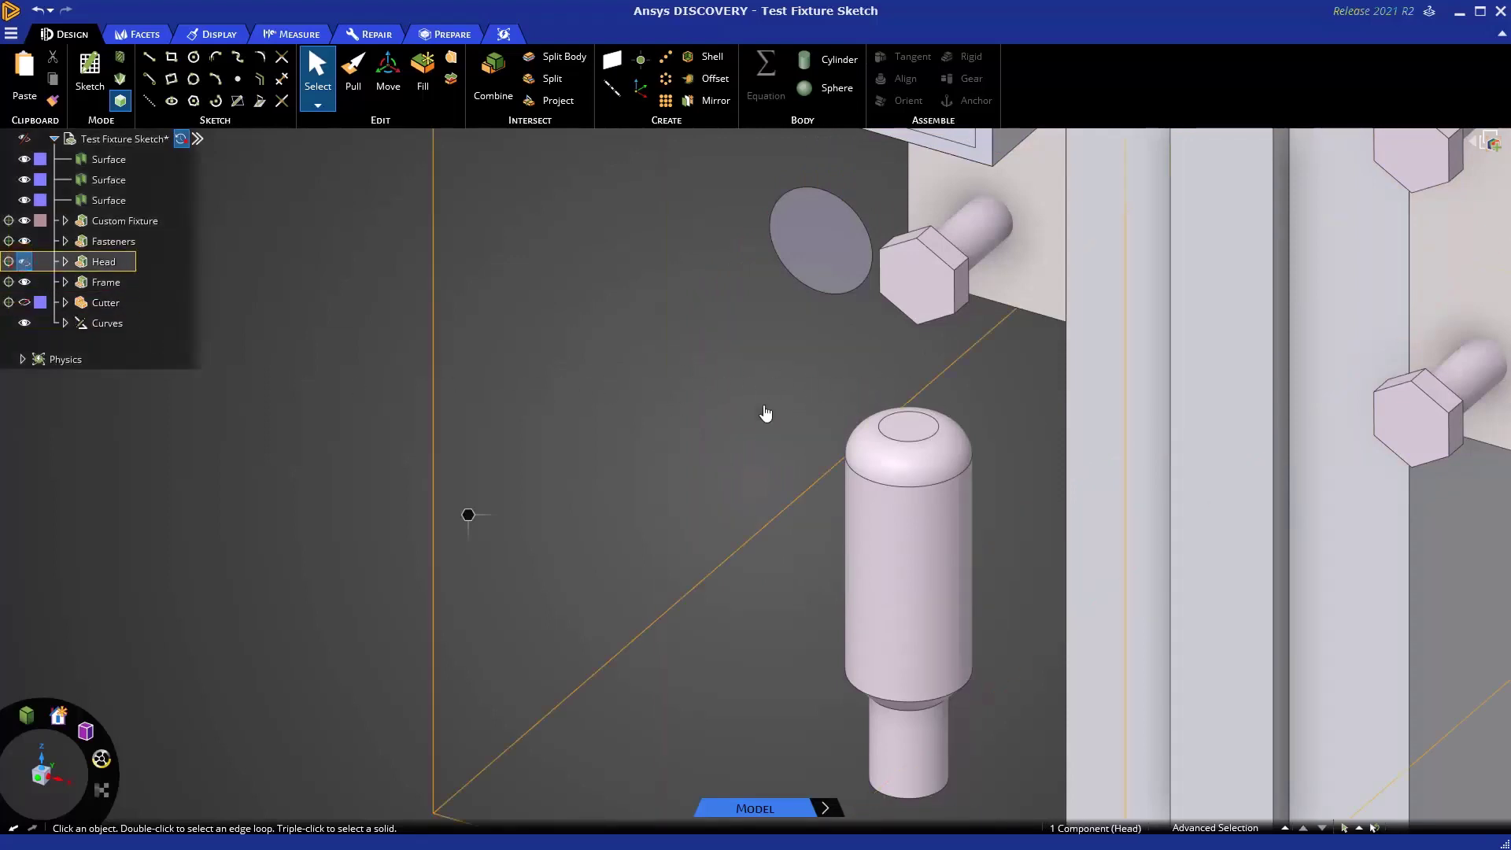
{"action": "key", "text": "ctrl+z"}
{"action": "left_click", "coordinate": [549, 481]}
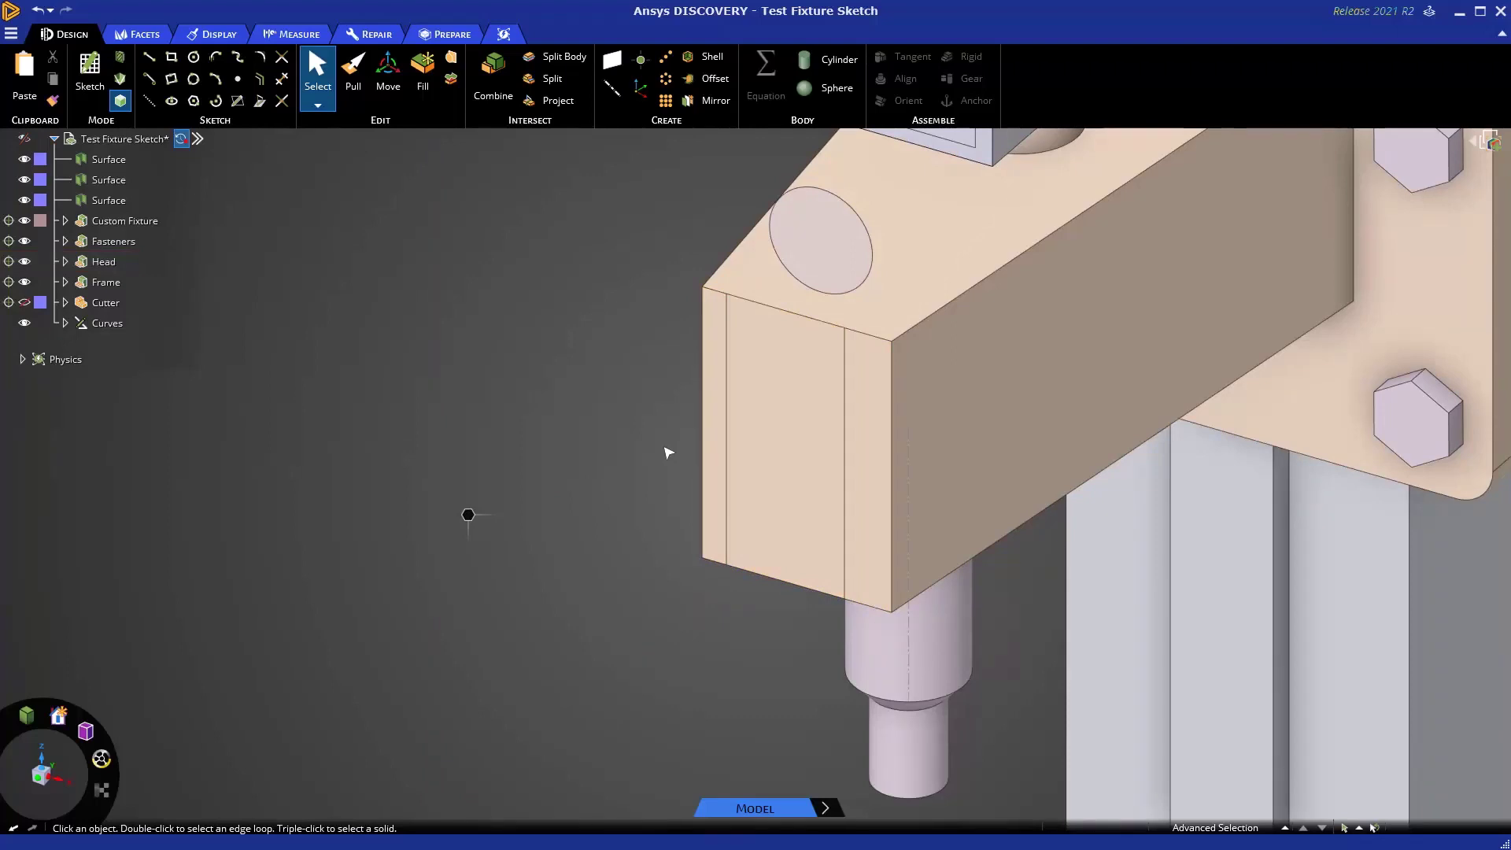
{"action": "right_click", "coordinate": [123, 141]}
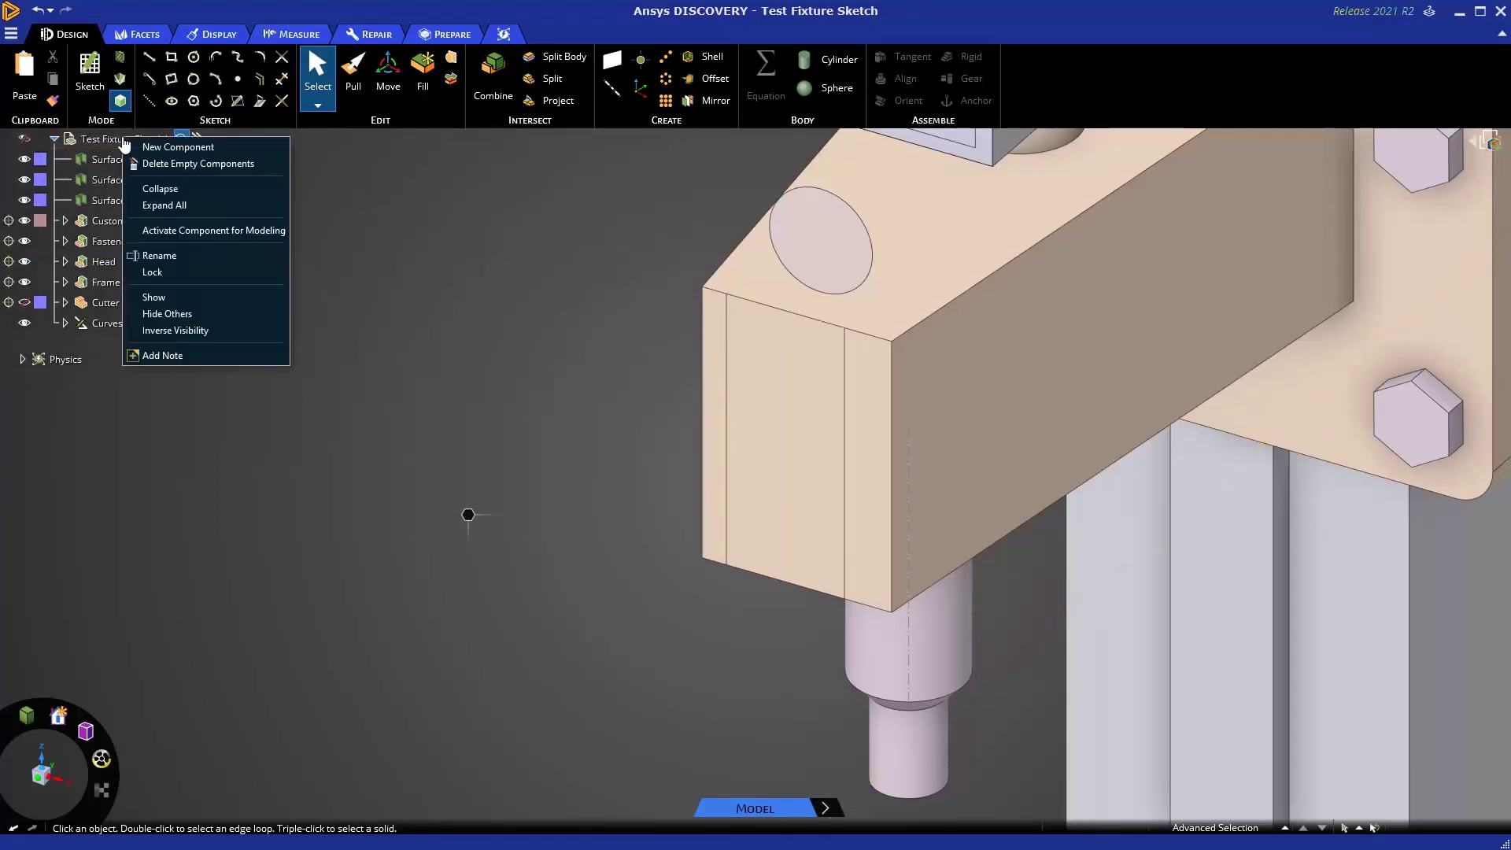